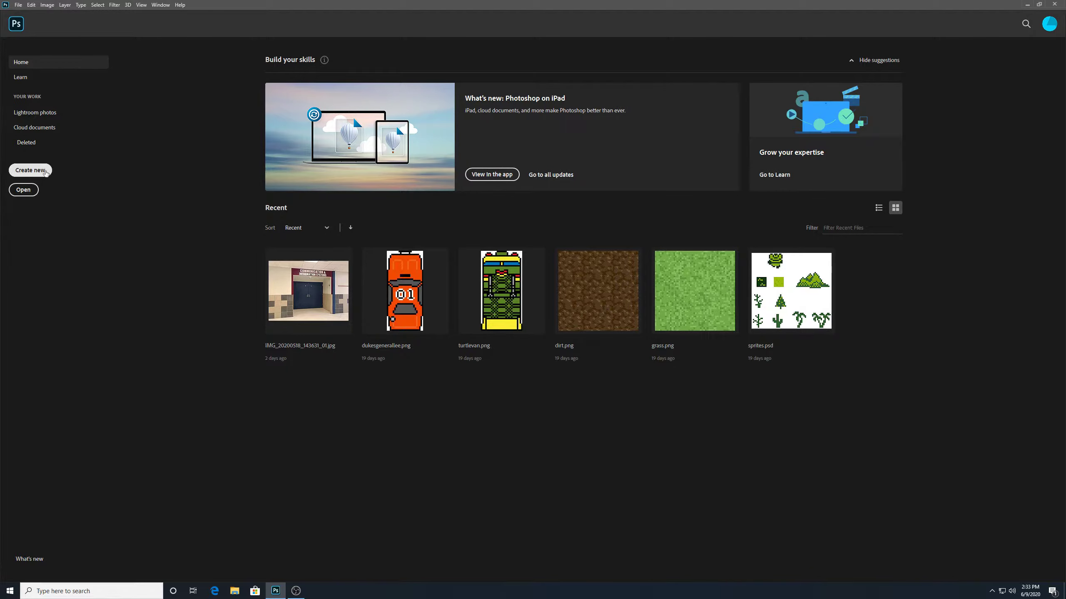
# Create a new blank document 8.5 inches wide and 11 inches high
pyautogui.click(46, 172)
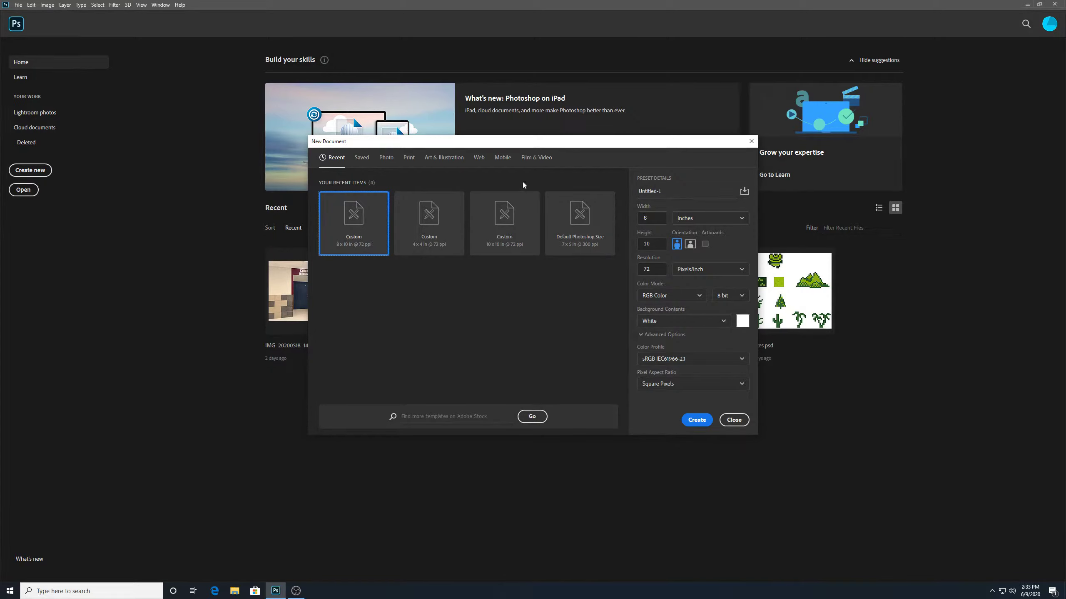
pyautogui.click(650, 217)
pyautogui.write('8.5')
pyautogui.press('Tab')
pyautogui.write('11')
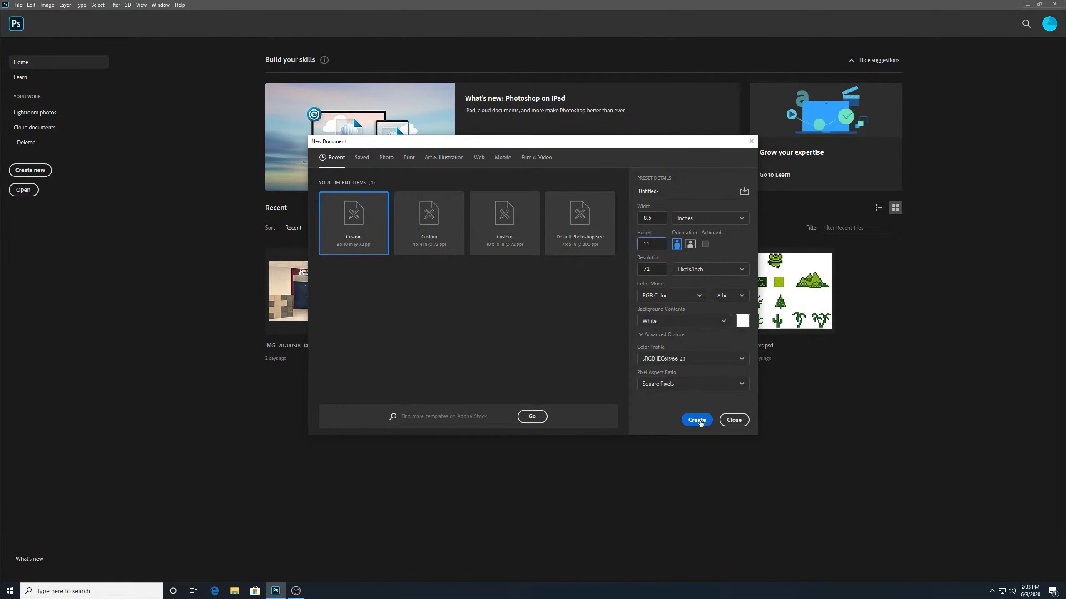
pyautogui.click(696, 419)
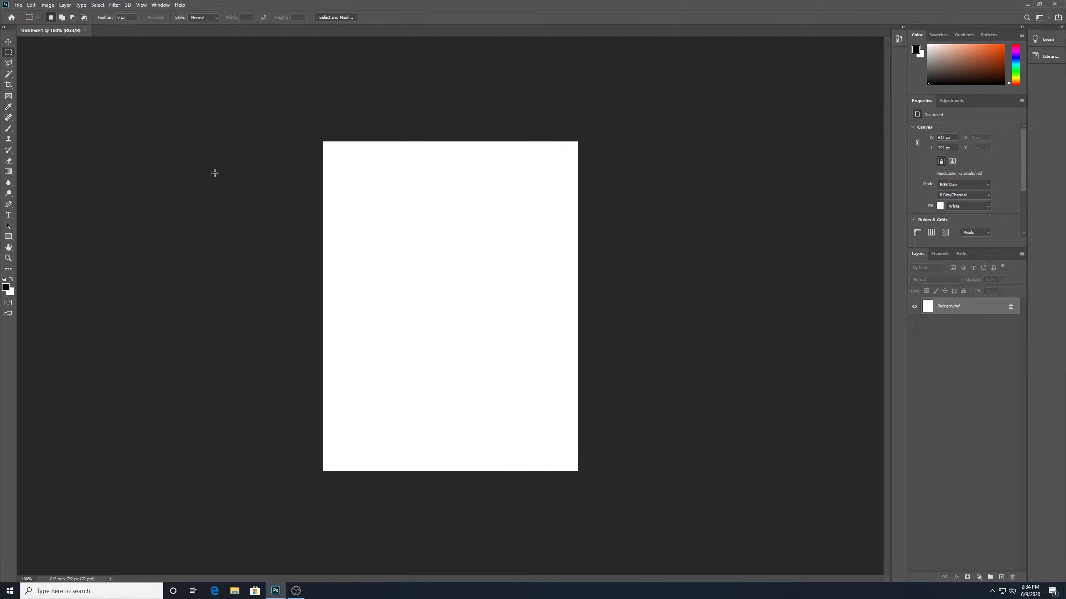
# Place the np logo remake image from the Desktop's stationery folder as an embedded object
pyautogui.click(19, 5)
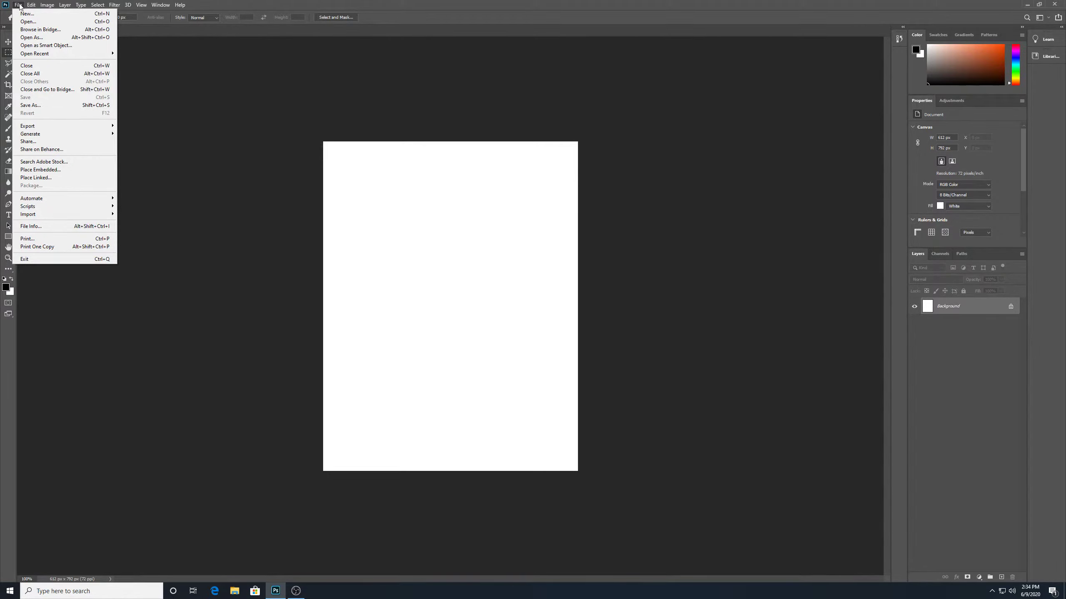
pyautogui.click(61, 171)
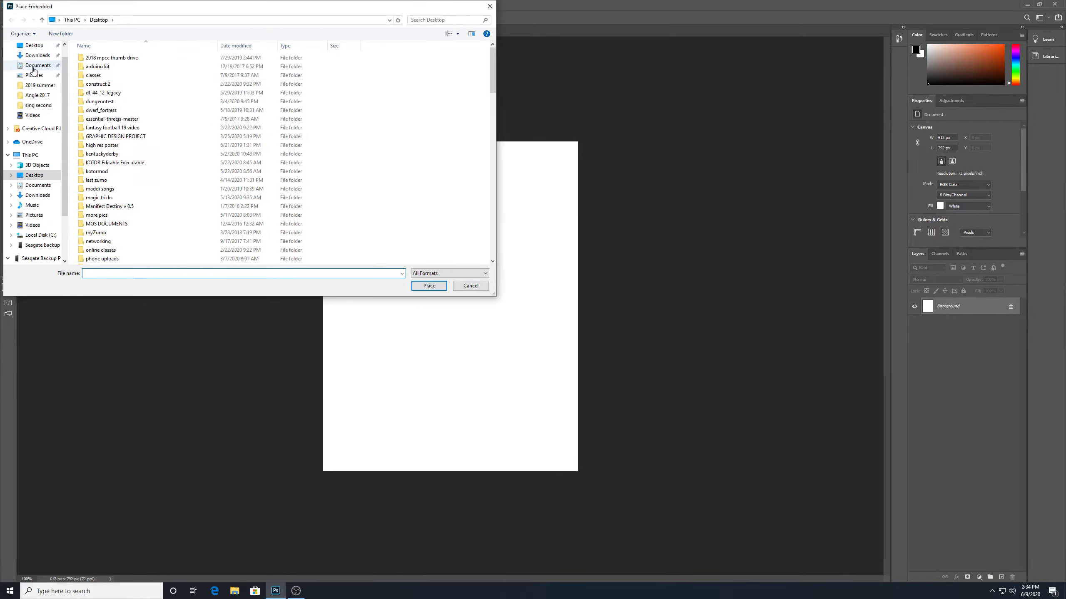
pyautogui.click(40, 176)
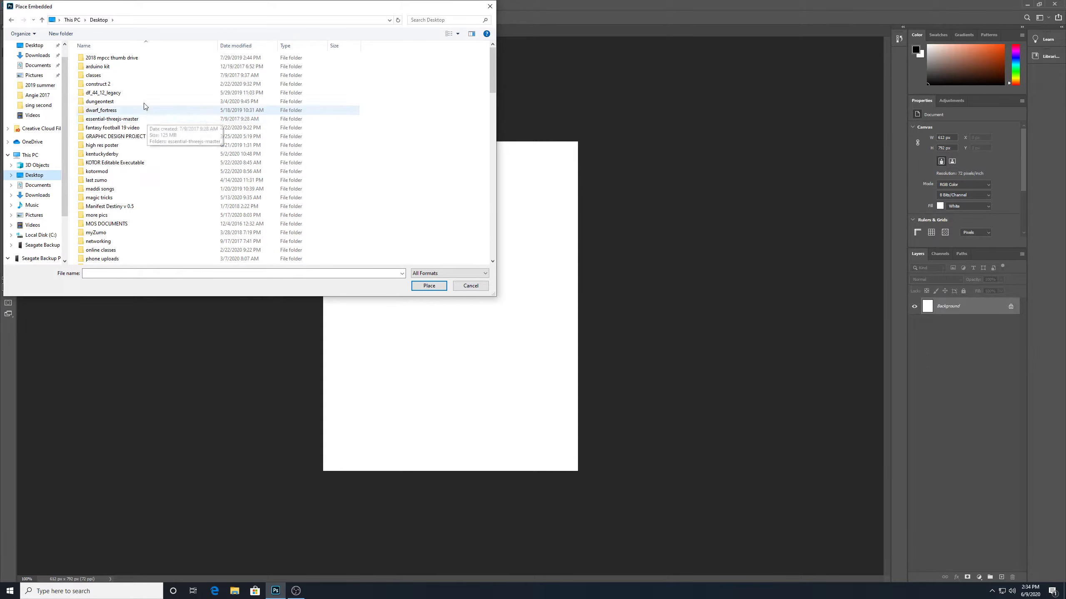
pyautogui.scroll(-1, 147, 121)
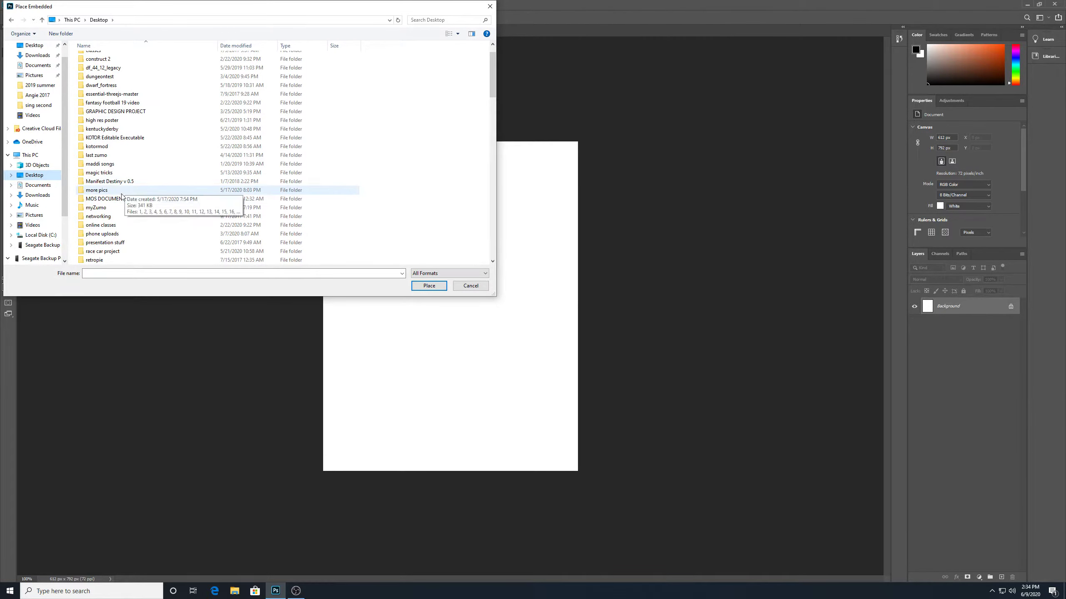
pyautogui.scroll(-3, 139, 208)
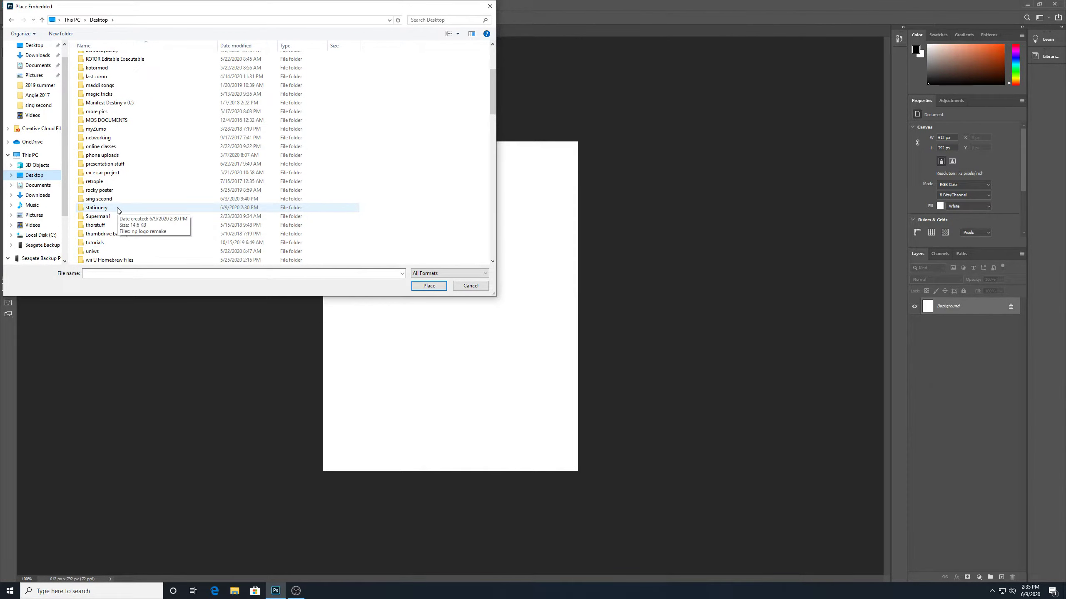
pyautogui.doubleClick(118, 208)
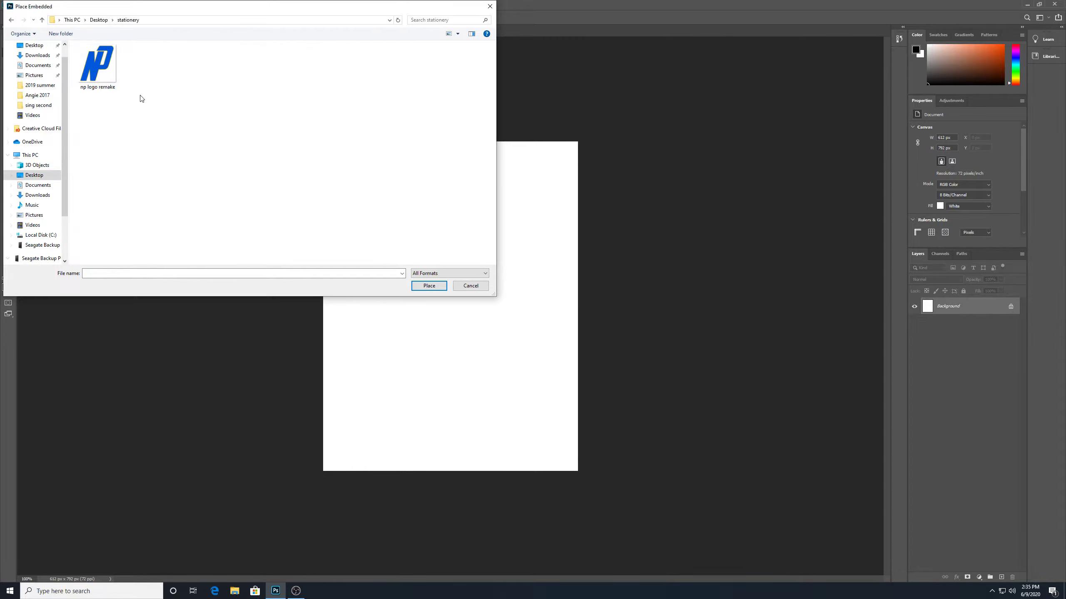
pyautogui.doubleClick(102, 72)
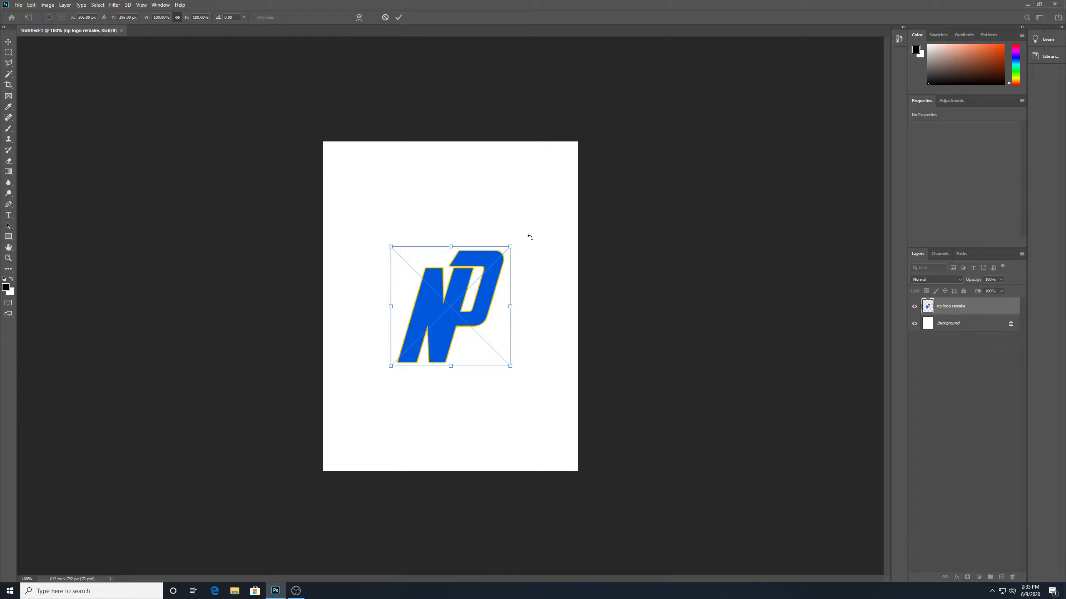
# Enlarge the placed logo to about 370 by 390 px and center it horizontally, slightly above the middle of the page
pyautogui.moveTo(511, 247); pyautogui.dragTo(564, 192)
pyautogui.moveTo(553, 271); pyautogui.dragTo(505, 316)
pyautogui.press('Return')
pyautogui.press('m')
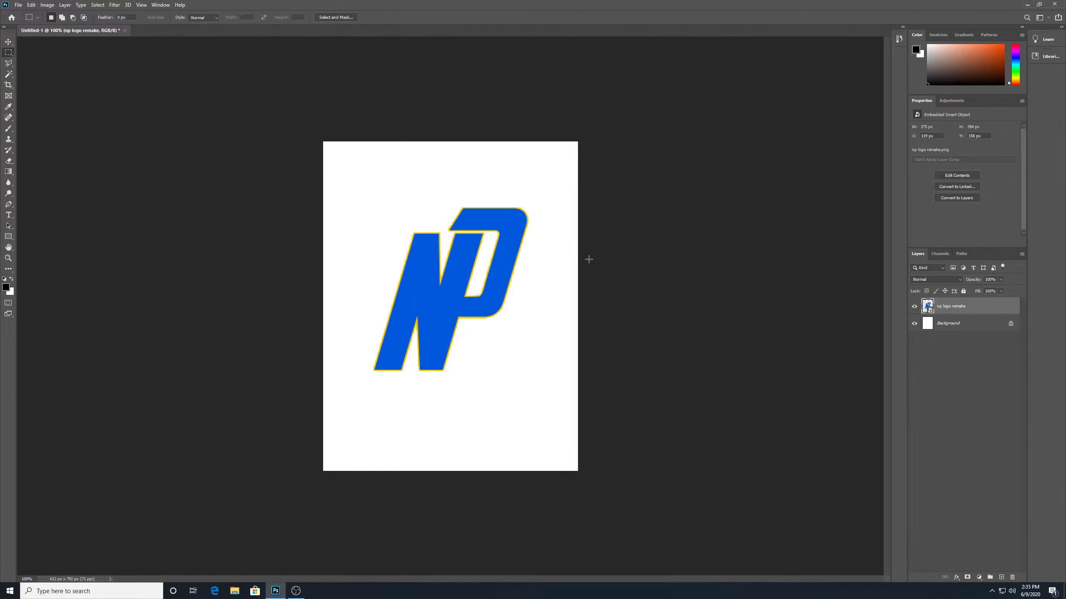
# Sample the logo's blue fill as the foreground color with the Eyedropper tool
pyautogui.click(8, 107)
pyautogui.click(420, 275)
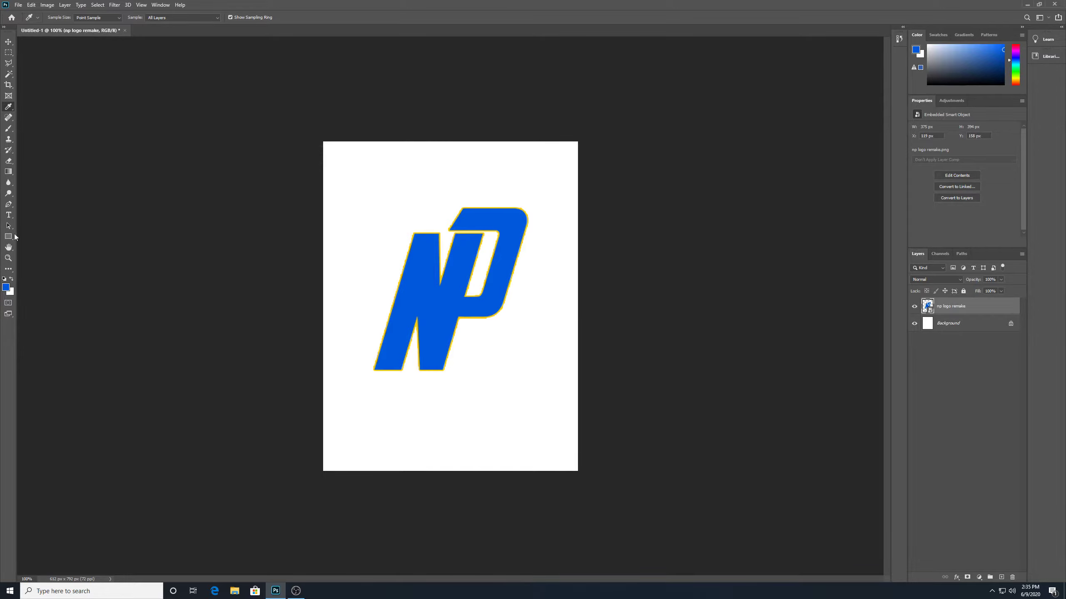
pyautogui.rightClick(7, 108)
pyautogui.click(44, 106)
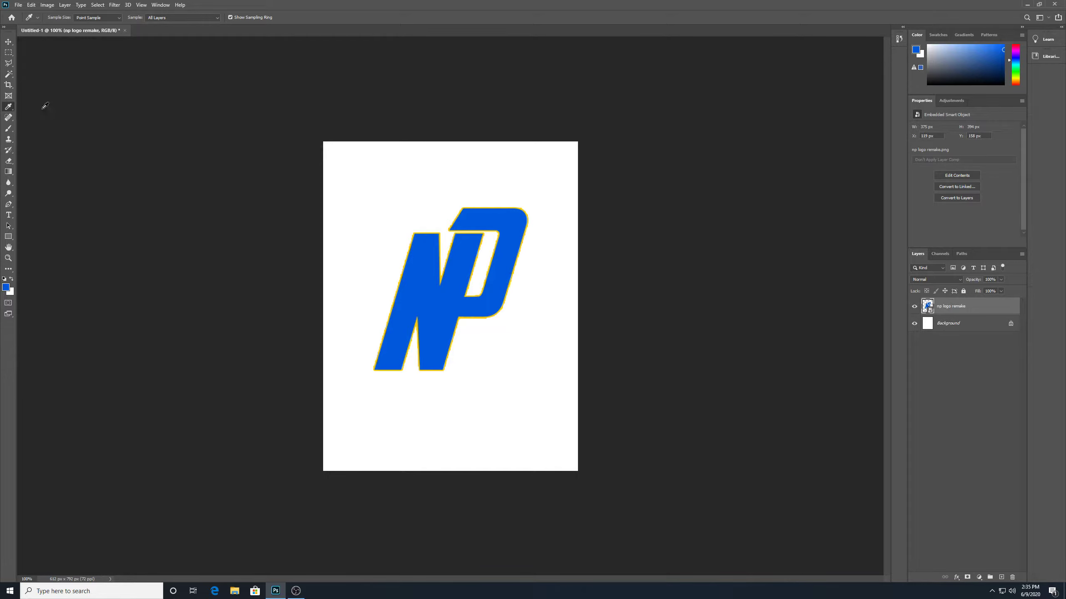
pyautogui.click(424, 284)
# Copy the hex code of the sampled blue foreground color
pyautogui.click(7, 288)
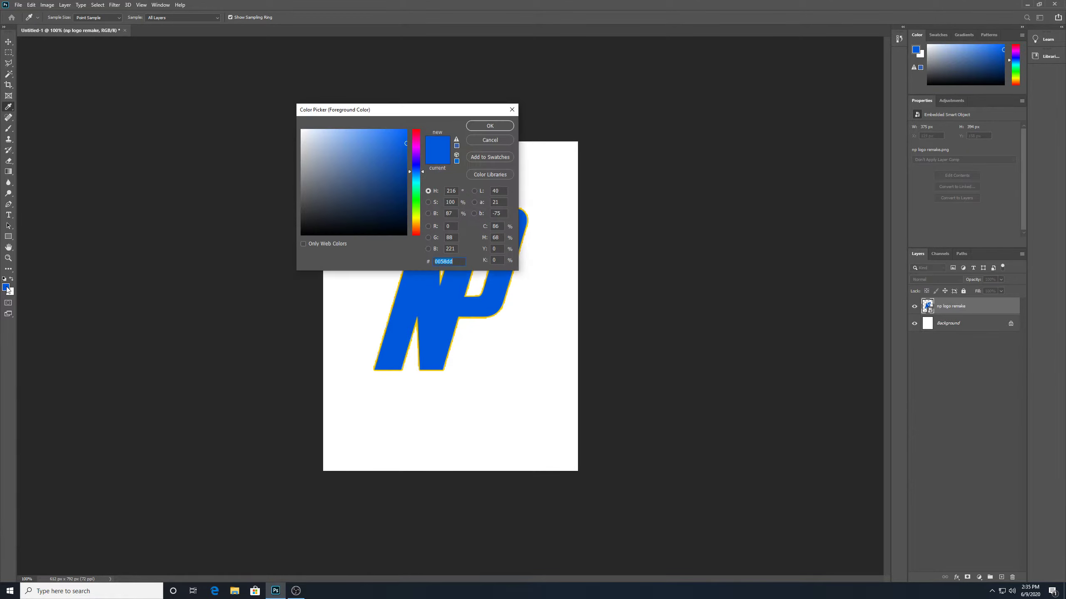
pyautogui.rightClick(444, 263)
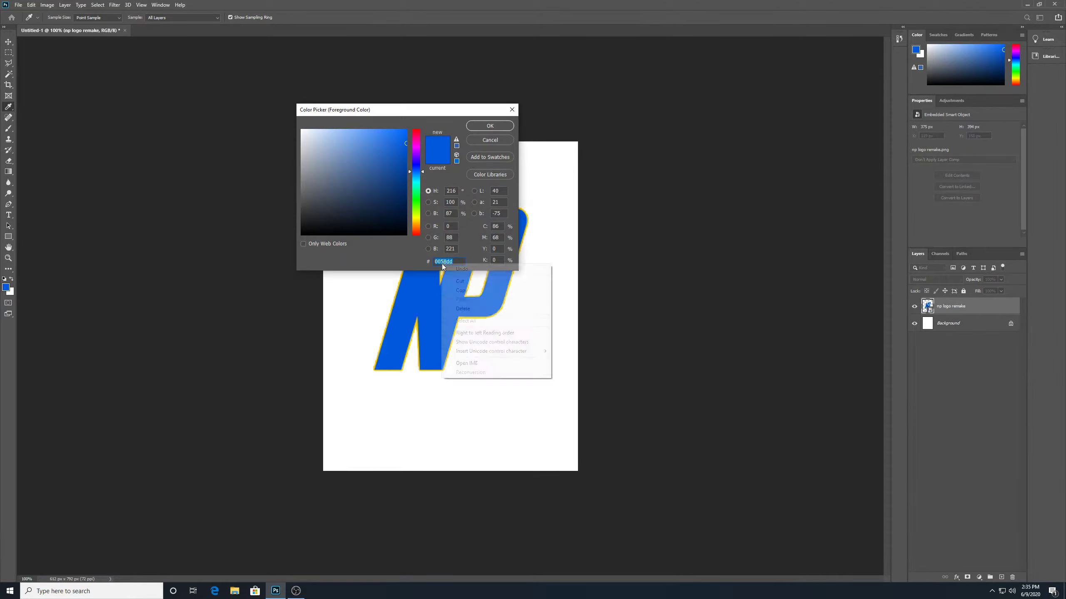
pyautogui.click(466, 290)
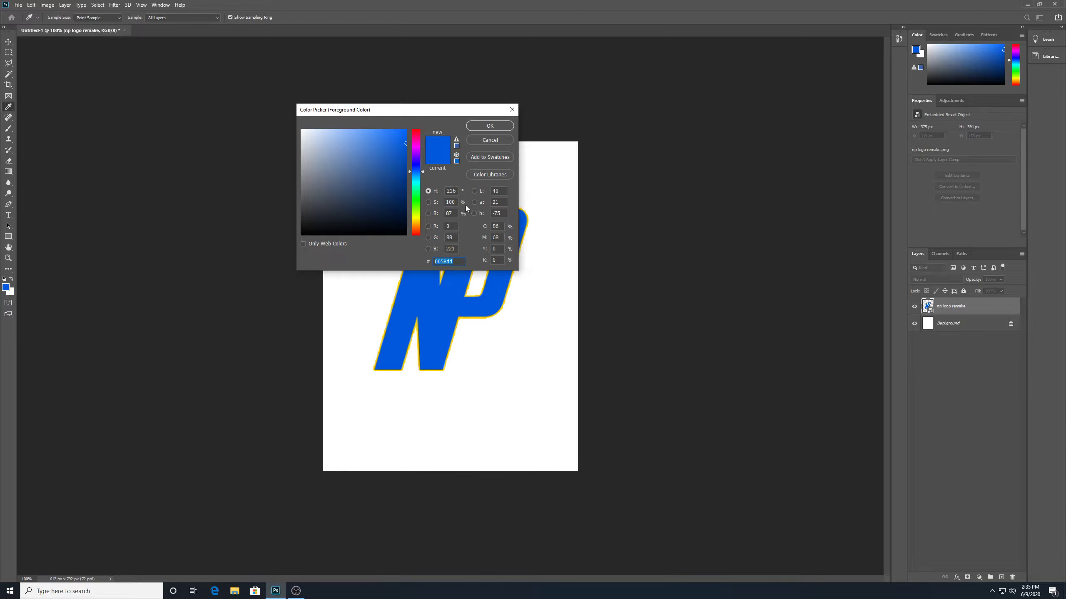
pyautogui.click(508, 129)
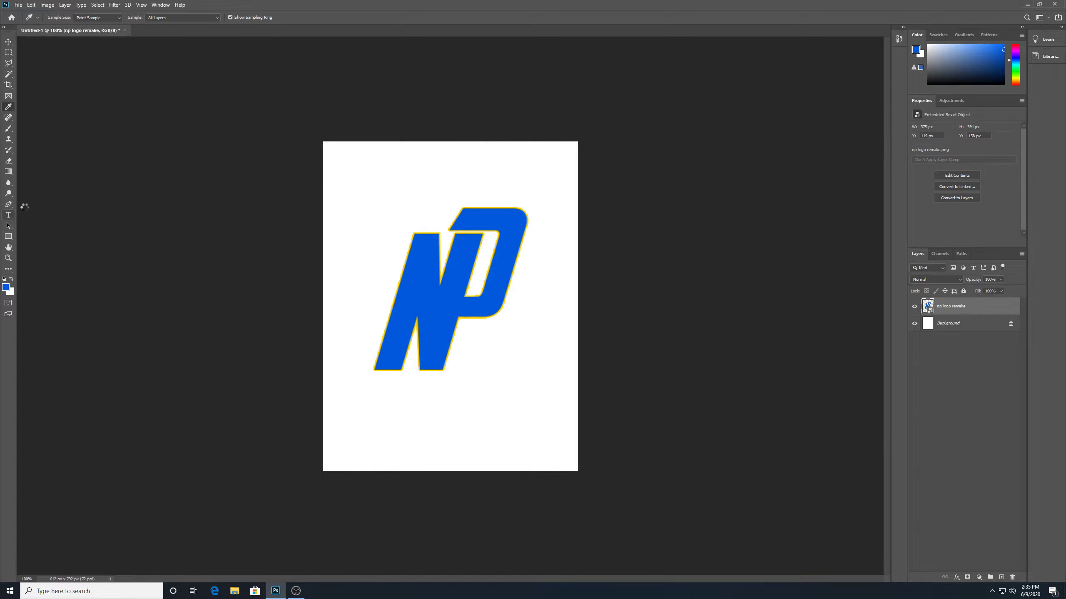
# Start a horizontal text line below the logo in Arial with the Black style at 72 pt
pyautogui.click(9, 215)
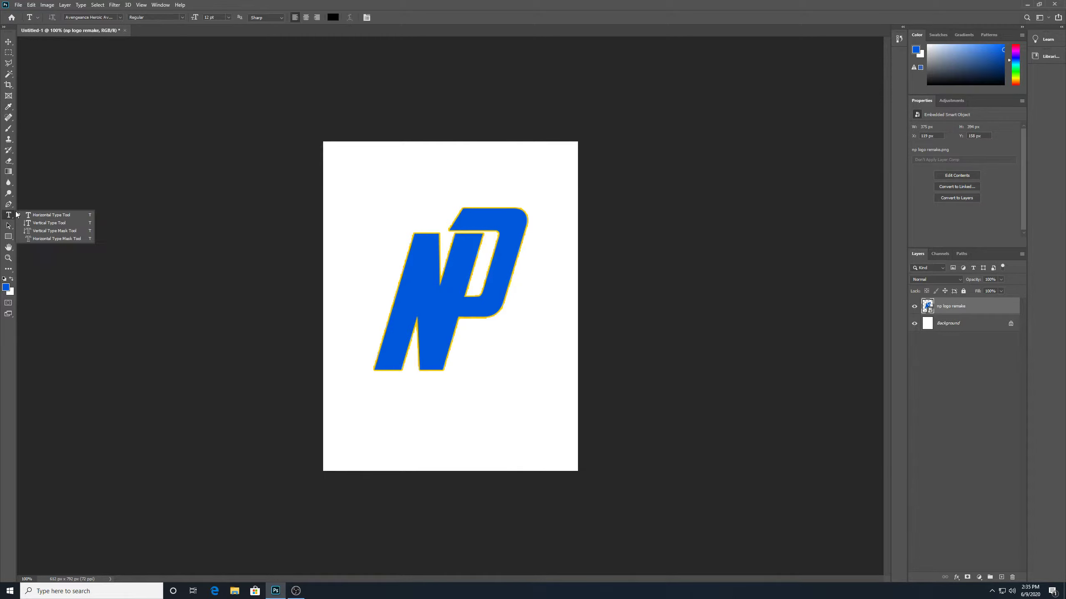
pyautogui.click(367, 423)
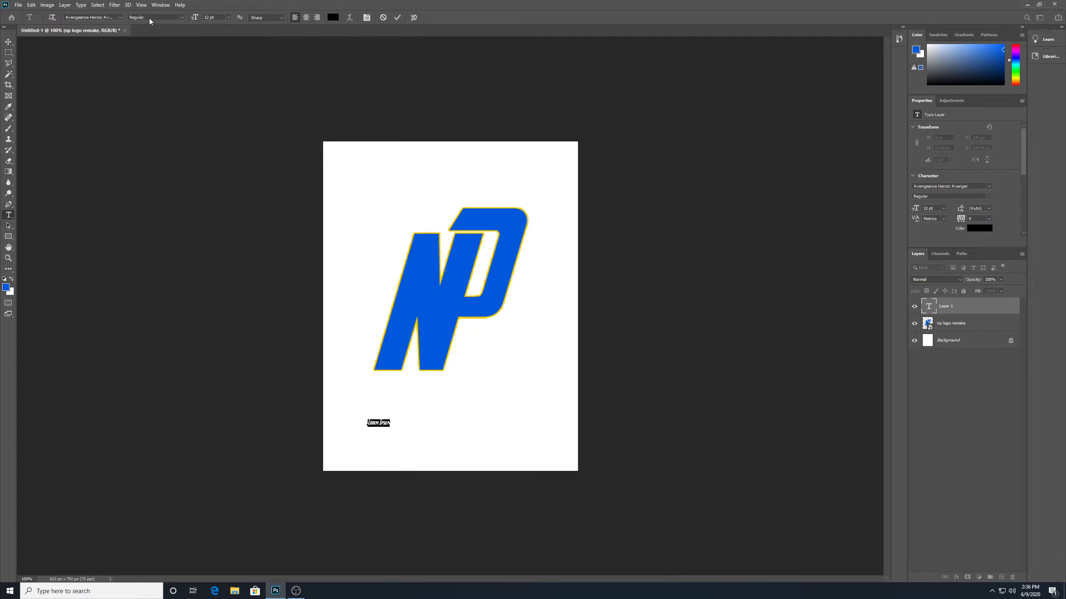
pyautogui.click(120, 19)
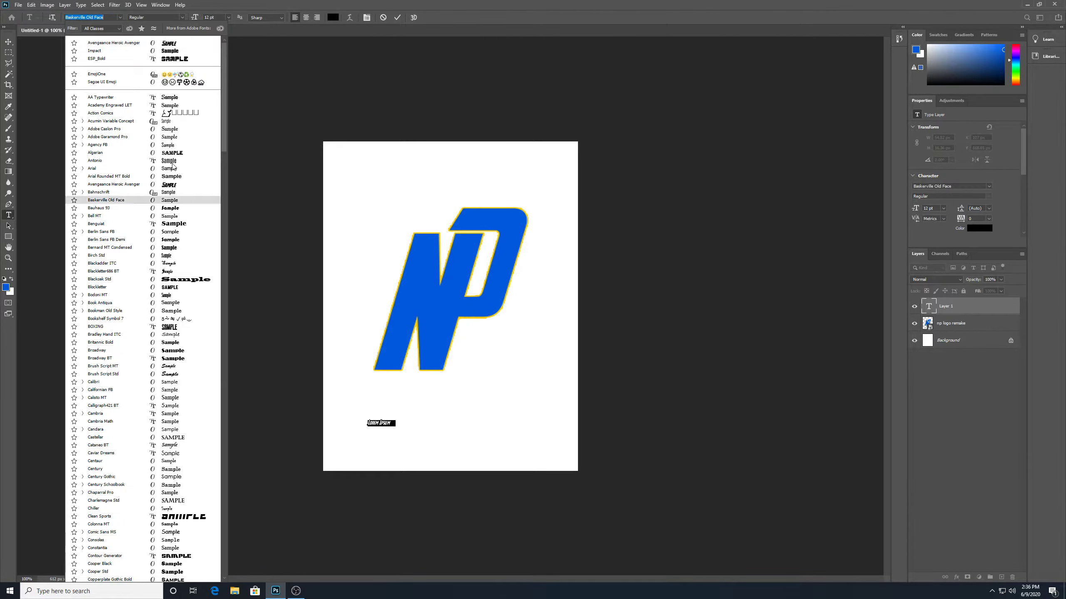
pyautogui.scroll(-3, 164, 189)
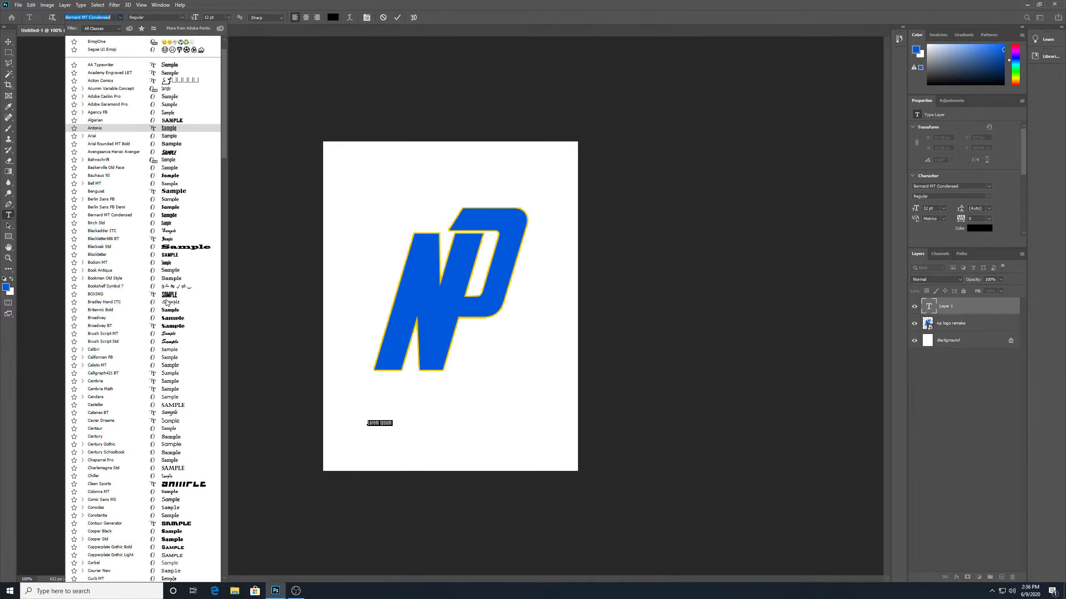
pyautogui.scroll(3, 144, 214)
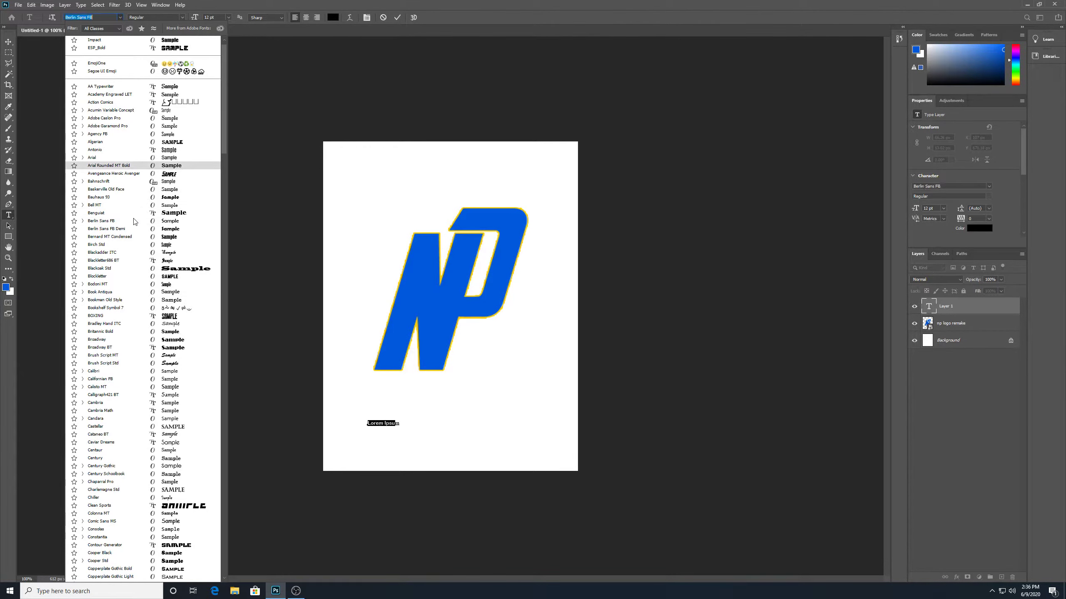
pyautogui.click(104, 160)
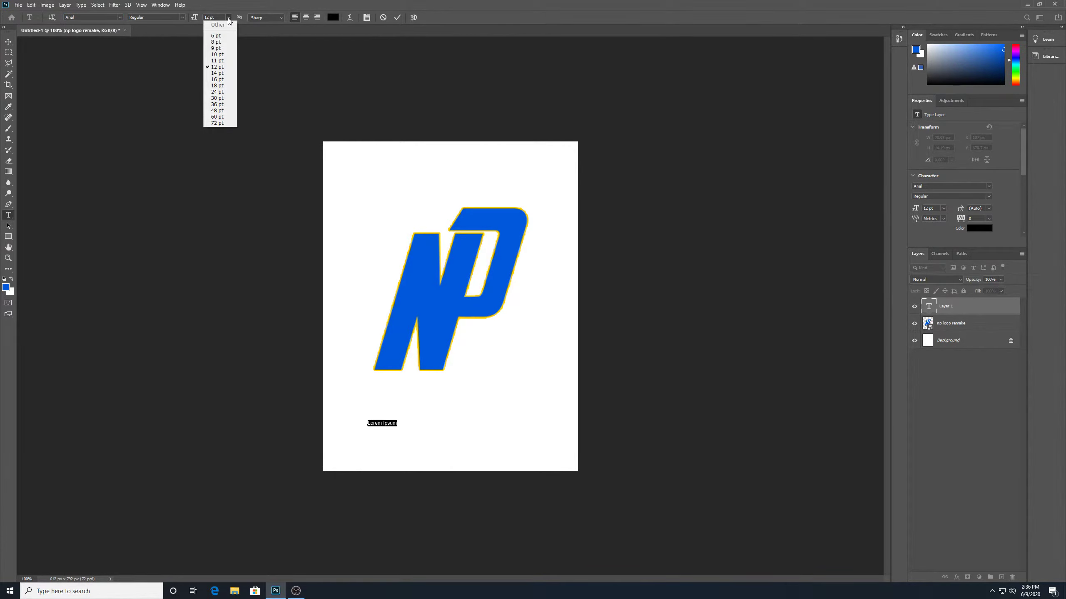
pyautogui.click(220, 123)
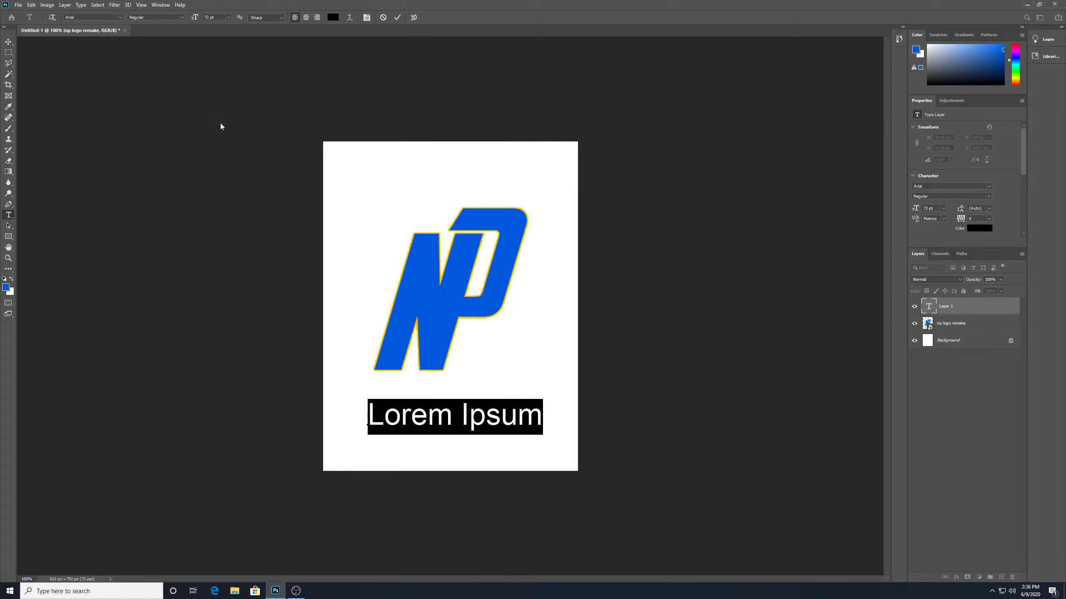
pyautogui.click(180, 17)
pyautogui.click(176, 79)
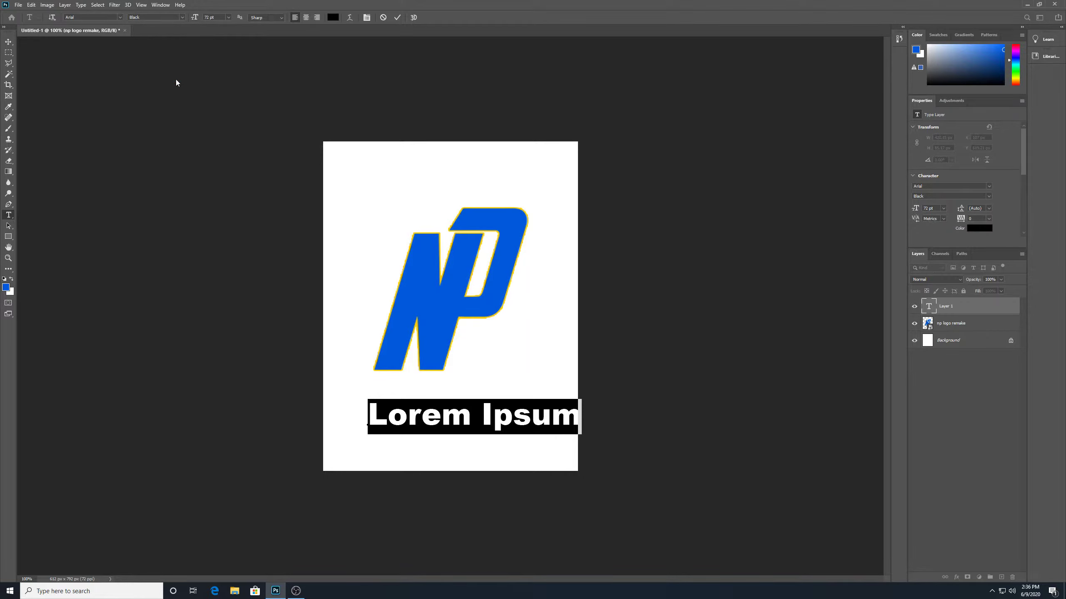
# Replace the placeholder text below the logo with "#WTMB"
pyautogui.click(417, 415)
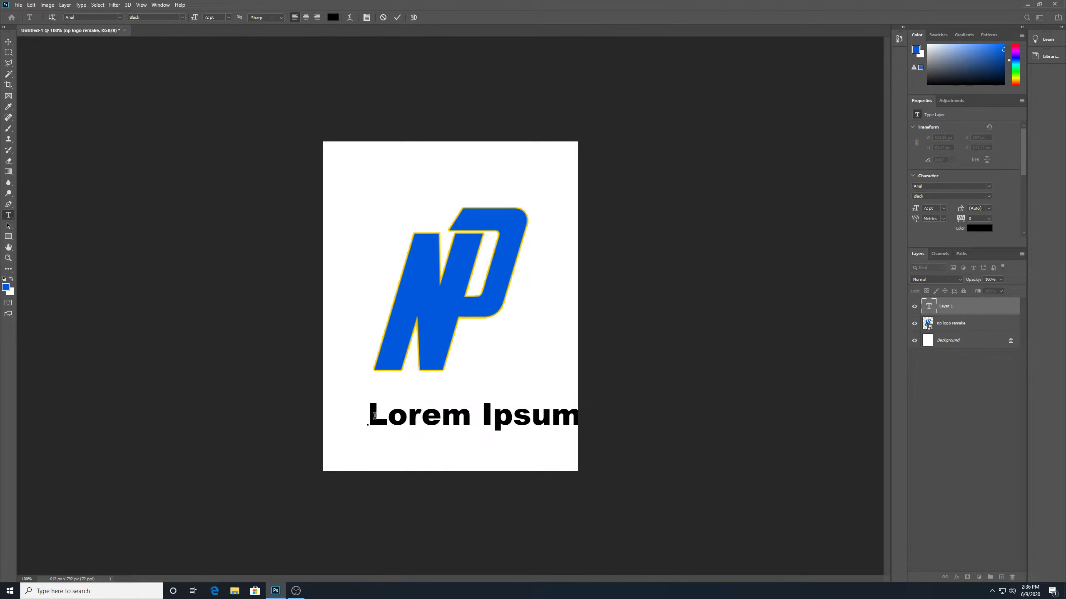
pyautogui.moveTo(368, 415); pyautogui.dragTo(619, 420)
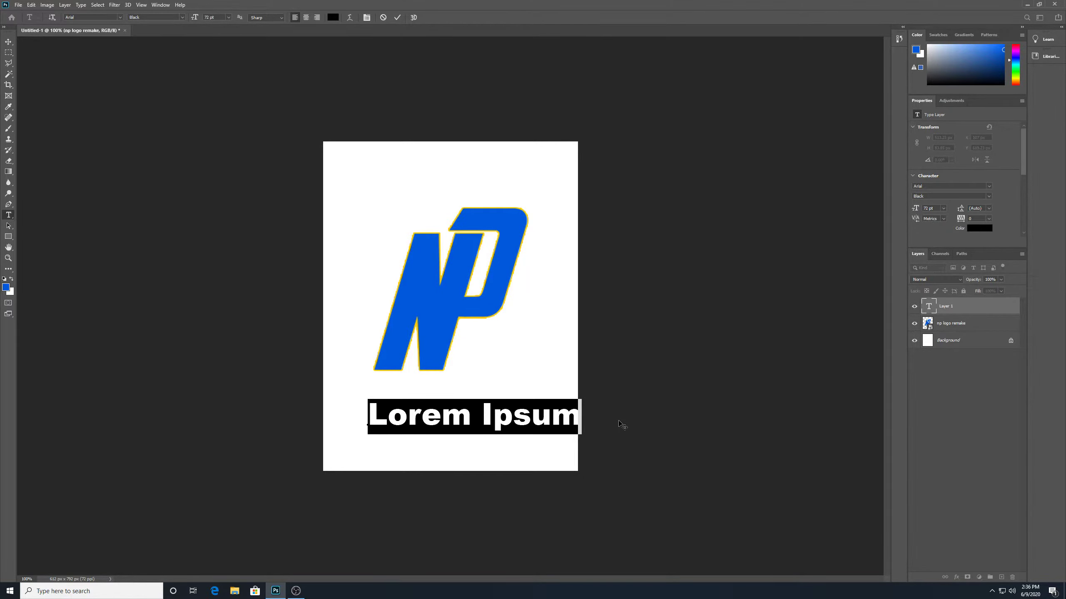
pyautogui.write('#w')
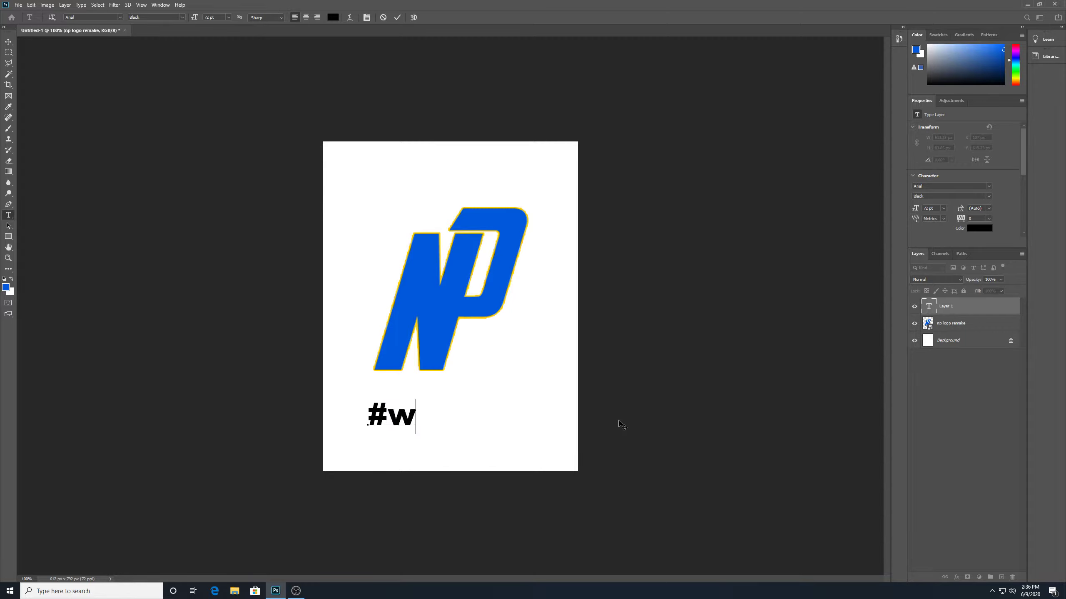
pyautogui.press('BackSpace')
pyautogui.write('WTM')
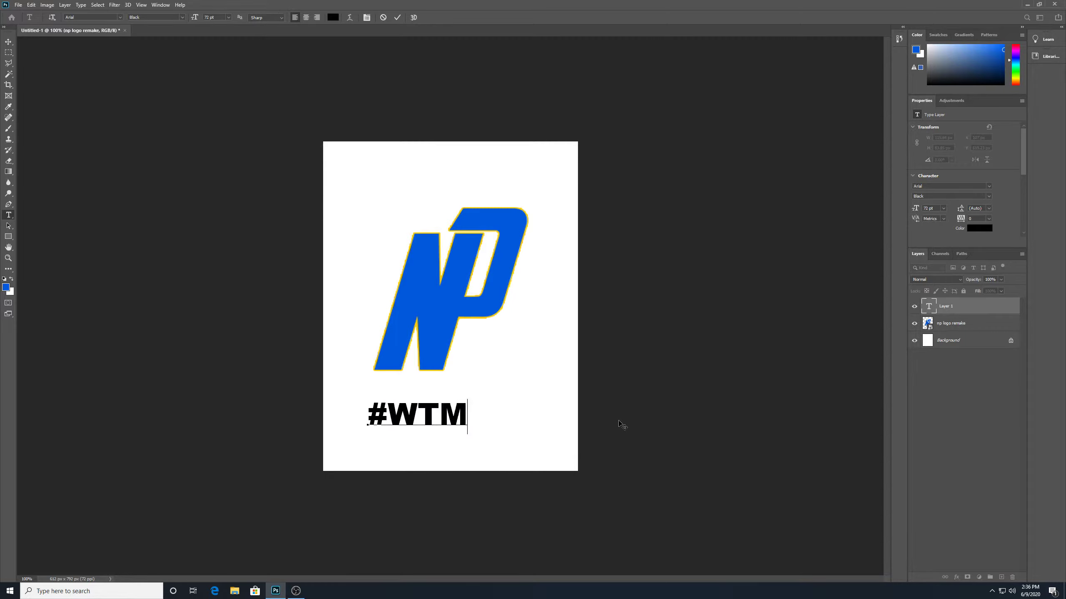
pyautogui.write('B')
# Set the #WTMB text to Bold Italic and move it to the center near the page's lower edge
pyautogui.moveTo(491, 410); pyautogui.dragTo(370, 390)
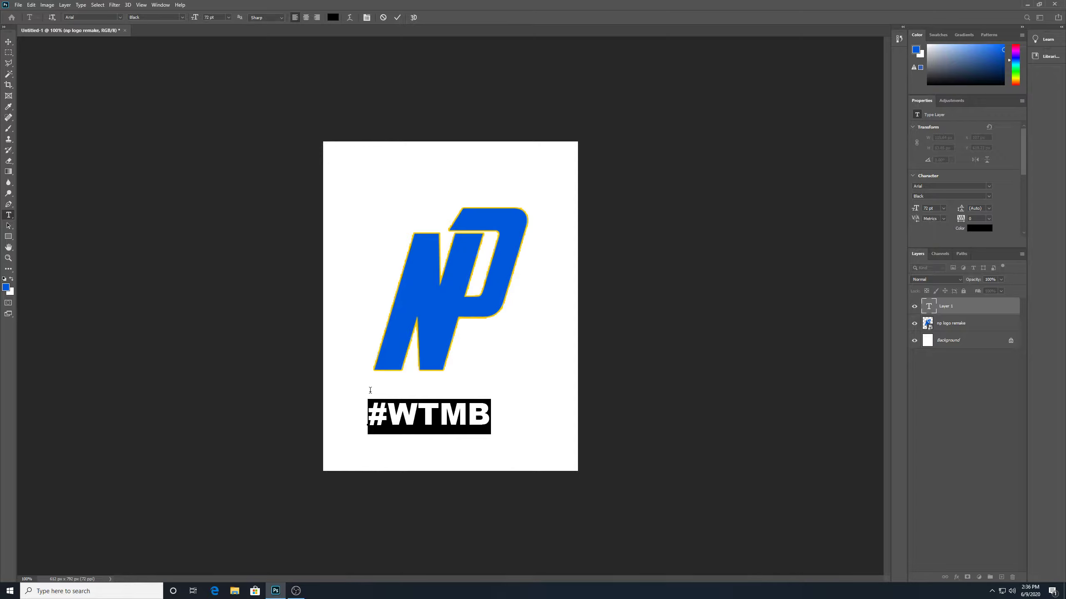
pyautogui.click(182, 17)
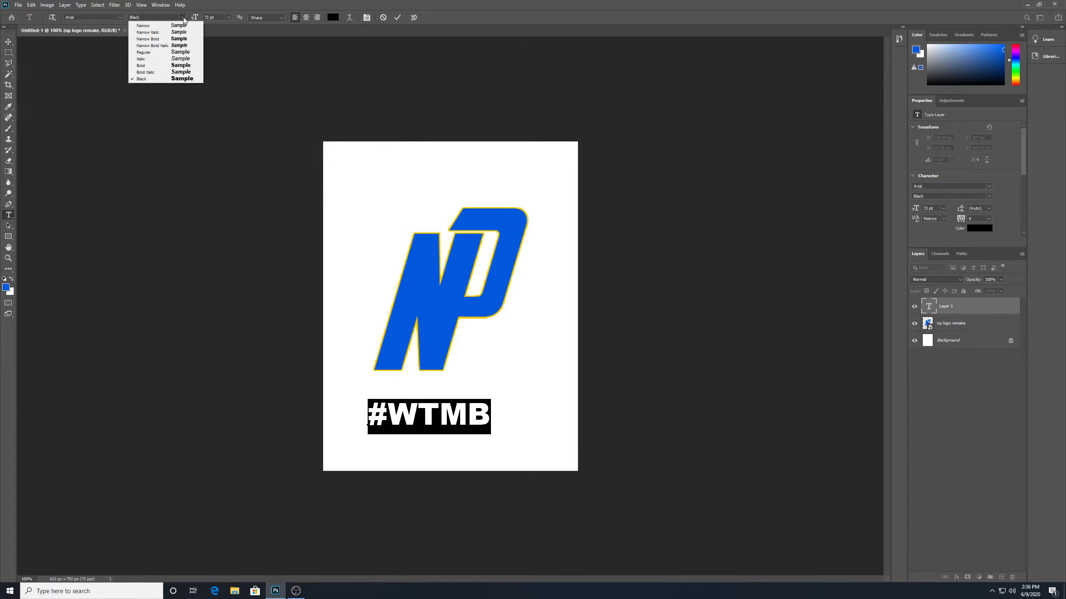
pyautogui.click(194, 71)
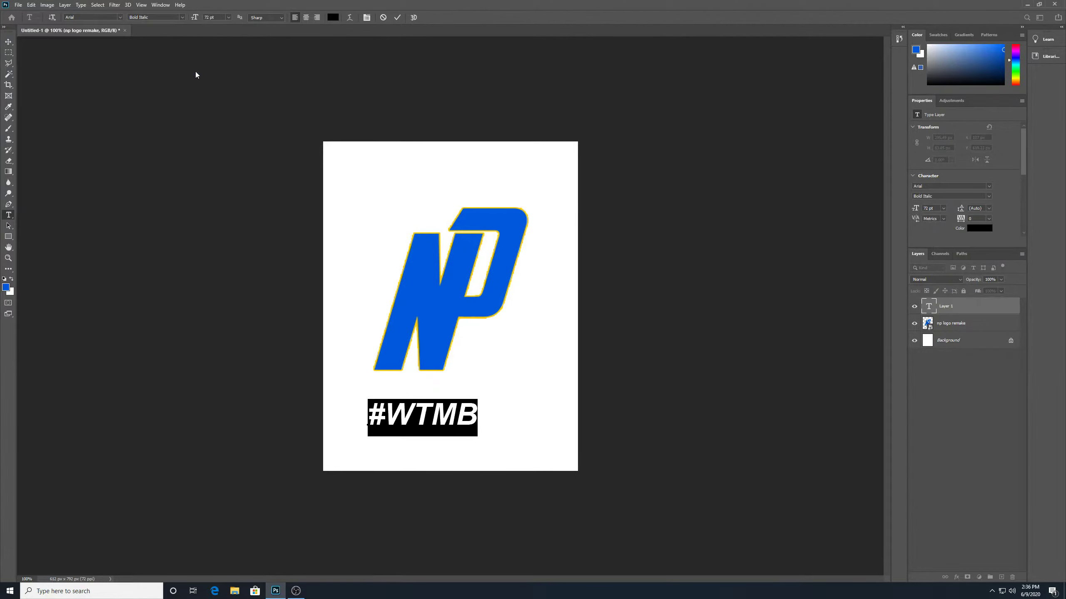
pyautogui.click(8, 41)
pyautogui.moveTo(409, 416); pyautogui.dragTo(439, 452)
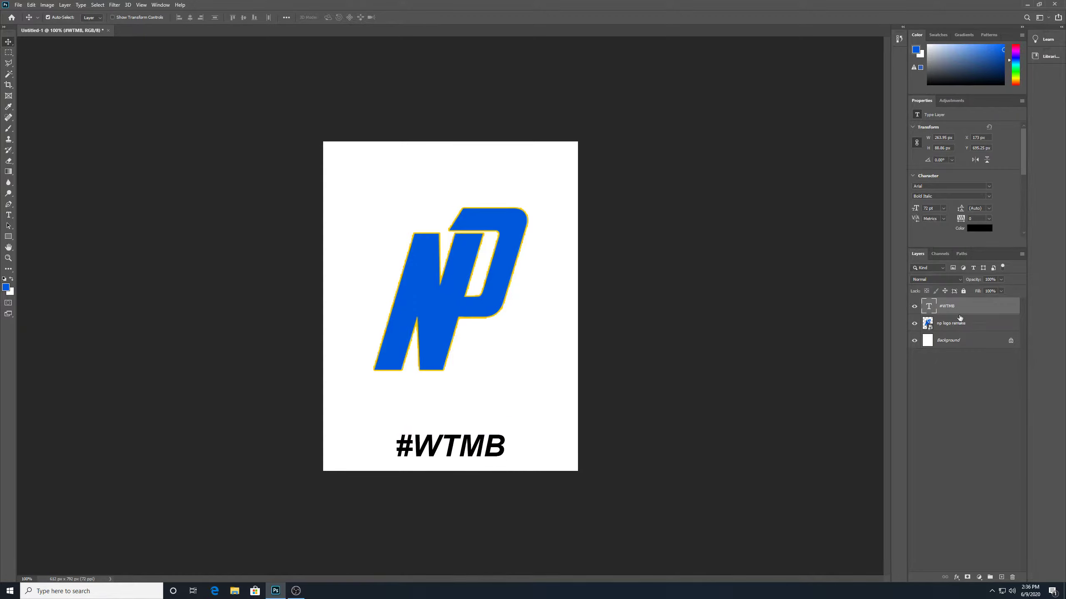
# Change the #WTMB text color to the logo's blue, hex 0058dd
pyautogui.doubleClick(931, 309)
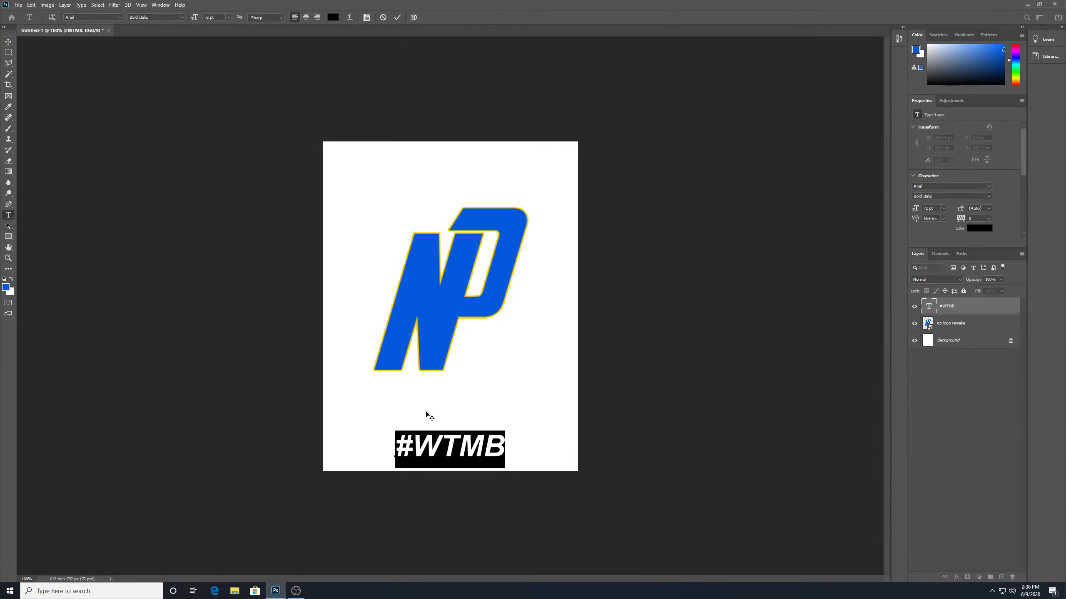
pyautogui.click(332, 18)
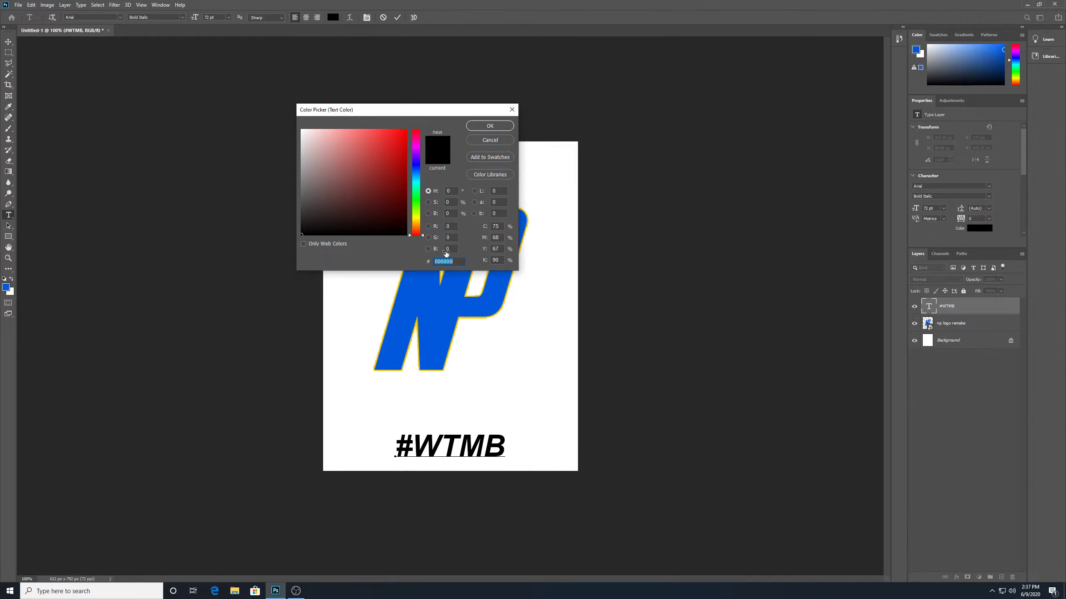
pyautogui.write('0058dd')
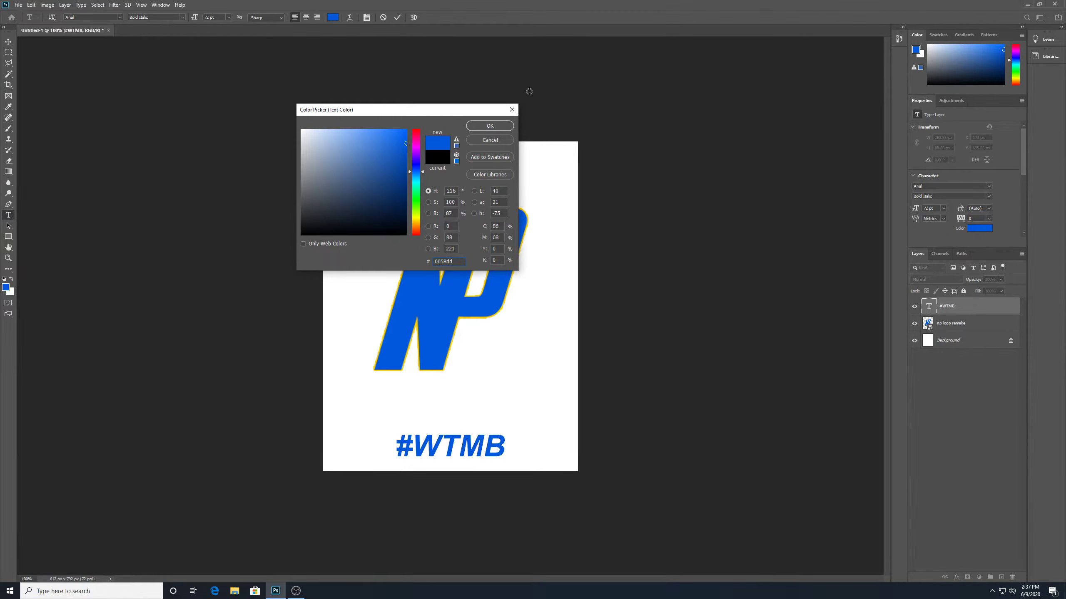
pyautogui.click(502, 126)
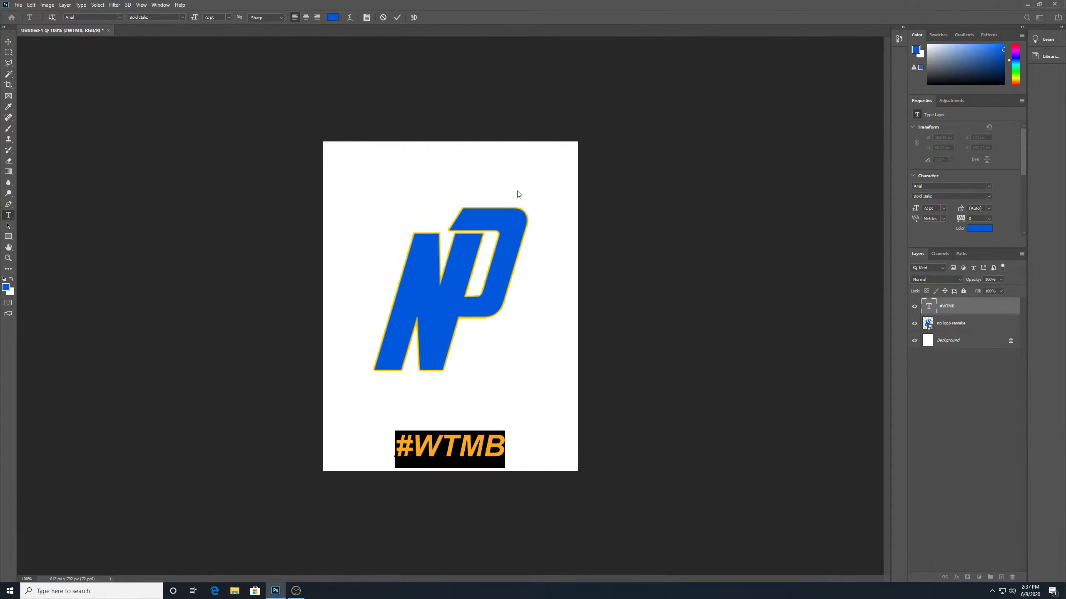
pyautogui.click(7, 44)
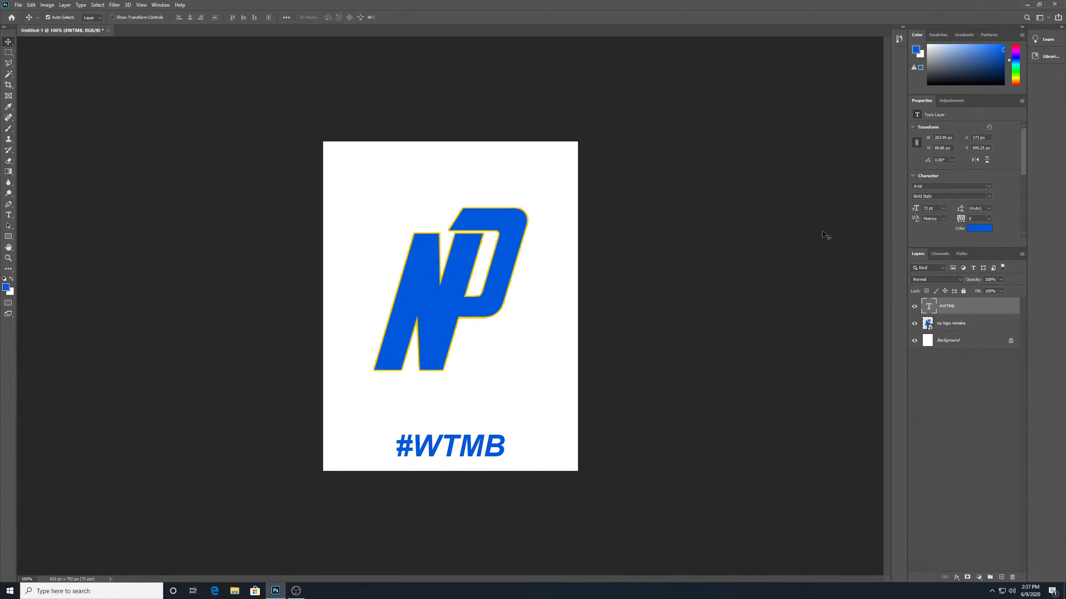
# Reduce the opacity of both the #WTMB text layer and the NP logo layer to 15%
pyautogui.click(1000, 281)
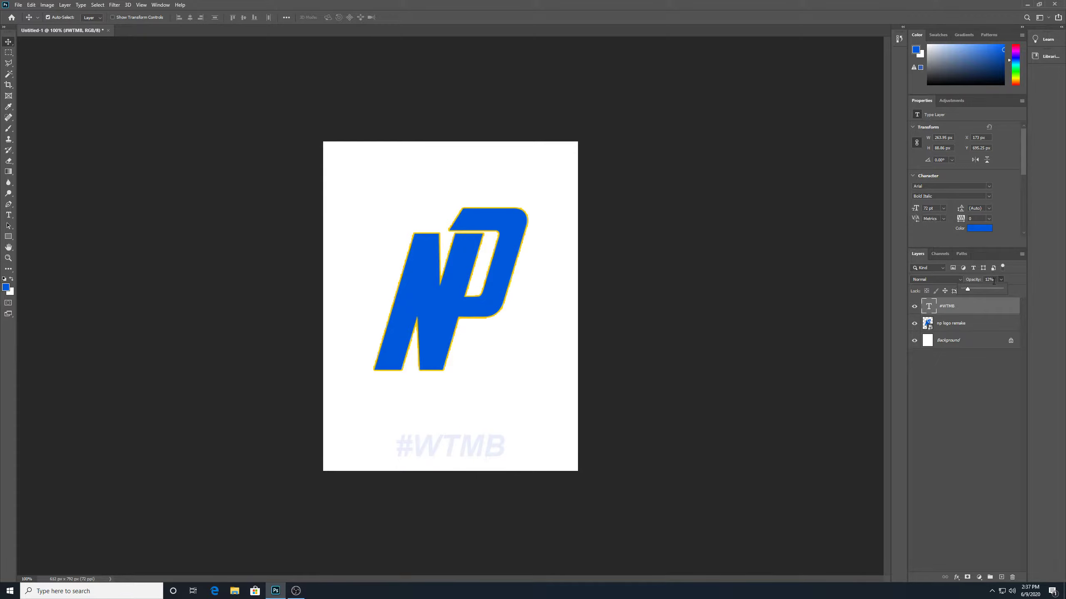
pyautogui.press('Return')
pyautogui.click(971, 323)
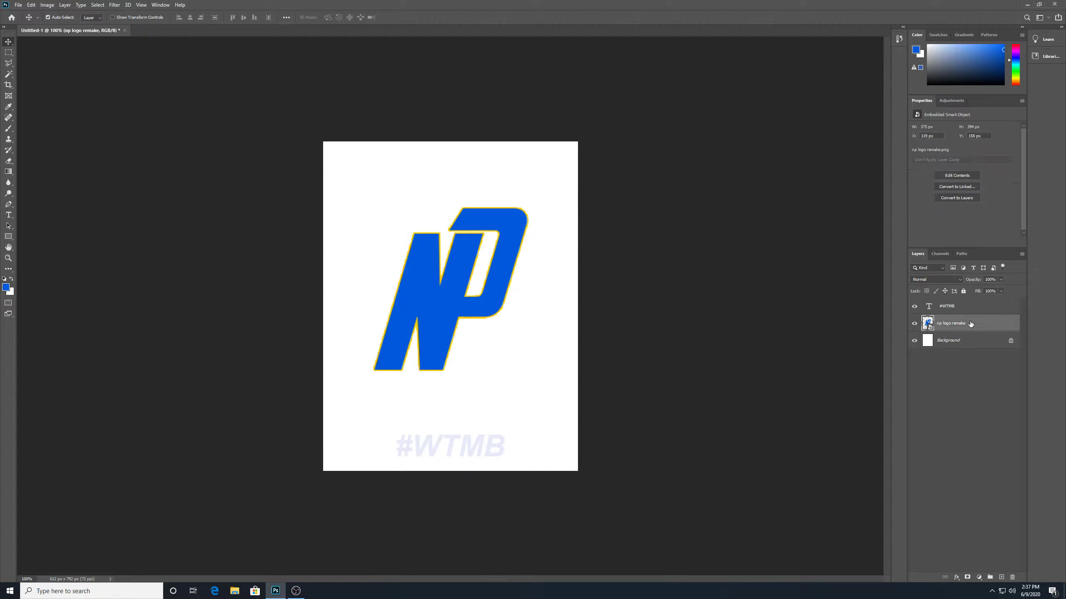
pyautogui.click(996, 279)
pyautogui.write('15')
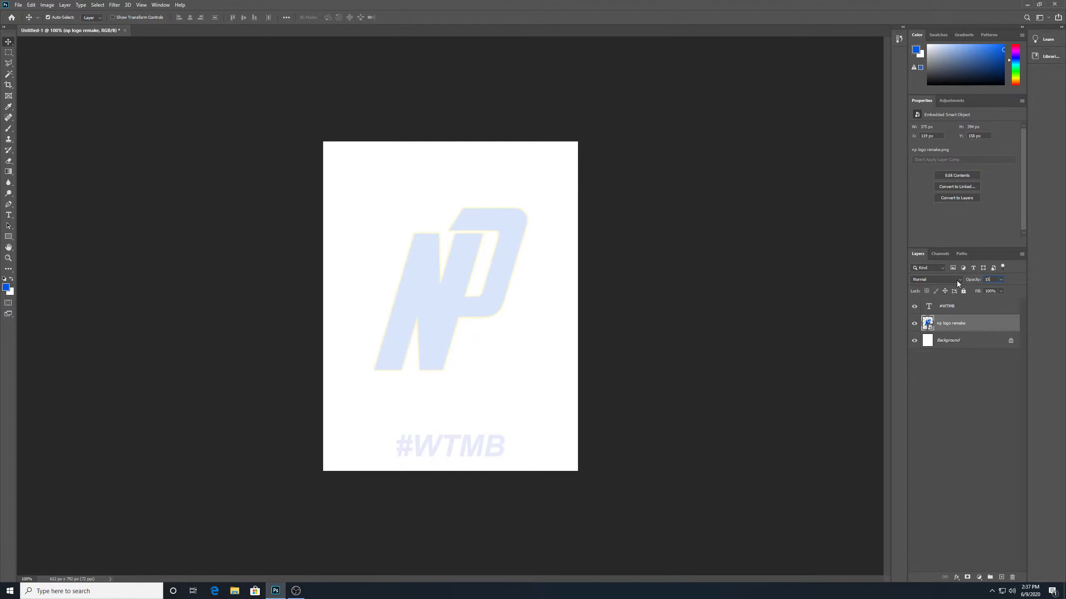
pyautogui.click(957, 280)
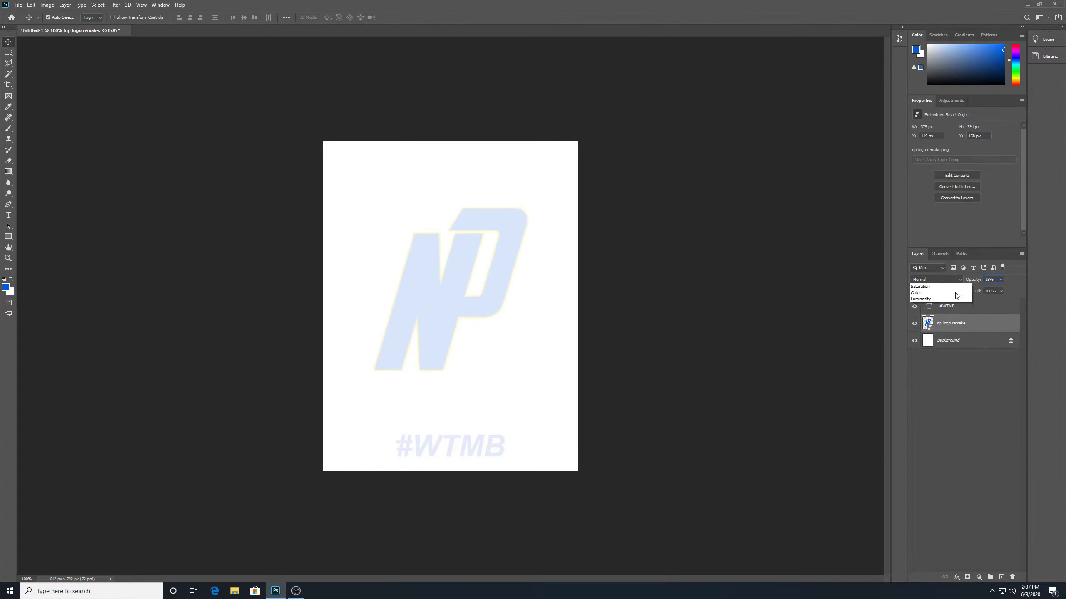
pyautogui.click(994, 298)
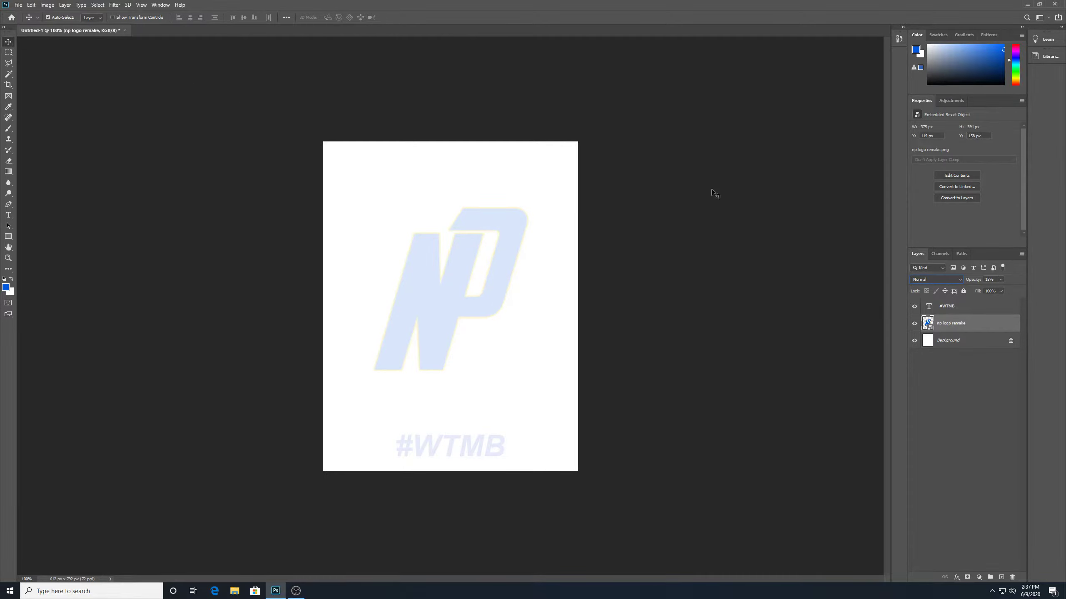
pyautogui.click(579, 385)
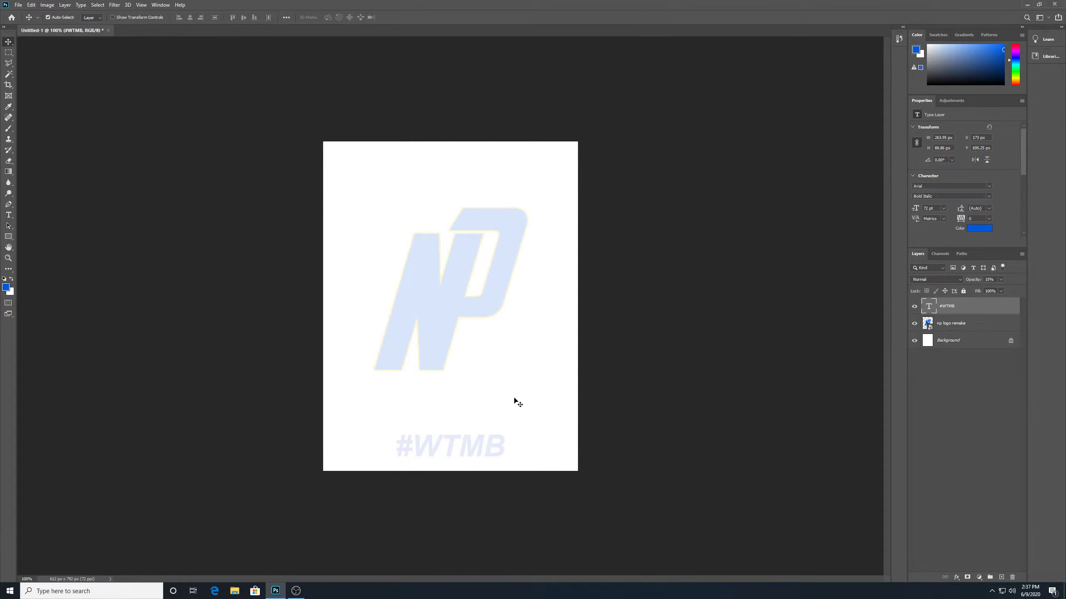
pyautogui.moveTo(461, 452); pyautogui.dragTo(486, 448)
pyautogui.click(19, 5)
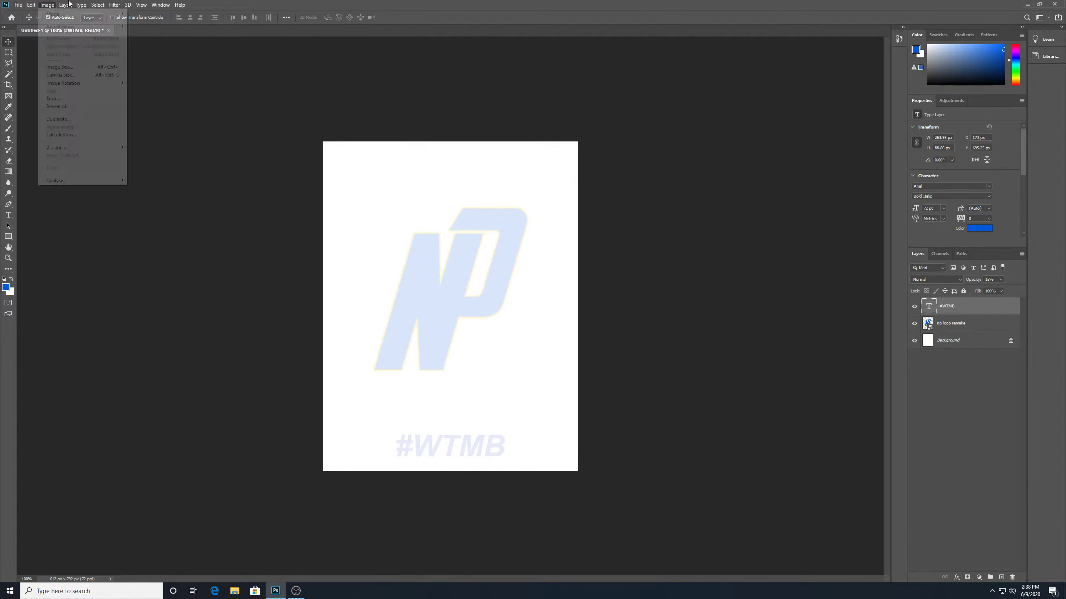
pyautogui.click(361, 5)
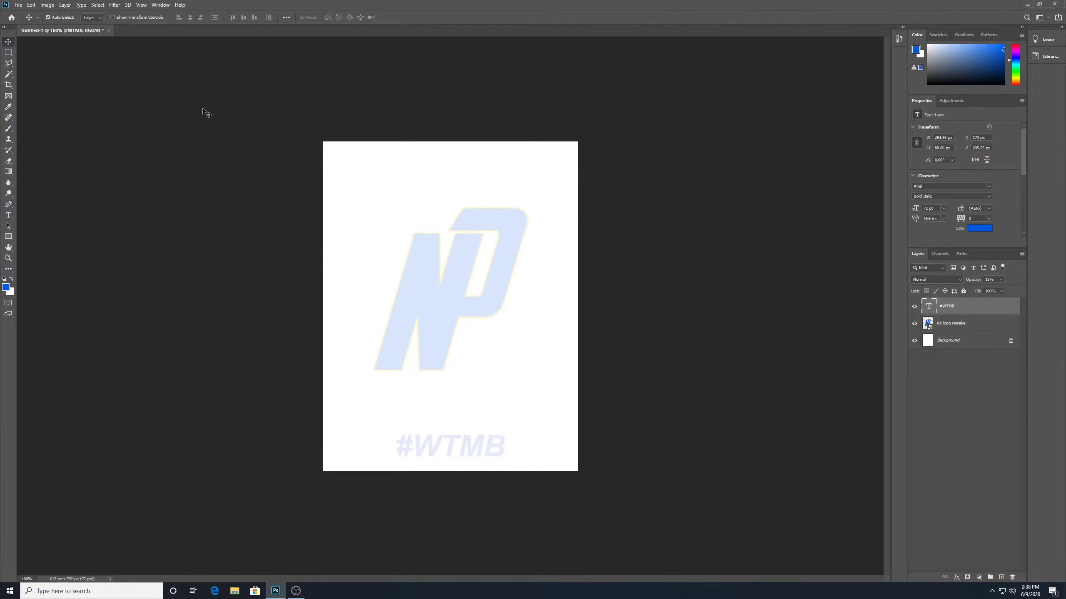
# Begin saving the page on the computer in the stationery folder, with PNG as the file type
pyautogui.click(17, 5)
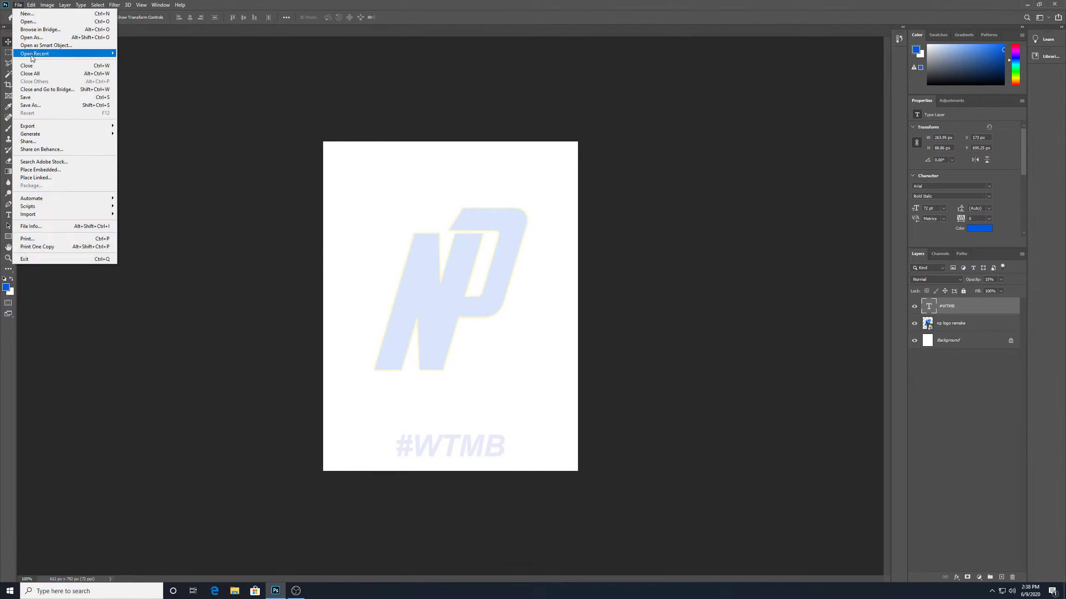
pyautogui.click(56, 108)
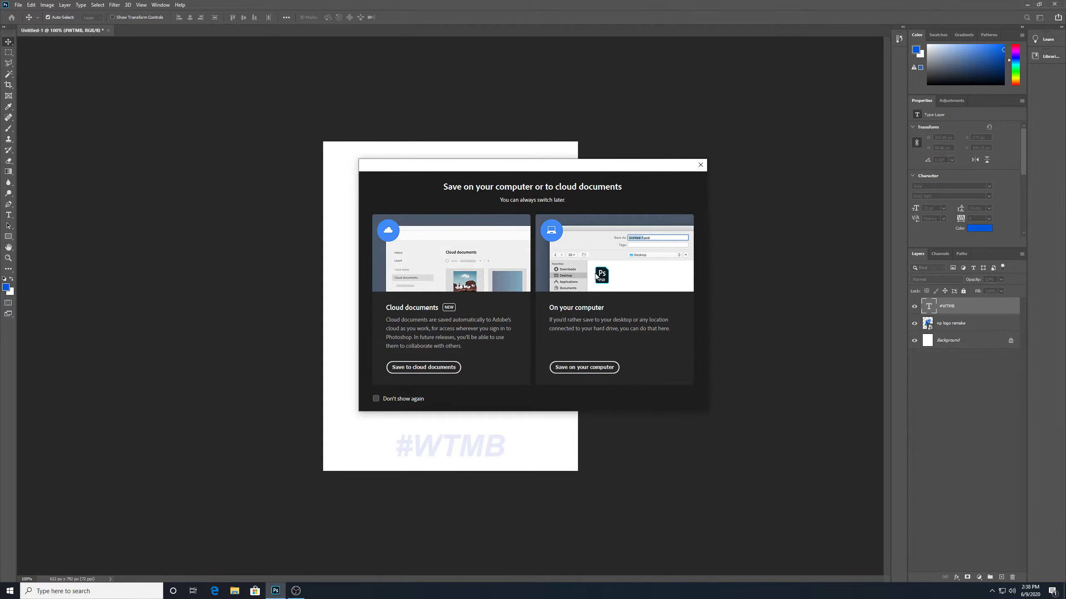
pyautogui.click(587, 366)
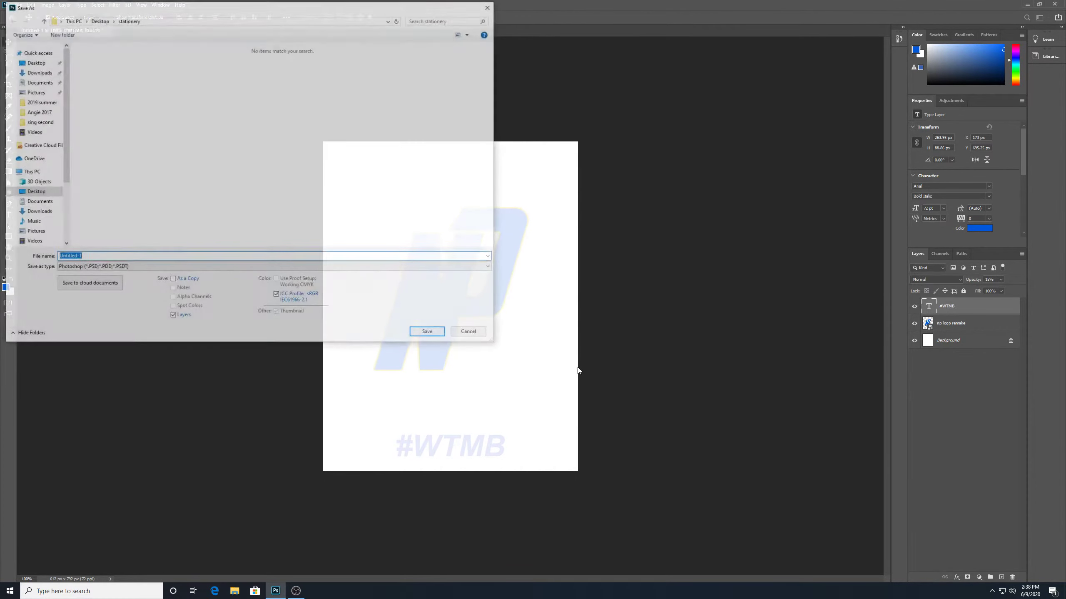
pyautogui.click(126, 267)
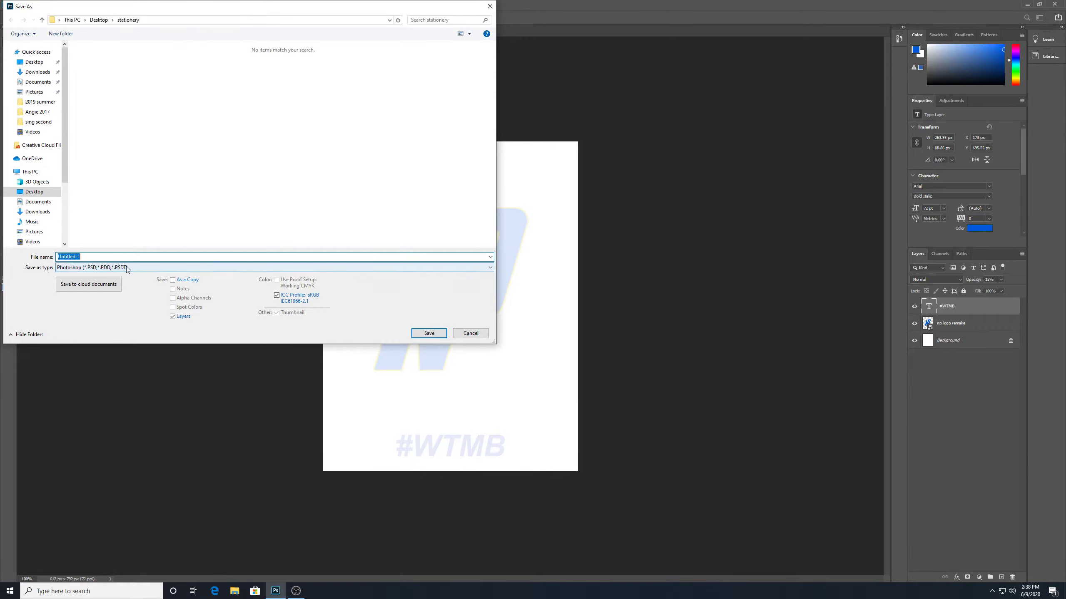
pyautogui.click(122, 382)
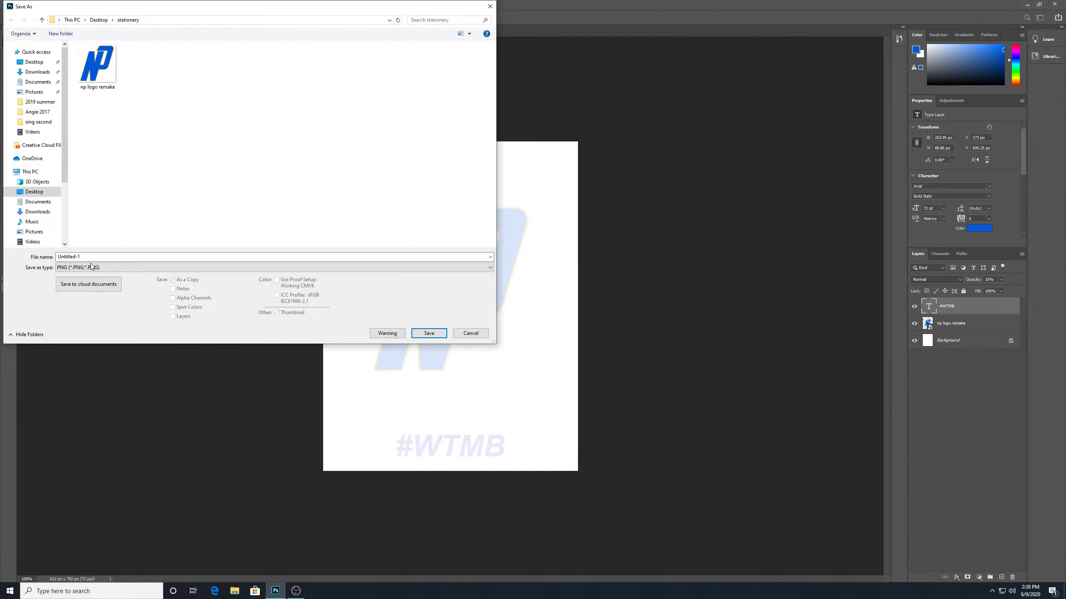
# Name the PNG file "np letterhead" and save it with the smallest file size option
pyautogui.doubleClick(88, 257)
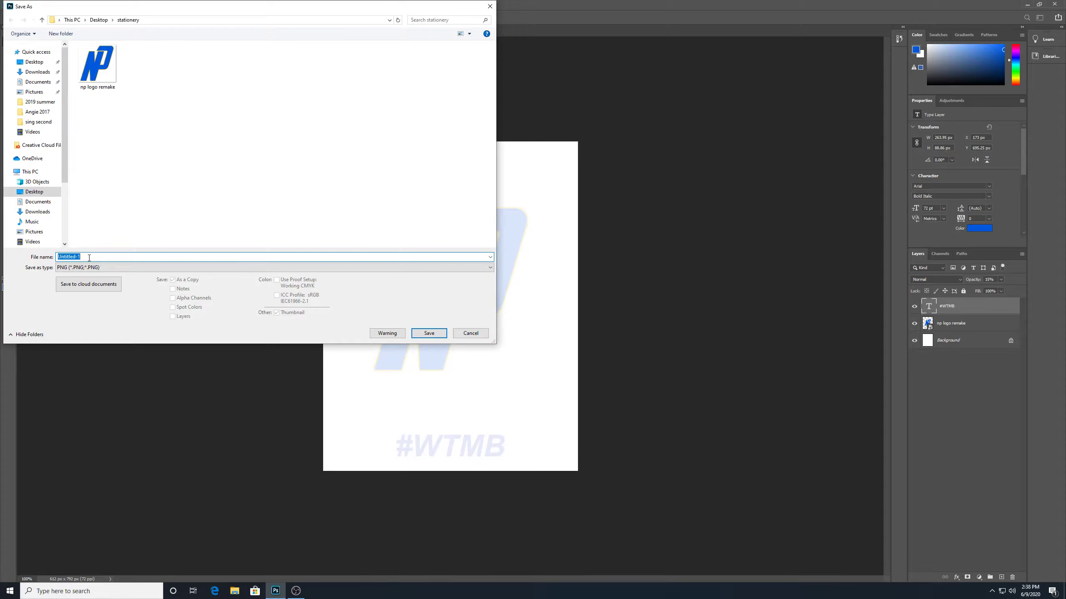
pyautogui.write('NP')
pyautogui.press('BackSpace')
pyautogui.press('BackSpace')
pyautogui.write('np letterhead')
pyautogui.click(428, 333)
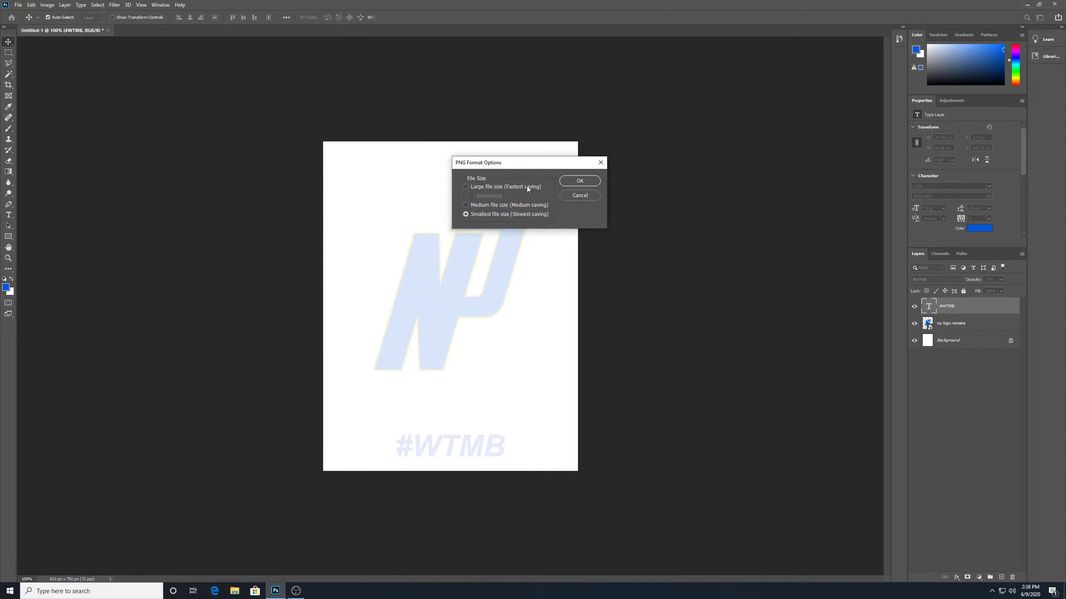
pyautogui.click(583, 182)
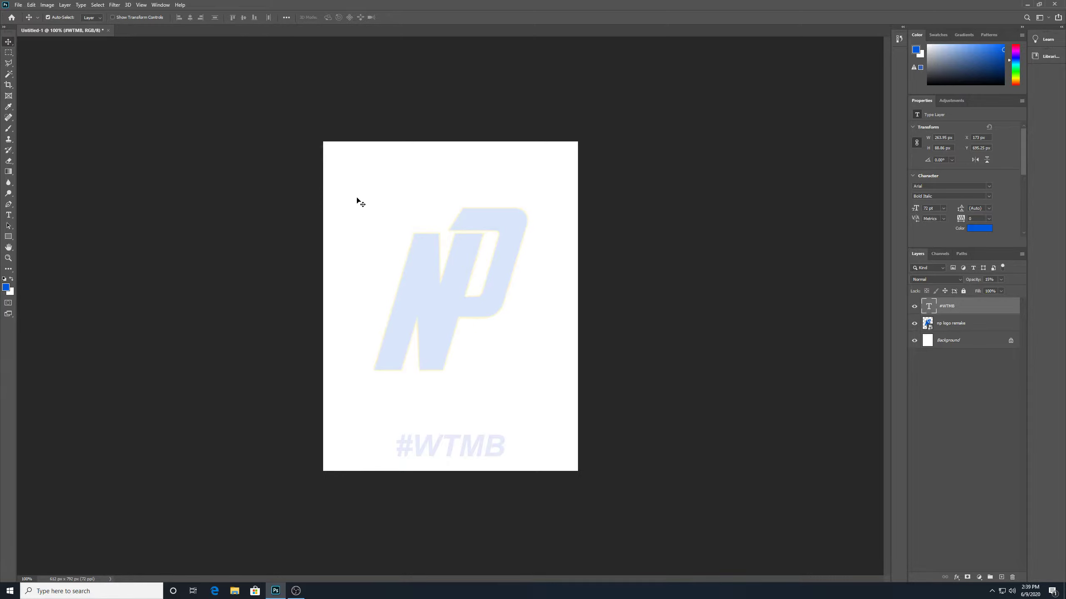
# Create a new white document 9.5 inches wide and 4.125 inches high at 72 pixels/inch
pyautogui.click(20, 5)
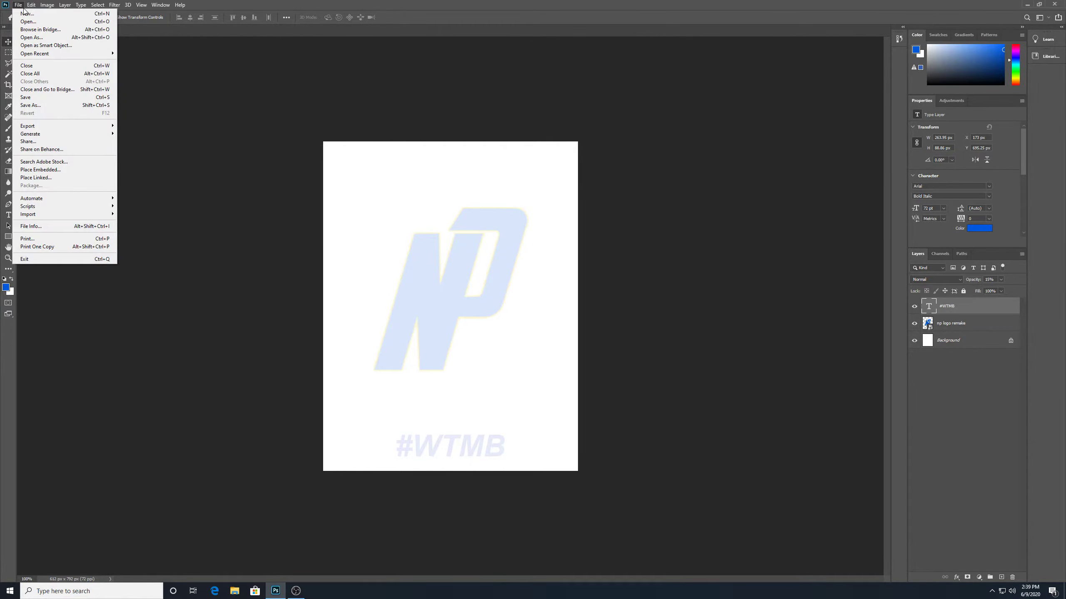
pyautogui.click(26, 14)
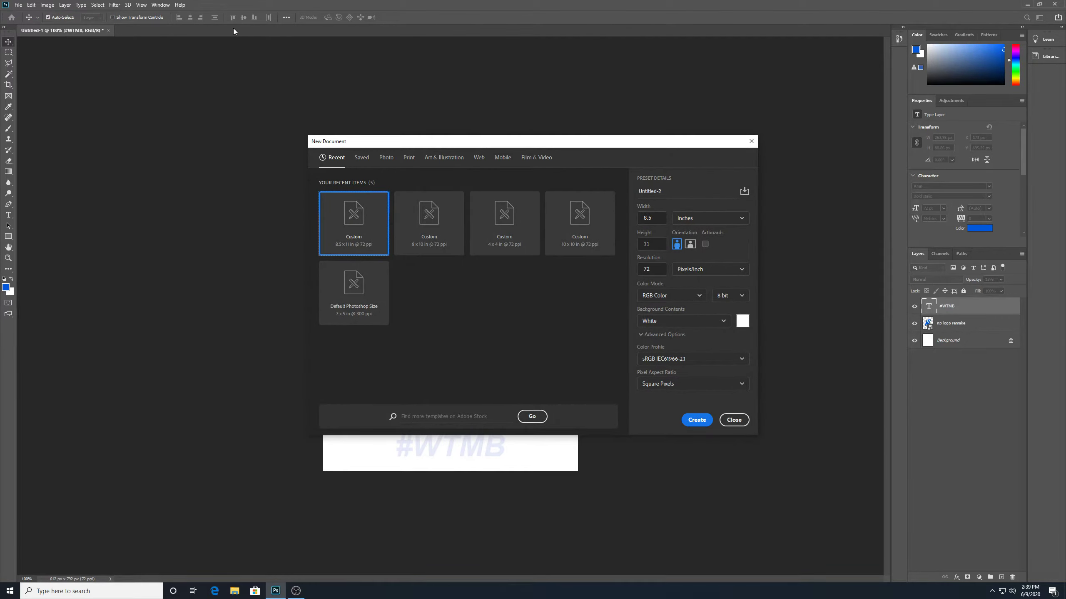
pyautogui.click(658, 216)
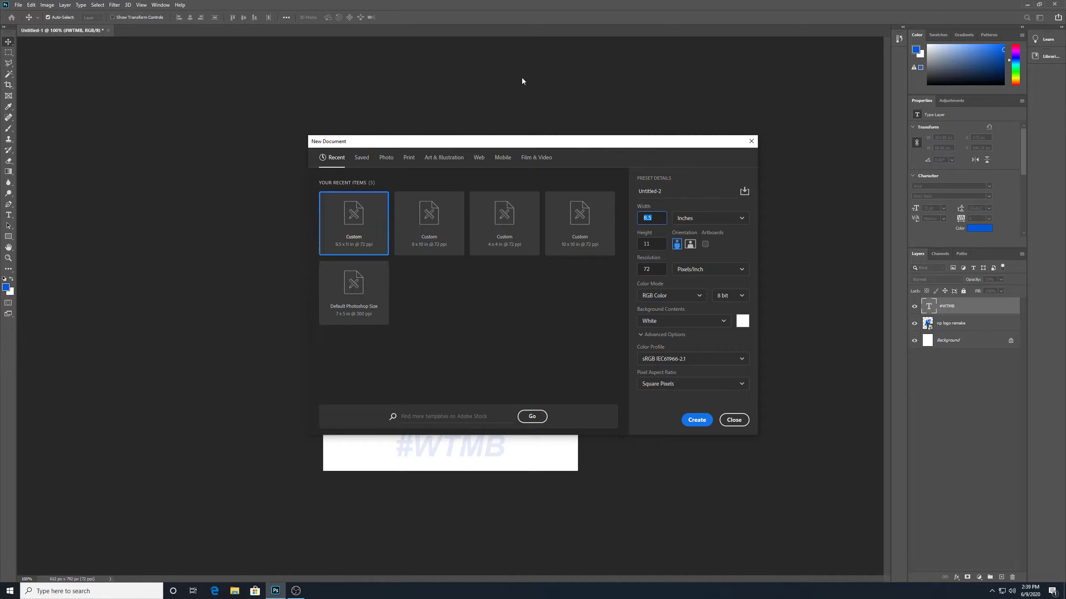
pyautogui.write('9')
pyautogui.click(658, 242)
pyautogui.write('4.125')
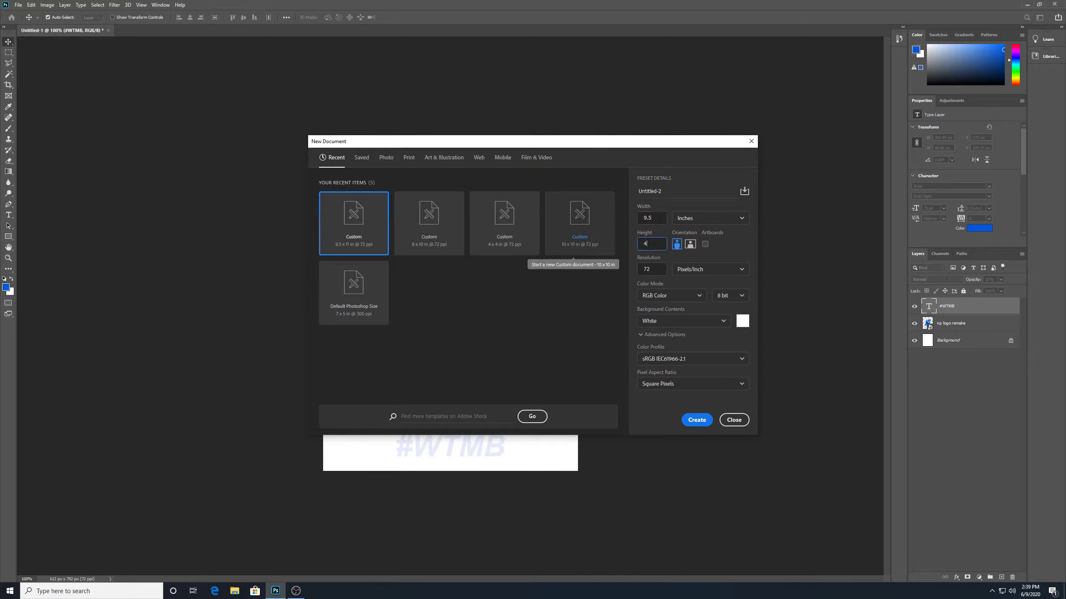
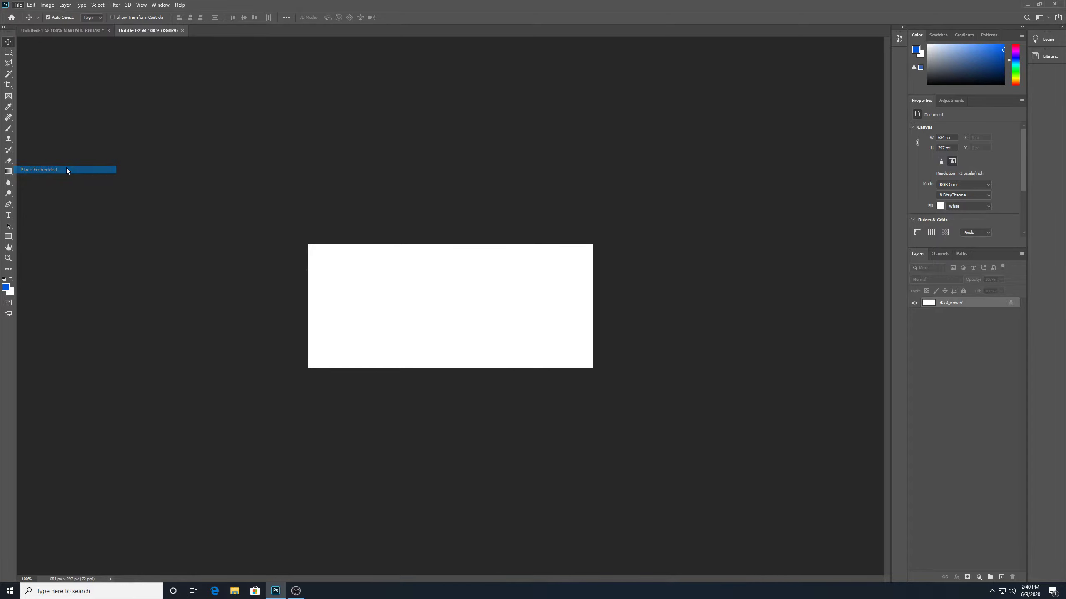
# Place the "np logo remake" image as an embedded object and adjust its position near the center of the blank canvas
pyautogui.doubleClick(143, 69)
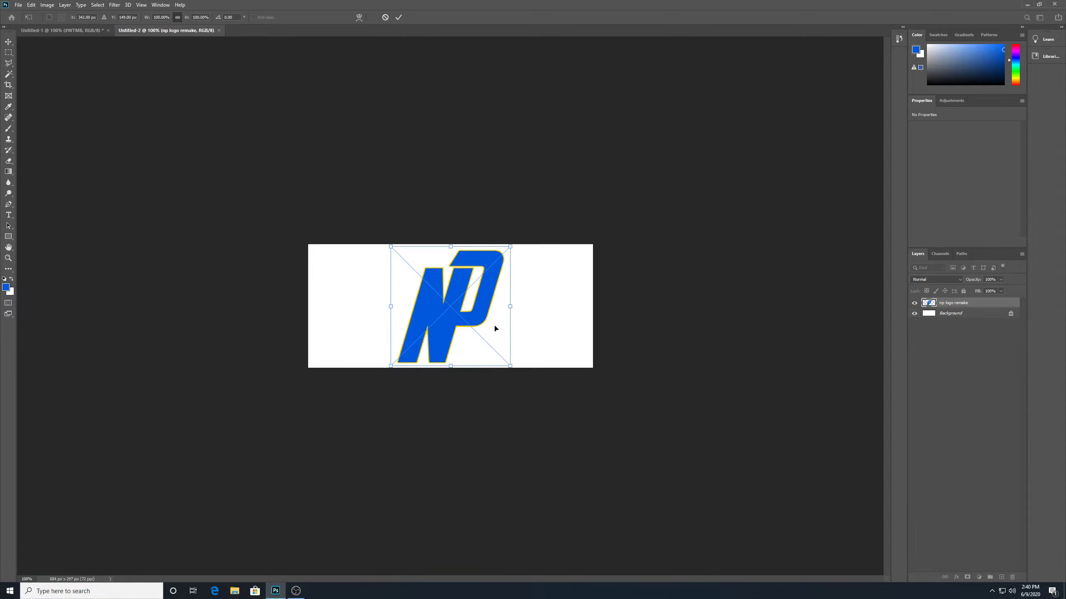
pyautogui.moveTo(501, 327)
pyautogui.mouseDown()
pyautogui.moveTo(417, 335)
pyautogui.moveTo(581, 311)
pyautogui.moveTo(501, 322)
pyautogui.moveTo(522, 333)
pyautogui.moveTo(375, 317)
pyautogui.moveTo(422, 335)
pyautogui.moveTo(412, 330)
pyautogui.moveTo(509, 328)
pyautogui.mouseUp()
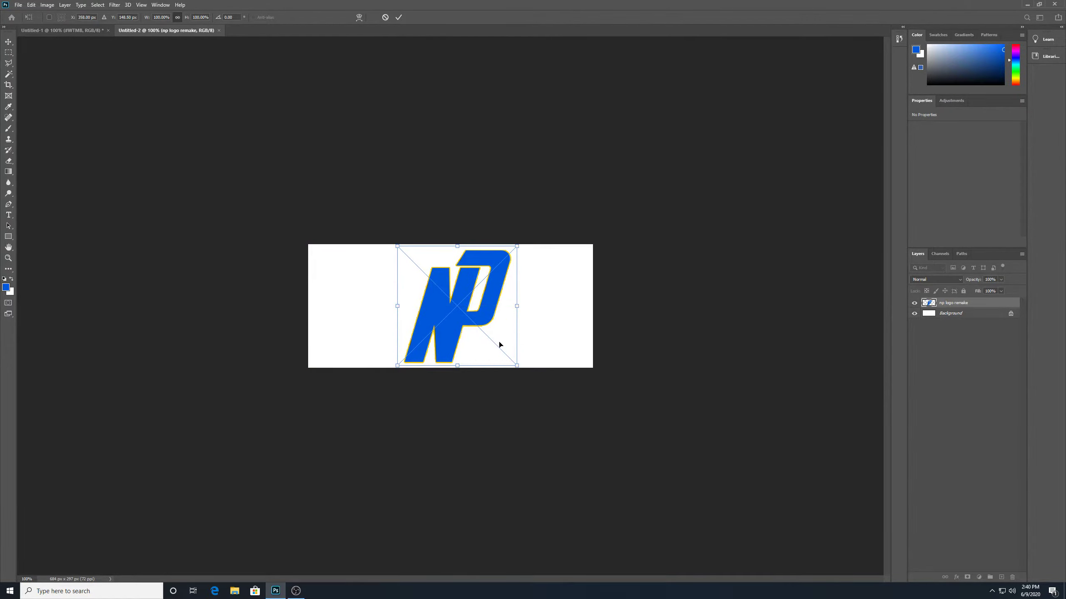
pyautogui.press('Up')
pyautogui.press('Up')
pyautogui.press('Up')
pyautogui.press('Up')
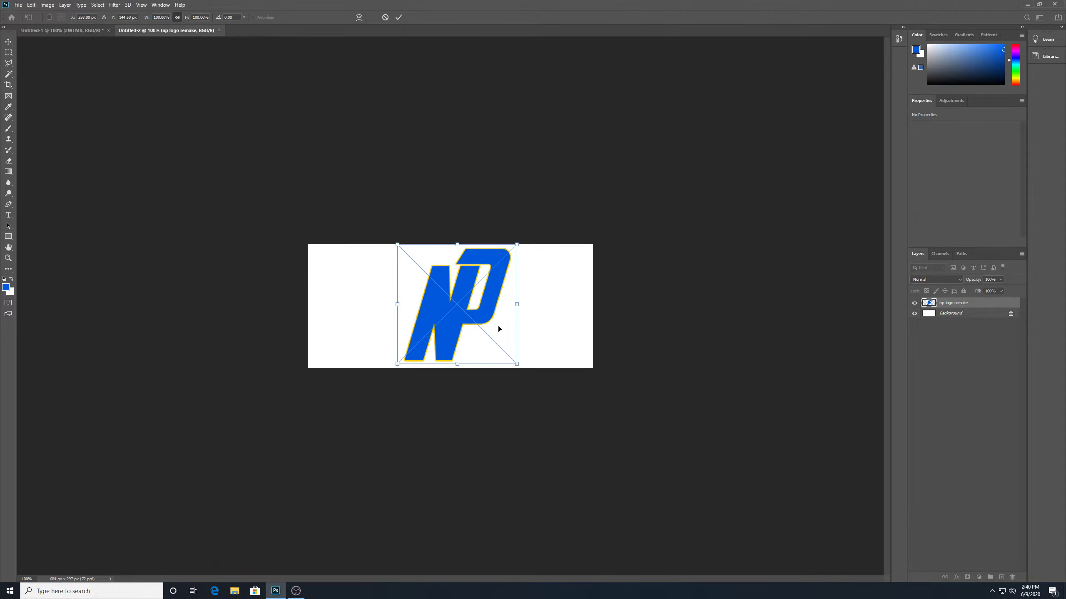
pyautogui.press('Down')
pyautogui.press('Down')
pyautogui.press('Down')
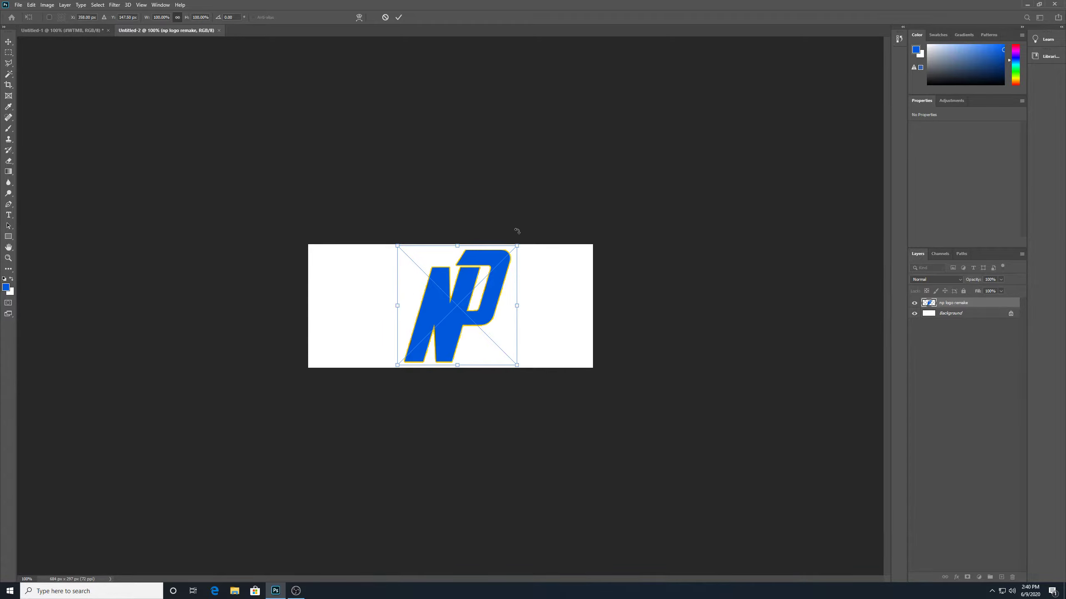
pyautogui.press('Return')
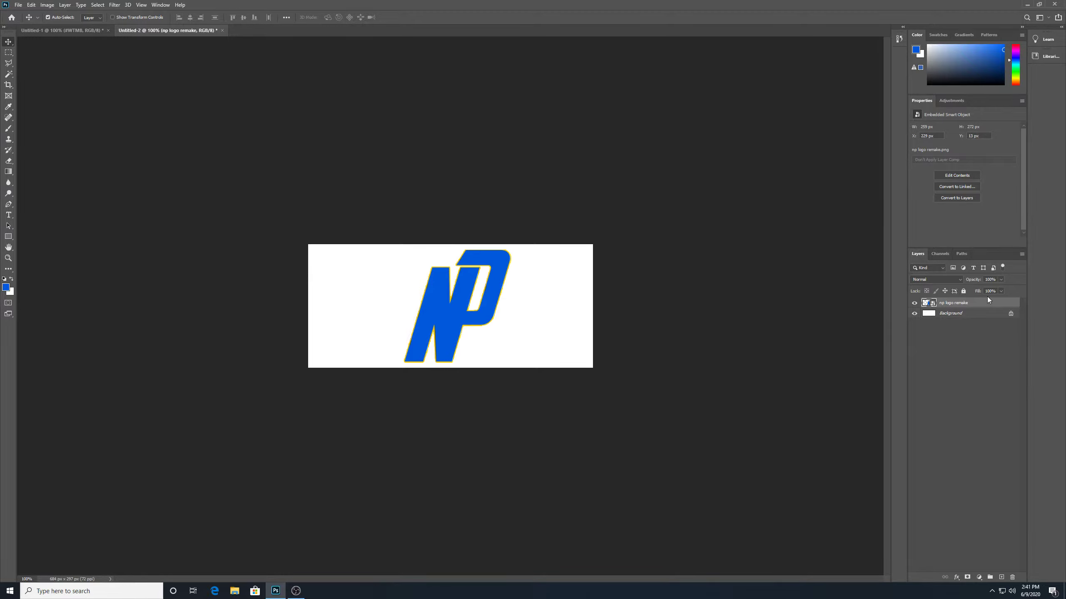
# Set the placed NP logo layer's opacity to 15% and compare it with the letterhead document
pyautogui.doubleClick(991, 280)
pyautogui.write('15')
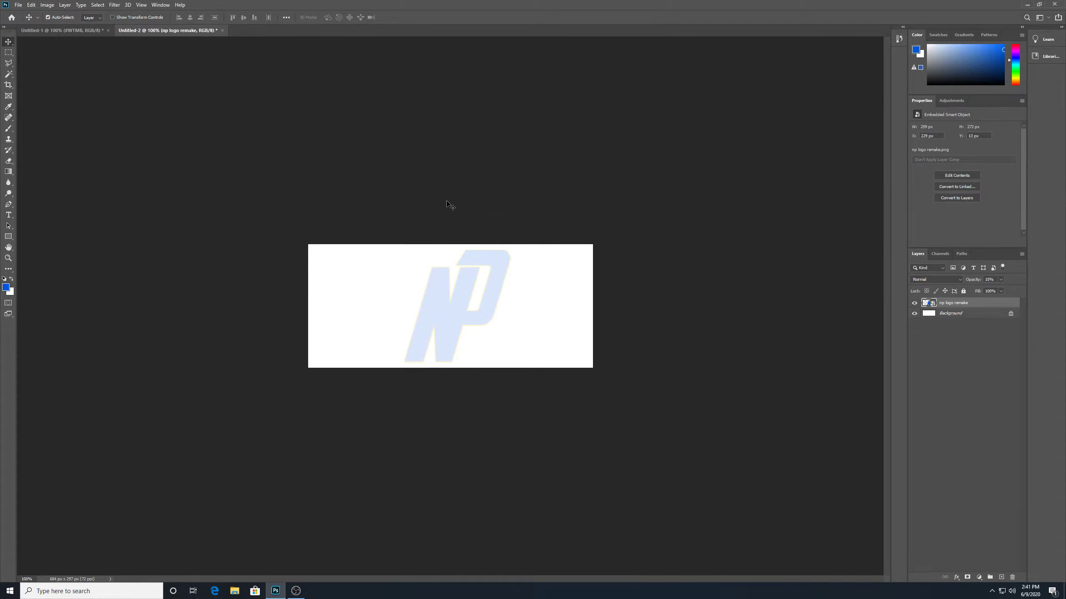
pyautogui.click(82, 33)
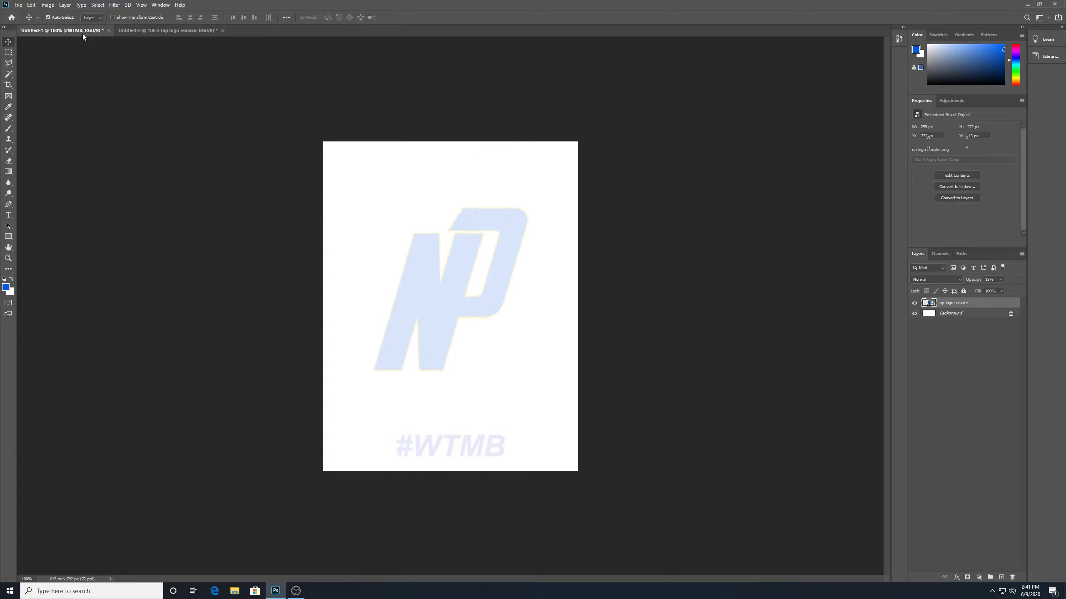
pyautogui.click(138, 34)
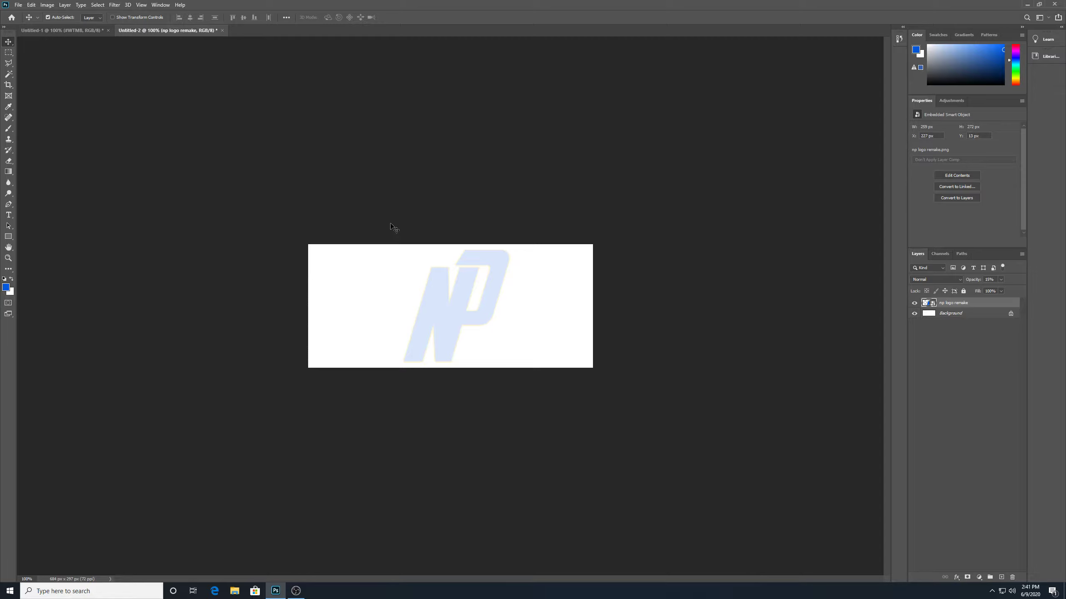
# Add a text layer in the envelope's upper-left area in blue 72 pt Arial Bold Italic, with "North Platte High School" as its first line
pyautogui.click(9, 215)
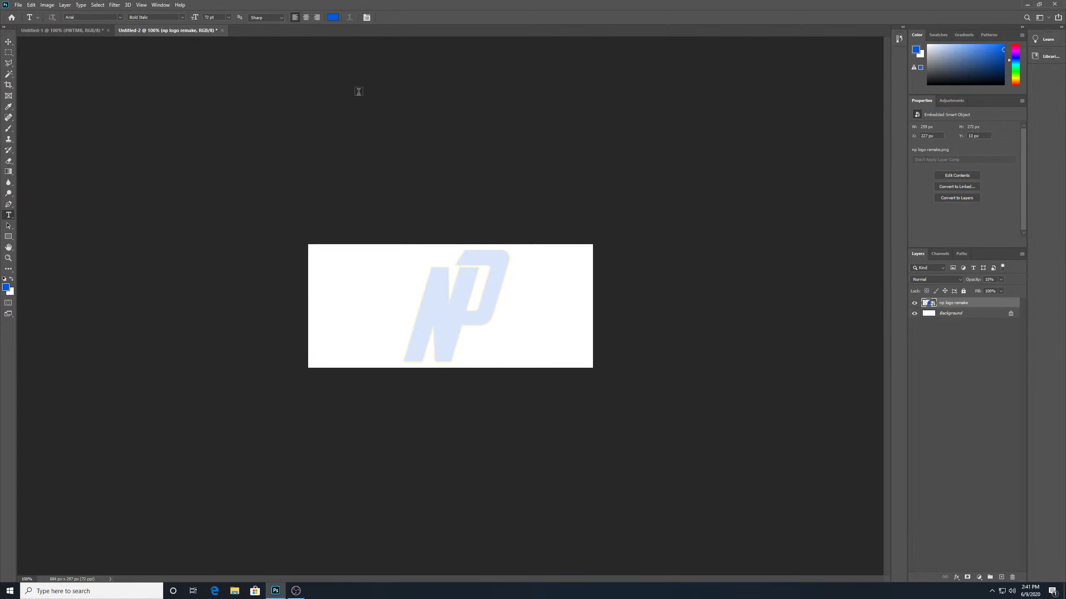
pyautogui.hotkey('ctrl', '+')
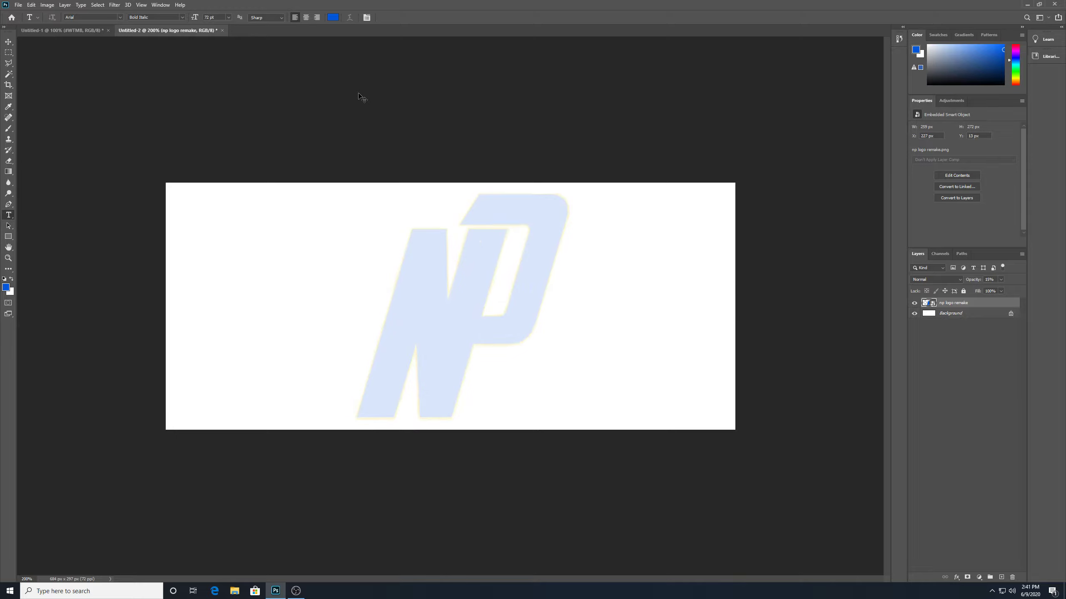
pyautogui.click(185, 194)
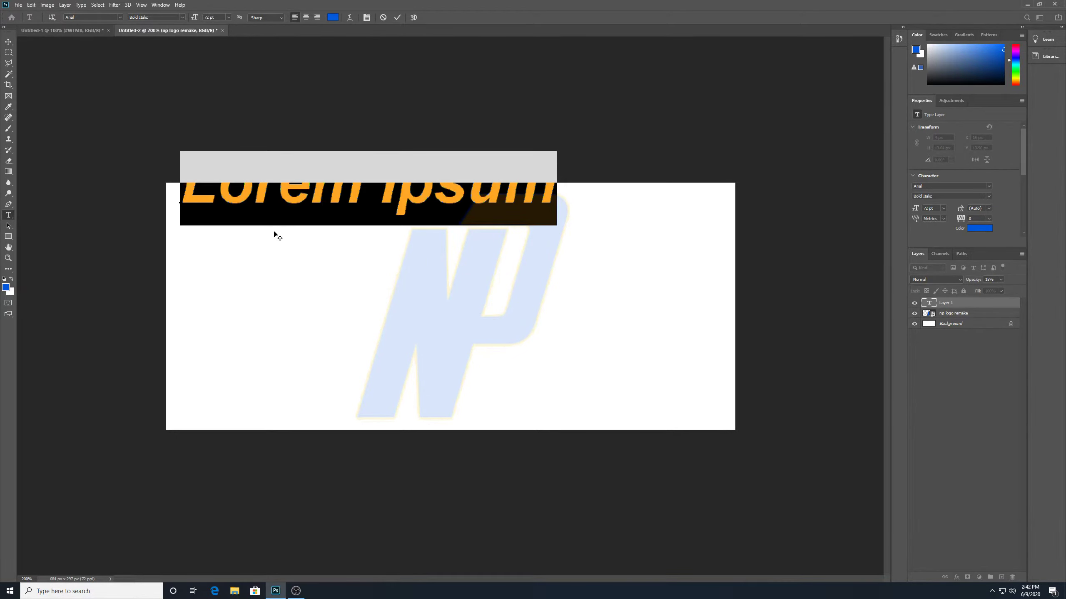
pyautogui.moveTo(273, 234); pyautogui.dragTo(269, 269)
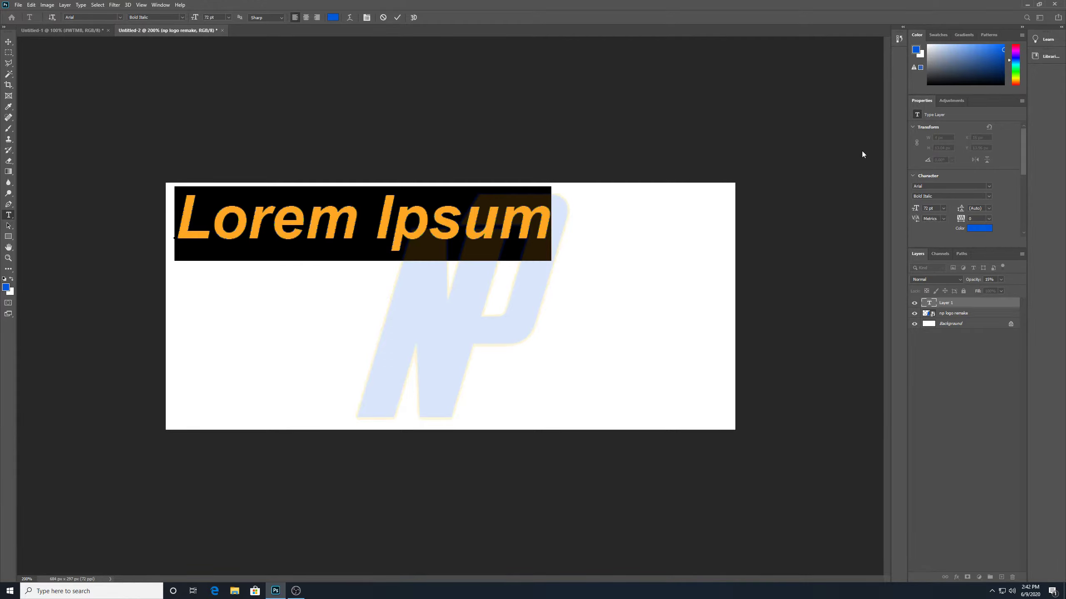
pyautogui.write('n')
pyautogui.press('BackSpace')
pyautogui.write('Nor')
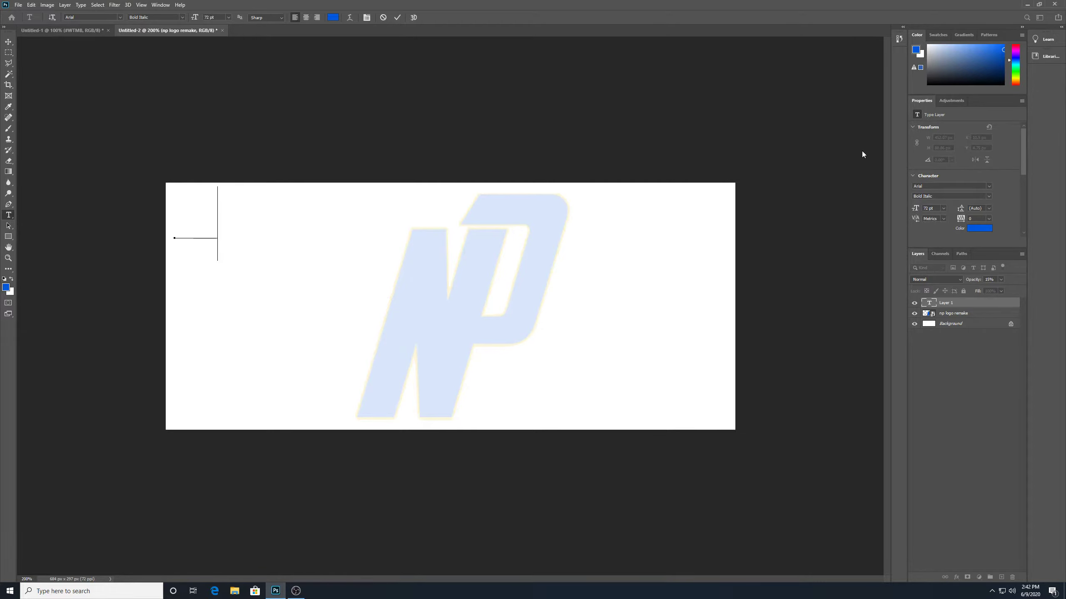
pyautogui.write('th Platte ')
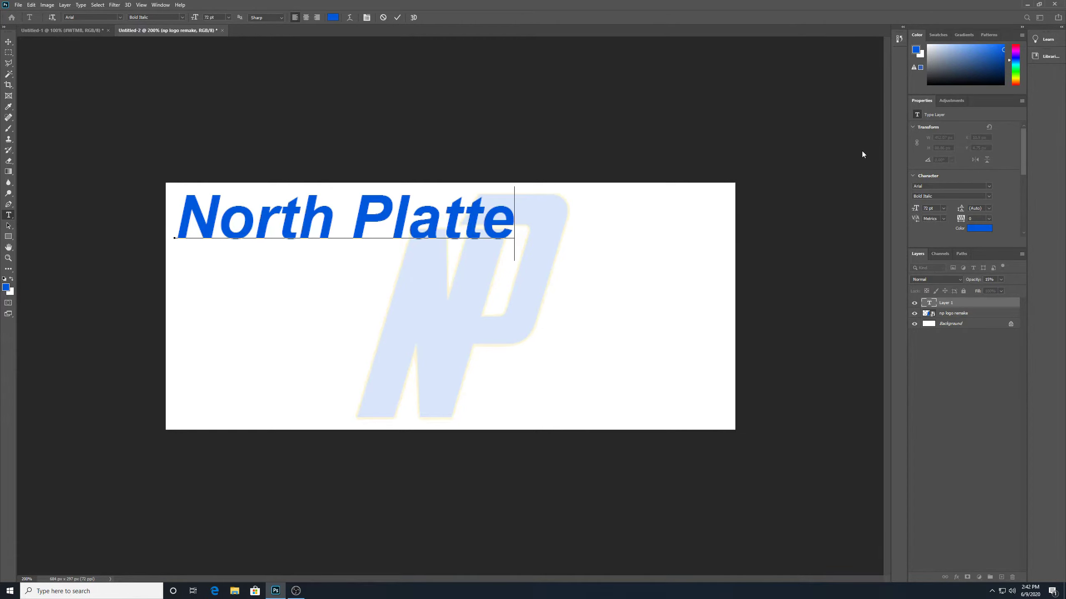
pyautogui.write('High S')
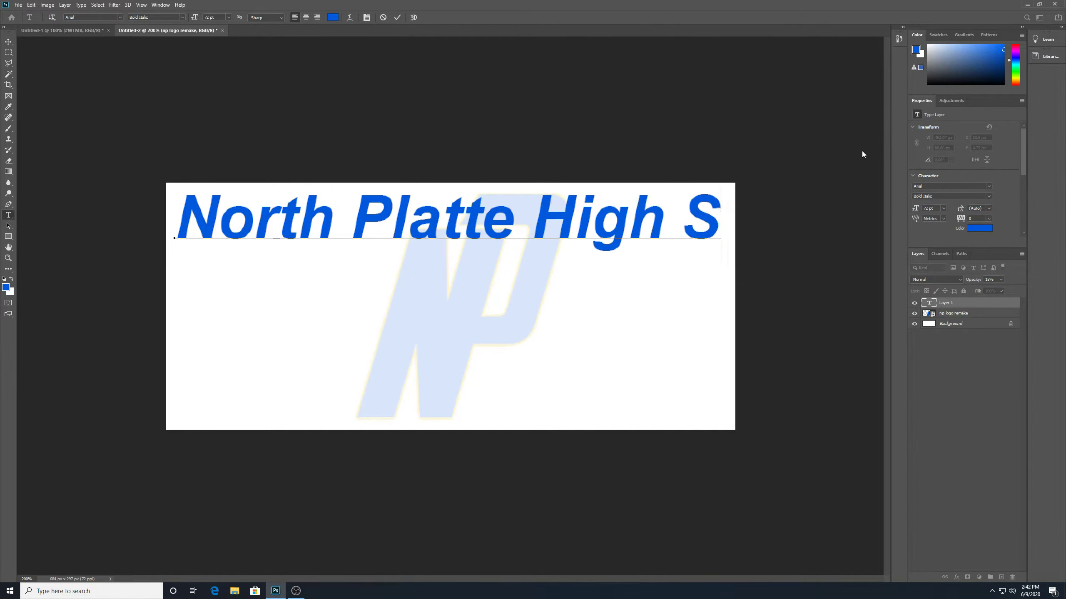
pyautogui.write('chool')
pyautogui.press('Return')
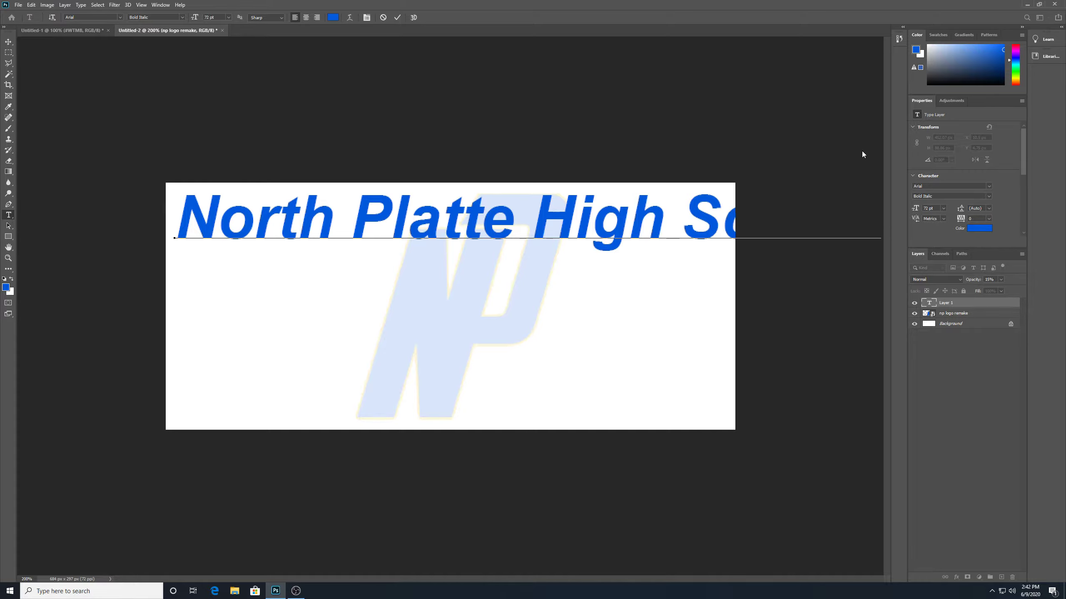
# Add the school's street address on a second line and its city, state and ZIP code on a third line
pyautogui.write('123')
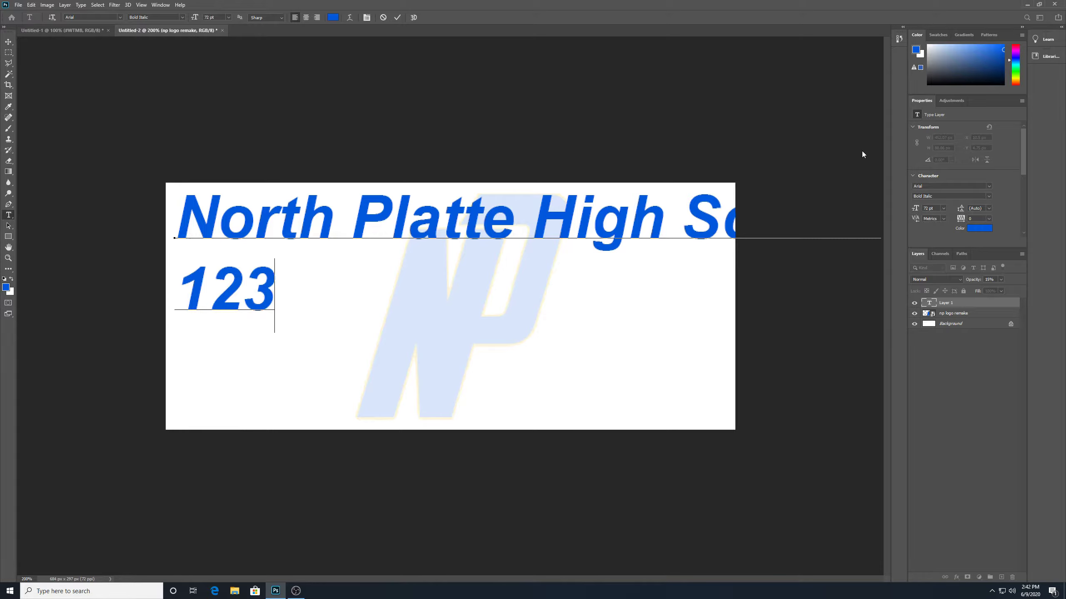
pyautogui.write('4 5')
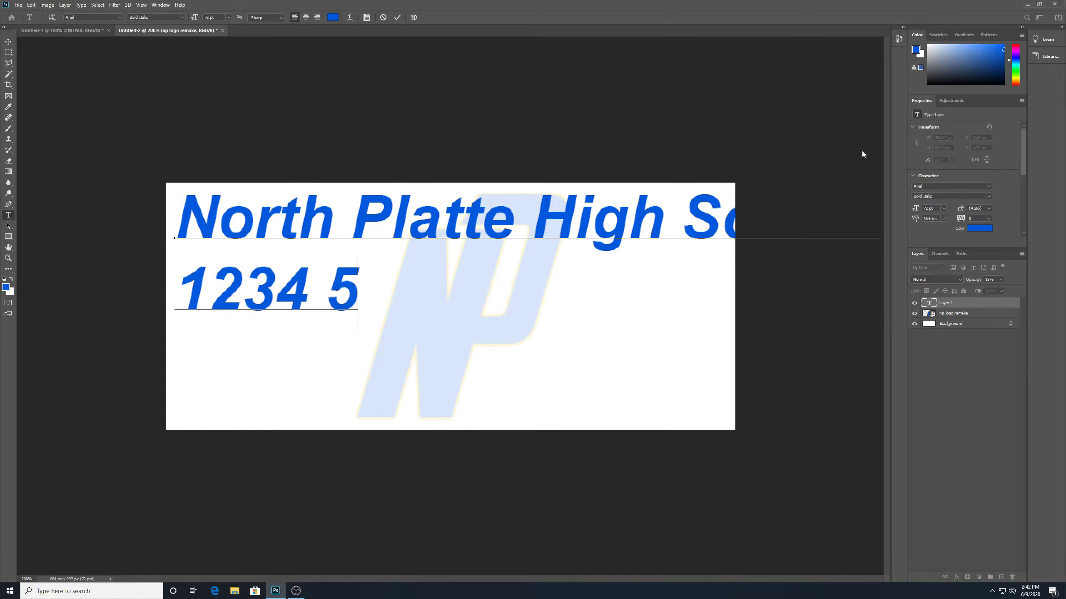
pyautogui.write('th St.')
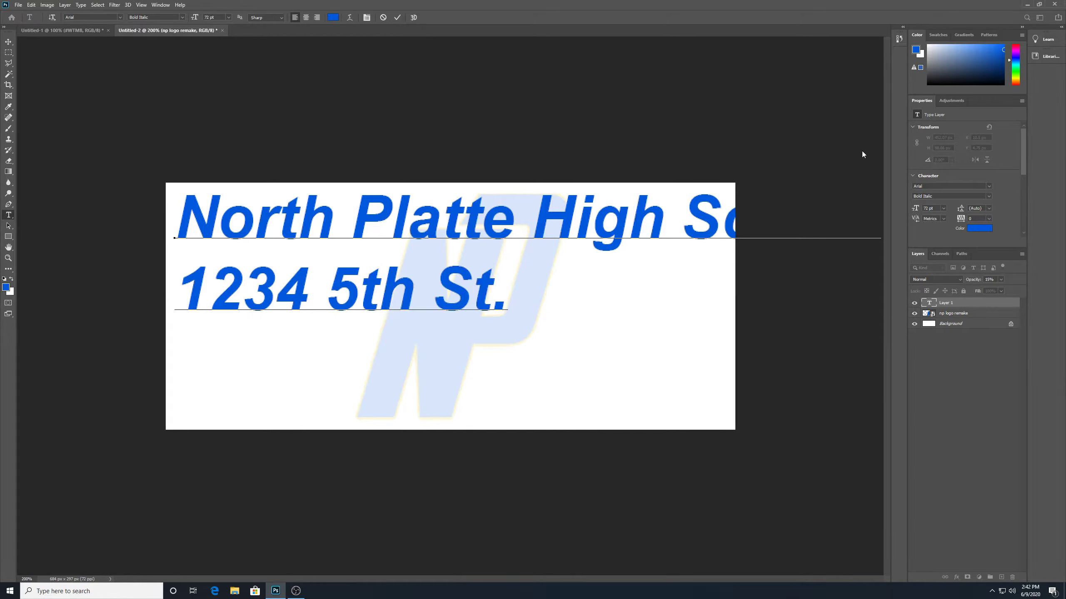
pyautogui.press('Return')
pyautogui.write('N')
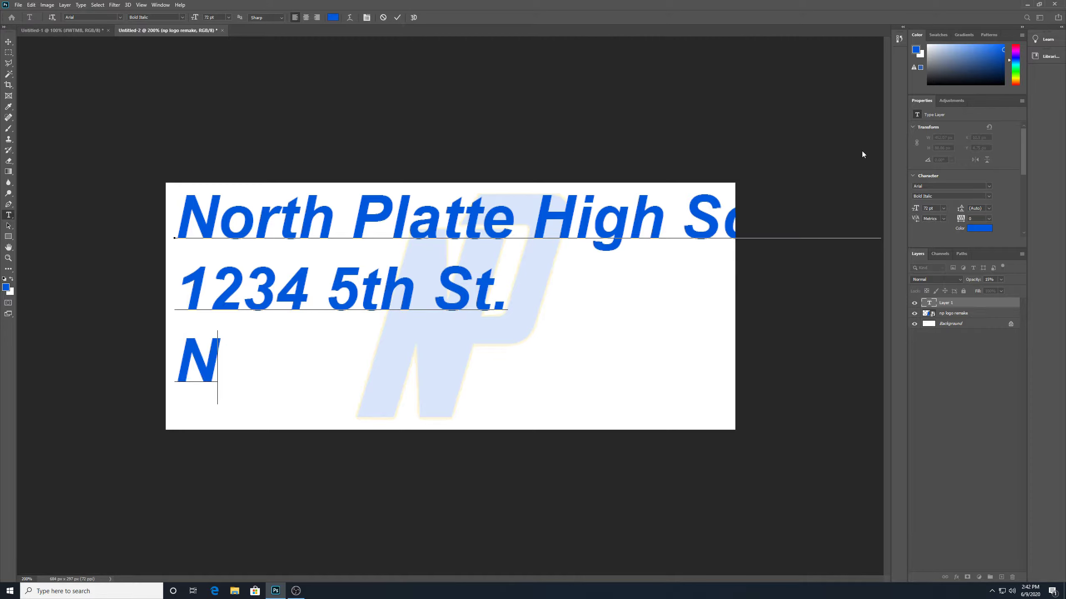
pyautogui.write('e')
pyautogui.press('BackSpace')
pyautogui.write('orth')
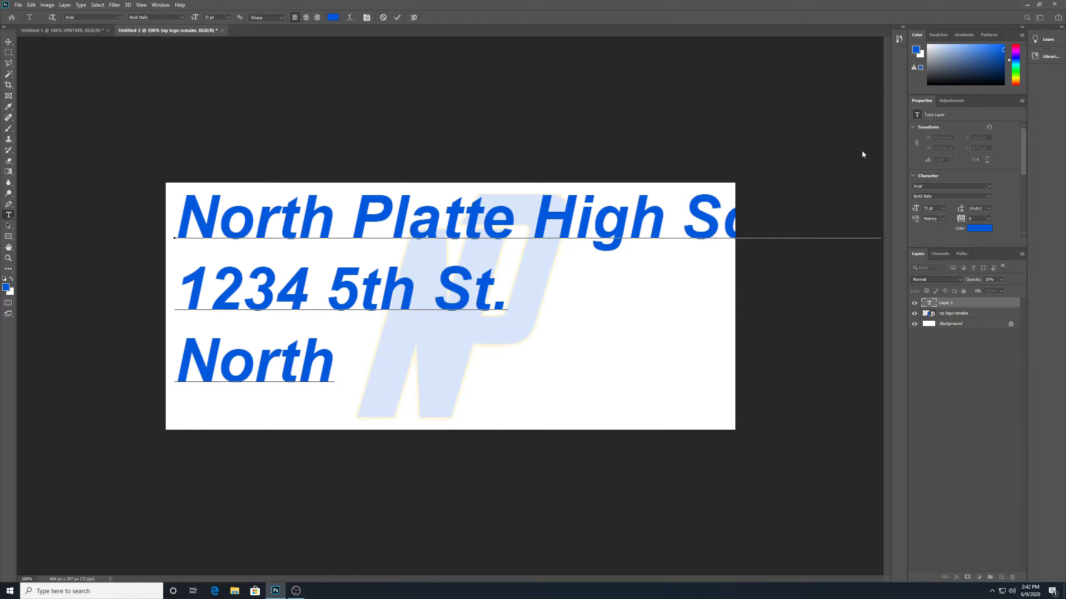
pyautogui.write(' Platte, N')
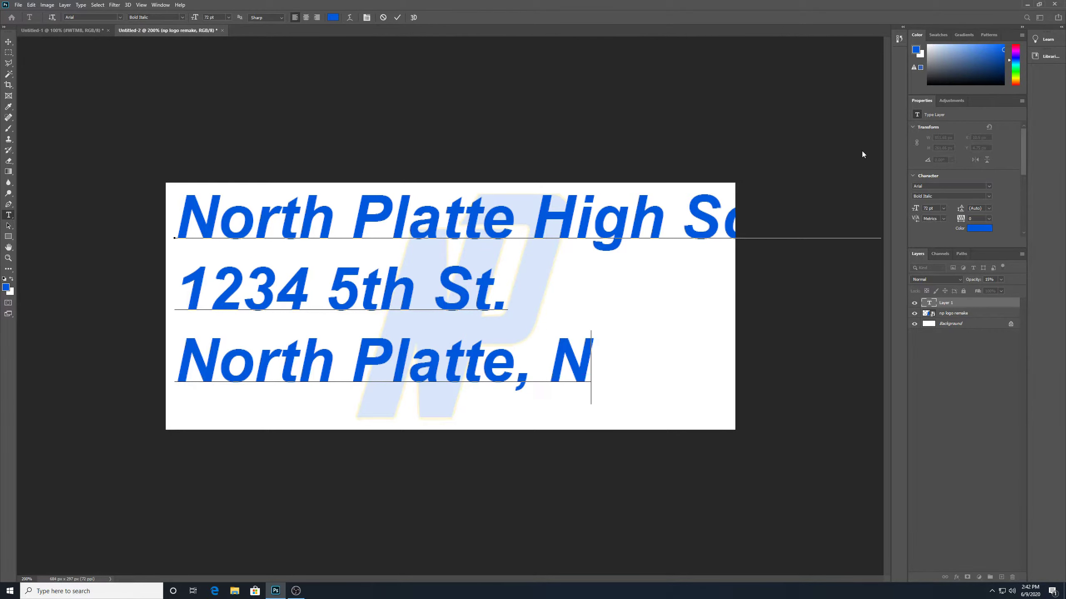
pyautogui.write('E 11111')
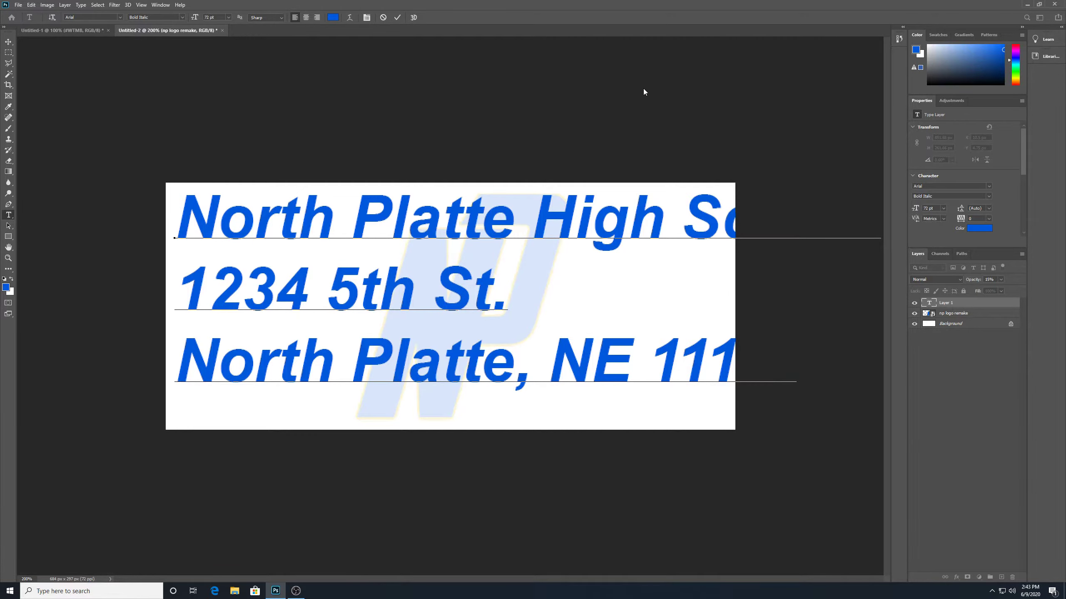
# Scale the return address text down to about 26% and place it in the envelope's upper-left corner
pyautogui.click(9, 42)
pyautogui.hotkey('ctrl', 't')
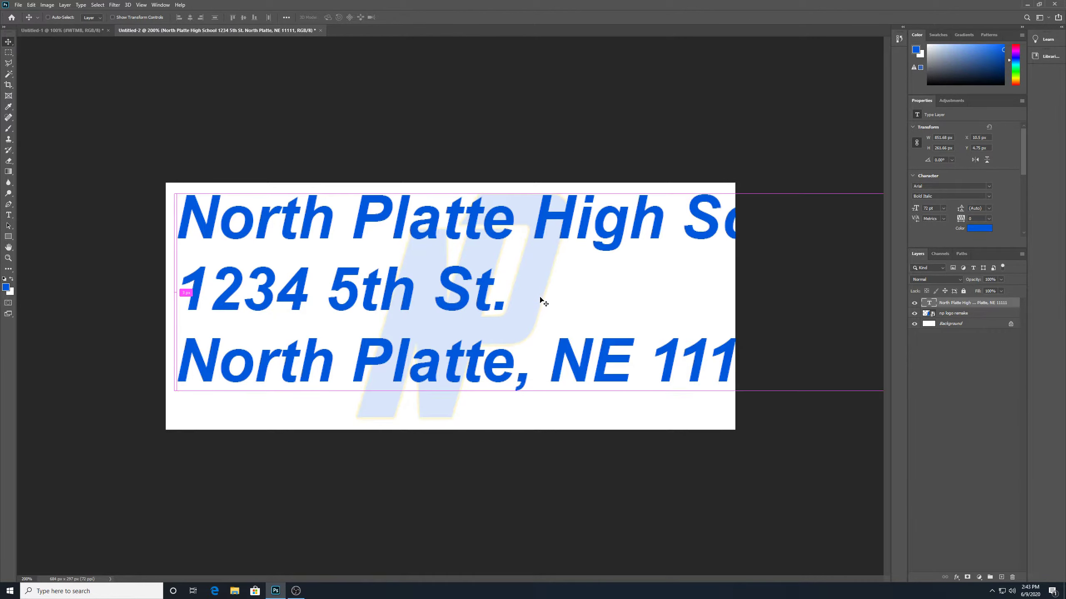
pyautogui.moveTo(173, 404); pyautogui.dragTo(189, 232)
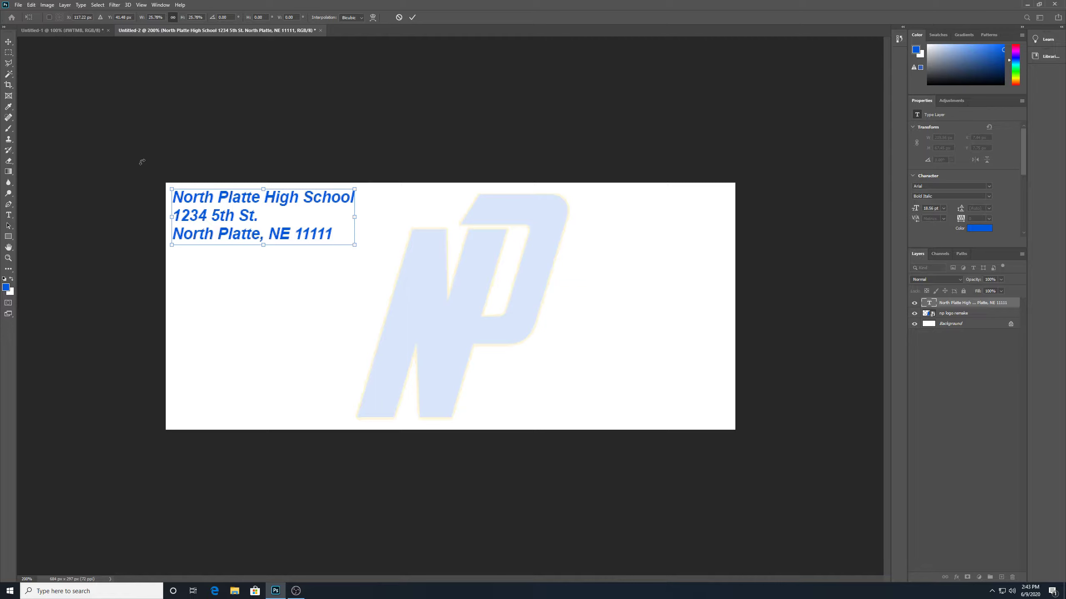
pyautogui.press('Return')
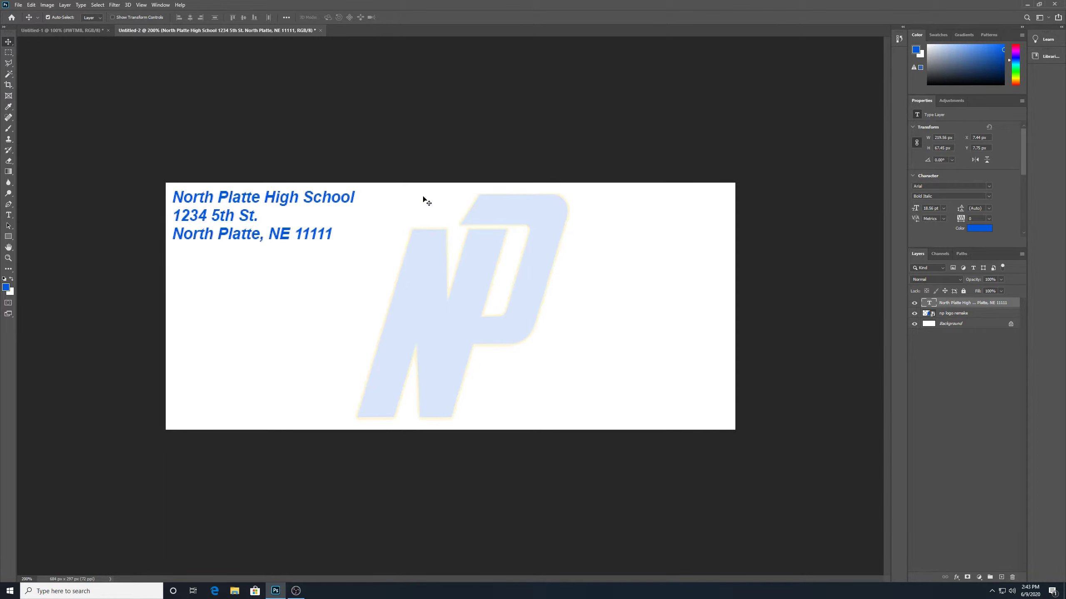
# Scale the return address text down further to about 73% and nudge it slightly to the right
pyautogui.hotkey('ctrl', '-')
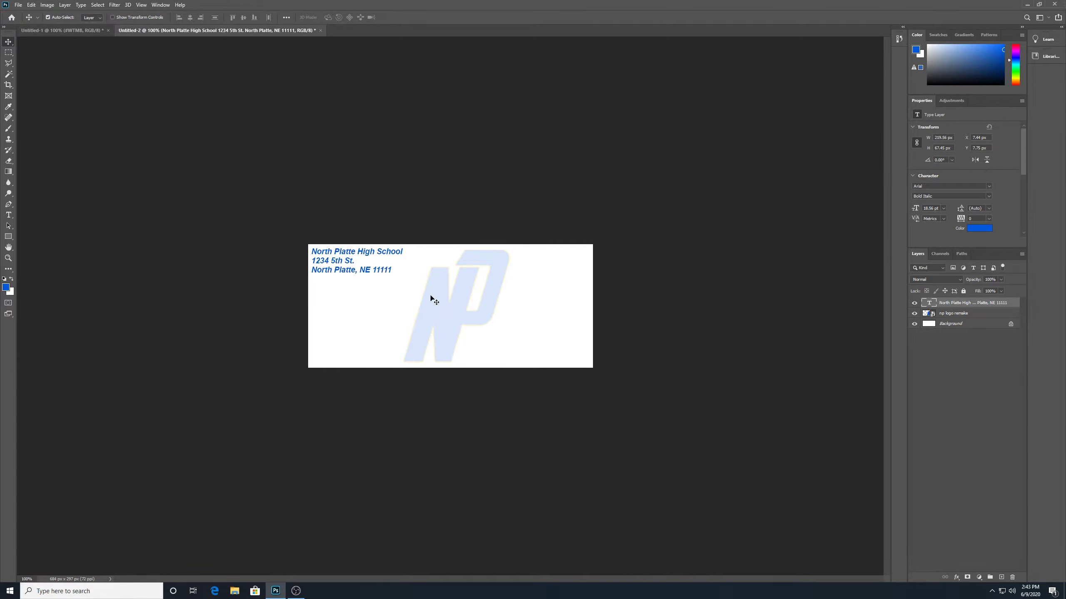
pyautogui.hotkey('ctrl', 't')
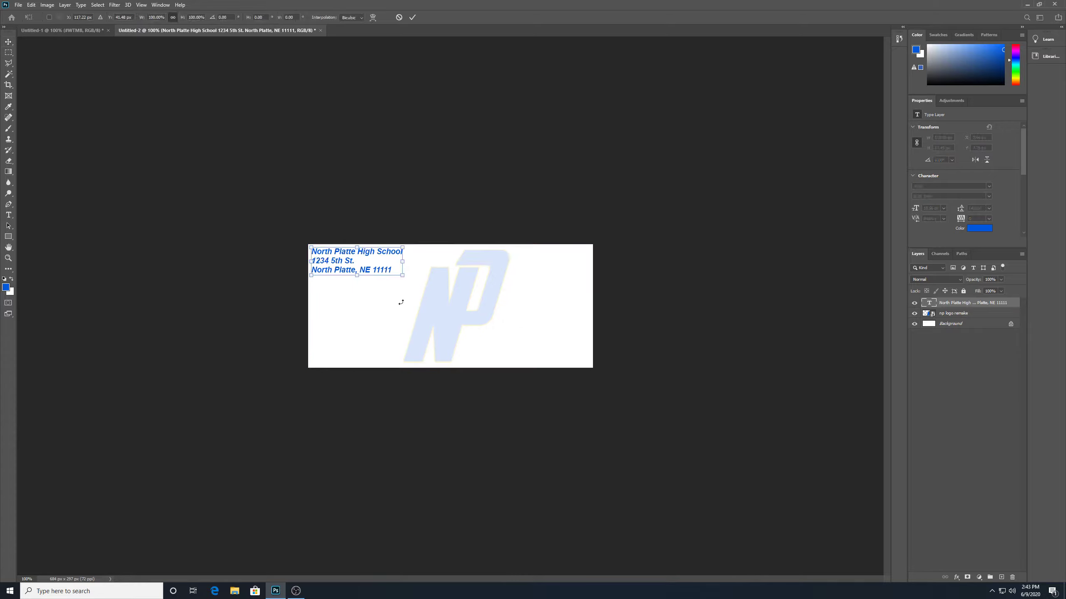
pyautogui.moveTo(404, 278); pyautogui.dragTo(380, 266)
pyautogui.press('Return')
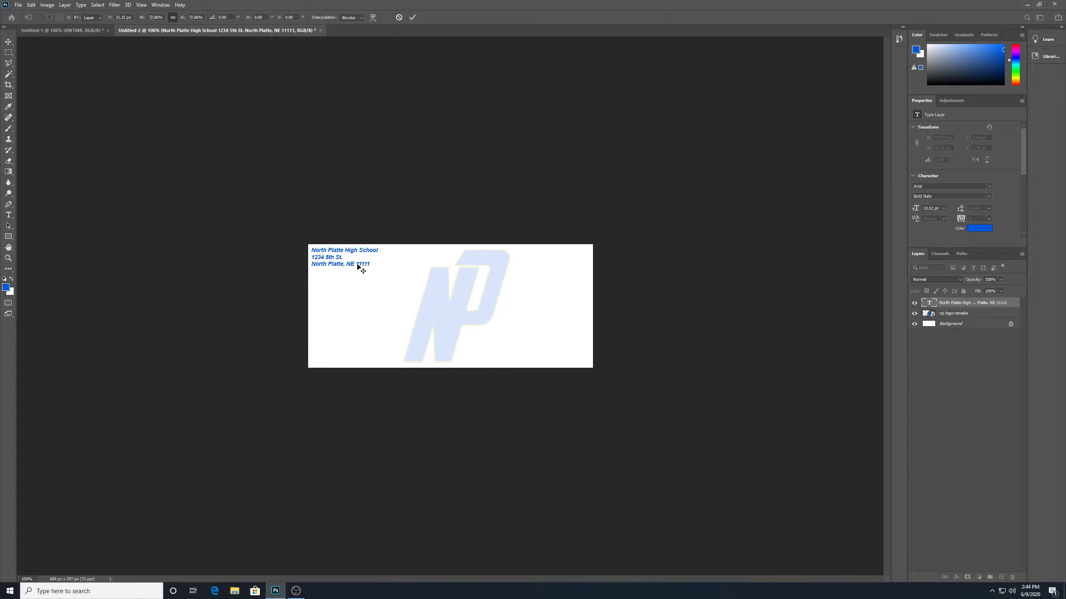
pyautogui.press('Right')
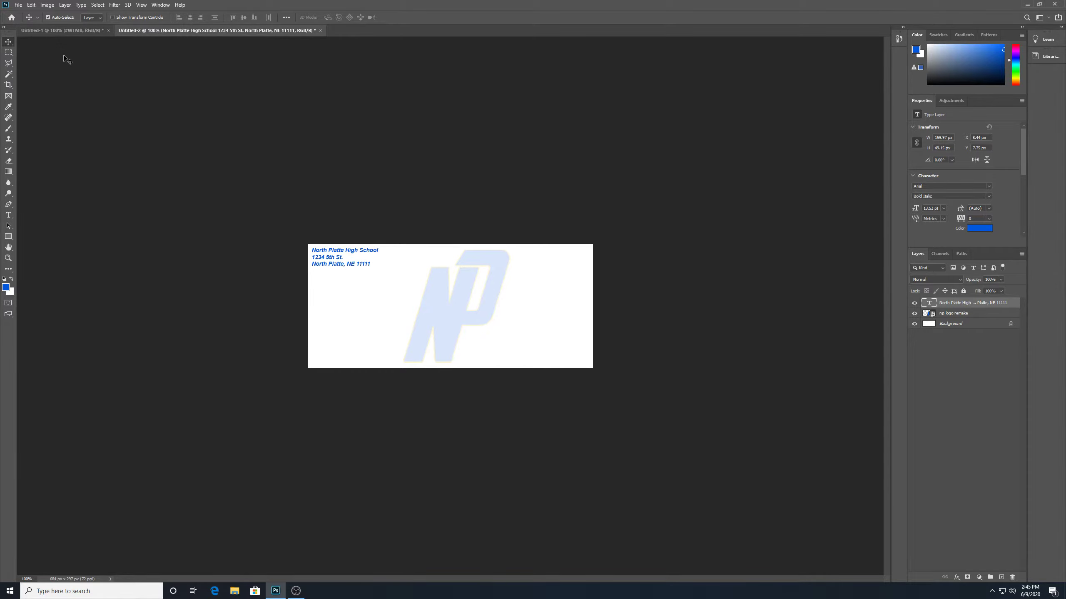
# Start saving the envelope design on the computer in the stationery folder, with PNG as the file format
pyautogui.click(18, 5)
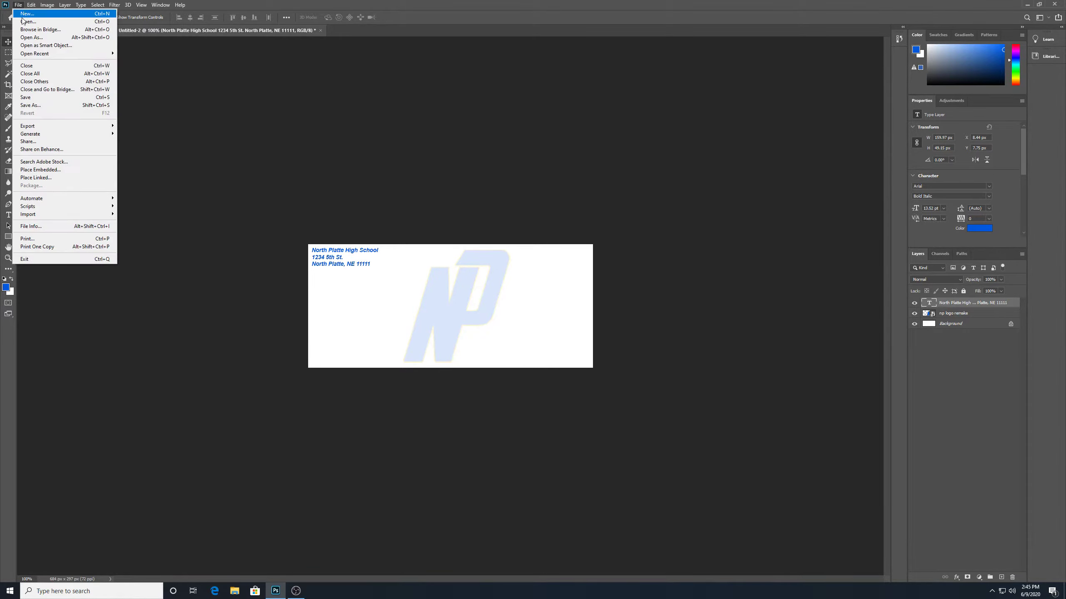
pyautogui.click(48, 105)
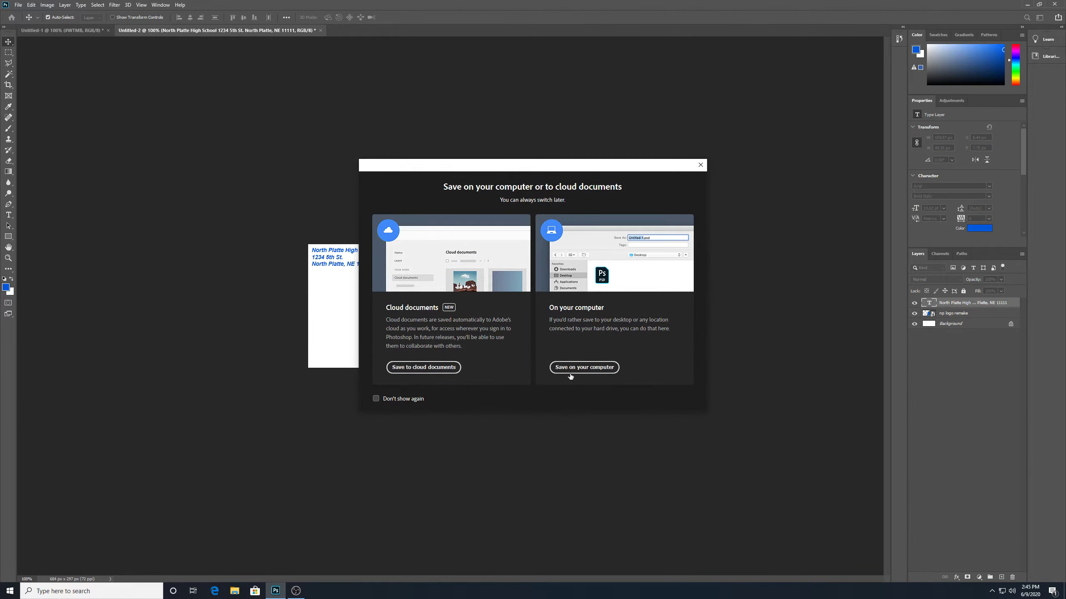
pyautogui.click(584, 367)
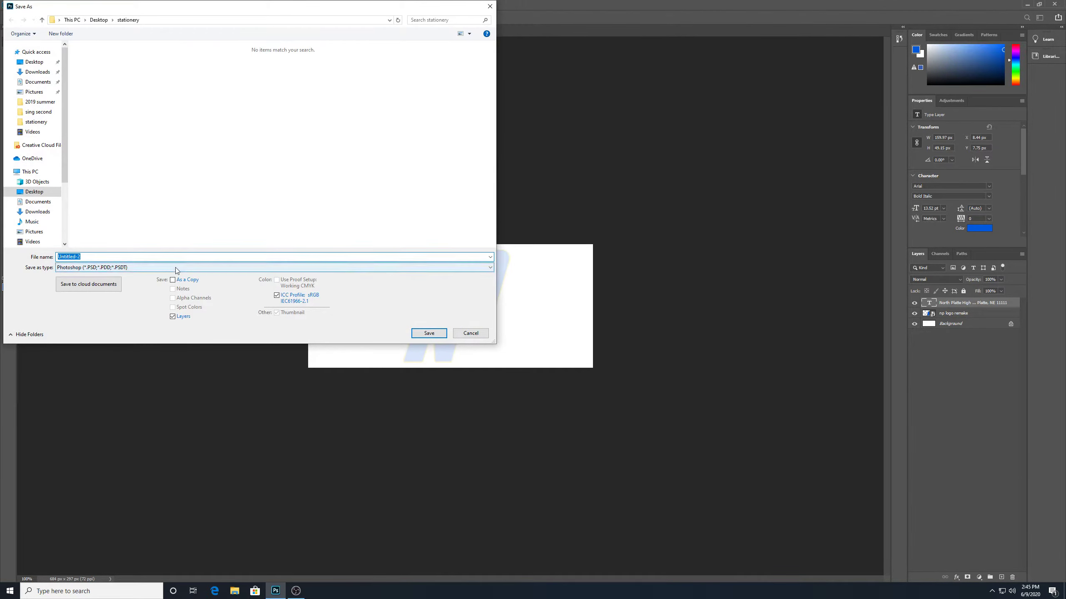
pyautogui.click(175, 267)
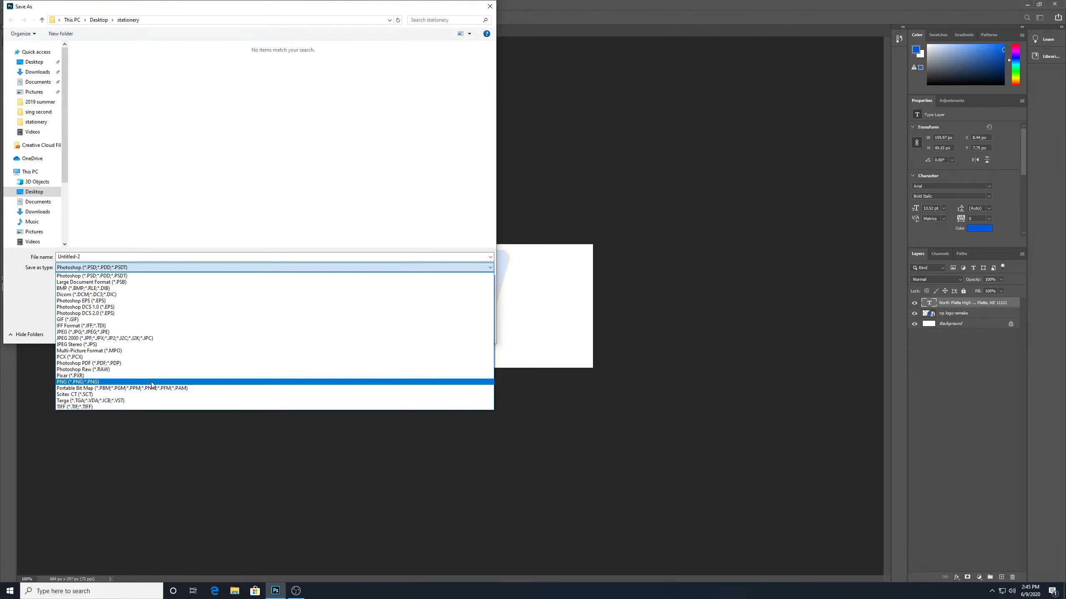
pyautogui.click(152, 382)
# Name the PNG file "np business envelope" and save it with the smallest file size option
pyautogui.doubleClick(85, 257)
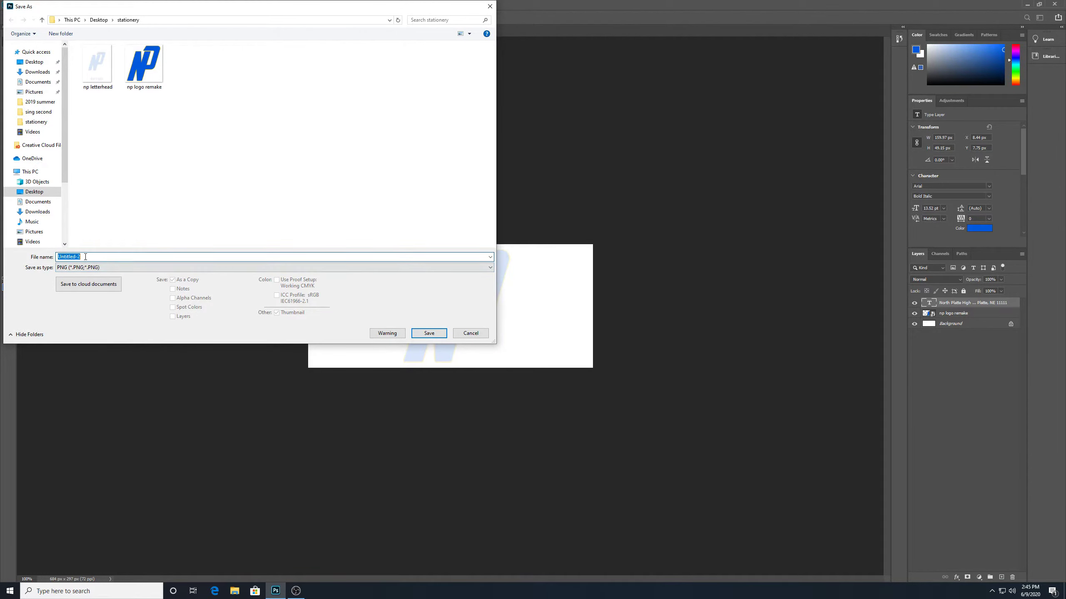
pyautogui.write('n')
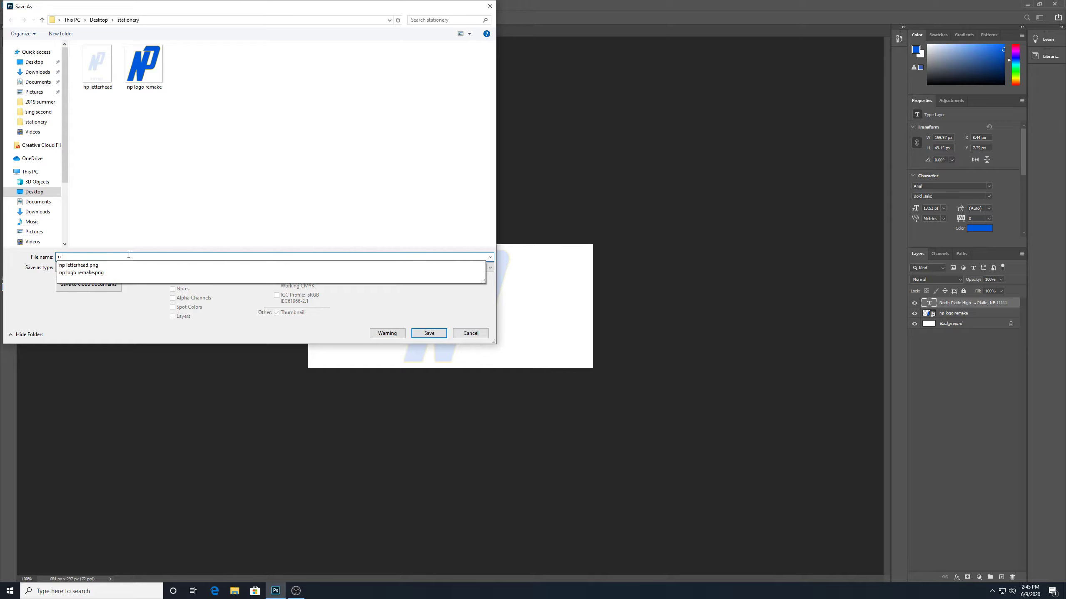
pyautogui.write('p business ')
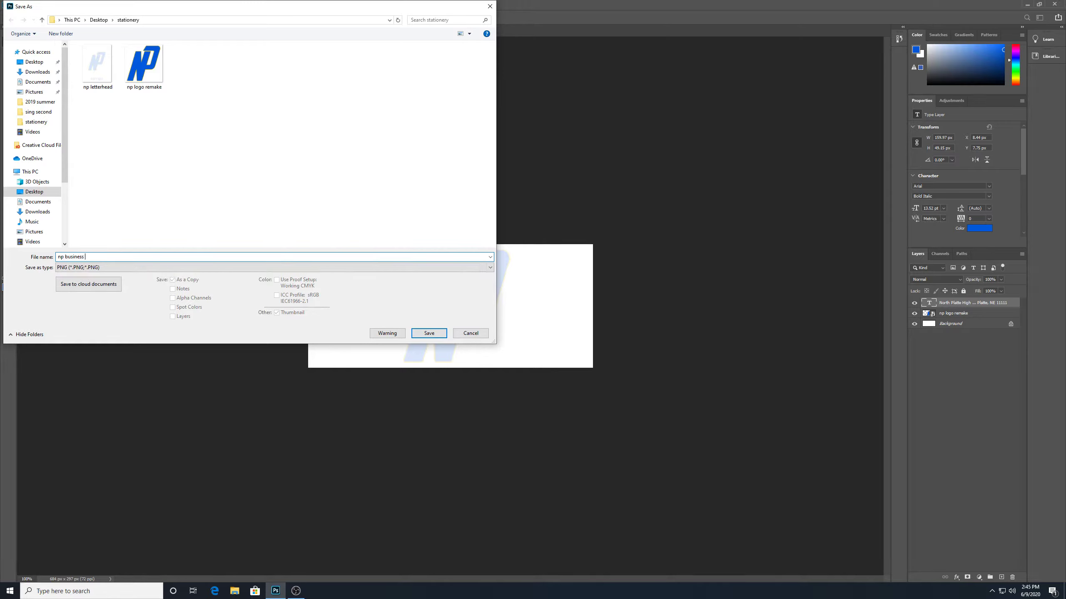
pyautogui.write('envelope')
pyautogui.click(429, 333)
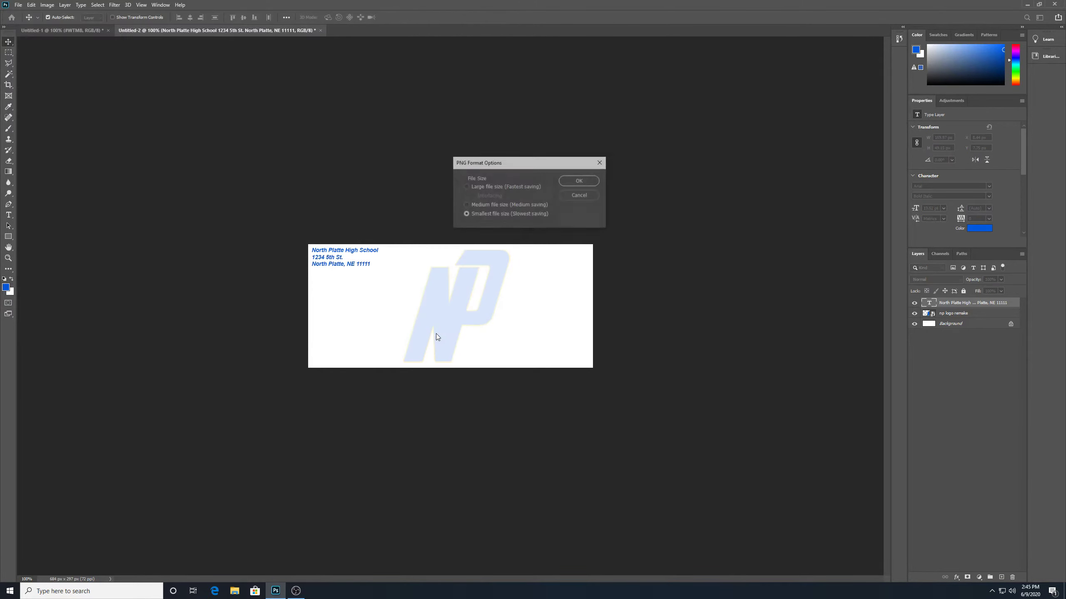
pyautogui.click(585, 183)
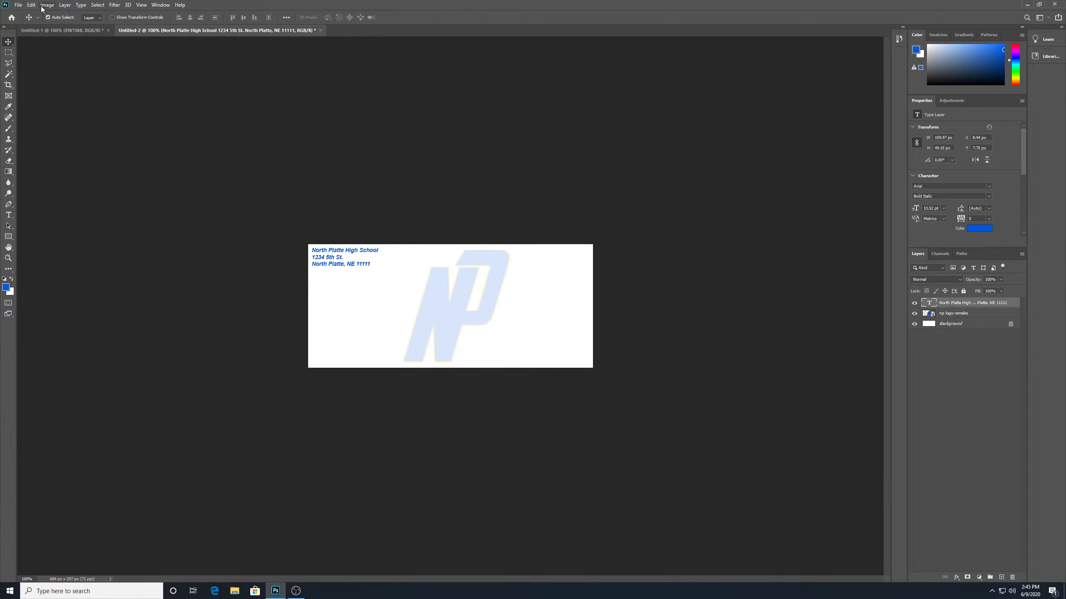
# Create a new white document 3.5 inches wide and 2 inches high at 72 pixels/inch
pyautogui.click(17, 5)
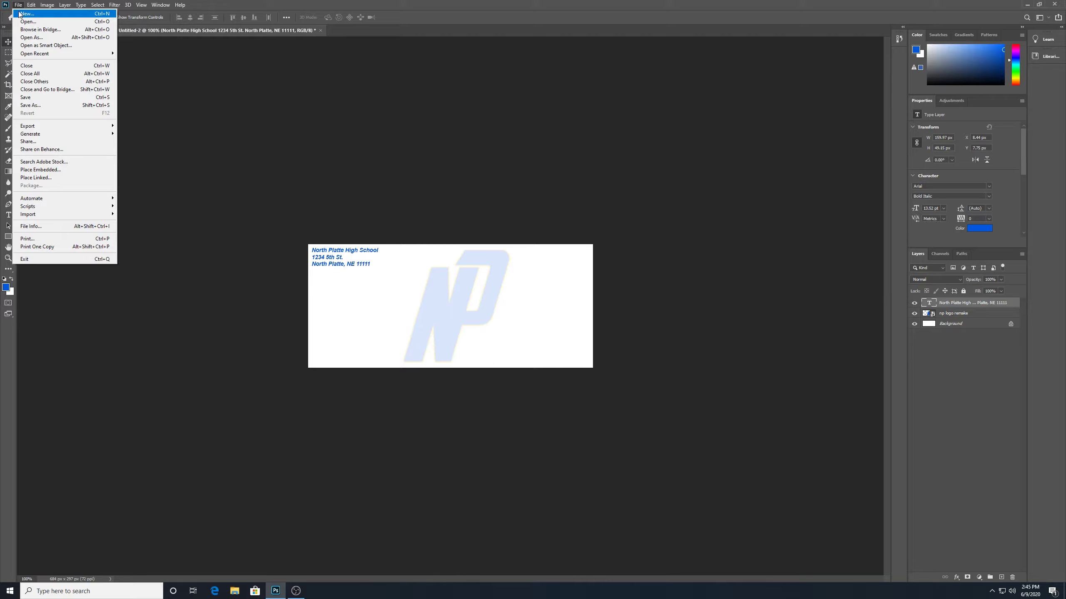
pyautogui.click(18, 9)
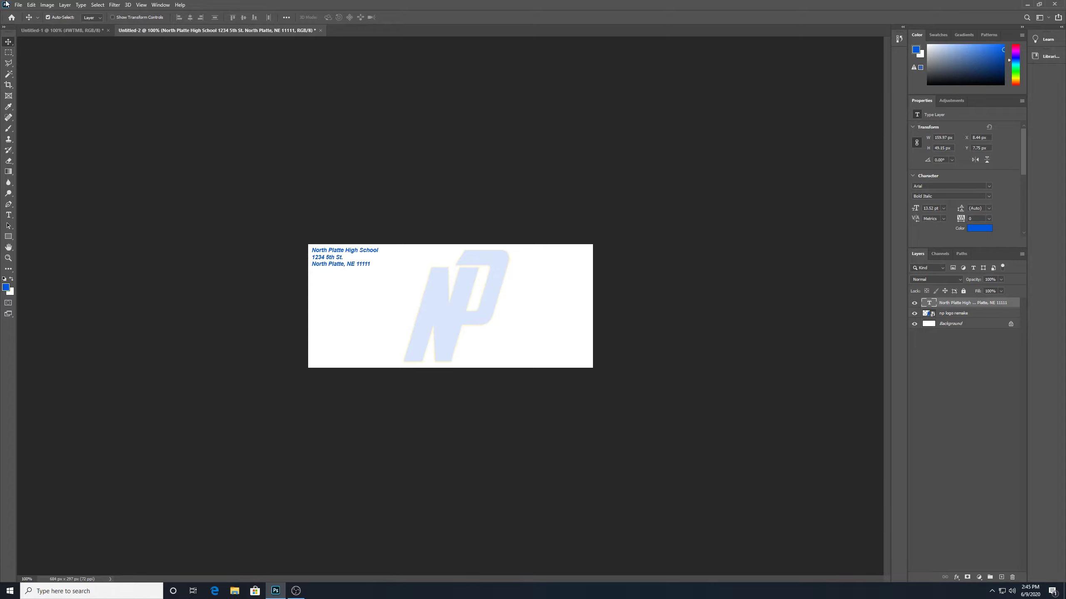
pyautogui.click(20, 5)
pyautogui.click(26, 14)
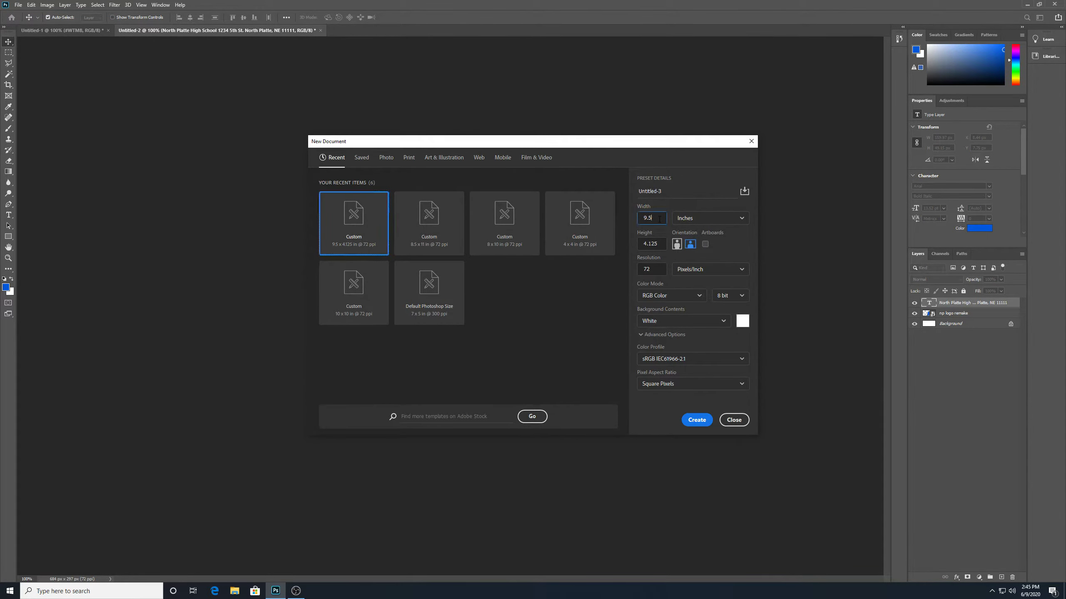
pyautogui.doubleClick(658, 219)
pyautogui.write('3')
pyautogui.press('Tab')
pyautogui.write('2')
pyautogui.click(696, 420)
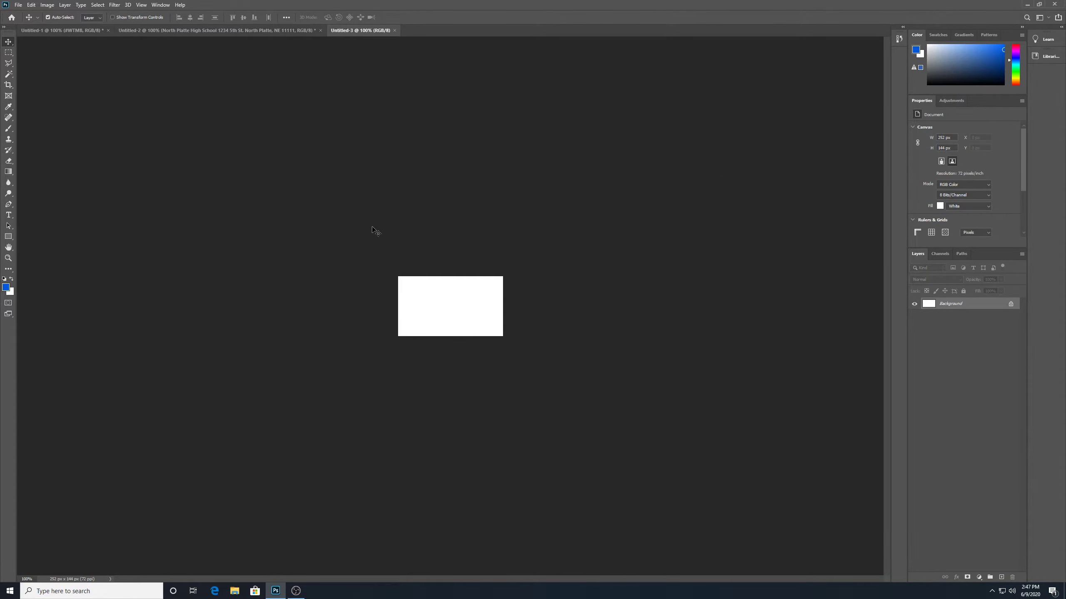
# Embed the np logo remake image in the card, scaled to about 52 × 56 px on the left side and vertically centred
pyautogui.hotkey('ctrl', '+')
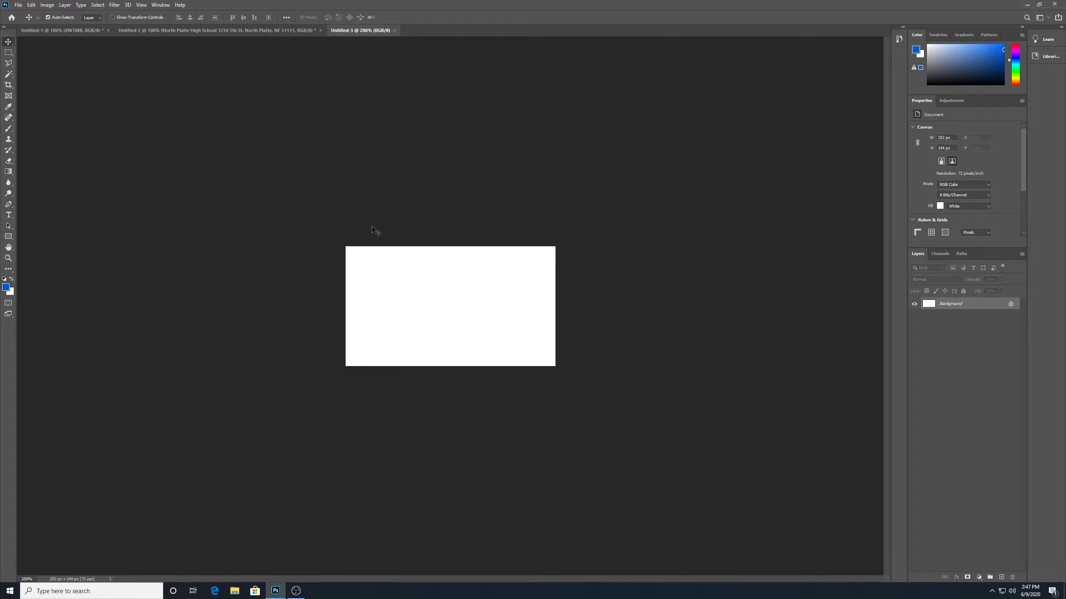
pyautogui.click(18, 4)
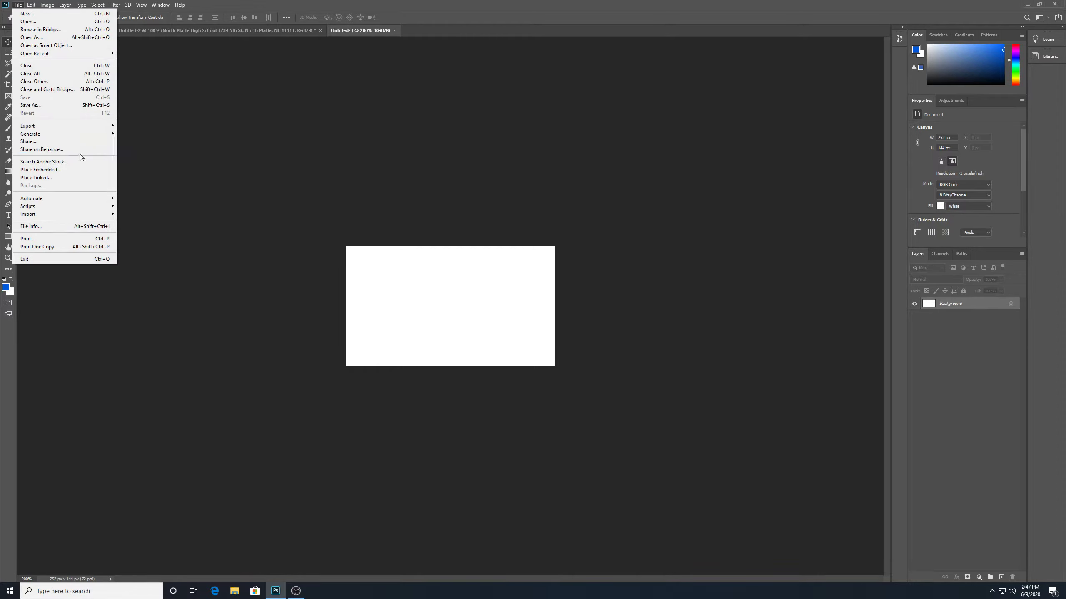
pyautogui.click(64, 171)
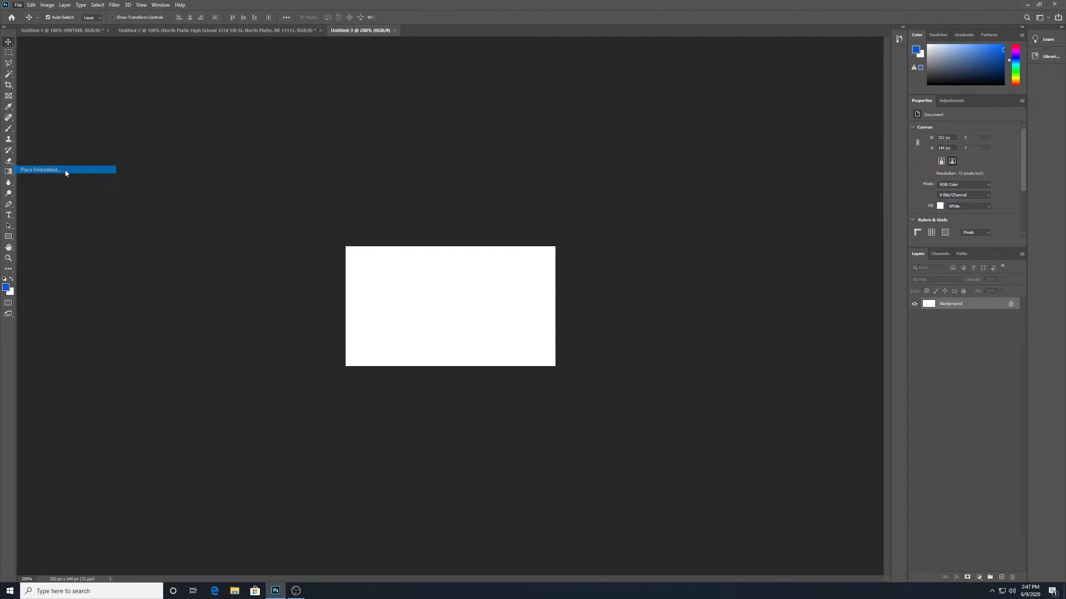
pyautogui.doubleClick(202, 63)
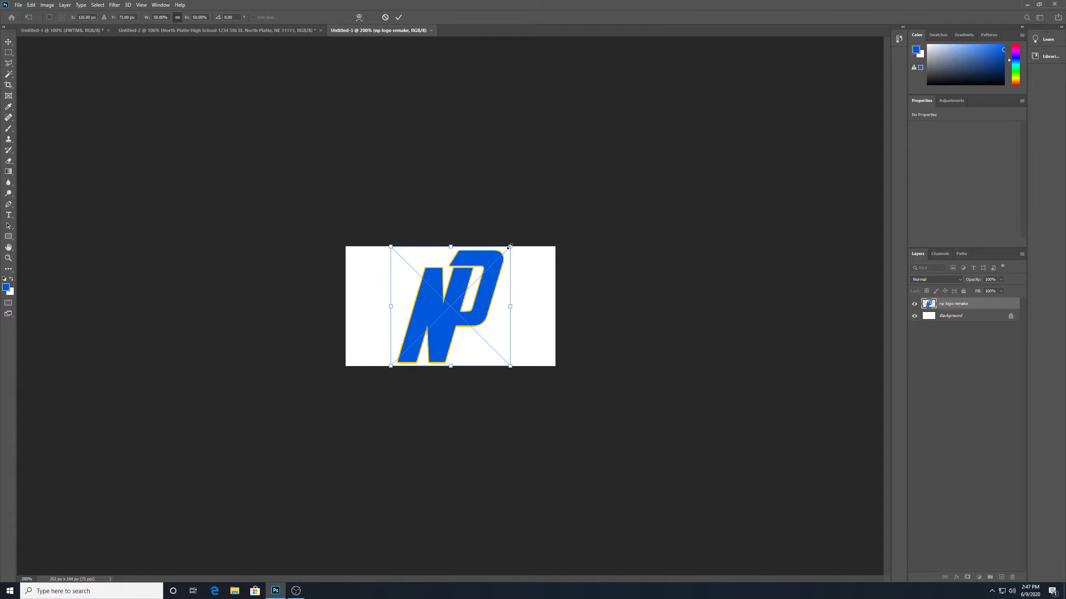
pyautogui.moveTo(510, 247); pyautogui.dragTo(402, 304)
pyautogui.press('Return')
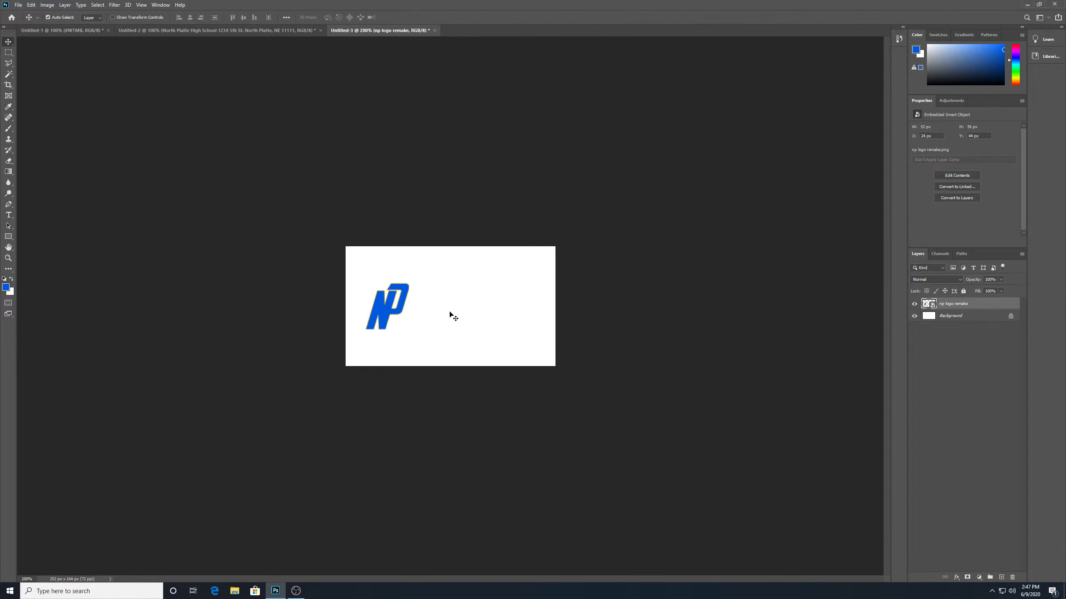
pyautogui.press('ctrl')
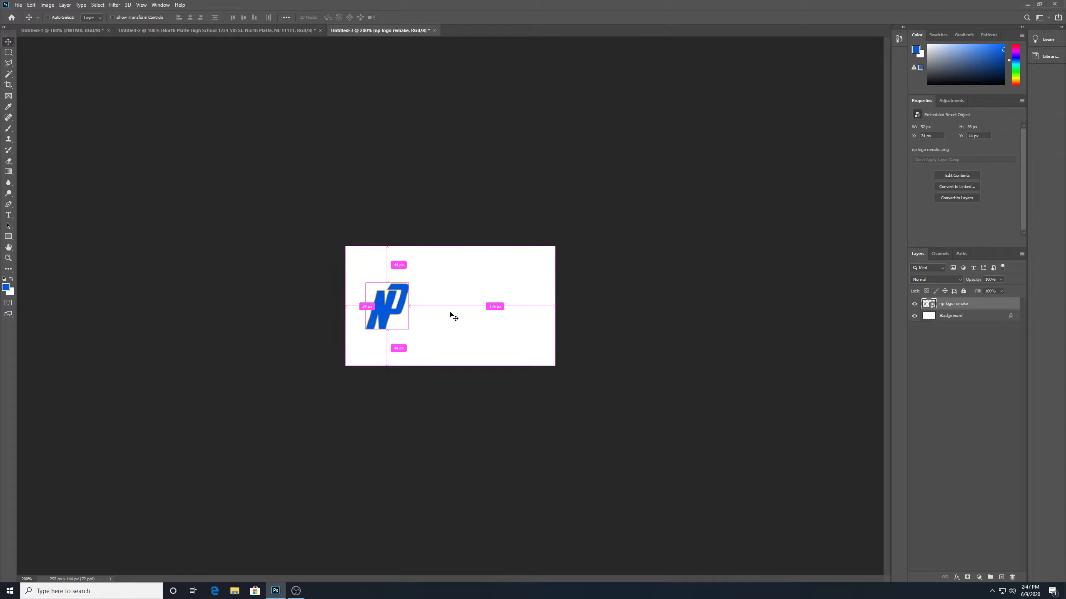
pyautogui.scroll(3, 453, 315)
pyautogui.scroll(-3, 454, 315)
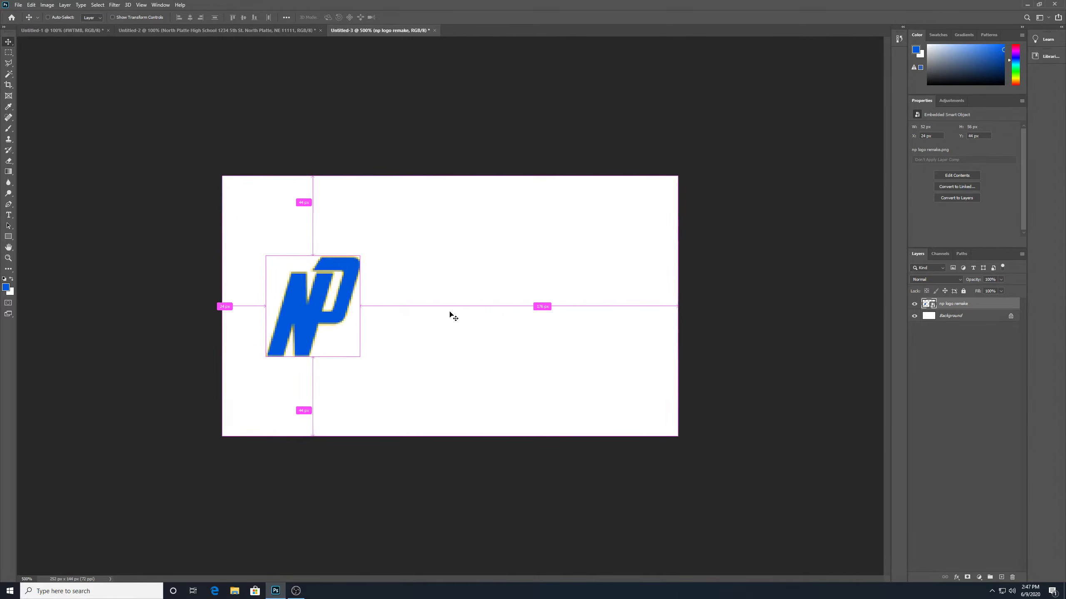
pyautogui.scroll(-2, 453, 316)
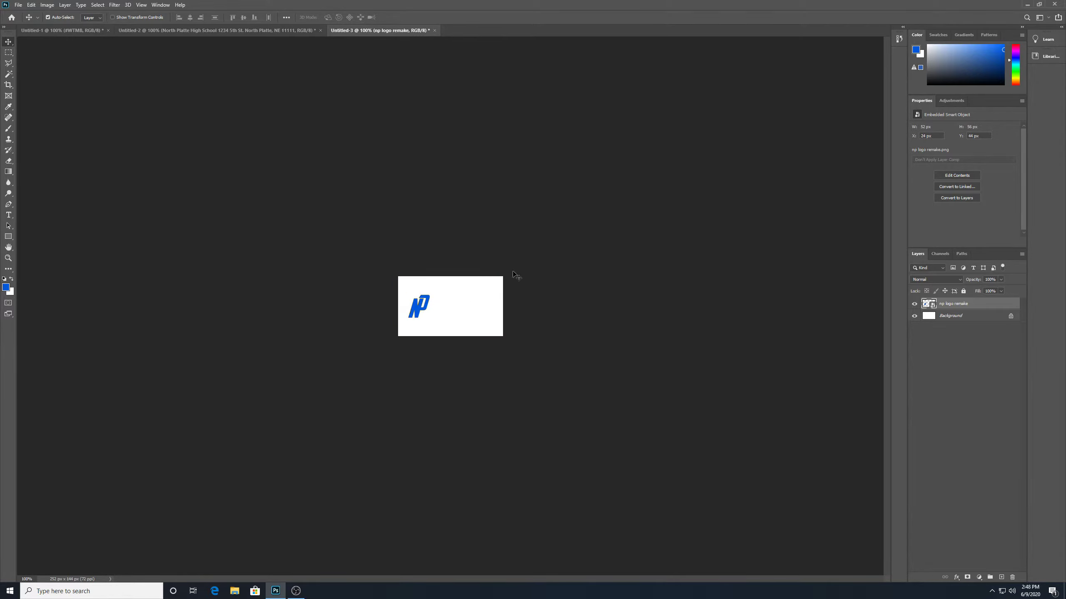
pyautogui.click(444, 309)
pyautogui.click(417, 309)
# Add a blue Arial Bold Italic text layer reading "#WTMB" on the blank area right of the logo
pyautogui.hotkey('ctrl', '+')
pyautogui.hotkey('ctrl', '+')
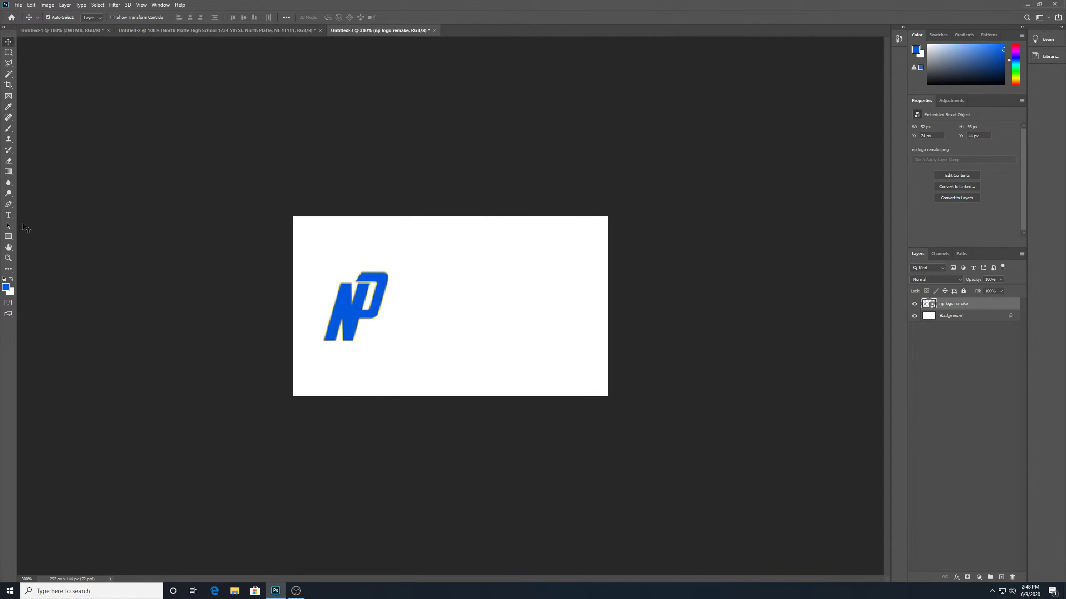
pyautogui.click(9, 215)
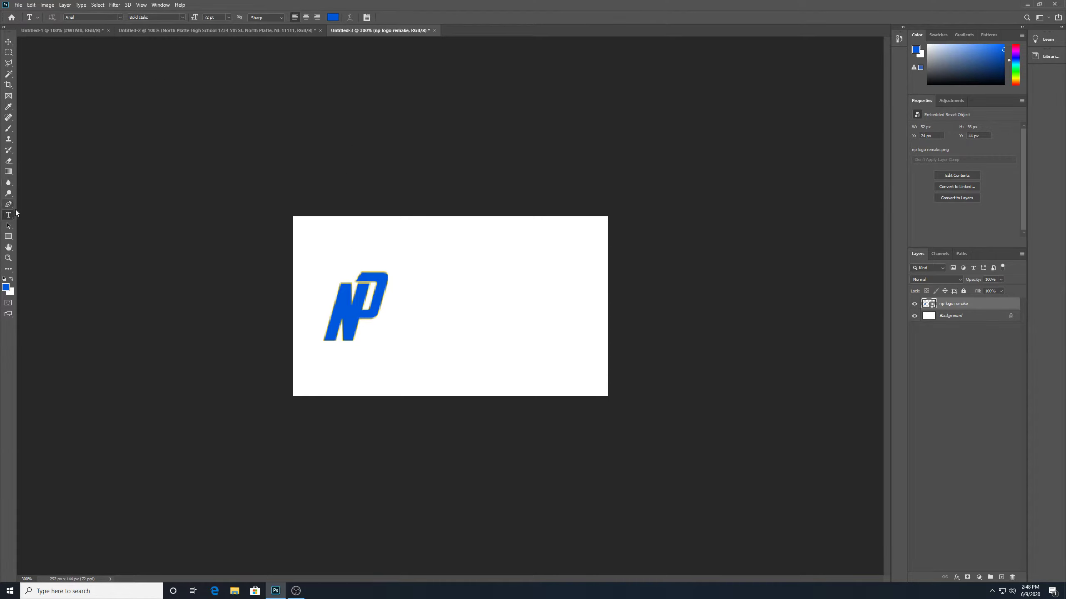
pyautogui.click(423, 329)
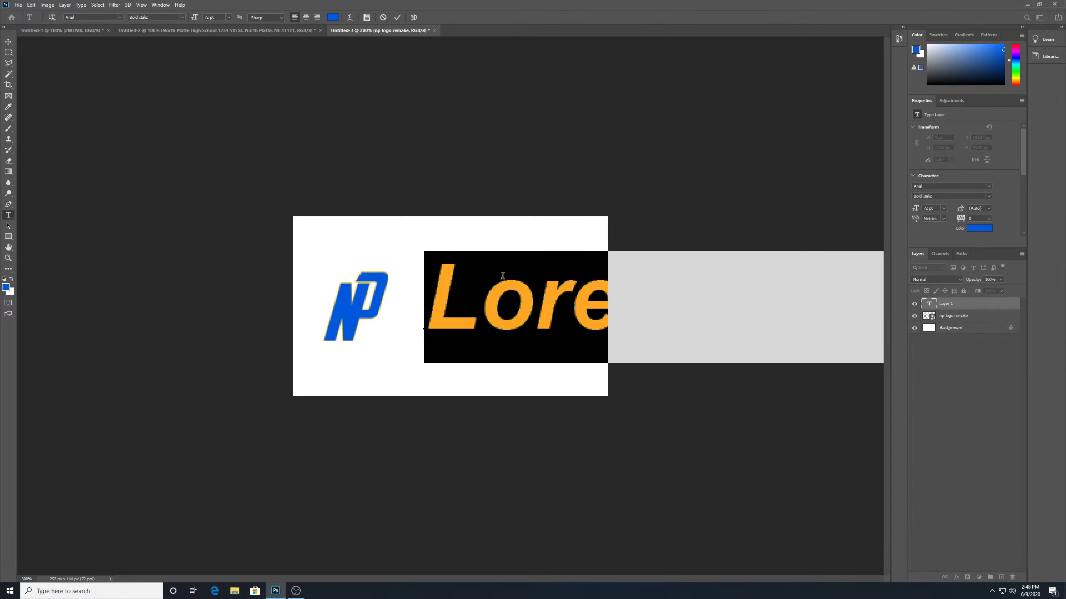
pyautogui.write('#WT')
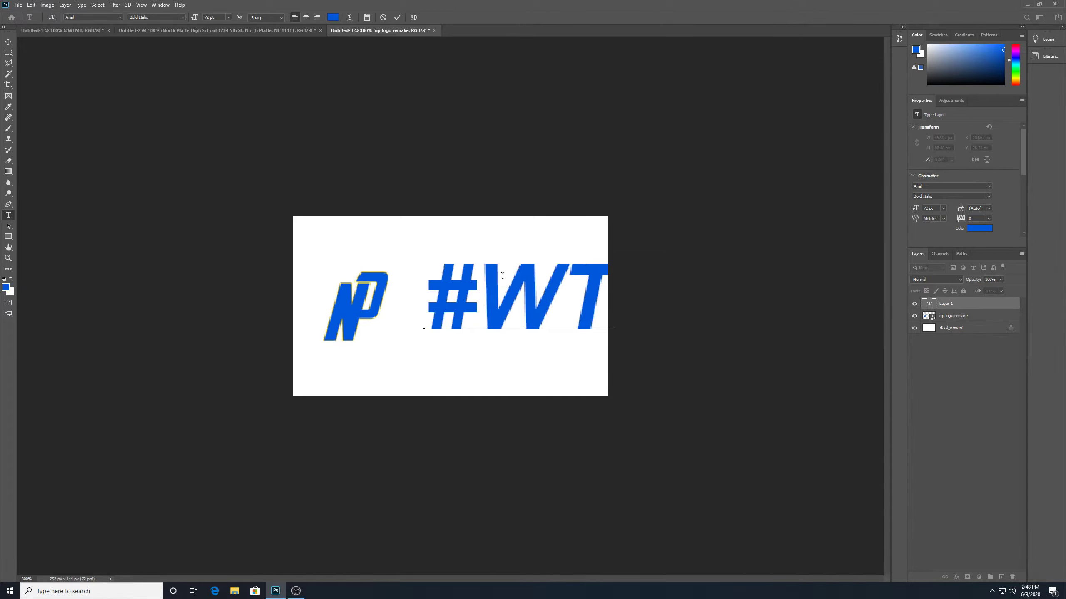
pyautogui.write('MB')
# Scale the #WTMB text down to about 60% and place it directly beside the logo, within the card
pyautogui.click(8, 42)
pyautogui.click(446, 286)
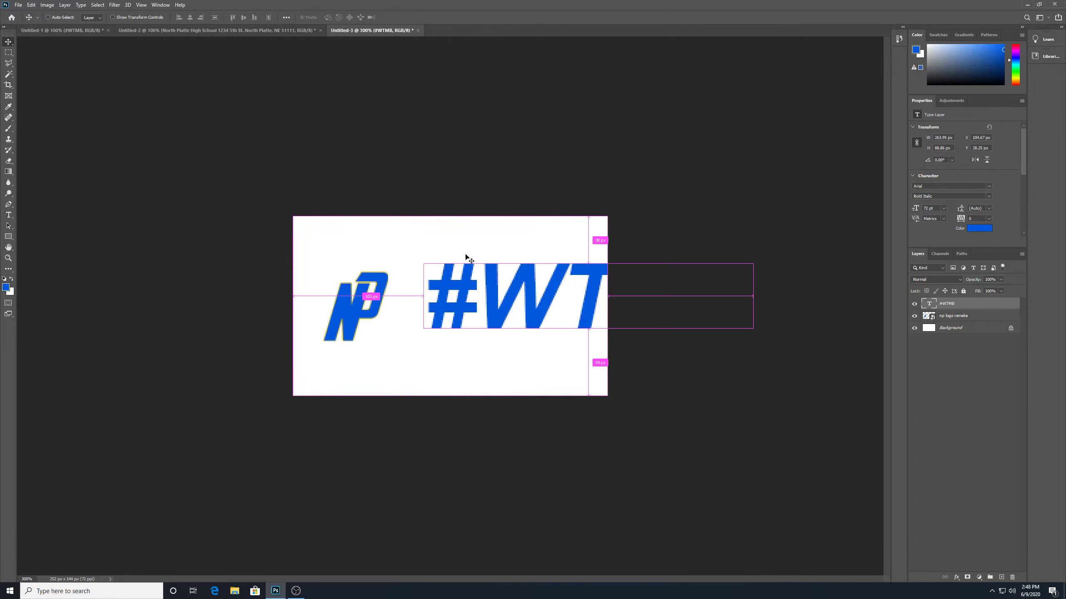
pyautogui.hotkey('ctrl', 't')
pyautogui.moveTo(753, 250); pyautogui.dragTo(547, 301)
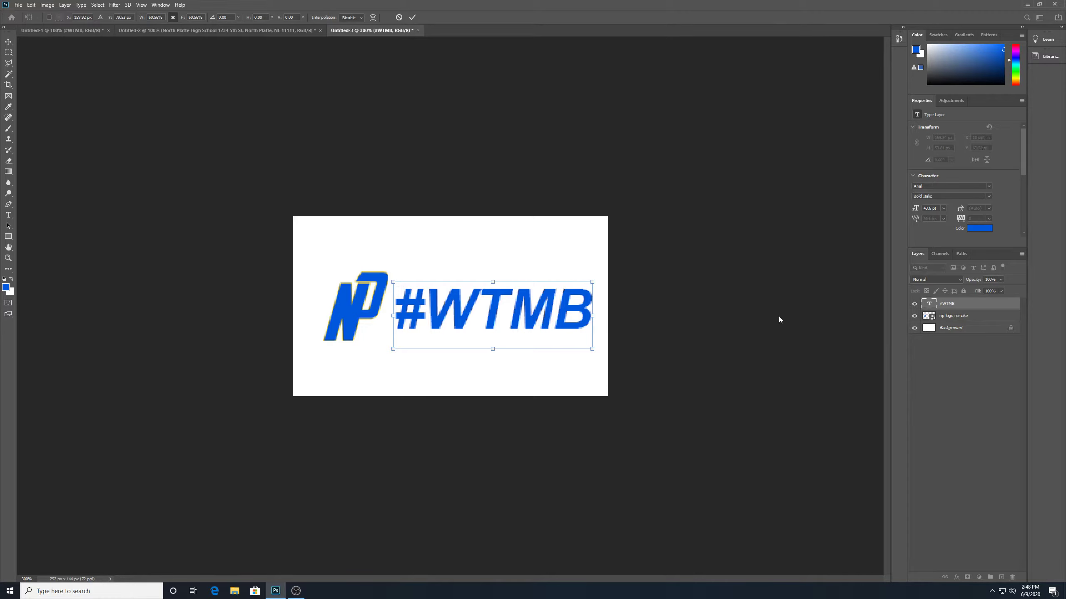
pyautogui.press('Return')
# Select the #WTMB text and logo layers together and nudge them 6 px to the left
pyautogui.keyDown('shift'); pyautogui.click(969, 319); pyautogui.keyUp('shift')
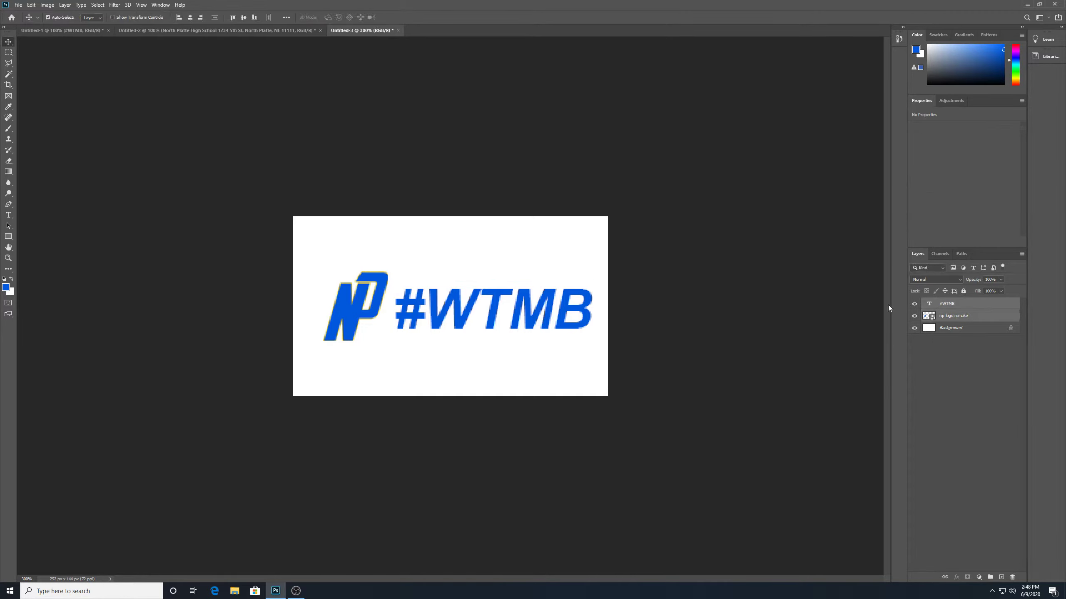
pyautogui.press('Left')
pyautogui.press('Left')
pyautogui.press('Left')
pyautogui.press('Left')
pyautogui.press('Left')
pyautogui.press('Left')
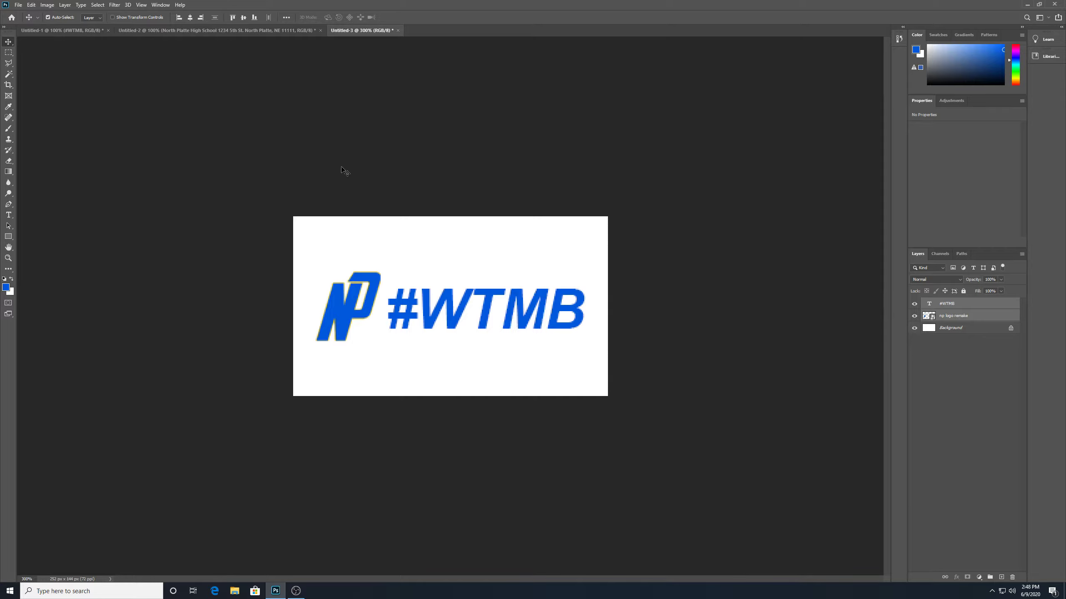
# Add a blue text layer reading "NORTH PLATTE HIGH SCHOOL" near the card's upper edge, starting above the logo
pyautogui.click(10, 216)
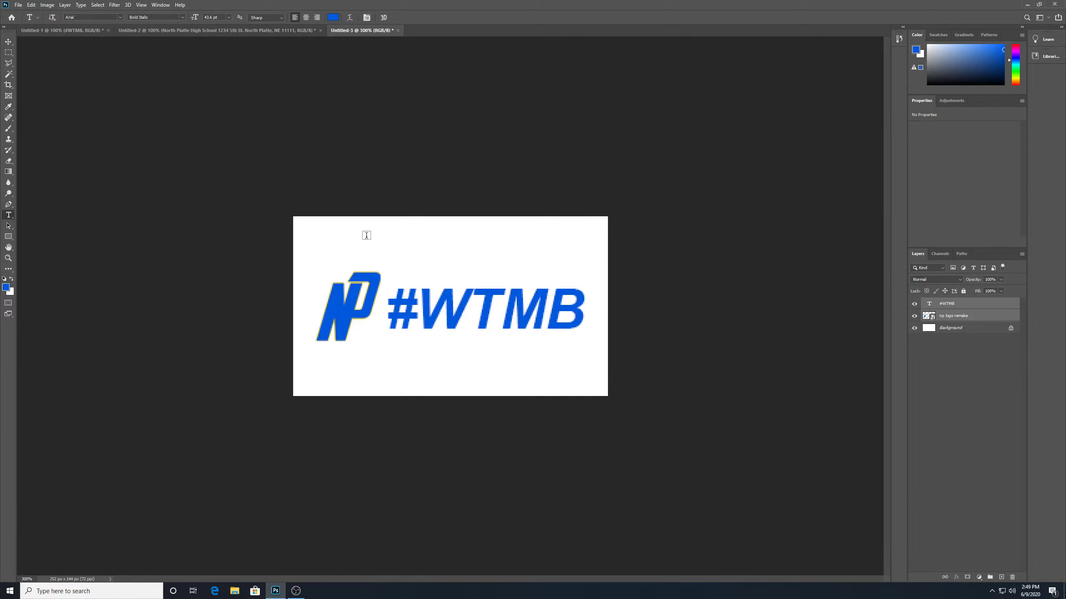
pyautogui.click(314, 237)
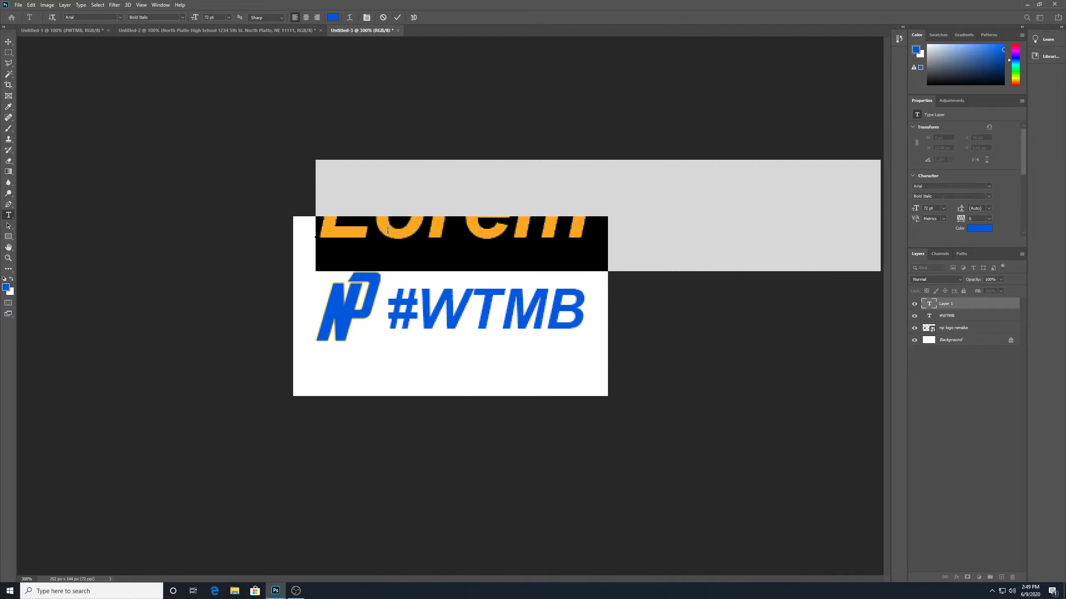
pyautogui.write('N')
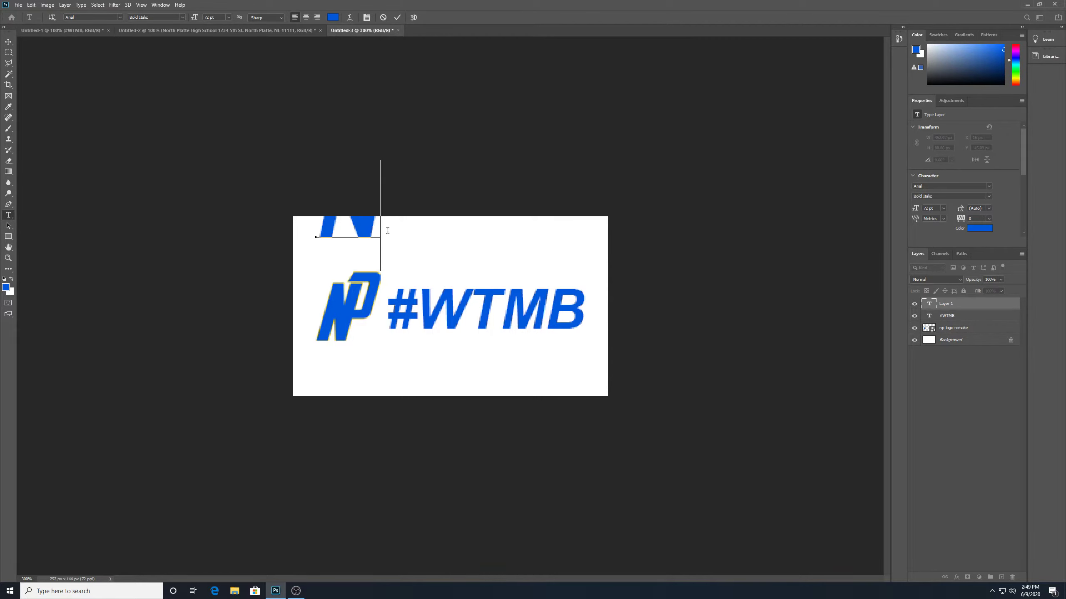
pyautogui.write('ORTH PLATT')
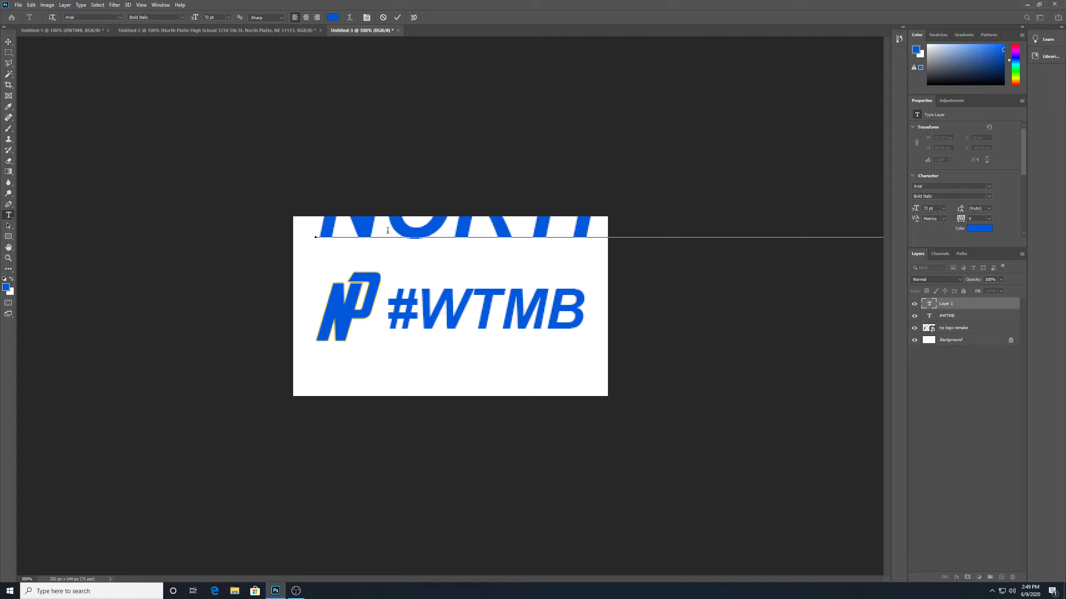
pyautogui.click(8, 42)
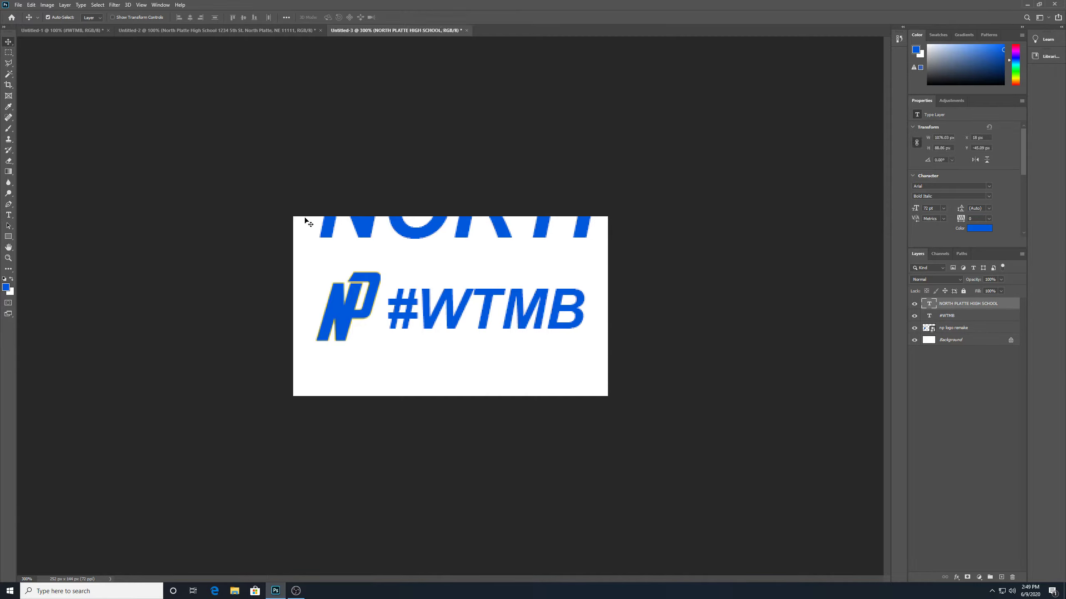
pyautogui.moveTo(338, 242); pyautogui.dragTo(342, 306)
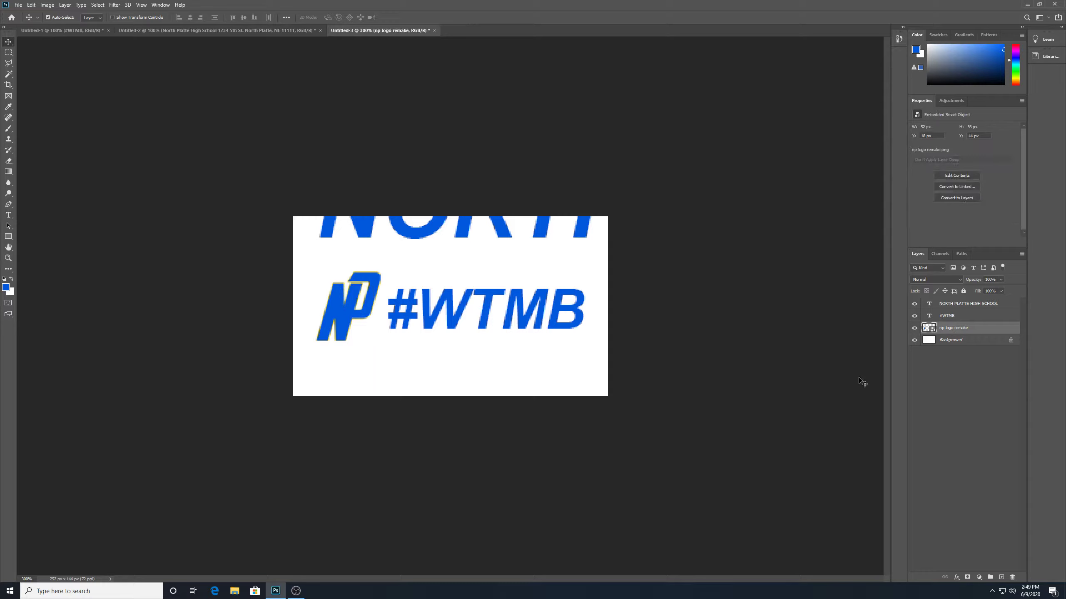
pyautogui.click(968, 304)
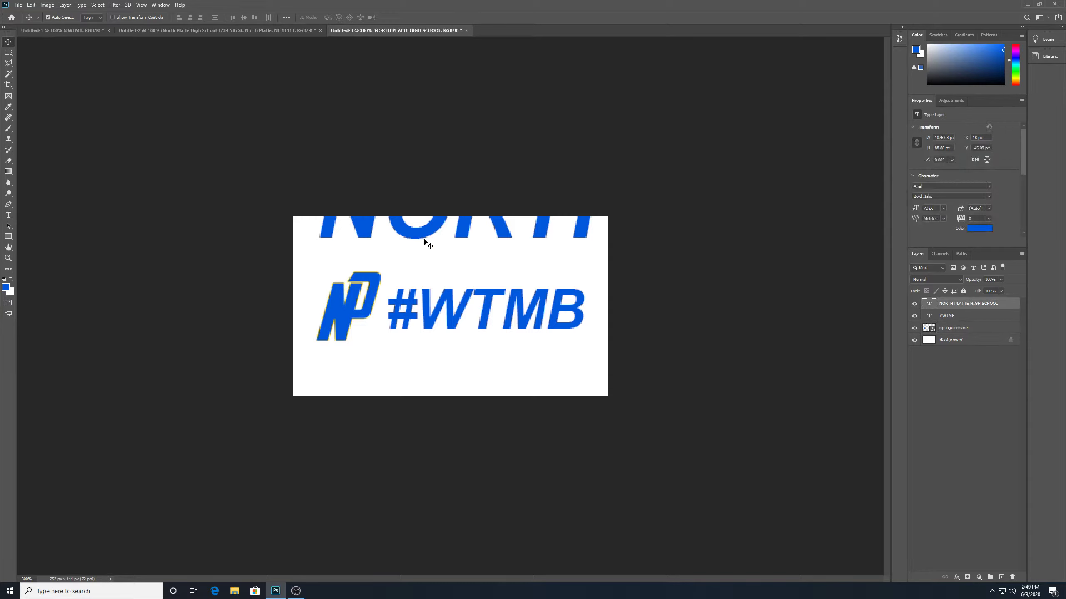
pyautogui.click(426, 262)
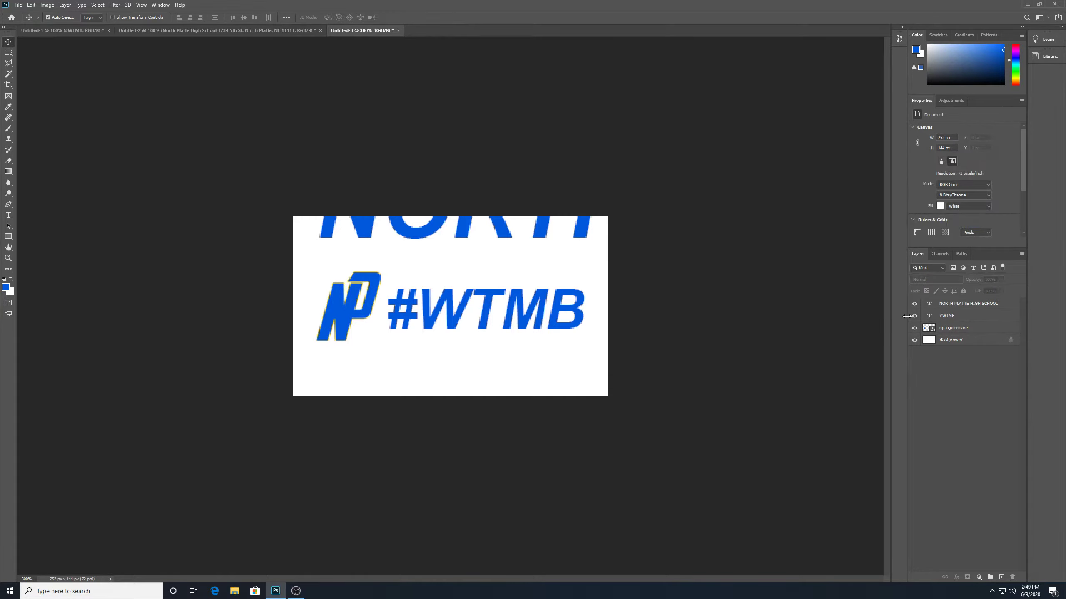
# Scale the NORTH PLATTE HIGH SCHOOL text to about 241 px wide and place it just above the logo and #WTMB
pyautogui.click(939, 304)
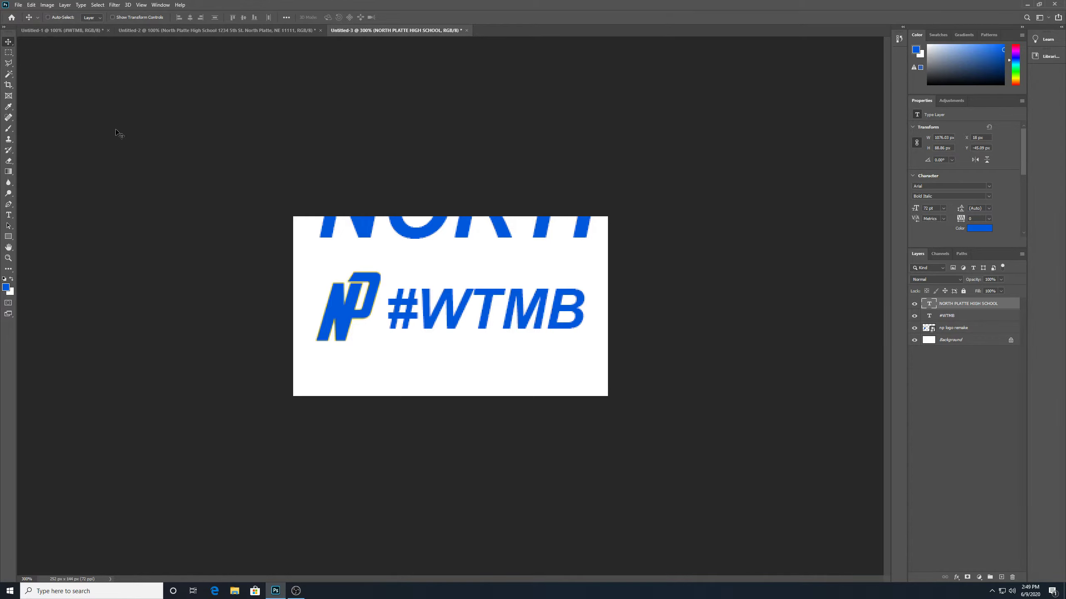
pyautogui.hotkey('ctrl', 't')
pyautogui.moveTo(316, 159); pyautogui.dragTo(764, 198)
pyautogui.moveTo(805, 252); pyautogui.dragTo(349, 271)
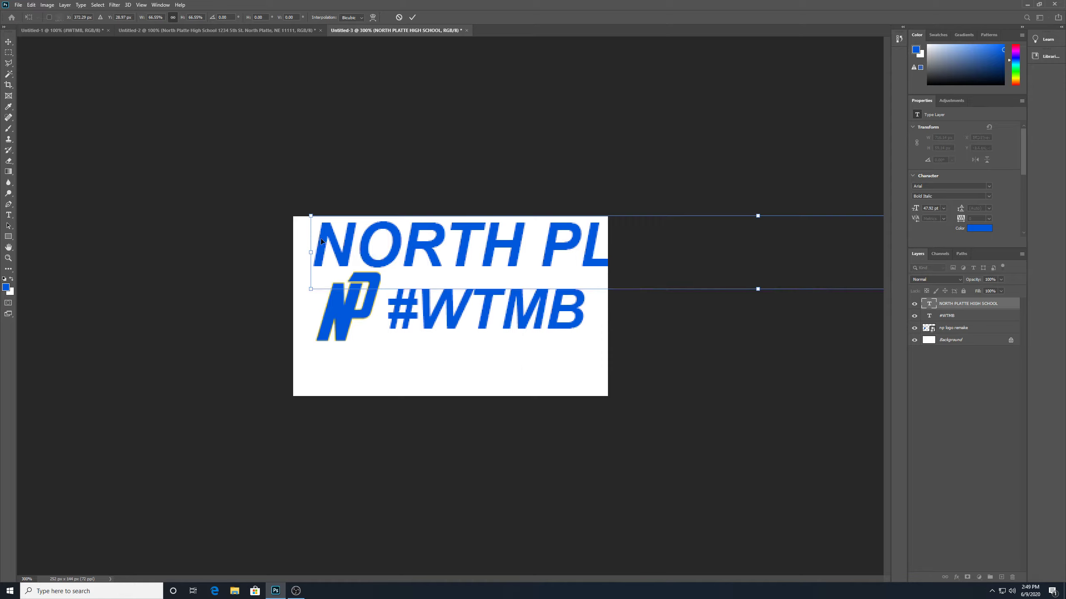
pyautogui.moveTo(310, 215); pyautogui.dragTo(321, 254)
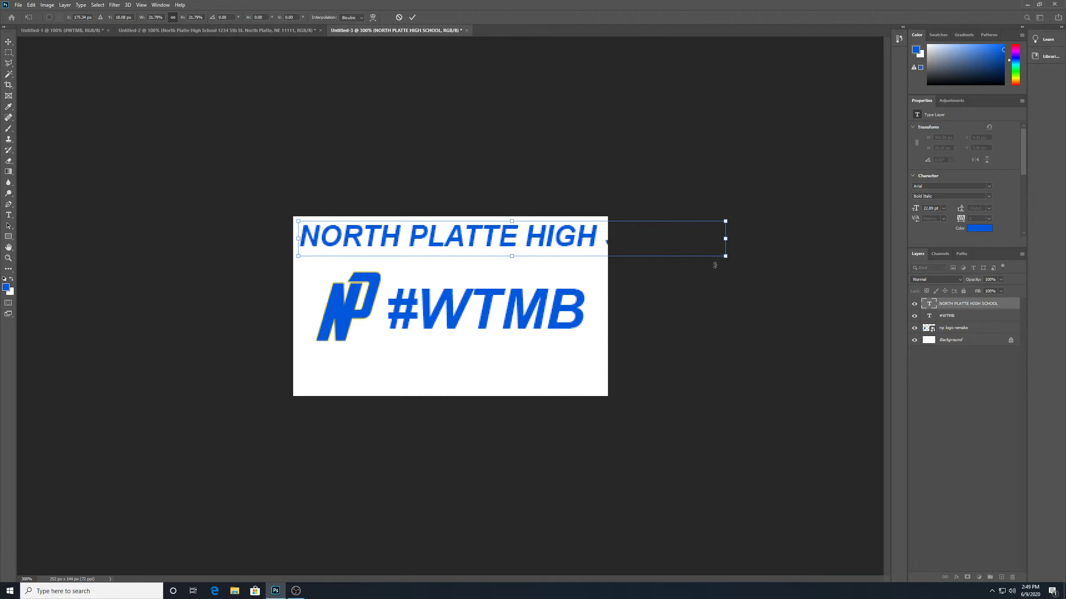
pyautogui.moveTo(725, 257); pyautogui.dragTo(595, 311)
pyautogui.moveTo(541, 240); pyautogui.dragTo(544, 265)
pyautogui.press('Return')
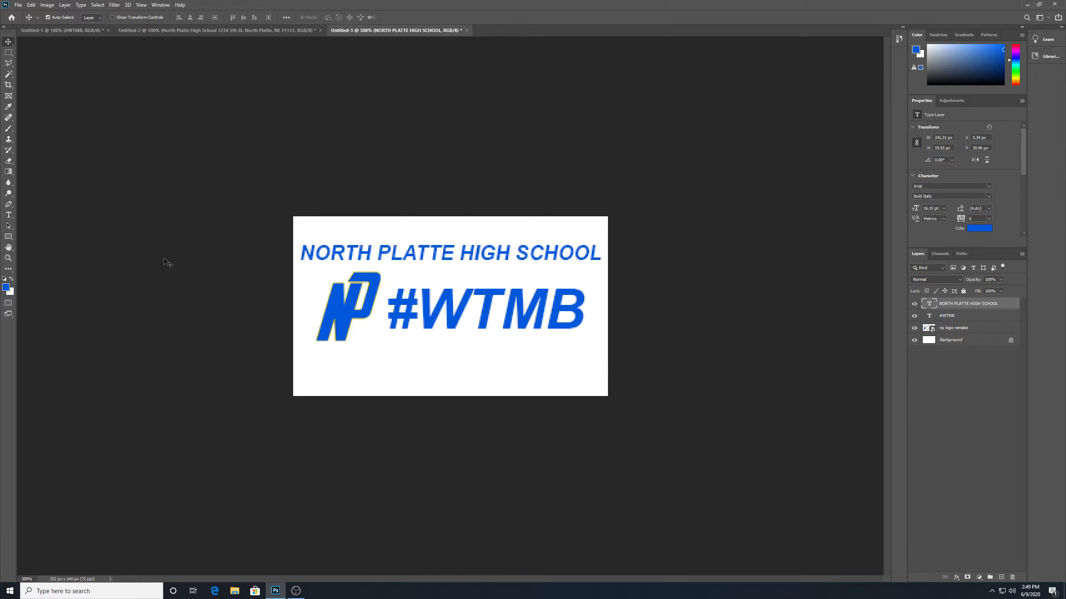
pyautogui.click(198, 31)
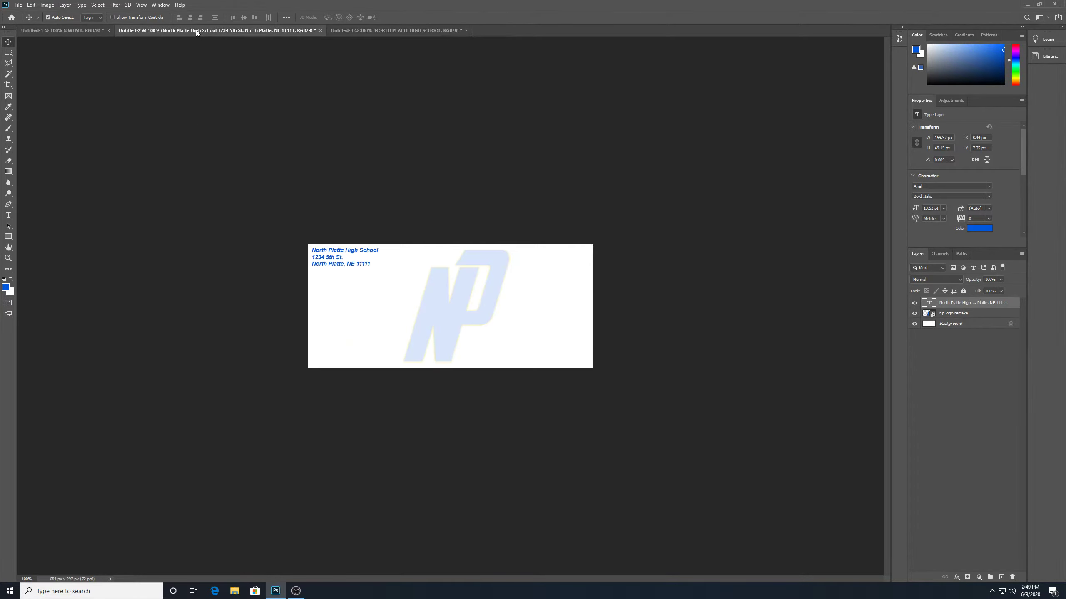
pyautogui.click(90, 31)
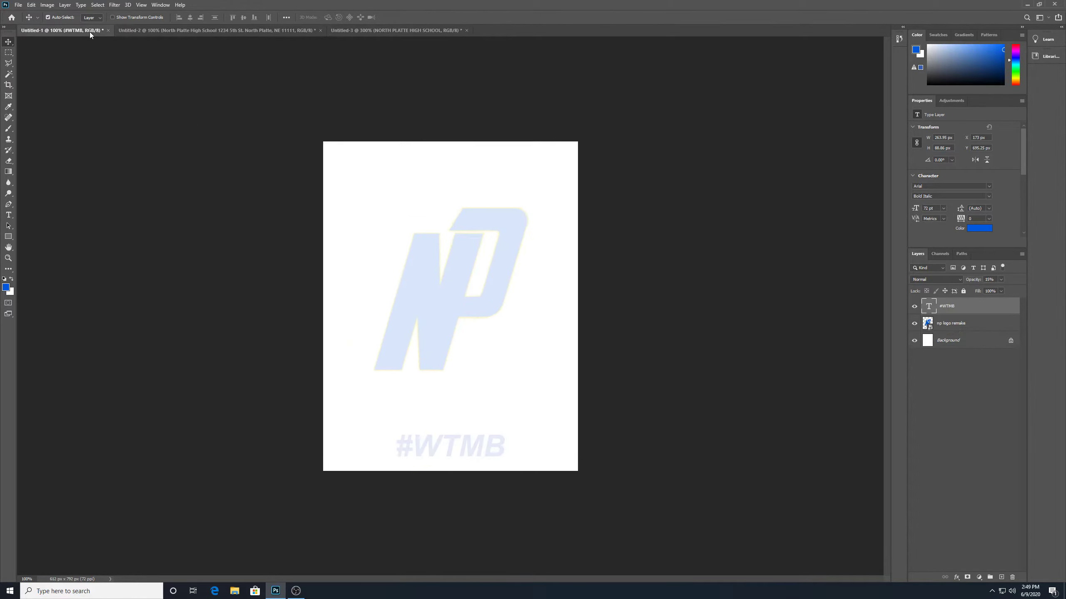
pyautogui.click(350, 29)
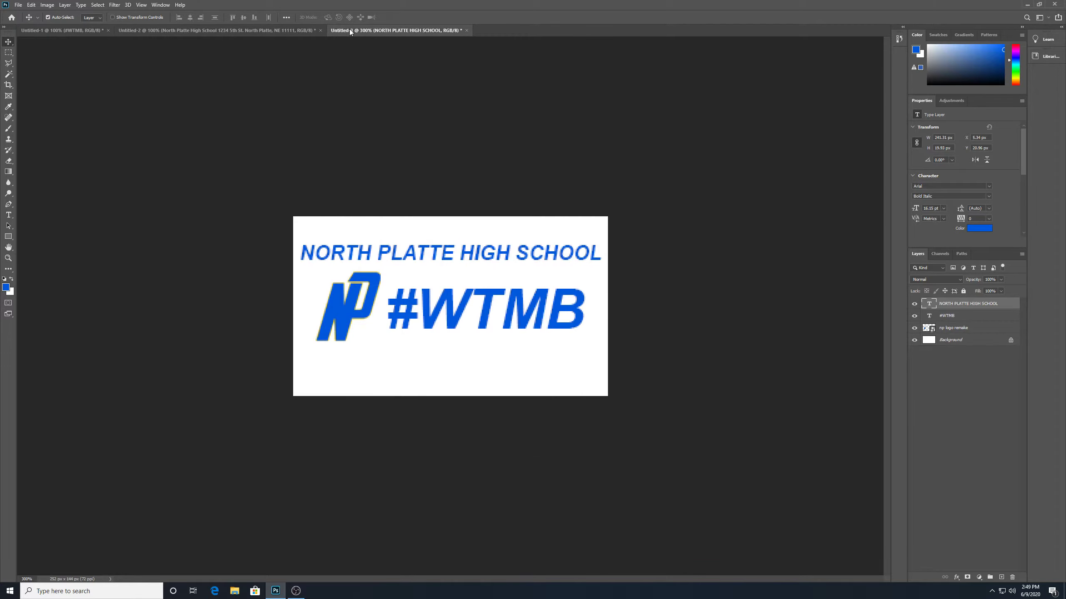
# Open the np logo remake.png file as a separate document
pyautogui.click(17, 5)
pyautogui.click(26, 22)
pyautogui.doubleClick(194, 73)
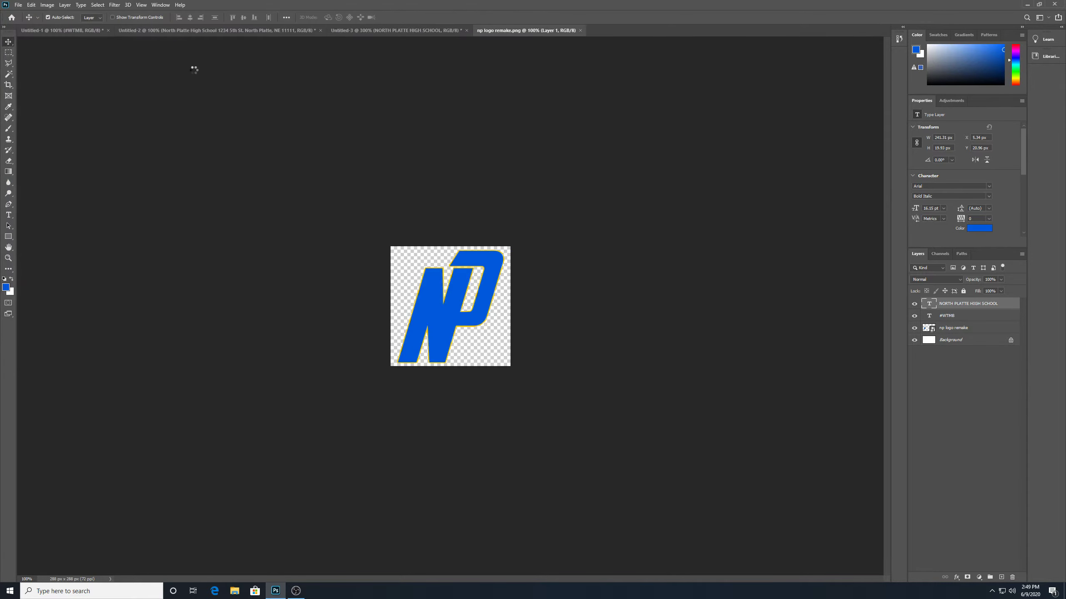
# Sample the logo's yellow outline as the foreground colour with the Eyedropper and return to the card document
pyautogui.click(9, 107)
pyautogui.hotkey('ctrl', '+')
pyautogui.hotkey('ctrl', '+')
pyautogui.hotkey('ctrl', '+')
pyautogui.hotkey('ctrl', '+')
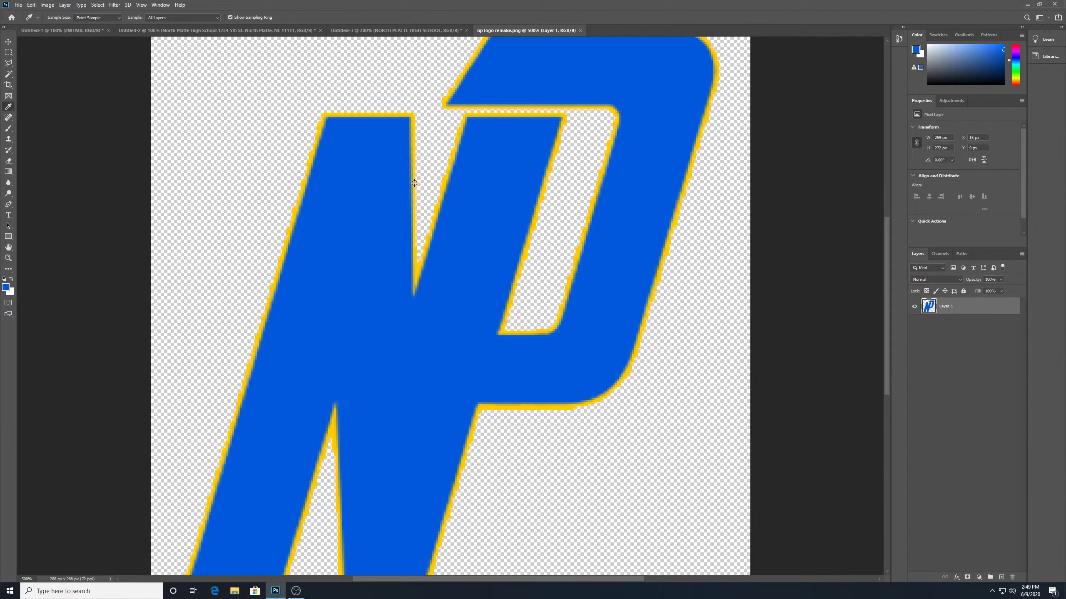
pyautogui.click(414, 183)
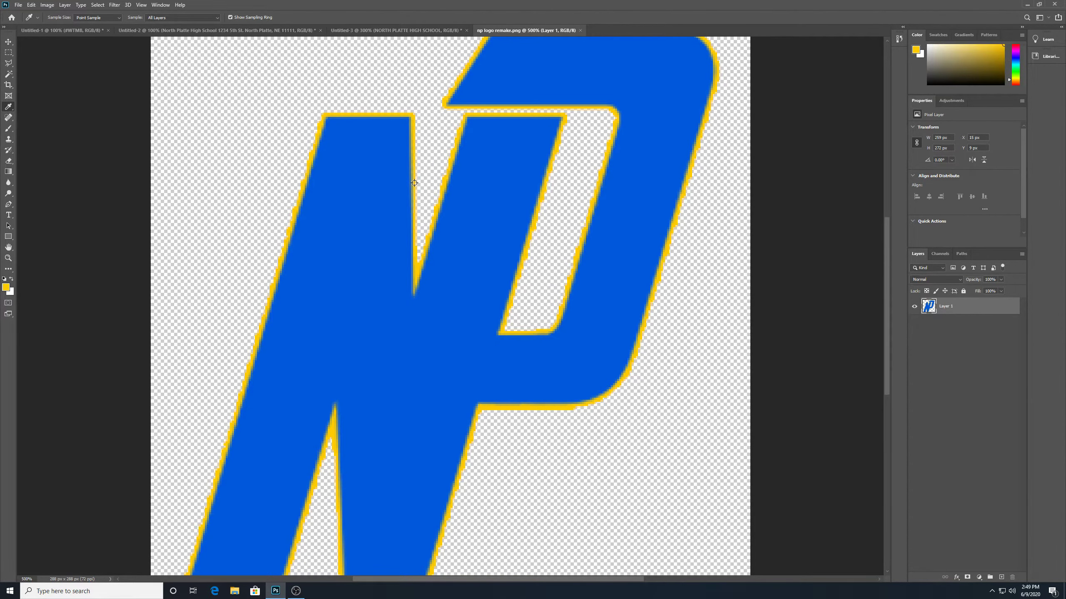
pyautogui.click(417, 30)
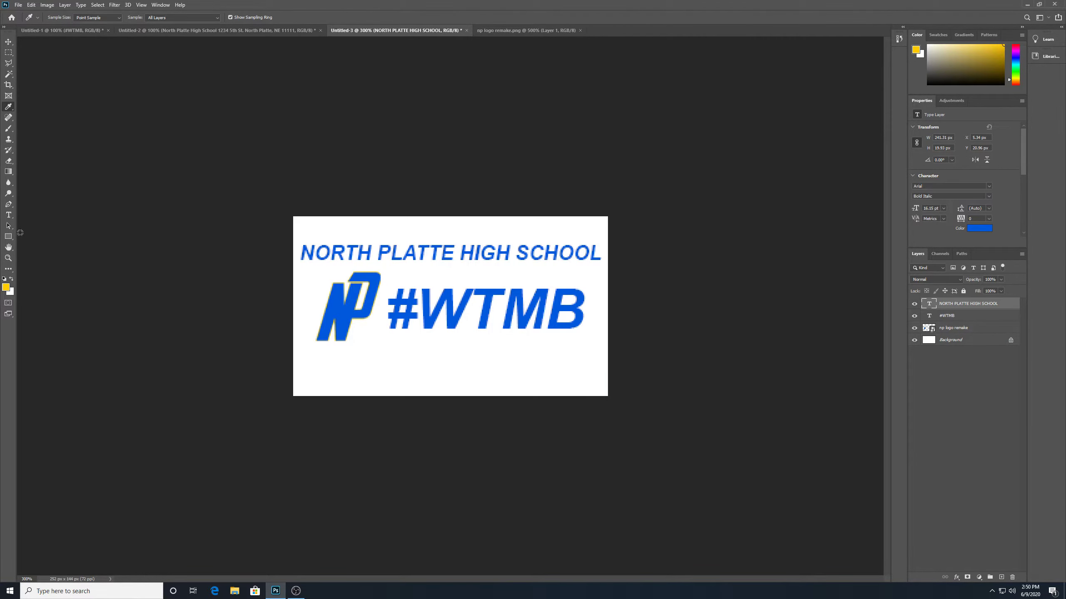
pyautogui.click(9, 215)
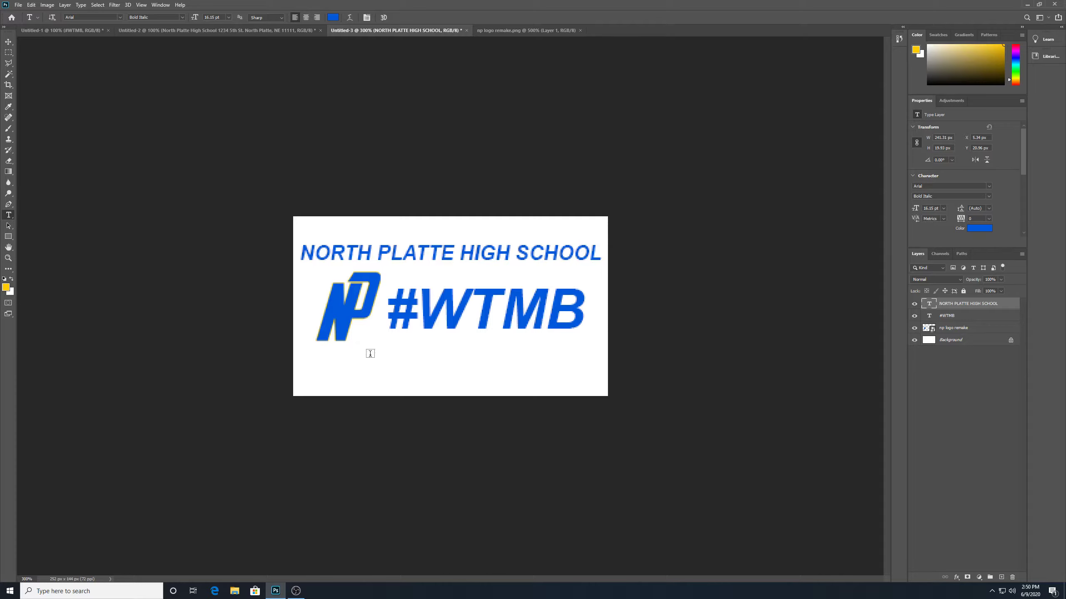
pyautogui.click(340, 374)
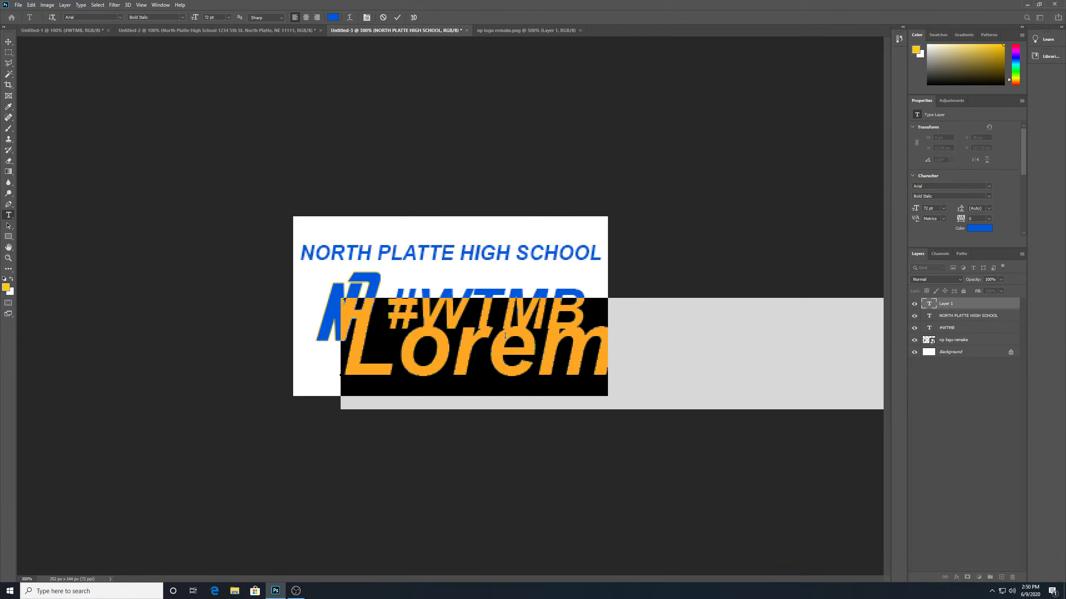
pyautogui.write('WWW.')
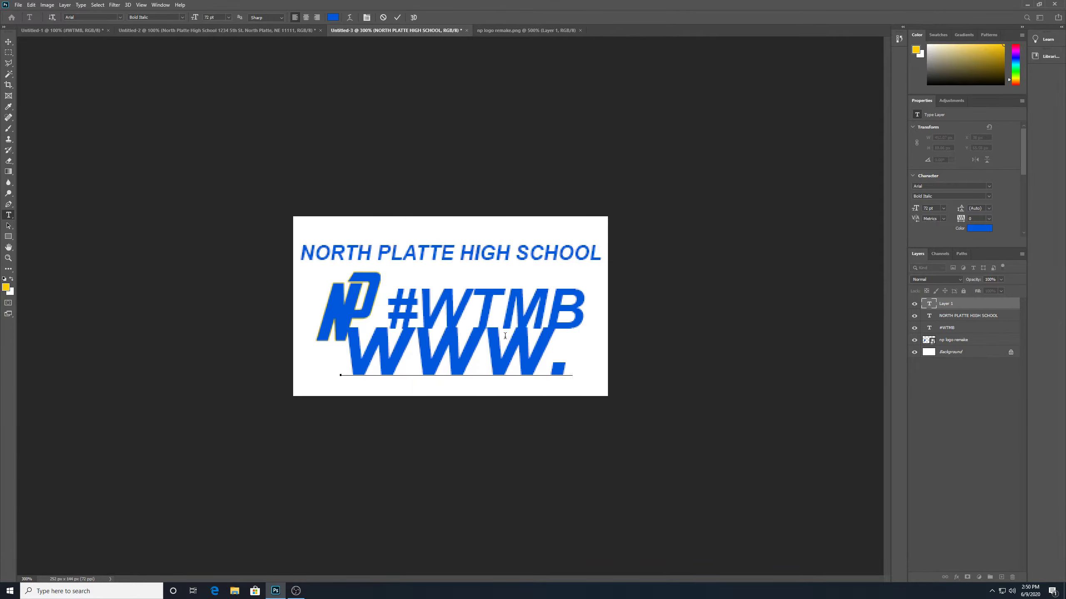
pyautogui.write('n')
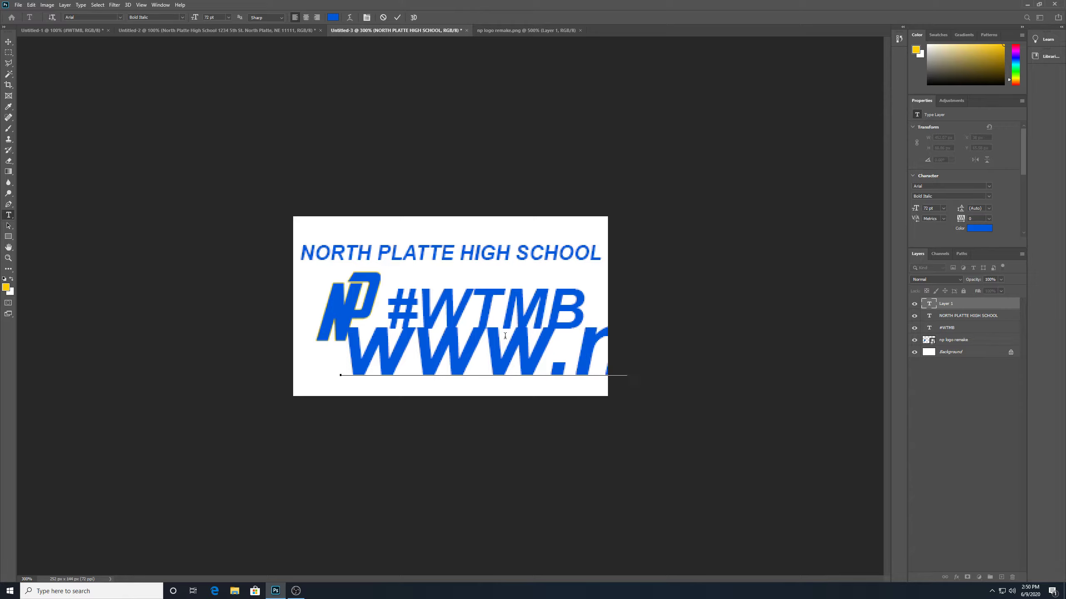
pyautogui.write('ppsd.o')
pyautogui.click(8, 43)
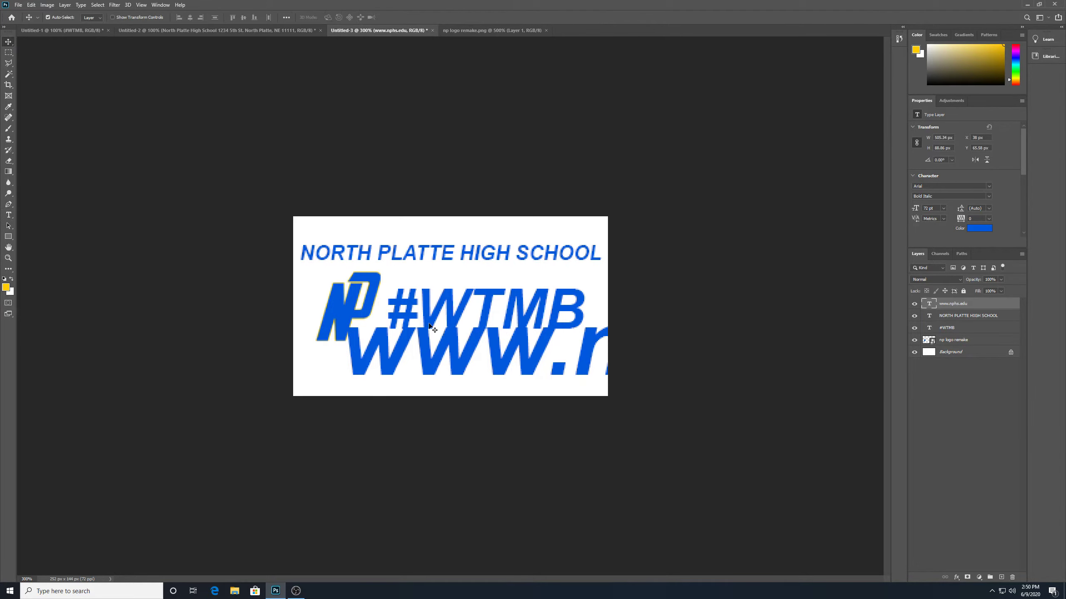
pyautogui.moveTo(459, 358); pyautogui.dragTo(413, 386)
pyautogui.hotkey('ctrl', 't')
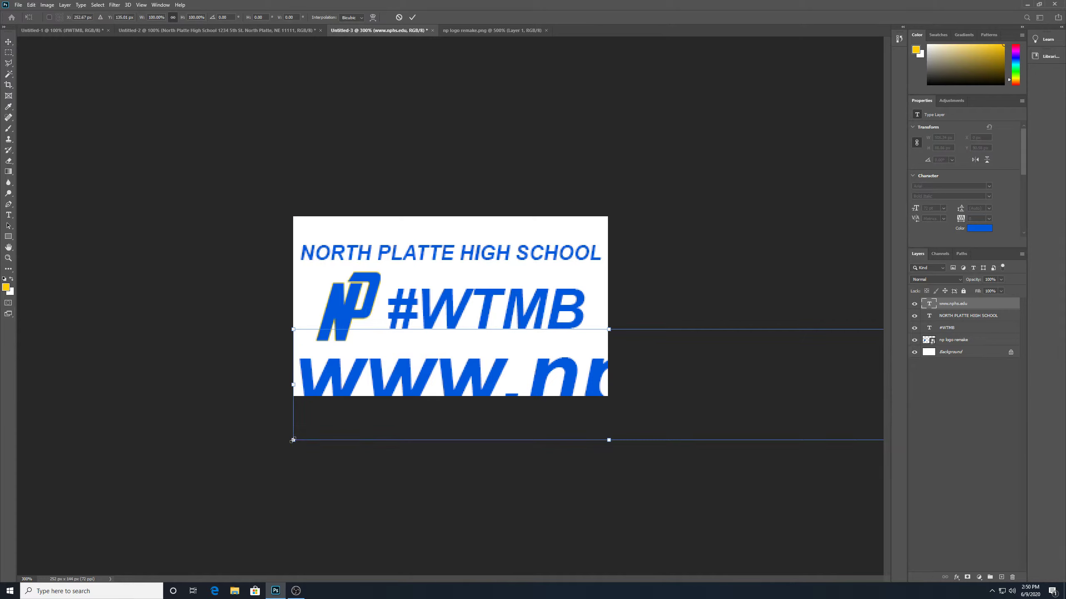
pyautogui.moveTo(293, 440); pyautogui.dragTo(452, 344)
pyautogui.moveTo(545, 357); pyautogui.dragTo(550, 357)
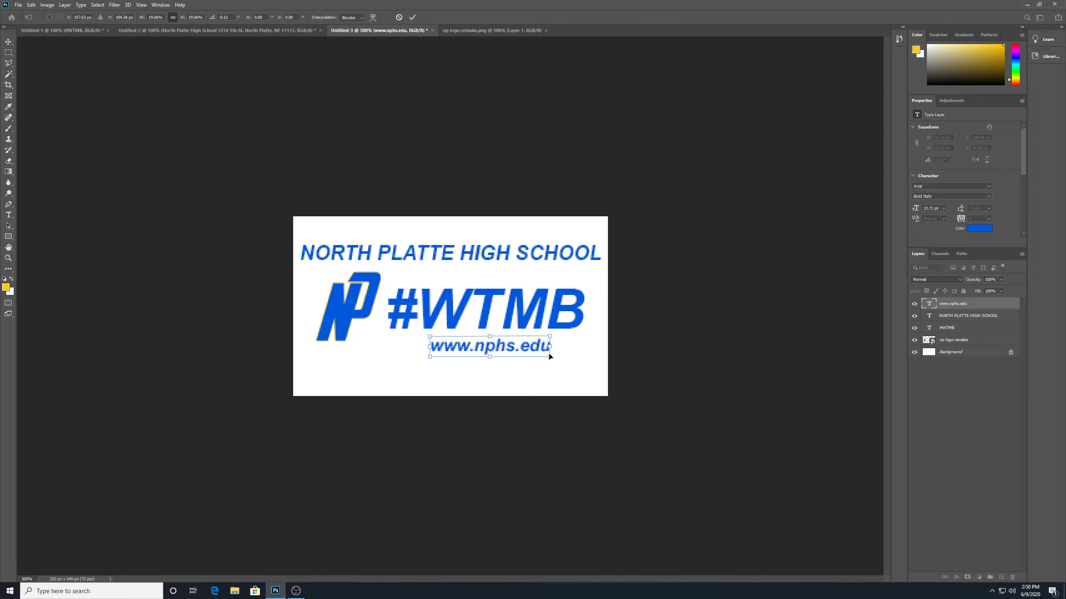
pyautogui.press('Return')
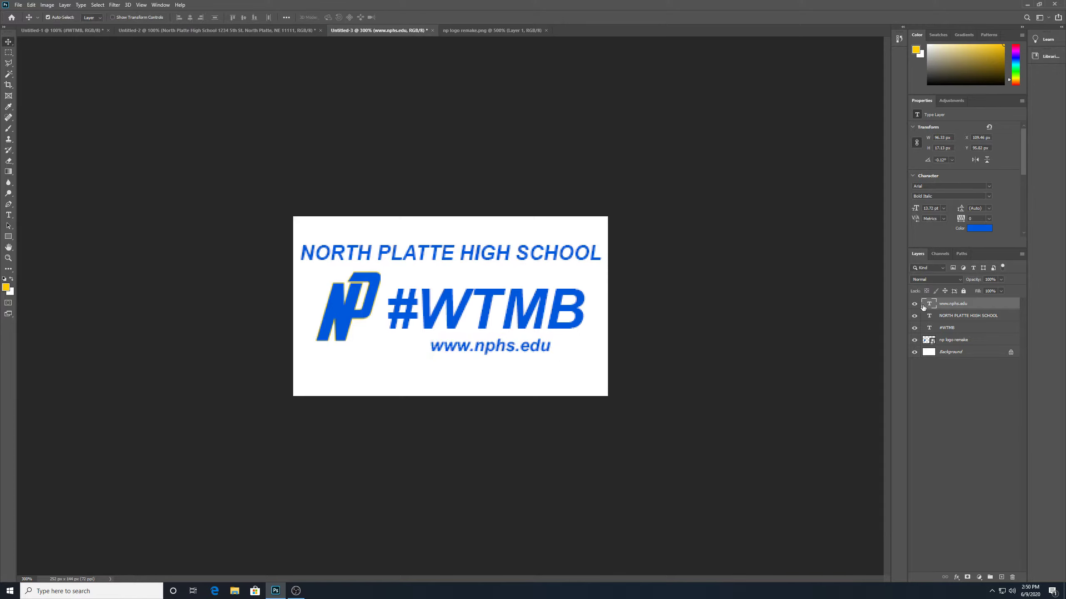
pyautogui.doubleClick(923, 306)
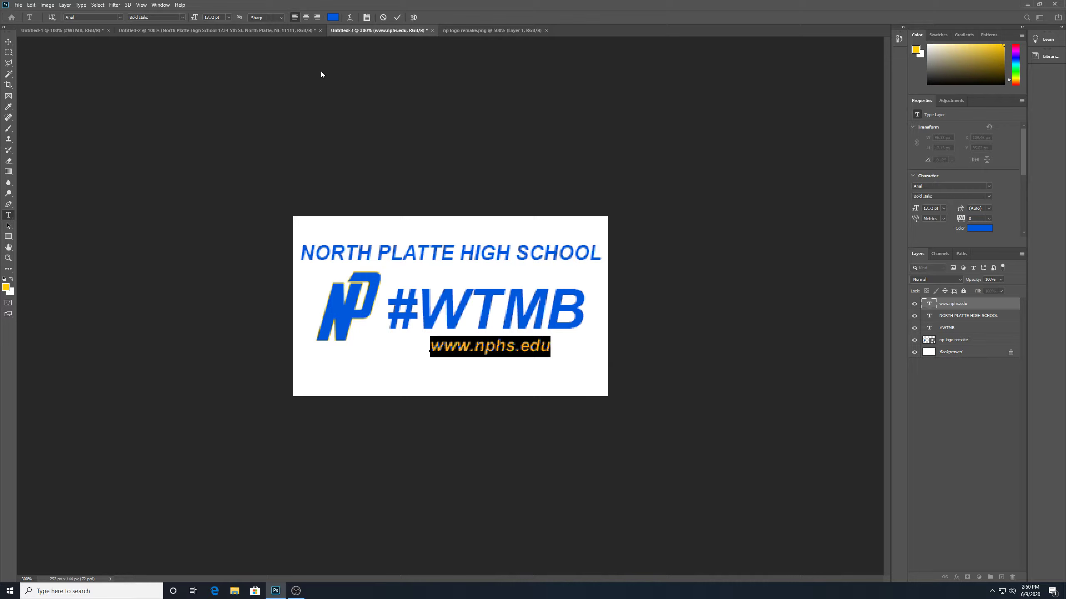
pyautogui.click(336, 17)
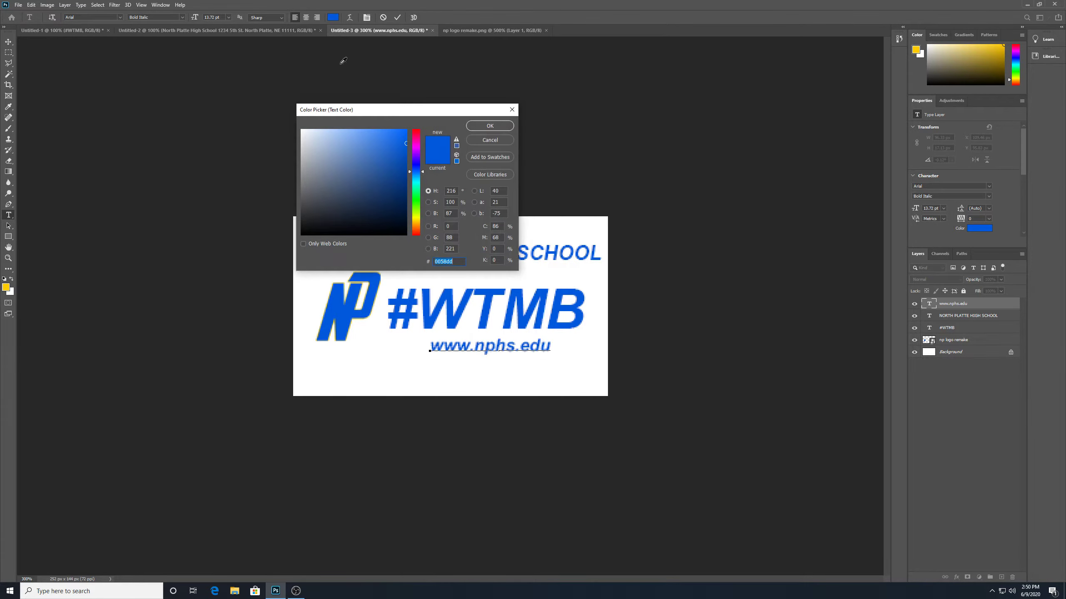
pyautogui.click(8, 287)
pyautogui.click(489, 126)
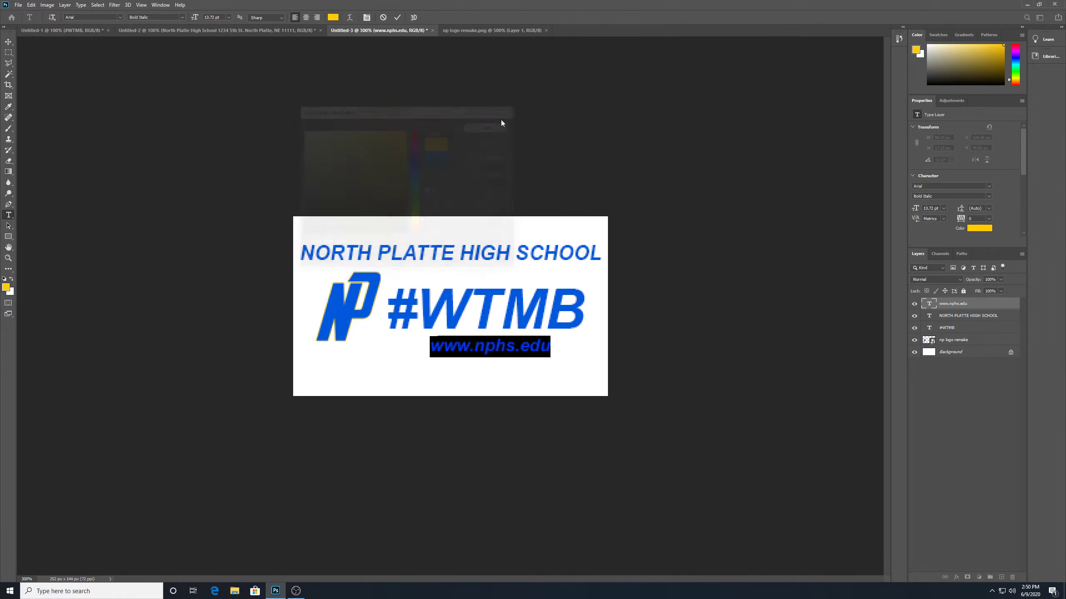
pyautogui.click(182, 18)
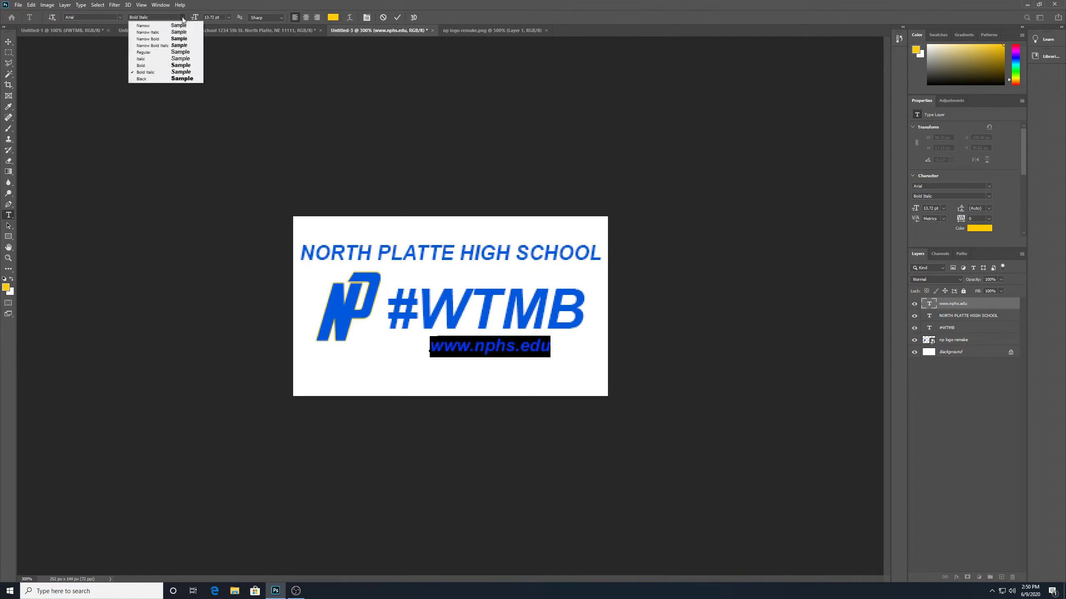
pyautogui.click(183, 59)
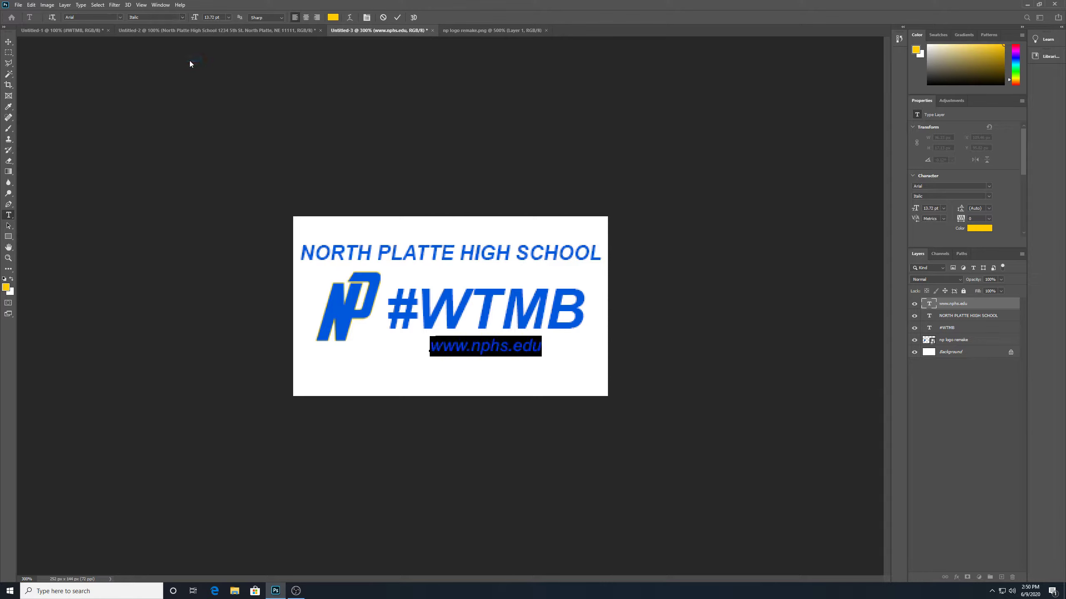
pyautogui.click(8, 42)
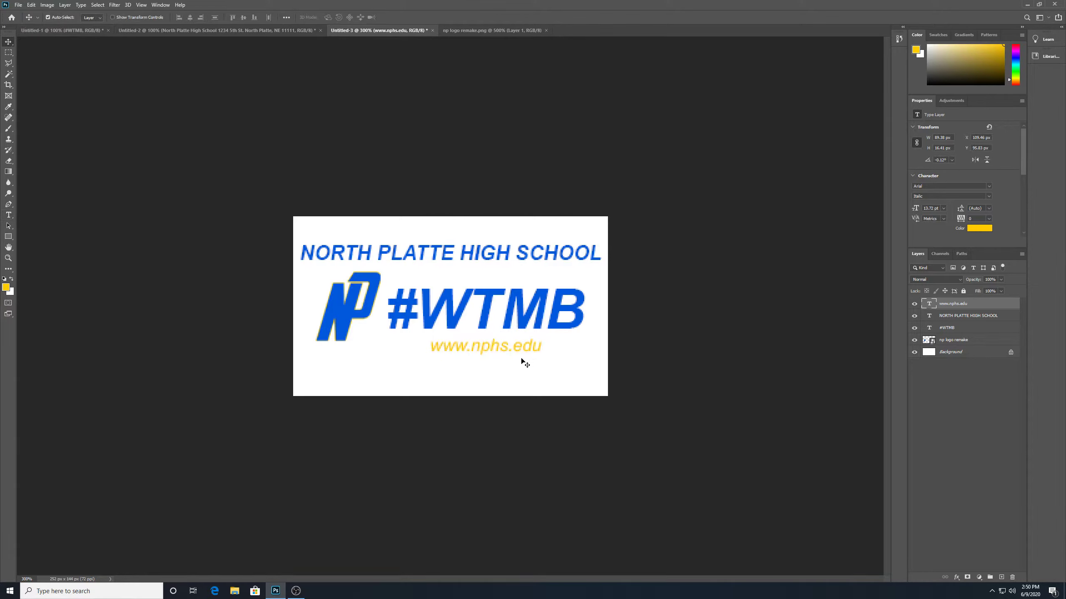
pyautogui.moveTo(519, 350); pyautogui.dragTo(509, 348)
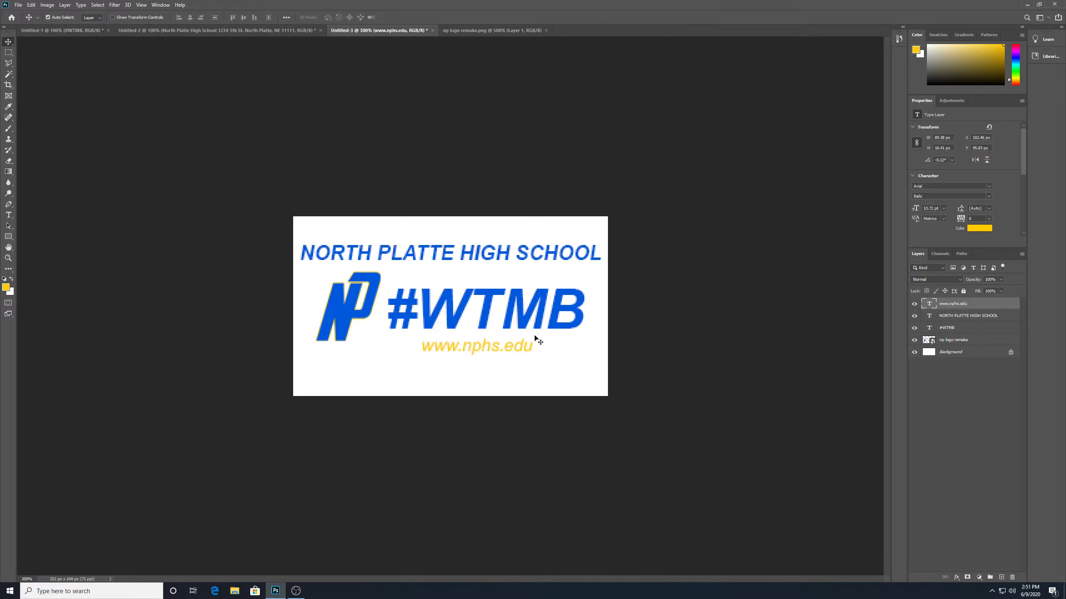
pyautogui.press('Down')
pyautogui.press('Down')
pyautogui.press('Down')
pyautogui.press('Down')
pyautogui.press('Down')
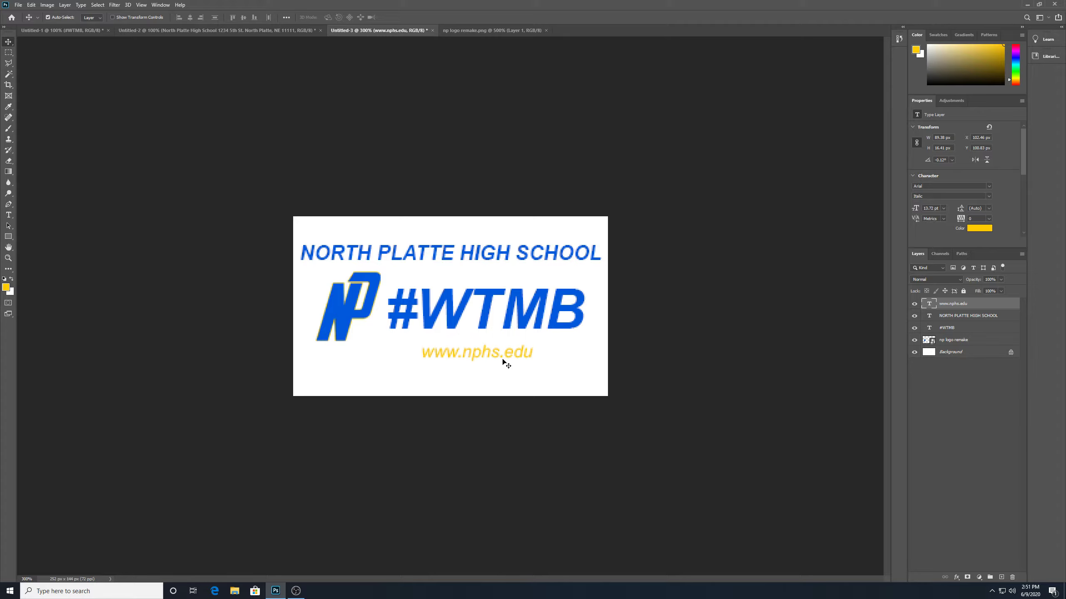
pyautogui.press('Down')
pyautogui.rightClick(990, 307)
pyautogui.click(1001, 308)
pyautogui.rightClick(1002, 308)
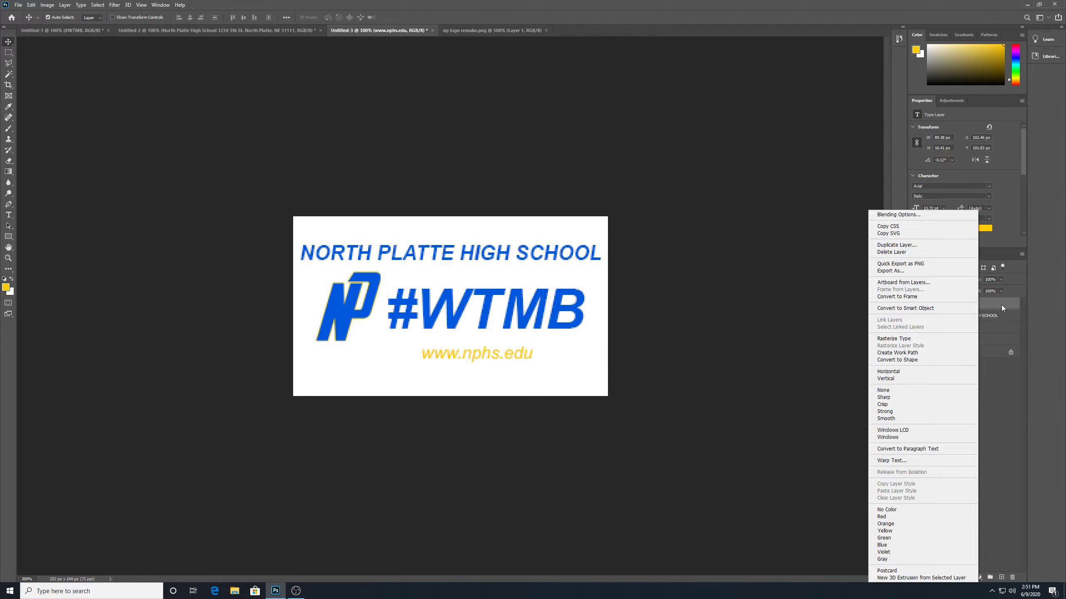
pyautogui.click(951, 247)
pyautogui.click(601, 173)
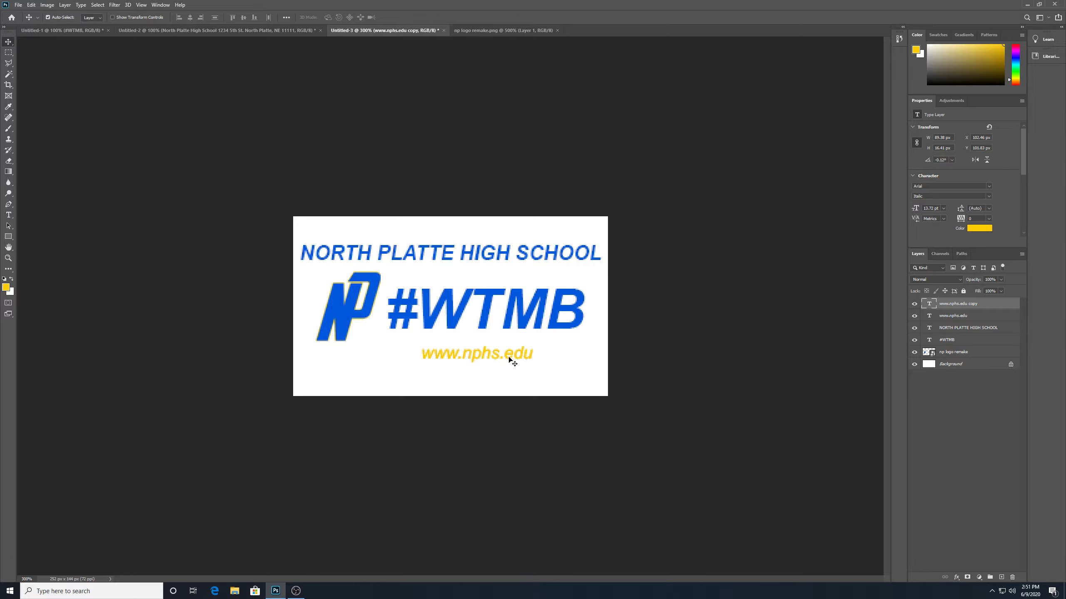
pyautogui.moveTo(511, 363); pyautogui.dragTo(507, 380)
pyautogui.click(9, 216)
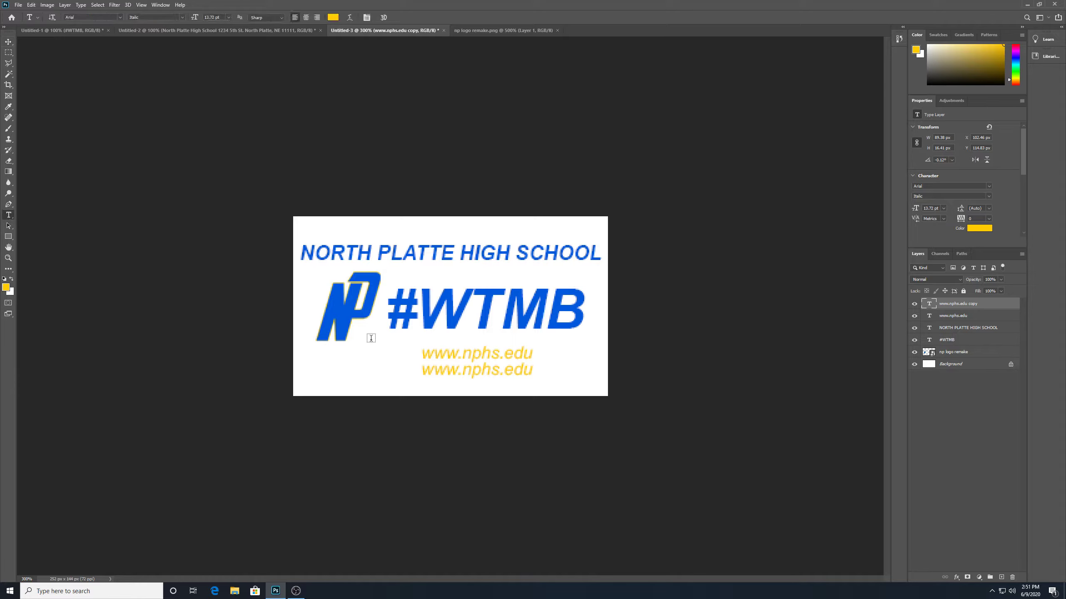
pyautogui.click(464, 370)
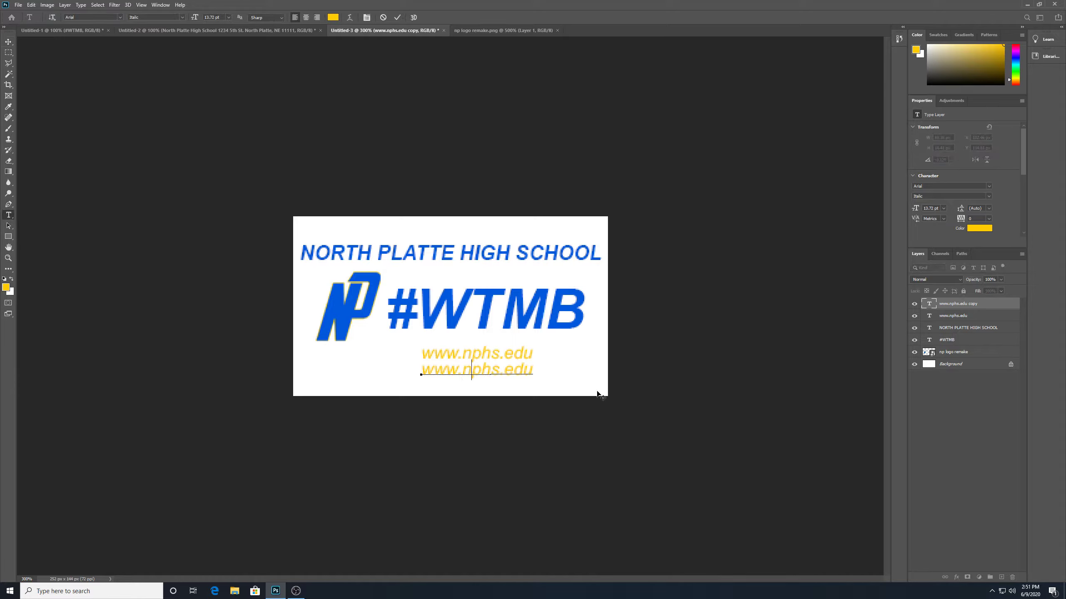
pyautogui.press('Right')
pyautogui.press('Right')
pyautogui.press('Right')
pyautogui.press('Right')
pyautogui.press('Right')
pyautogui.press('Right')
pyautogui.press('Right')
pyautogui.press('Left')
pyautogui.press('Delete')
pyautogui.press('BackSpace')
pyautogui.press('BackSpace')
pyautogui.press('BackSpace')
pyautogui.press('BackSpace')
pyautogui.press('BackSpace')
pyautogui.press('BackSpace')
pyautogui.press('BackSpace')
pyautogui.press('BackSpace')
pyautogui.press('BackSpace')
pyautogui.press('BackSpace')
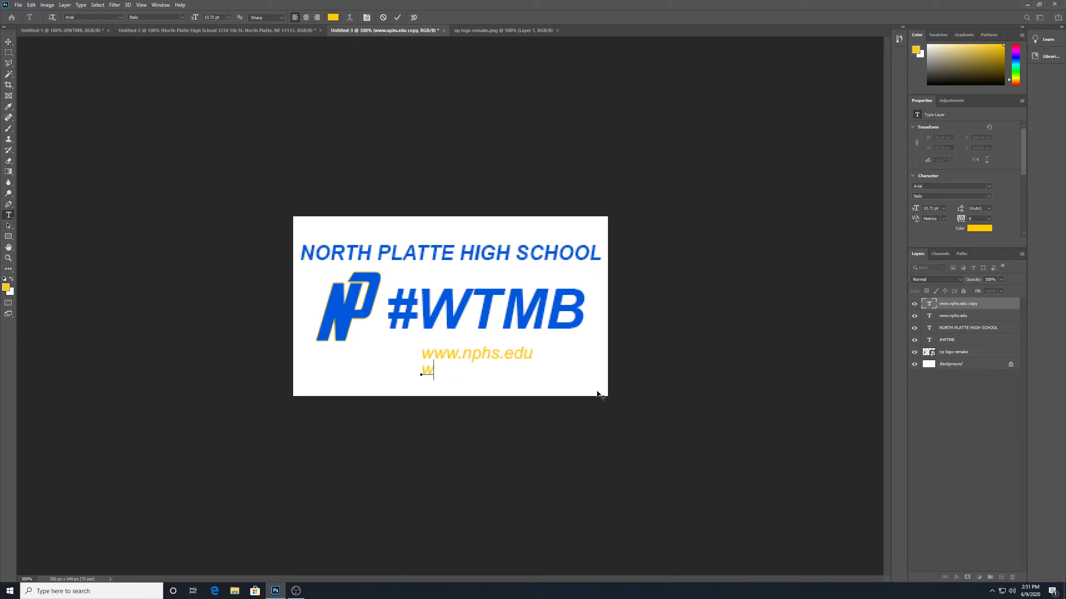
pyautogui.press('BackSpace')
pyautogui.write('@nphs')
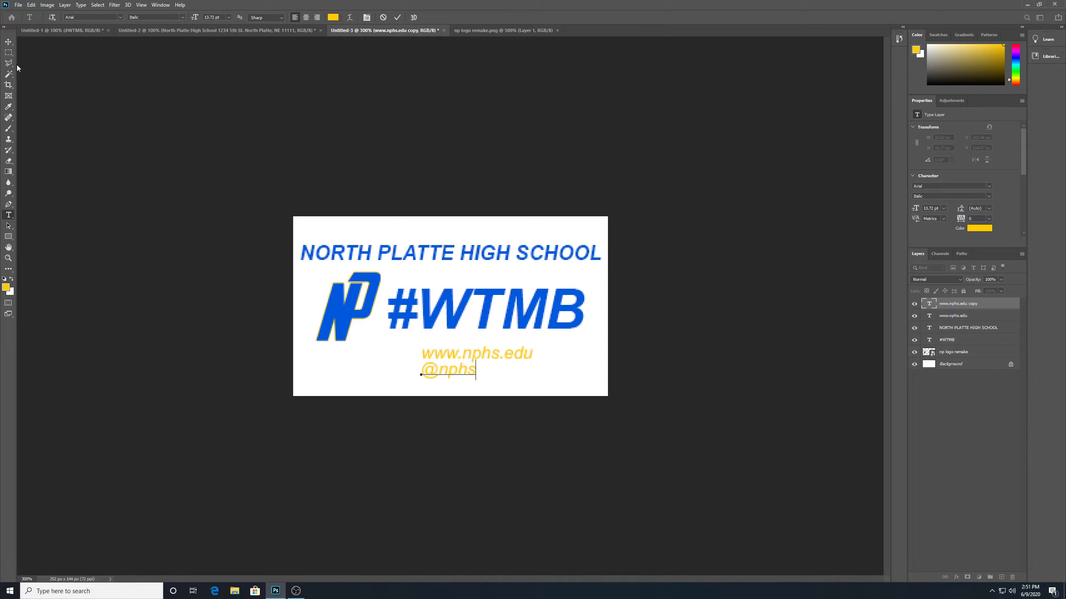
pyautogui.click(9, 42)
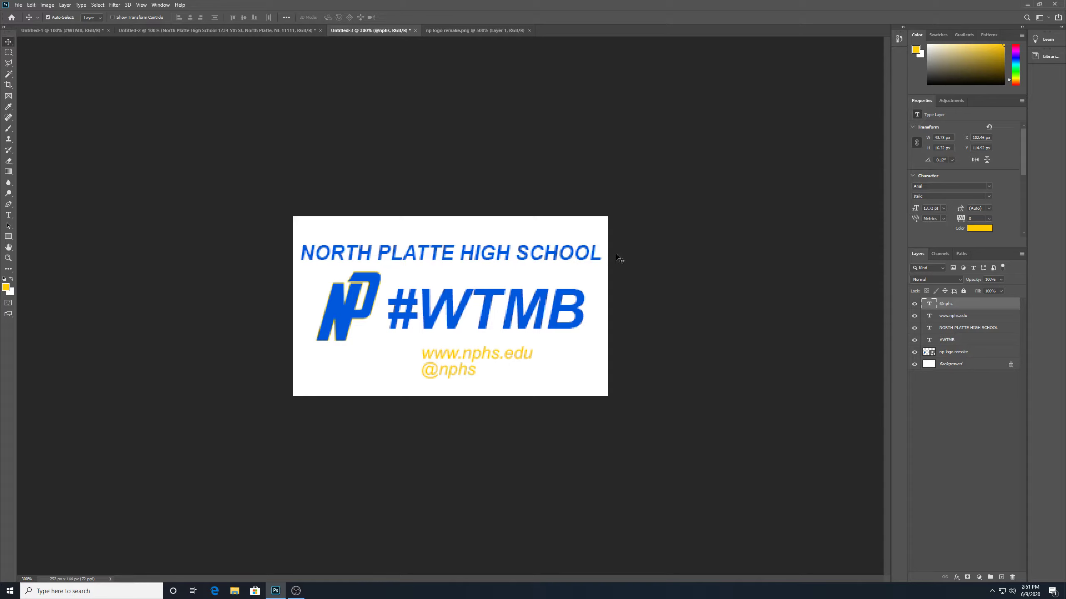
pyautogui.keyDown('shift'); pyautogui.click(964, 317); pyautogui.keyUp('shift')
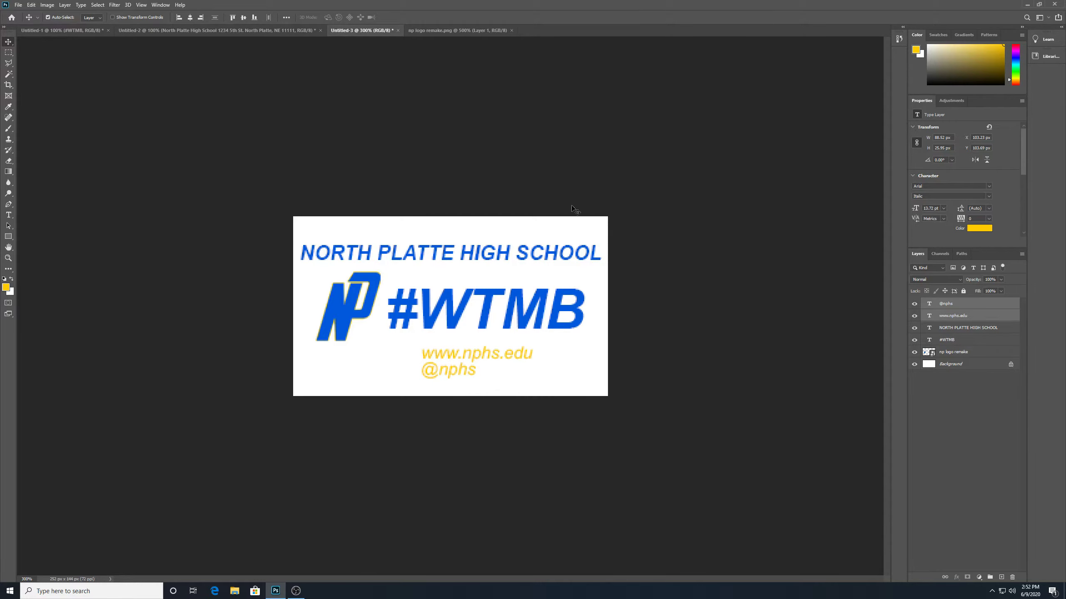
pyautogui.click(556, 362)
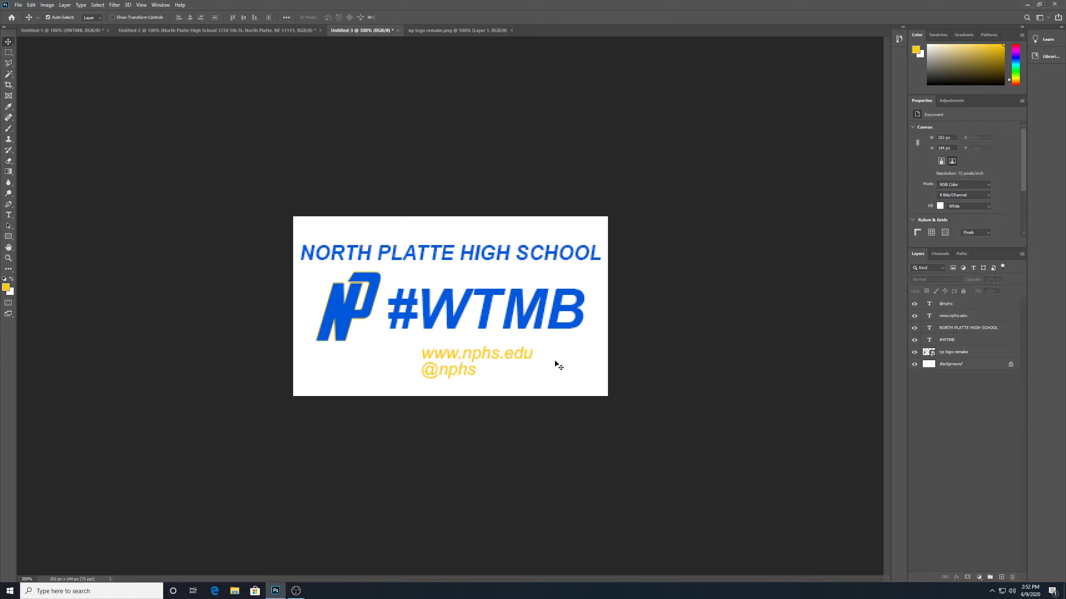
pyautogui.click(960, 308)
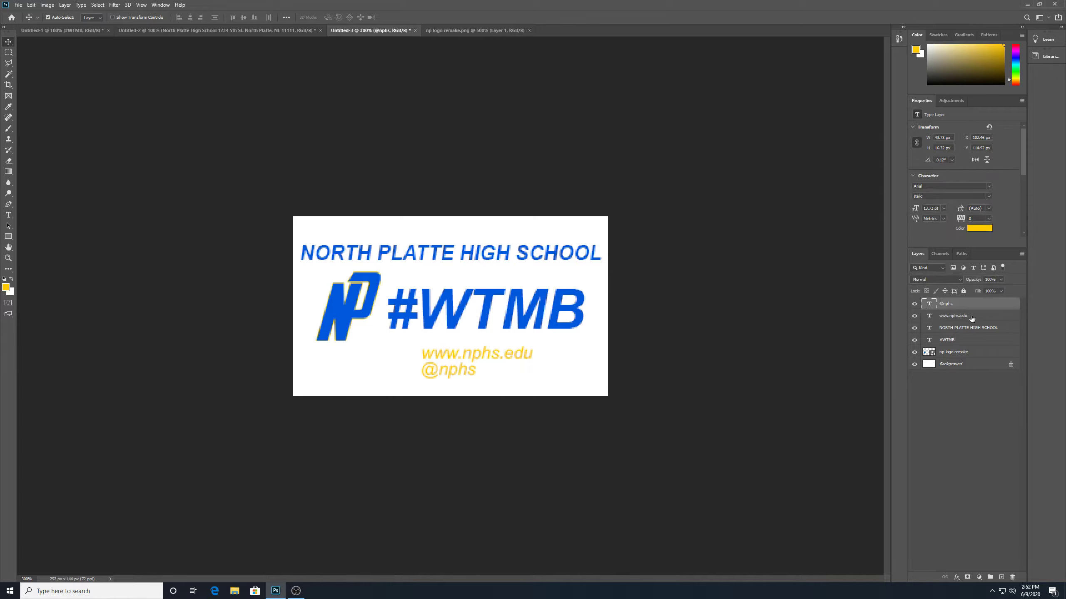
pyautogui.keyDown('shift'); pyautogui.click(971, 319); pyautogui.keyUp('shift')
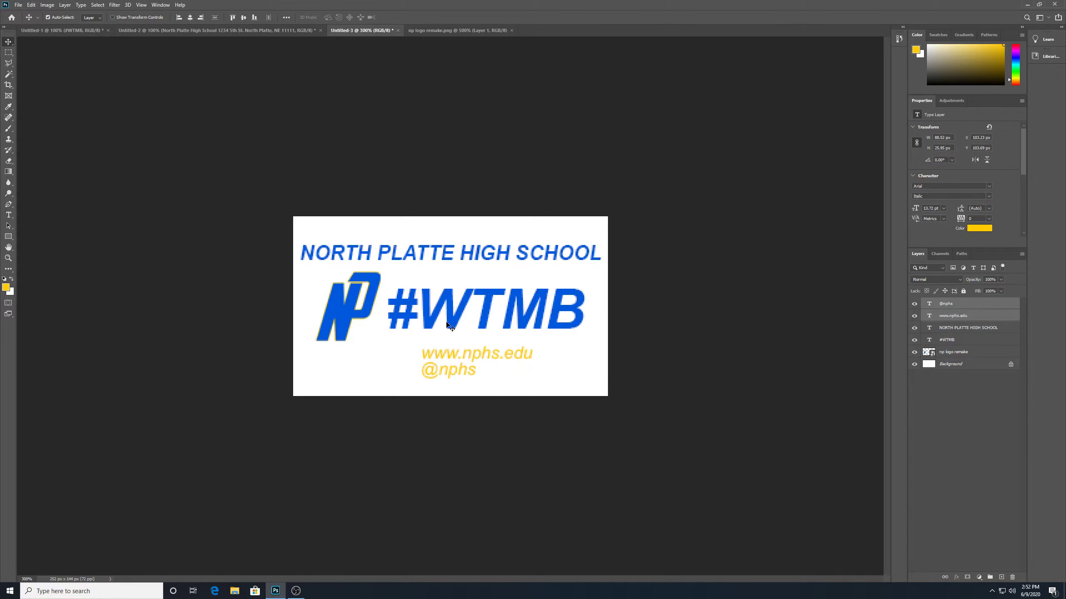
pyautogui.moveTo(461, 351); pyautogui.dragTo(424, 350)
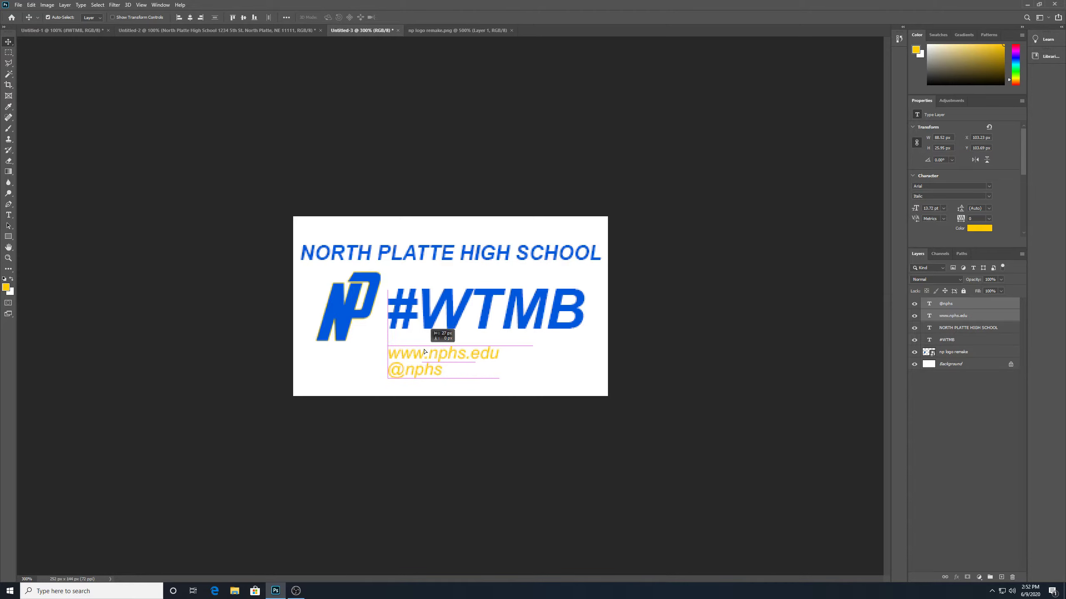
pyautogui.moveTo(424, 351); pyautogui.dragTo(431, 347)
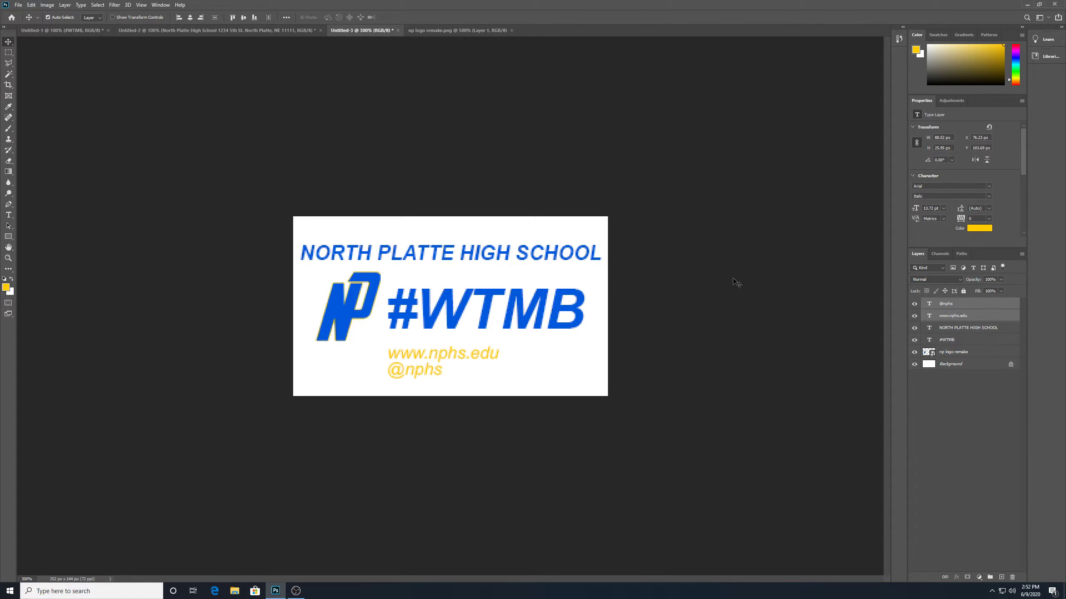
# Select a full-width rectangular band around the school name and add a new layer directly above the Background
pyautogui.click(984, 336)
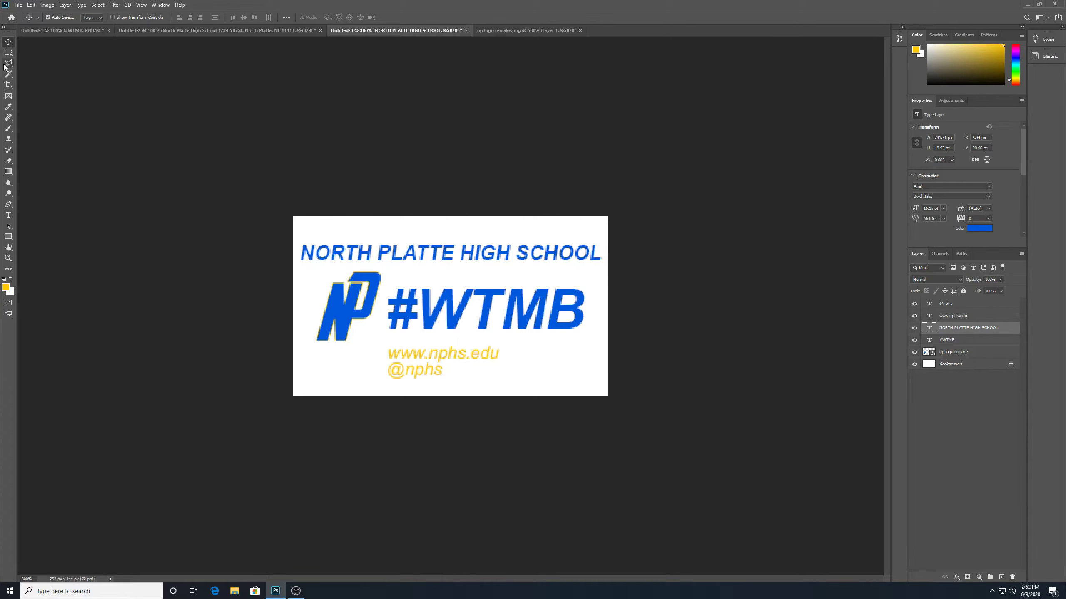
pyautogui.click(8, 52)
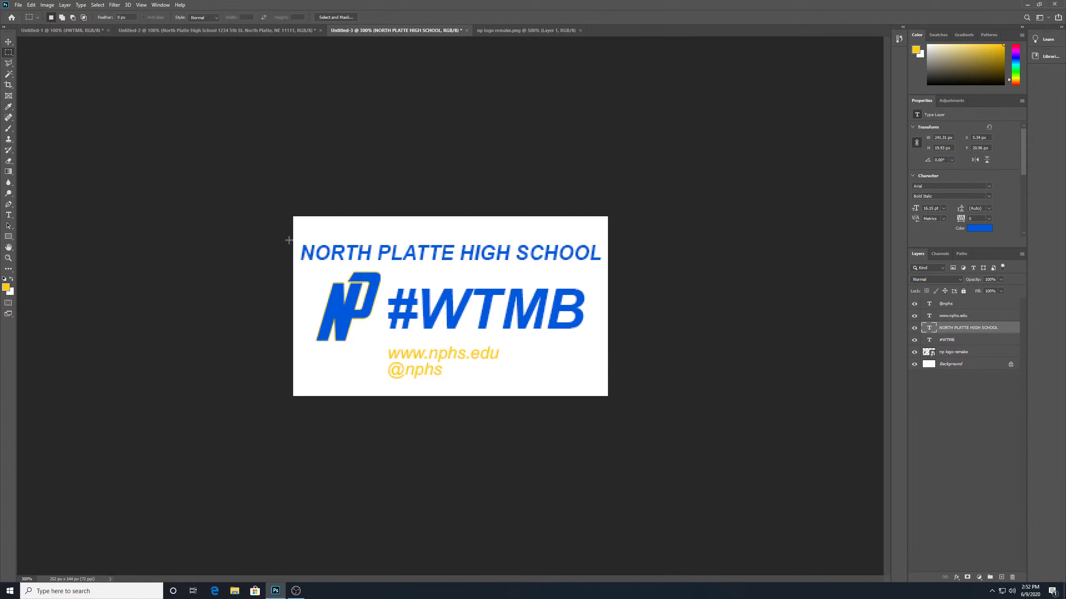
pyautogui.moveTo(288, 240); pyautogui.dragTo(262, 242)
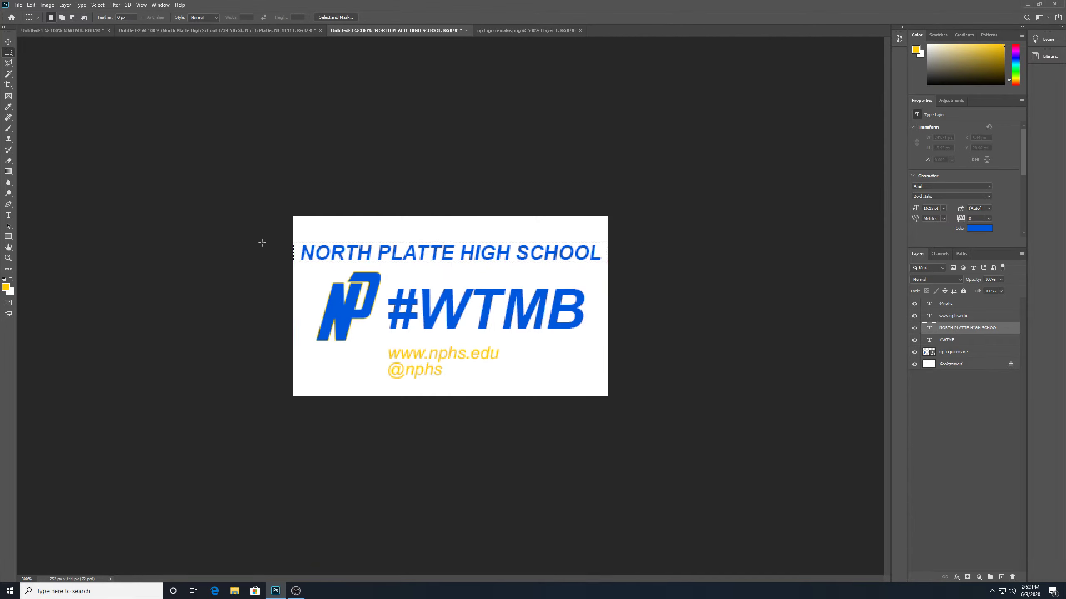
pyautogui.click(1000, 365)
pyautogui.hotkey('ctrl', 'j')
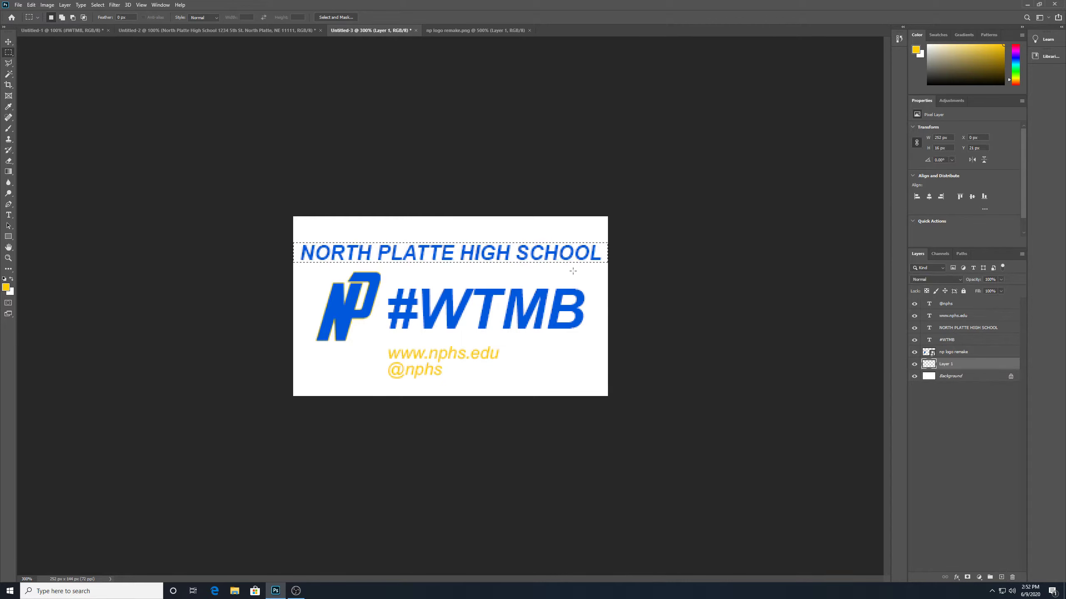
# Fill the selected band behind the school name with blue 0058dd on the new layer and clear the selection
pyautogui.press('i')
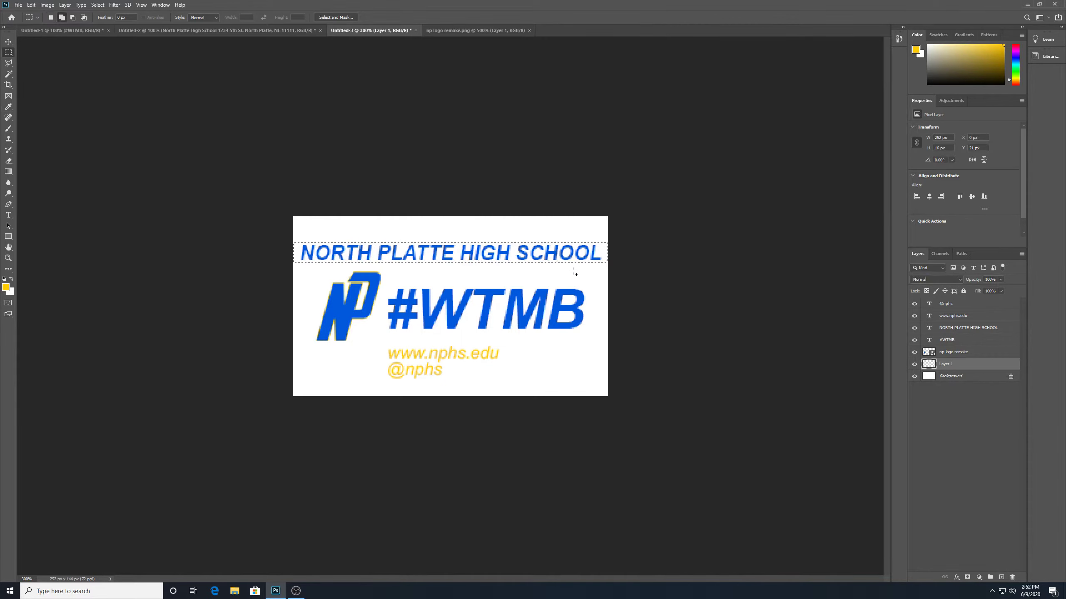
pyautogui.hotkey('shift', 'BackSpace')
pyautogui.click(542, 165)
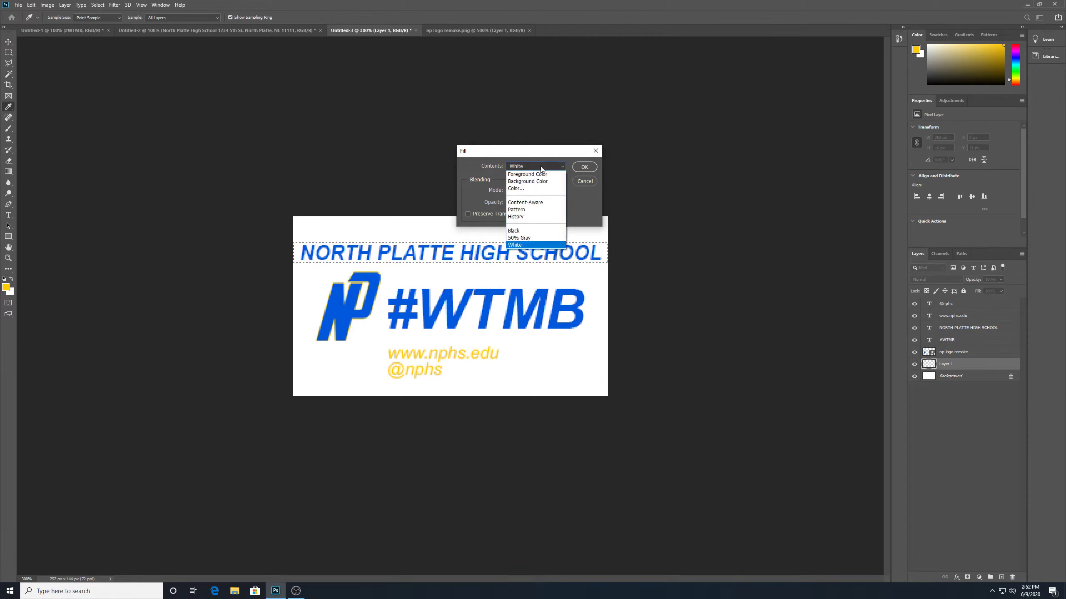
pyautogui.click(517, 188)
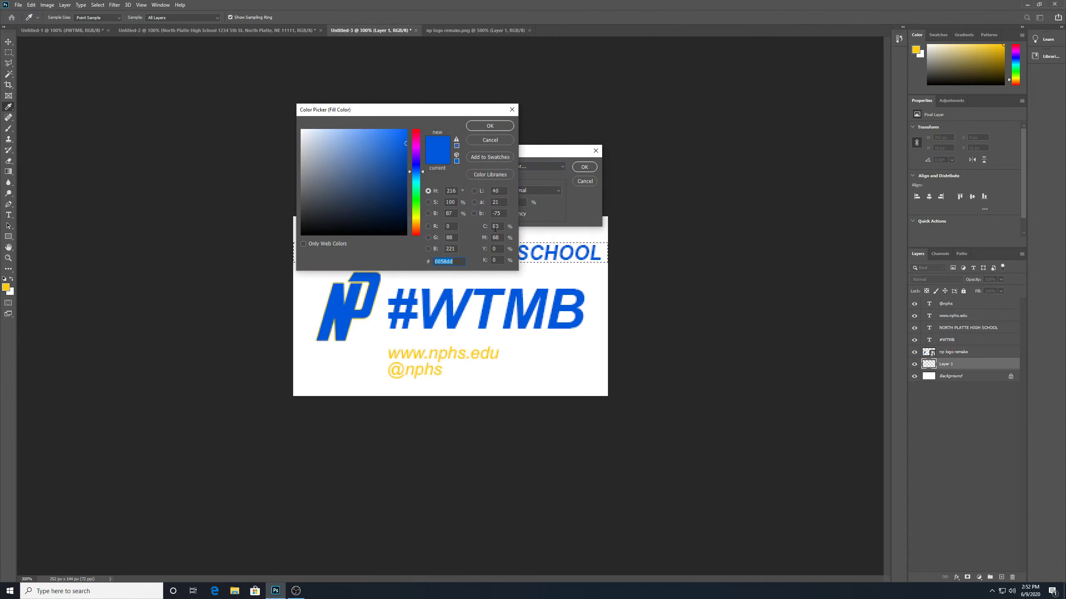
pyautogui.click(489, 126)
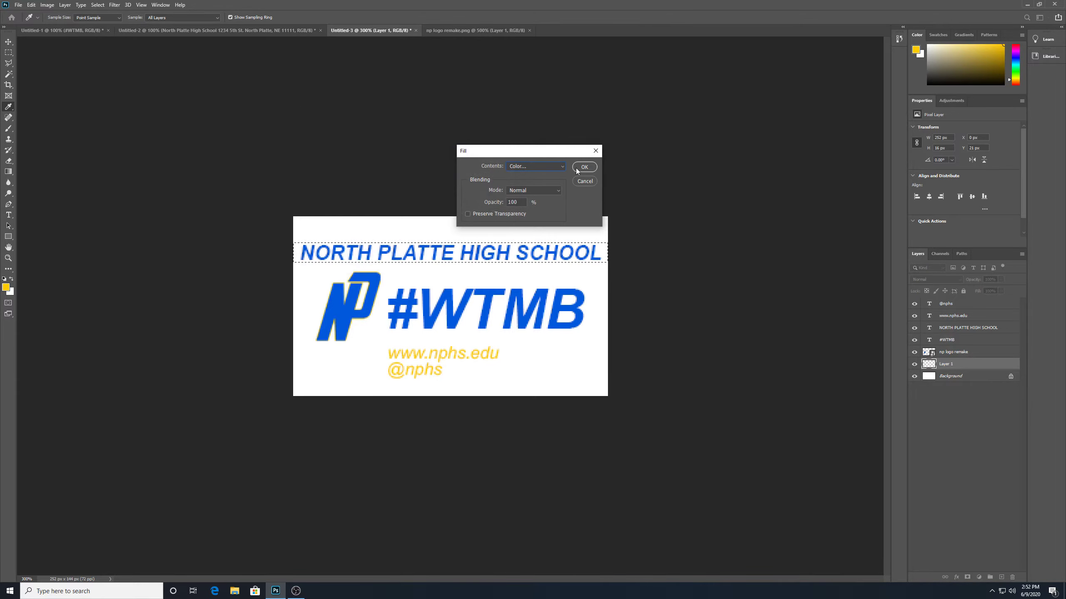
pyautogui.click(584, 167)
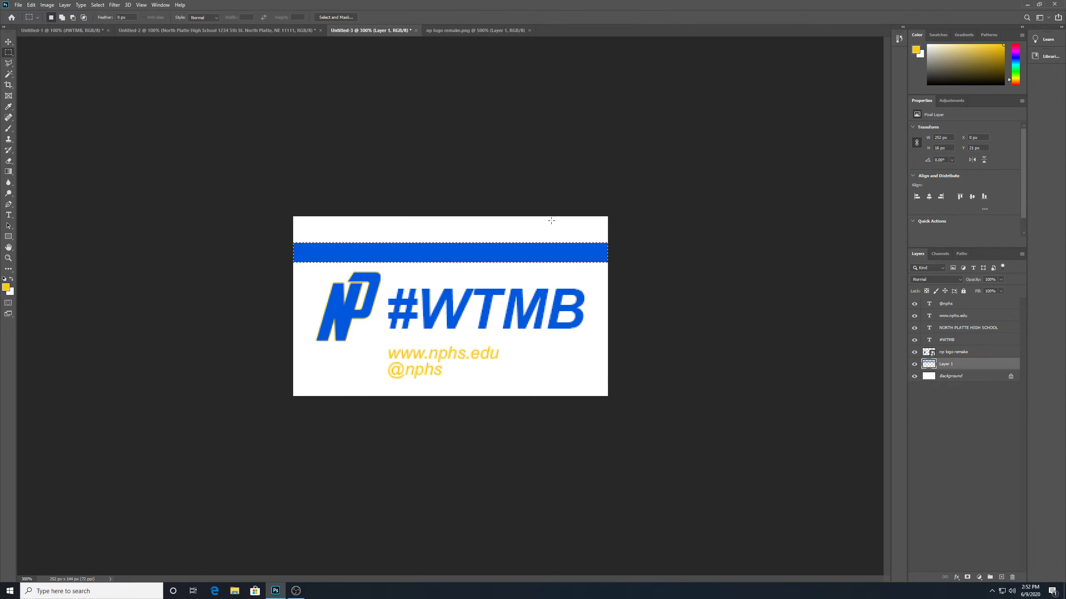
pyautogui.hotkey('ctrl', 'd')
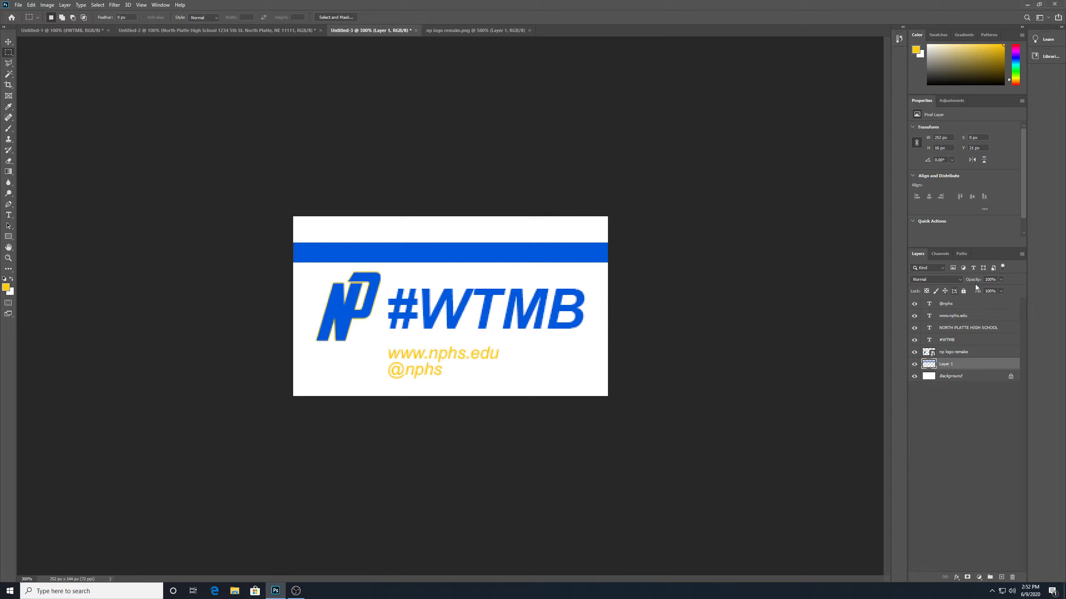
# Recolor the NORTH PLATTE HIGH SCHOOL text to white (ffffff)
pyautogui.click(965, 328)
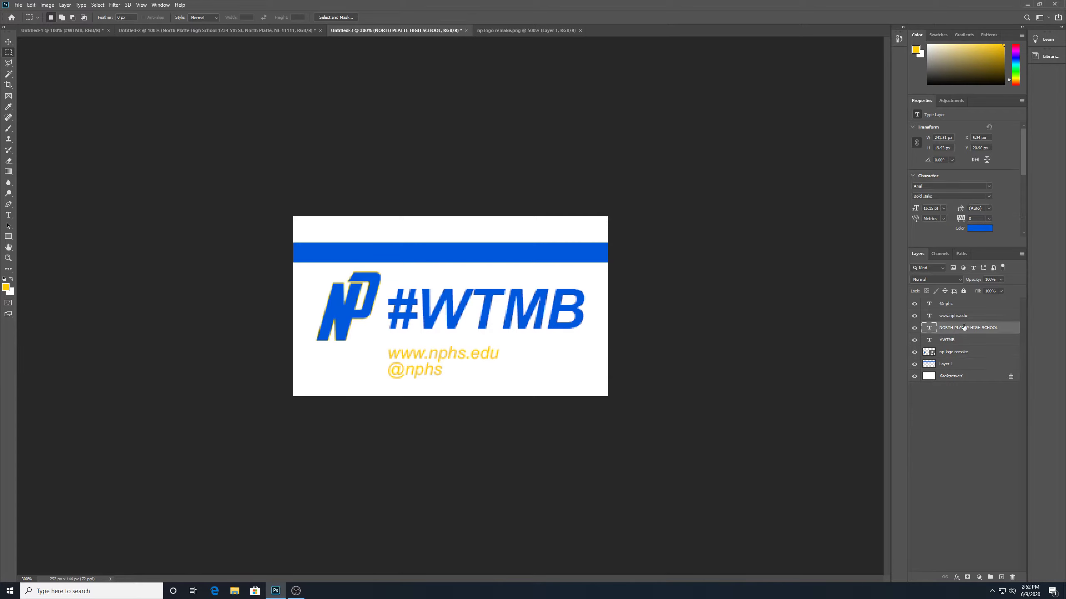
pyautogui.doubleClick(930, 331)
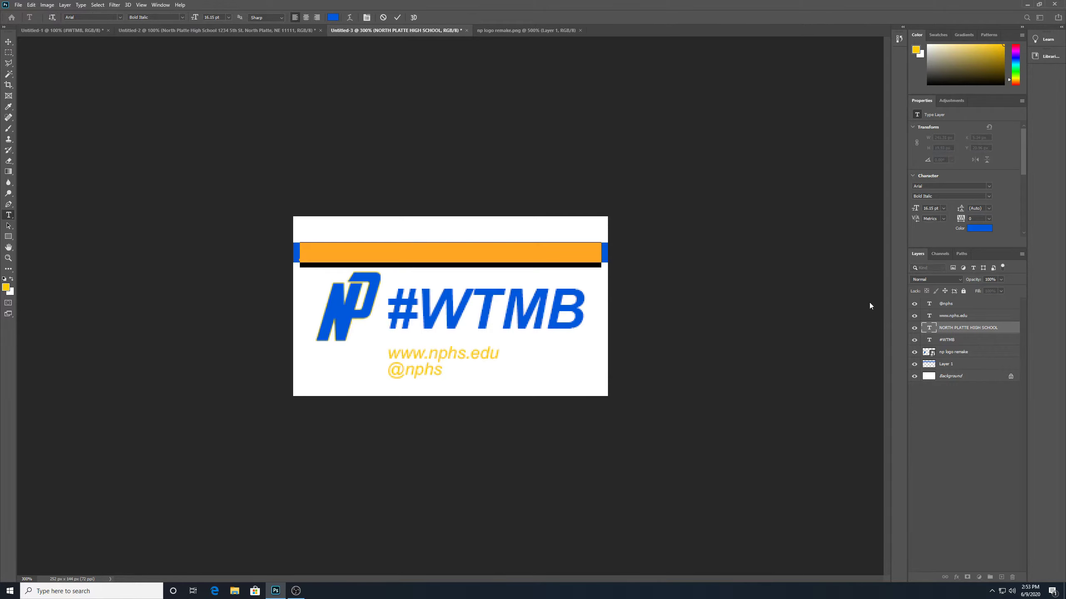
pyautogui.click(333, 17)
pyautogui.write('ffffff')
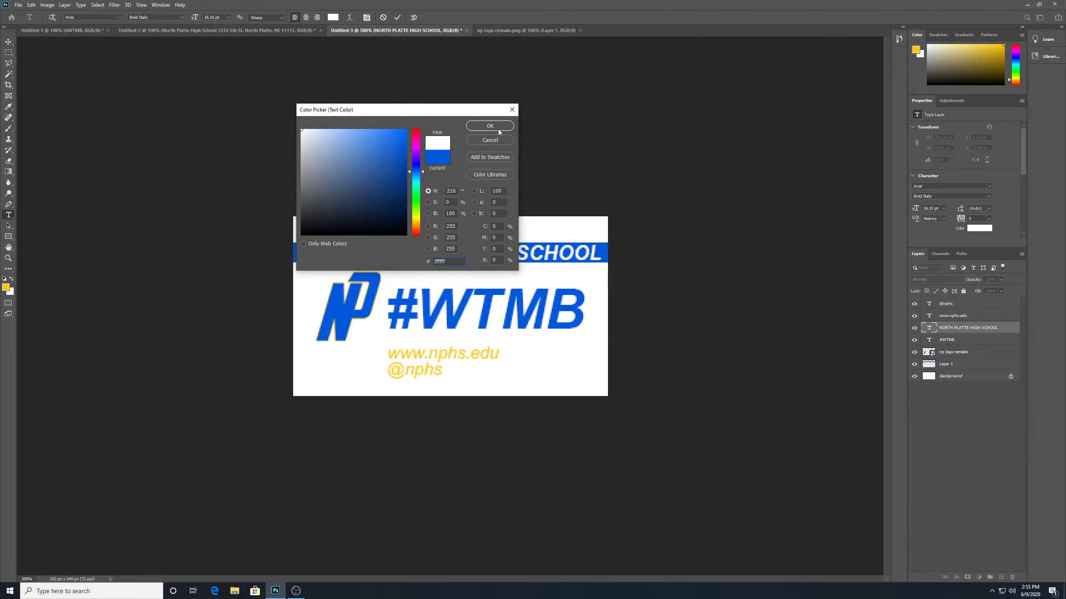
pyautogui.click(489, 126)
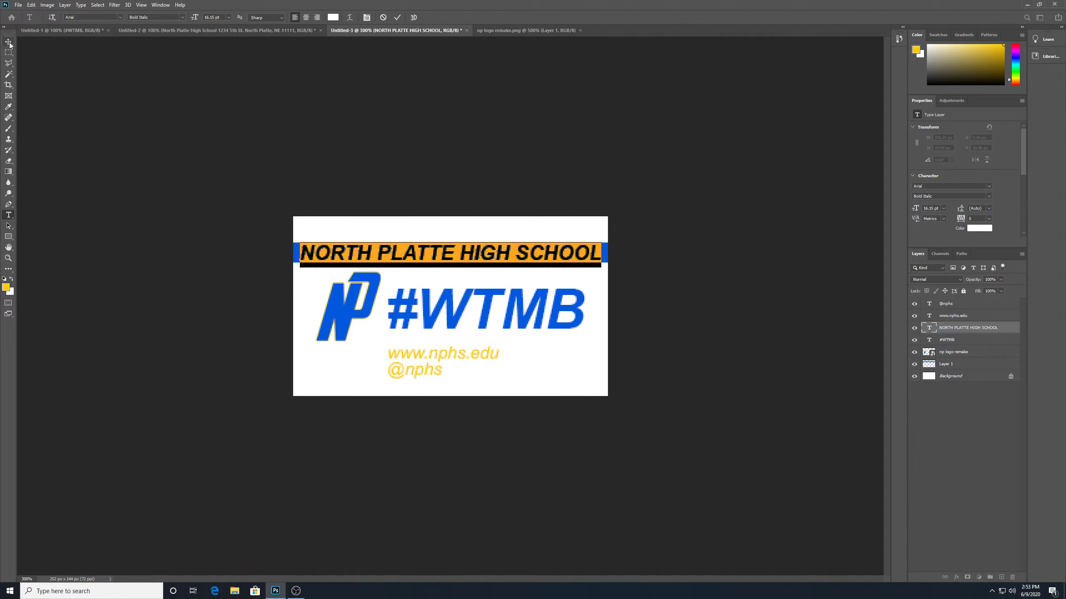
pyautogui.hotkey('ctrl', 'Return')
pyautogui.press('v')
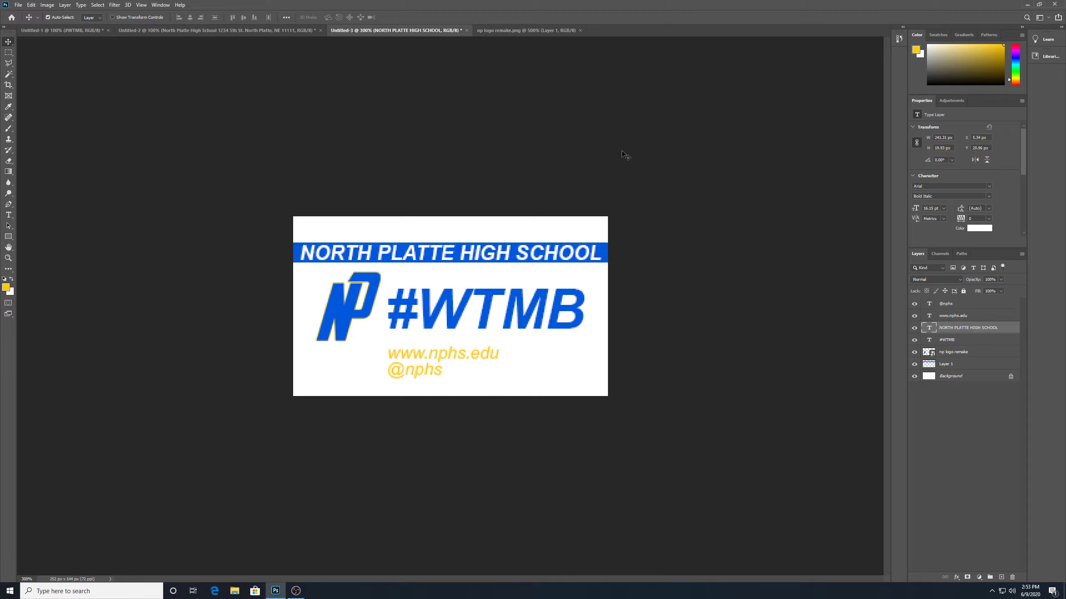
# Close the np logo remake.png document
pyautogui.hotkey('ctrl', '-')
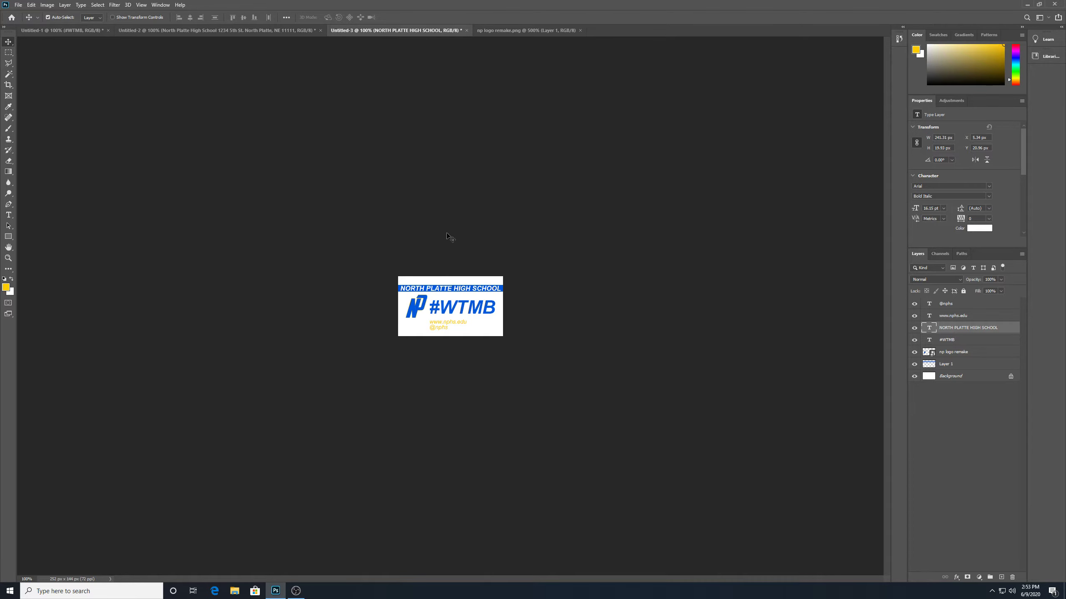
pyautogui.click(498, 32)
pyautogui.click(579, 31)
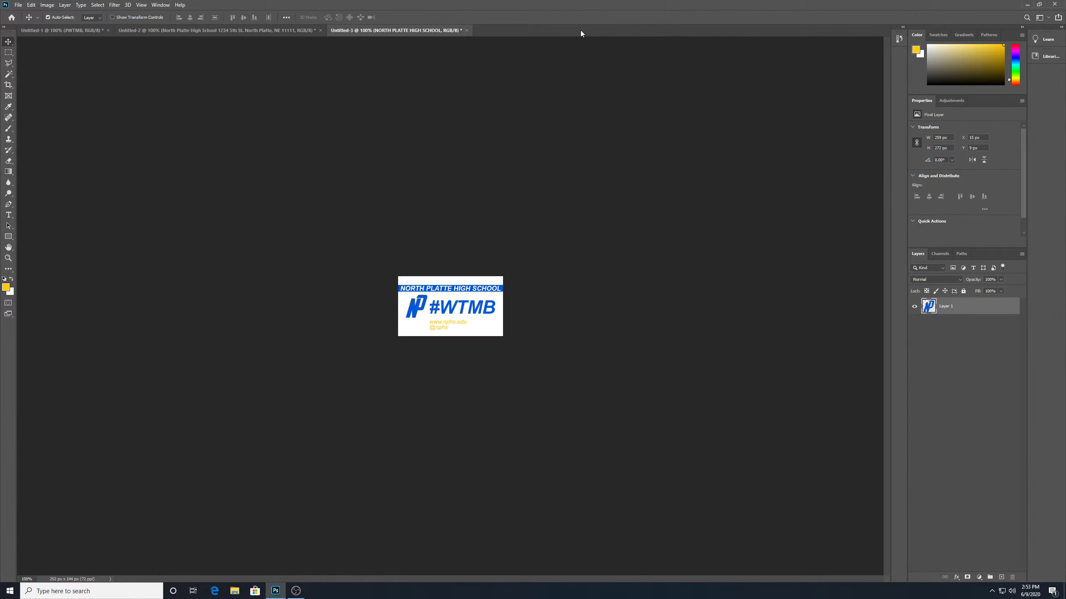
# Compare the letterhead, envelope and card designs, checking the logo, colors and lettering style for consistency
pyautogui.click(289, 32)
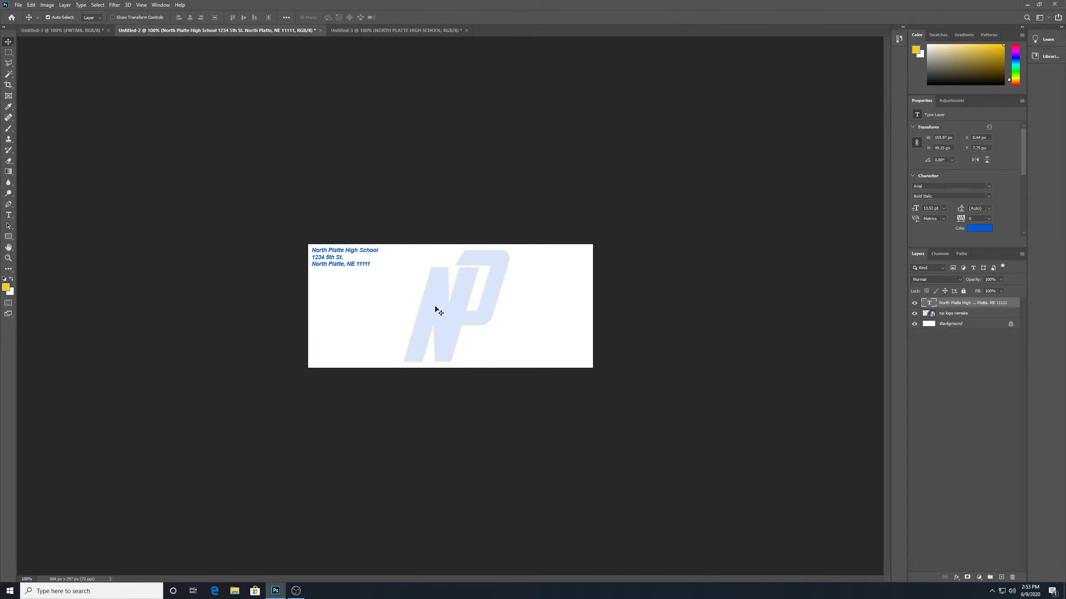
pyautogui.click(75, 30)
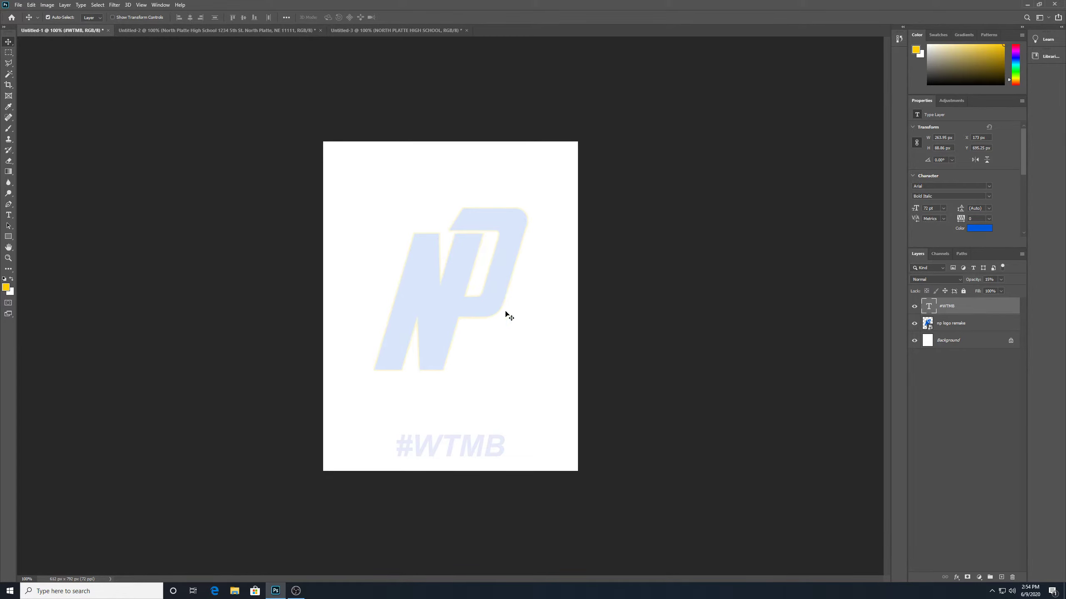
pyautogui.click(162, 30)
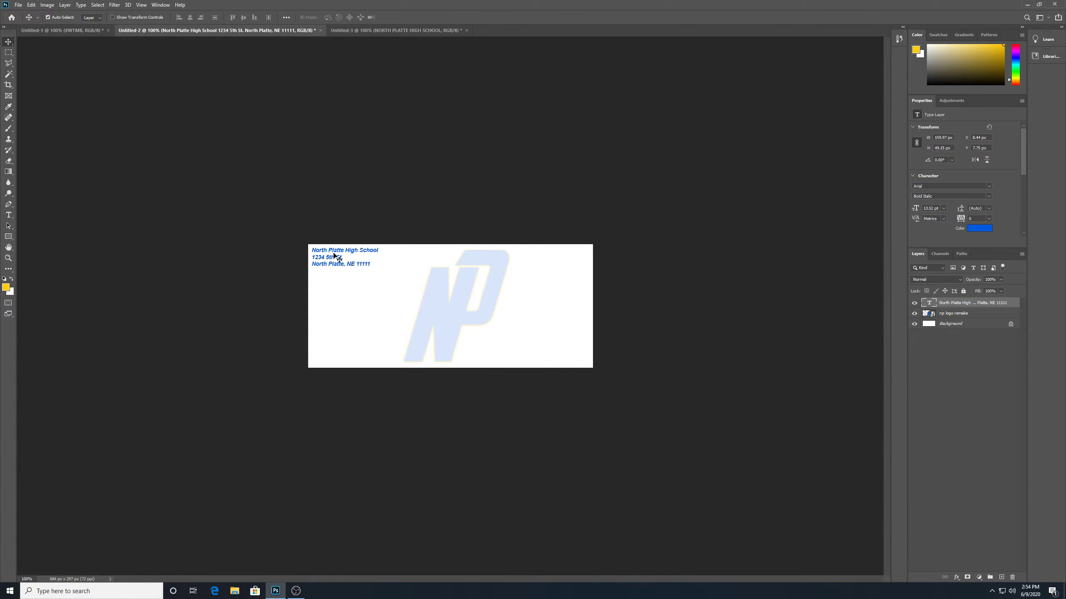
pyautogui.click(386, 31)
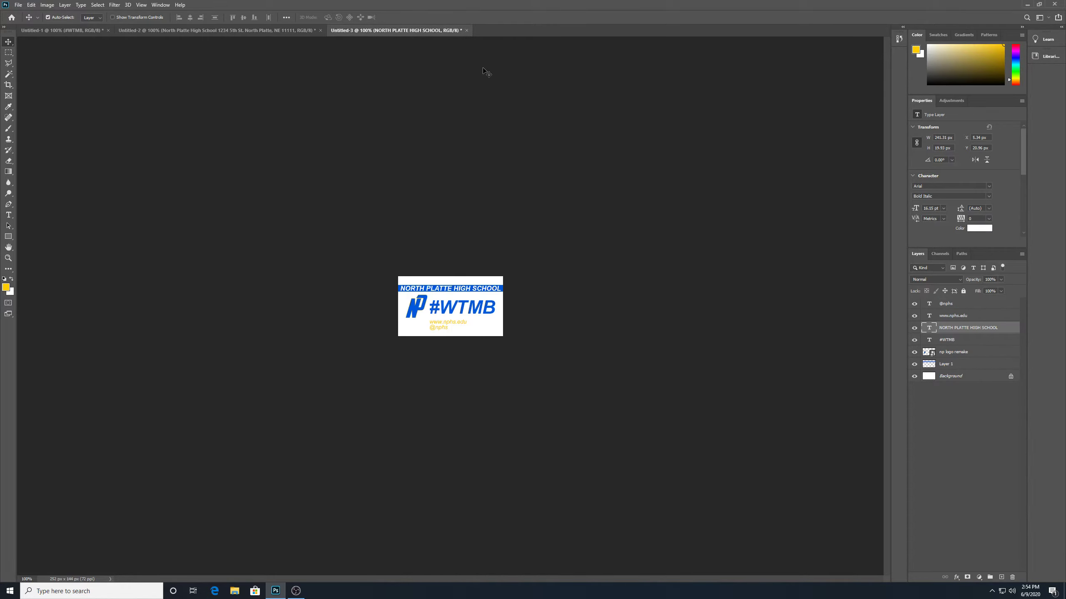
pyautogui.click(243, 30)
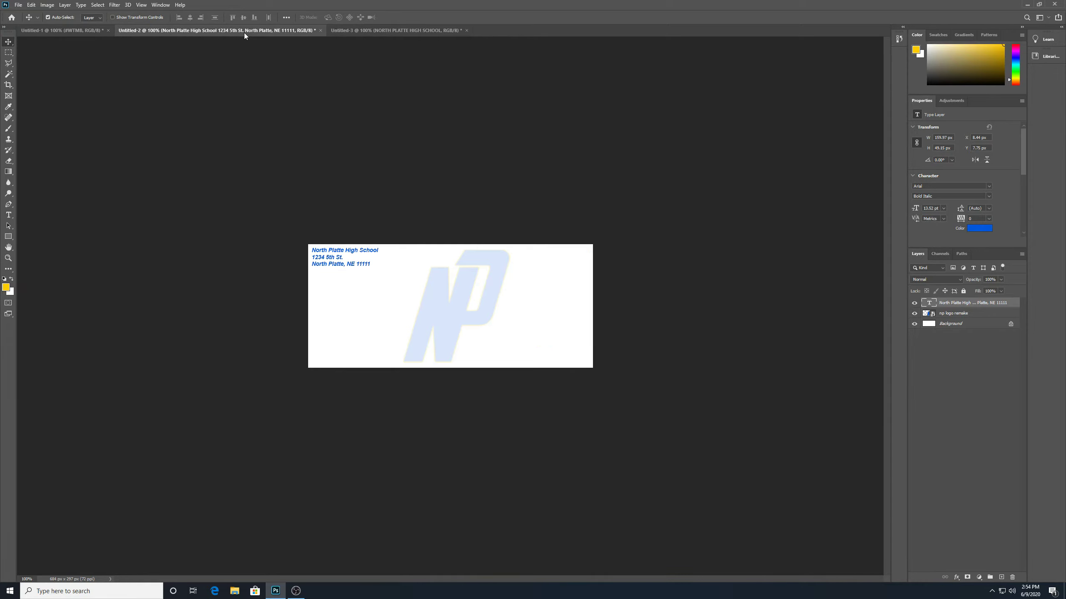
pyautogui.click(368, 31)
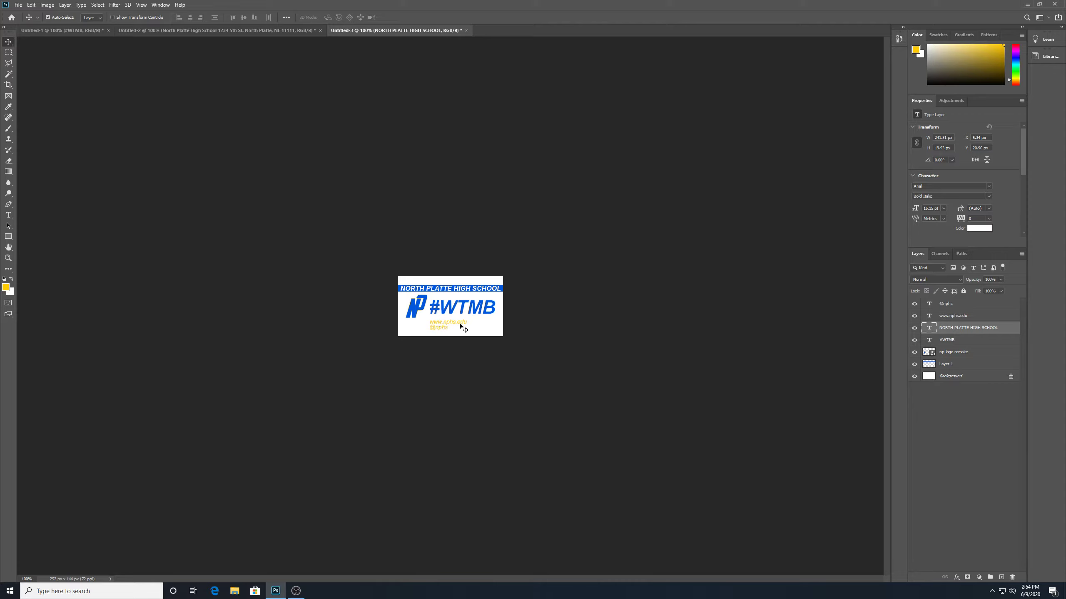
pyautogui.click(273, 32)
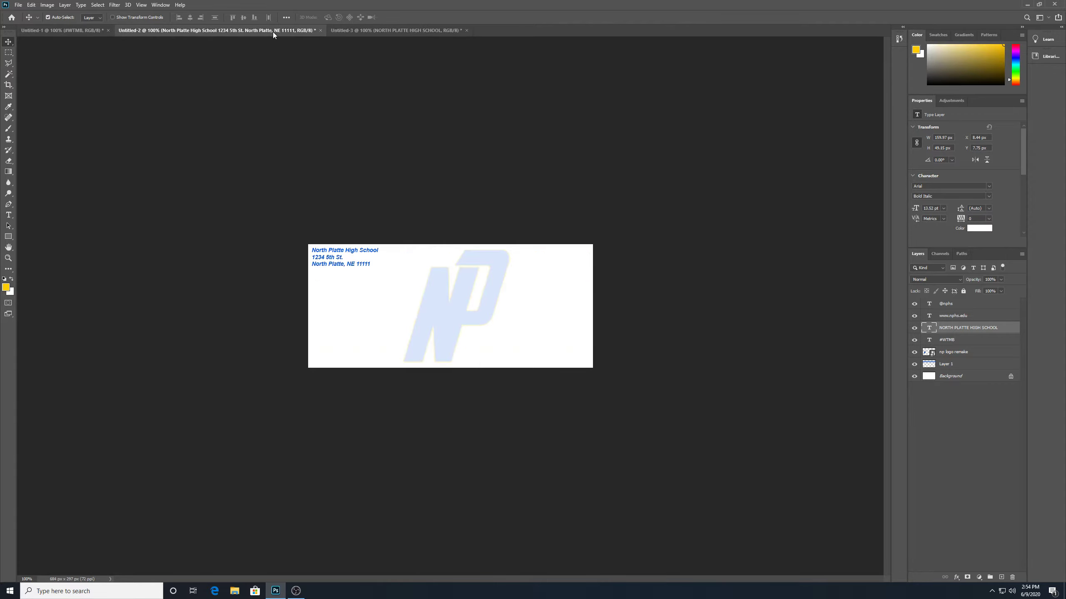
pyautogui.click(8, 218)
pyautogui.click(359, 252)
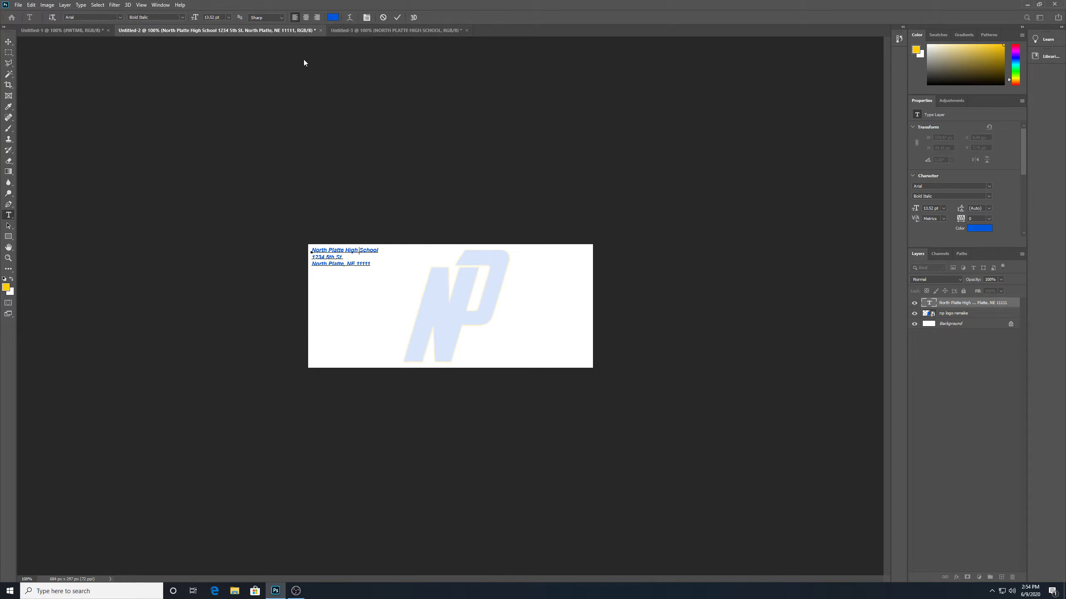
pyautogui.click(8, 42)
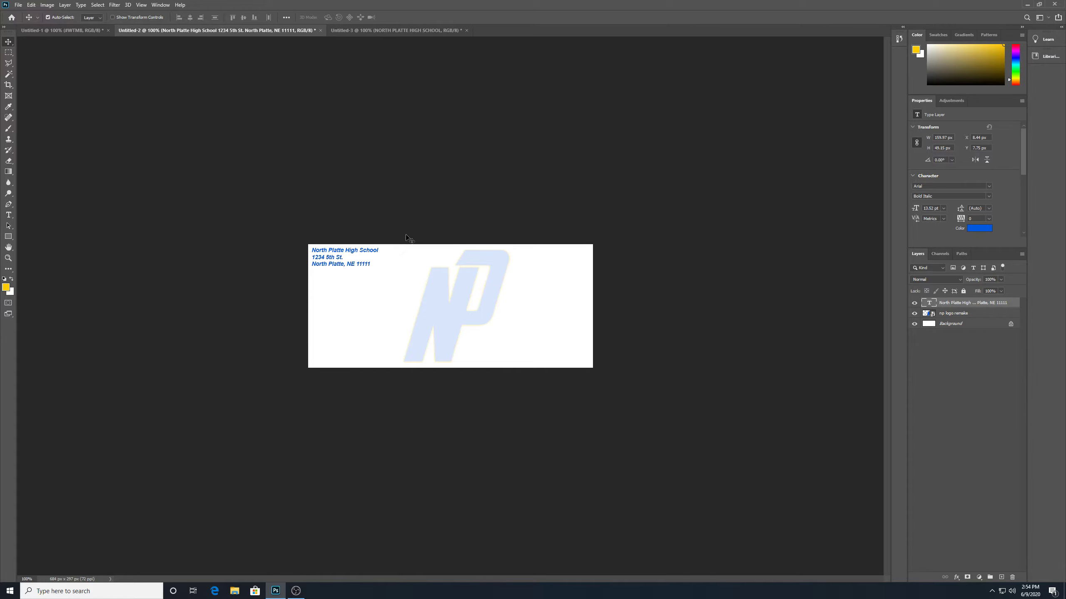
pyautogui.click(358, 31)
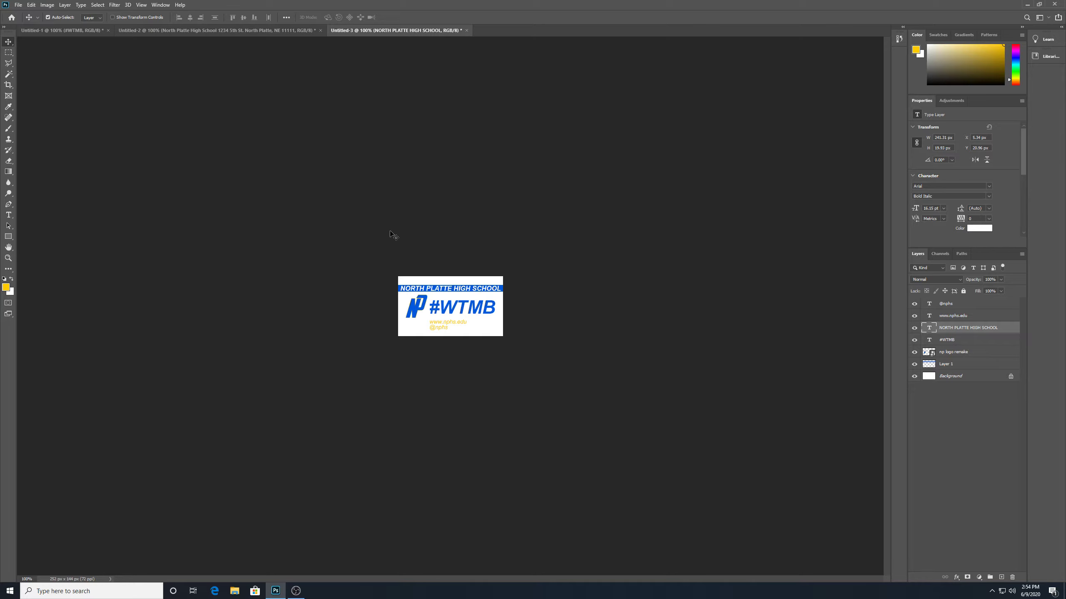
pyautogui.click(240, 31)
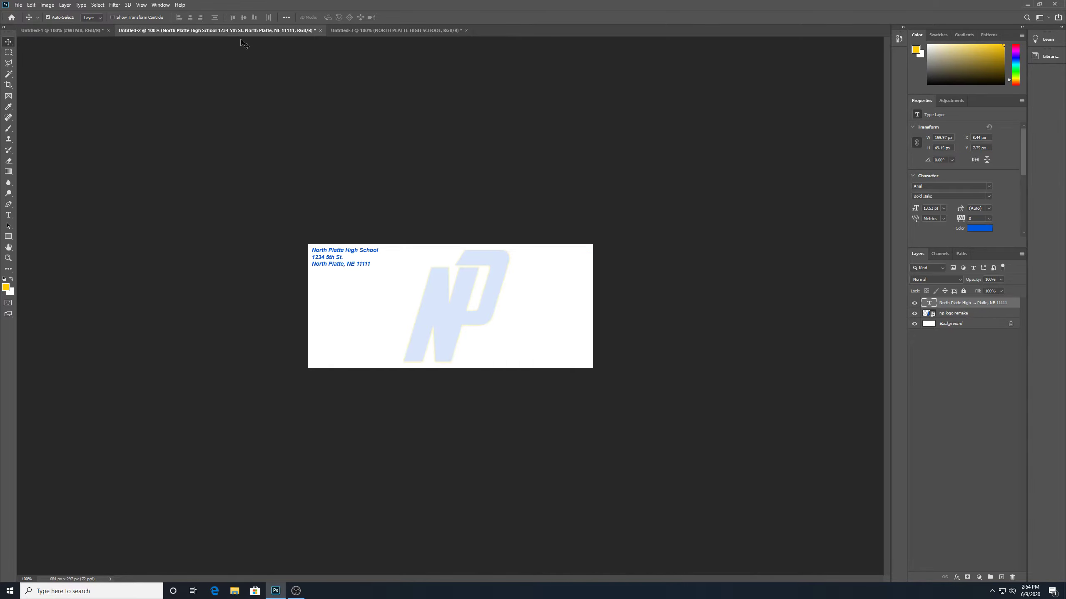
# Retype the school name in the envelope's return address in capitals as "NORTH PLATTE HIGH SCHOOL"
pyautogui.click(8, 215)
pyautogui.click(376, 248)
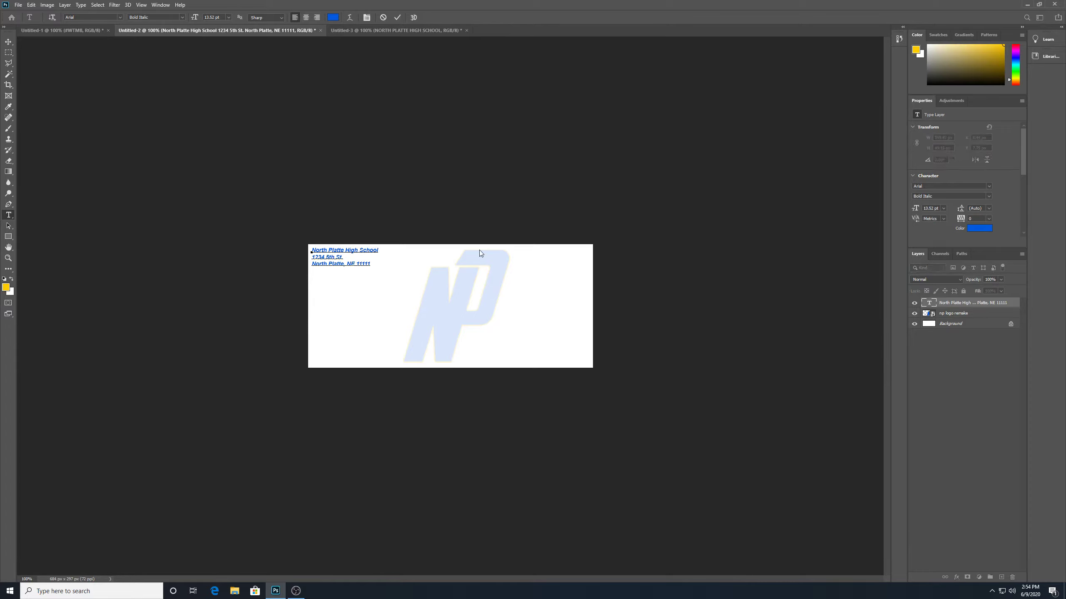
pyautogui.press('BackSpace')
pyautogui.press('BackSpace')
pyautogui.press('BackSpace')
pyautogui.press('BackSpace')
pyautogui.press('BackSpace')
pyautogui.press('BackSpace')
pyautogui.press('BackSpace')
pyautogui.press('BackSpace')
pyautogui.press('BackSpace')
pyautogui.press('BackSpace')
pyautogui.press('BackSpace')
pyautogui.press('BackSpace')
pyautogui.press('BackSpace')
pyautogui.press('BackSpace')
pyautogui.press('BackSpace')
pyautogui.press('BackSpace')
pyautogui.press('BackSpace')
pyautogui.press('BackSpace')
pyautogui.press('BackSpace')
pyautogui.press('BackSpace')
pyautogui.write('ORTH PLATTE HIGH SCHOOL')
# Try the envelope's street line in capitals and restore its lowercase ordinal ending and "St." abbreviation
pyautogui.press('BackSpace')
pyautogui.press('BackSpace')
pyautogui.press('BackSpace')
pyautogui.press('BackSpace')
pyautogui.press('BackSpace')
pyautogui.write('5TH ST')
pyautogui.press('Left')
pyautogui.press('Left')
pyautogui.press('Left')
pyautogui.press('BackSpace')
pyautogui.press('BackSpace')
pyautogui.write('th')
pyautogui.press('Right')
pyautogui.press('BackSpace')
pyautogui.press('BackSpace')
pyautogui.write('st')
pyautogui.press('BackSpace')
pyautogui.press('BackSpace')
pyautogui.write('St.')
# Retype the city name on the last line of the envelope's return address in capitals
pyautogui.press('BackSpace')
pyautogui.press('BackSpace')
pyautogui.press('BackSpace')
pyautogui.press('BackSpace')
pyautogui.press('BackSpace')
pyautogui.press('BackSpace')
pyautogui.press('BackSpace')
pyautogui.press('BackSpace')
pyautogui.write('NORTH PLAT')
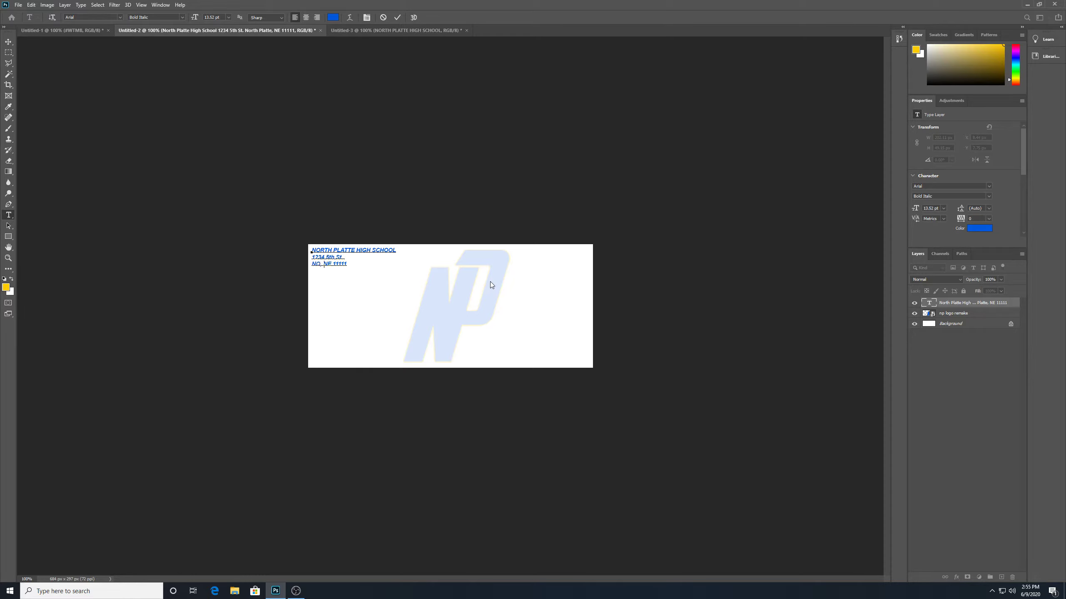
pyautogui.write('TE')
# Spell out the "St." abbreviation on the envelope's street line as "STREET" in capitals
pyautogui.click(344, 256)
pyautogui.click(345, 256)
pyautogui.write('TREET')
# Save the envelope on the computer as a PNG in the stationery folder, replacing np business envelope, with the smallest file size
pyautogui.click(18, 5)
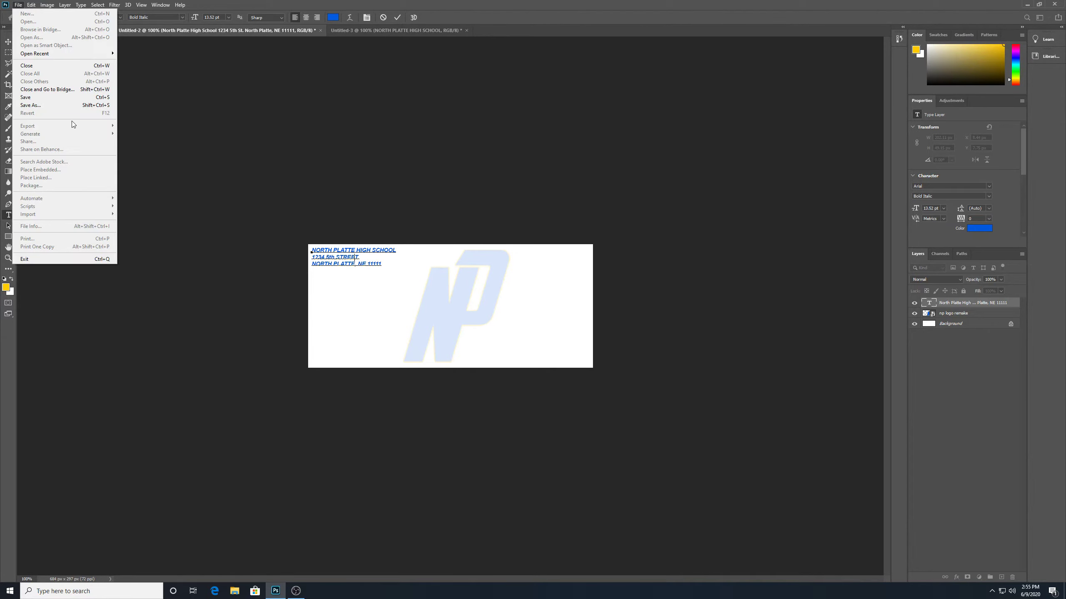
pyautogui.click(67, 105)
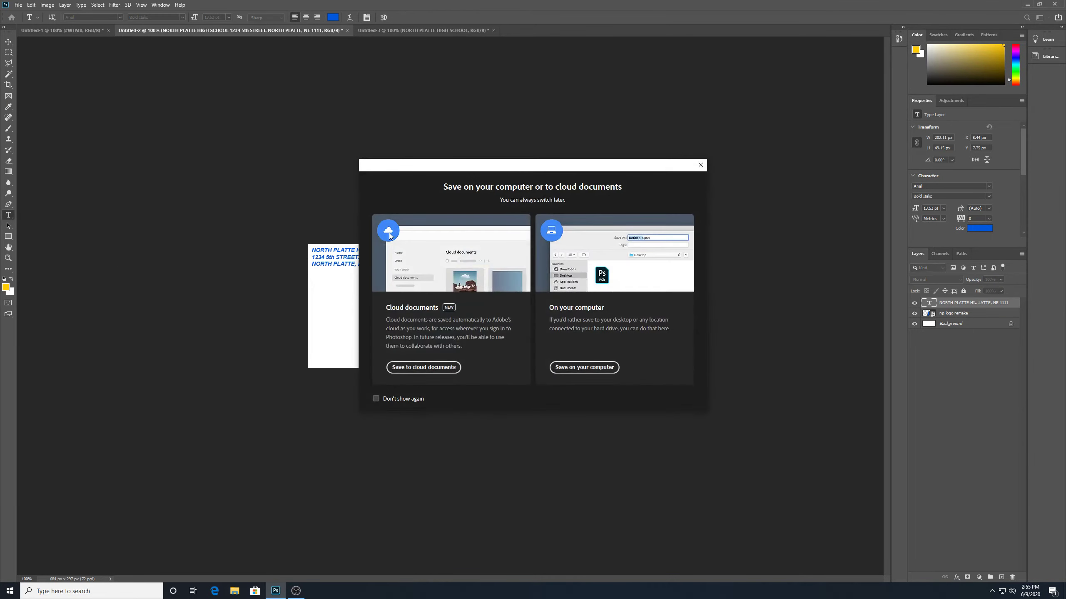
pyautogui.click(584, 367)
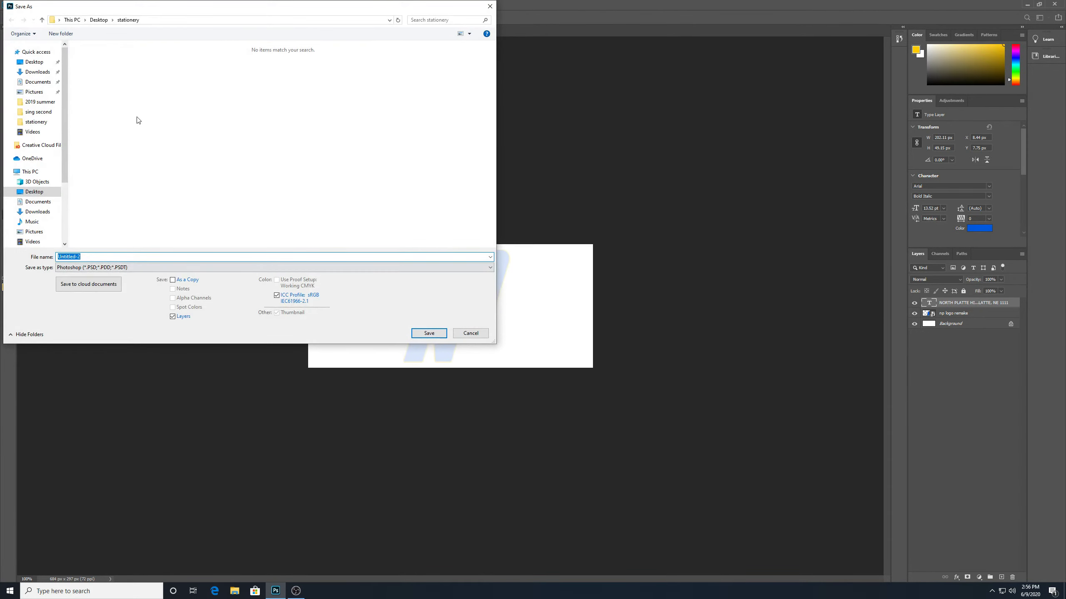
pyautogui.click(147, 267)
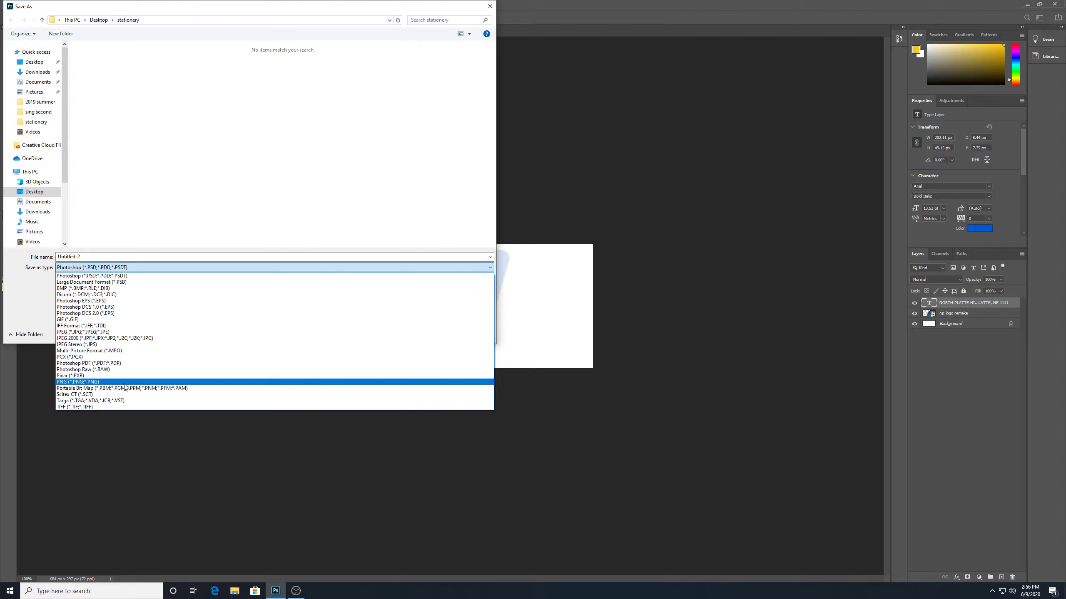
pyautogui.click(127, 381)
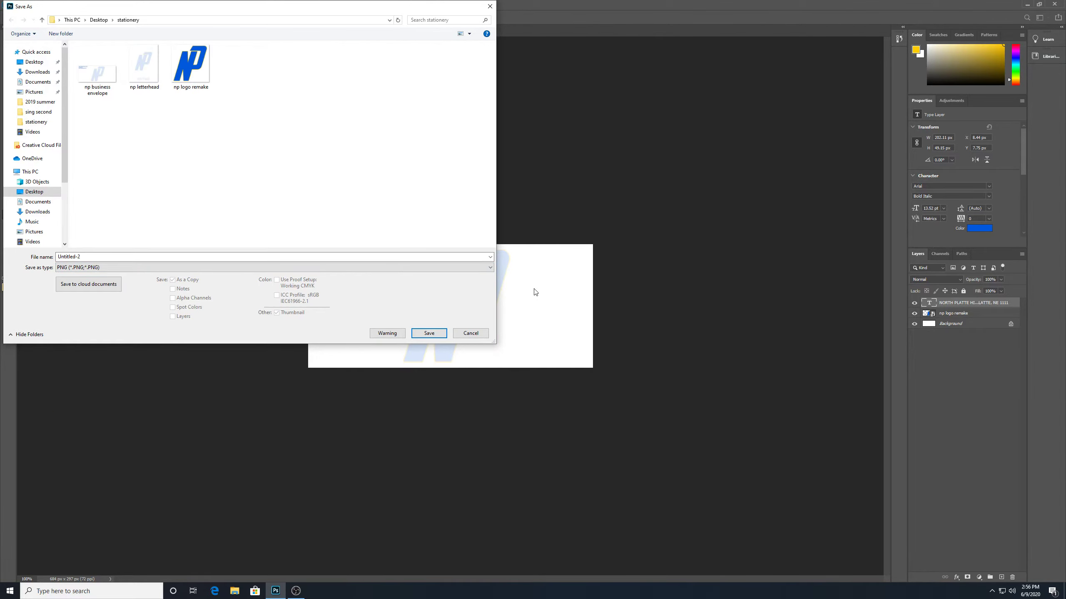
pyautogui.click(86, 76)
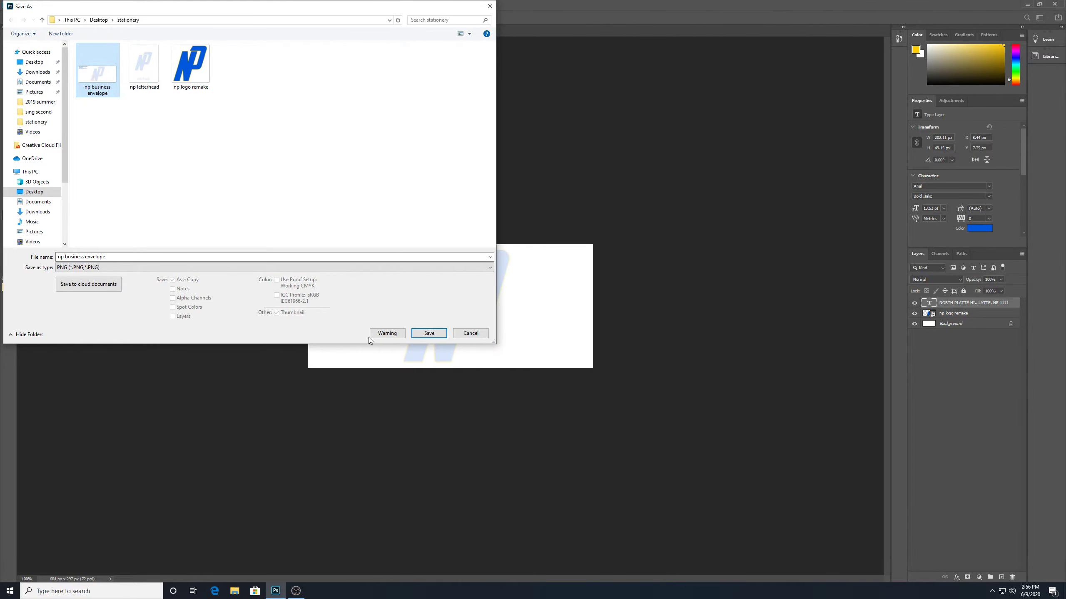
pyautogui.click(429, 334)
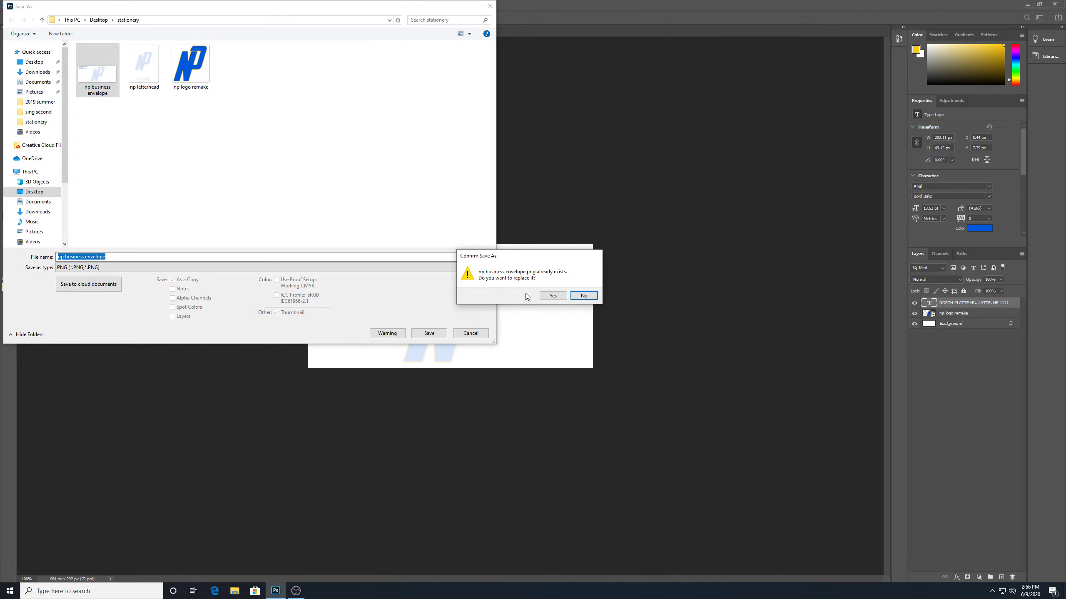
pyautogui.click(560, 298)
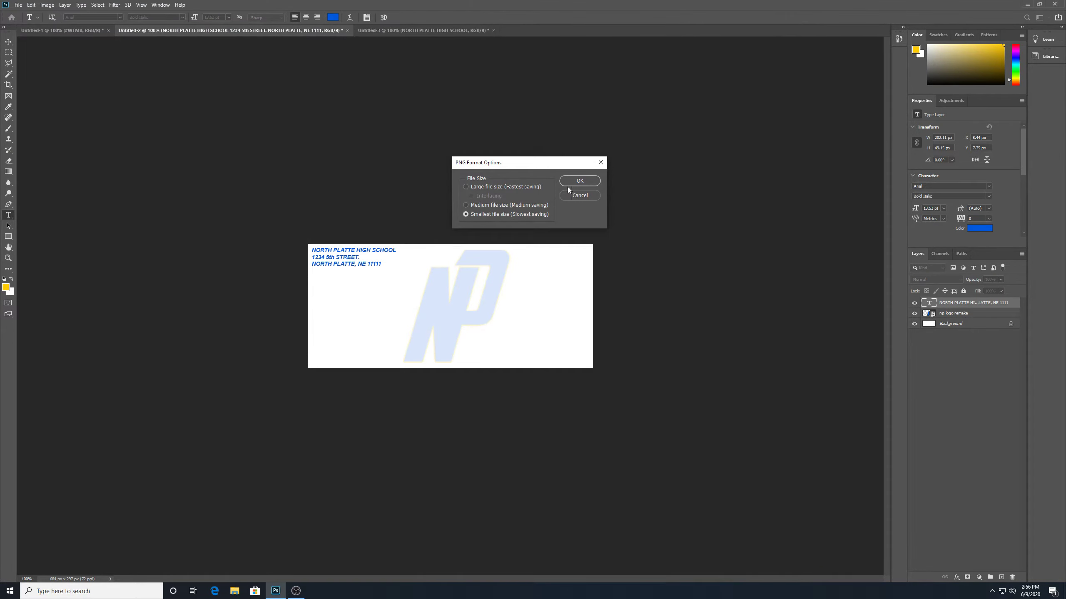
pyautogui.click(578, 181)
# Save the business card on the computer as a PNG named np business card in the stationery folder, with the smallest file size
pyautogui.click(418, 32)
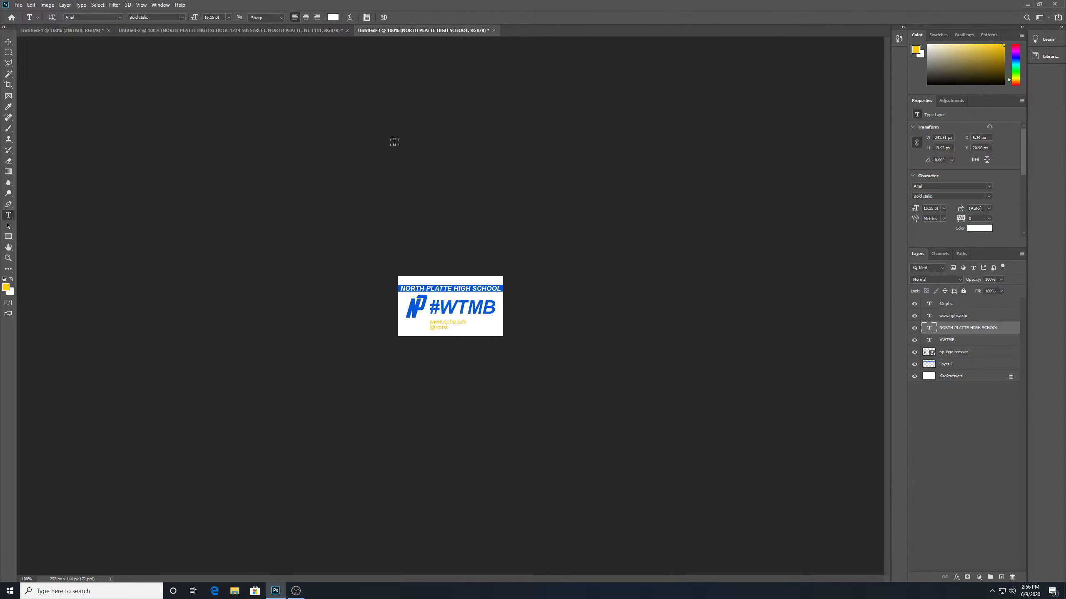
pyautogui.click(18, 4)
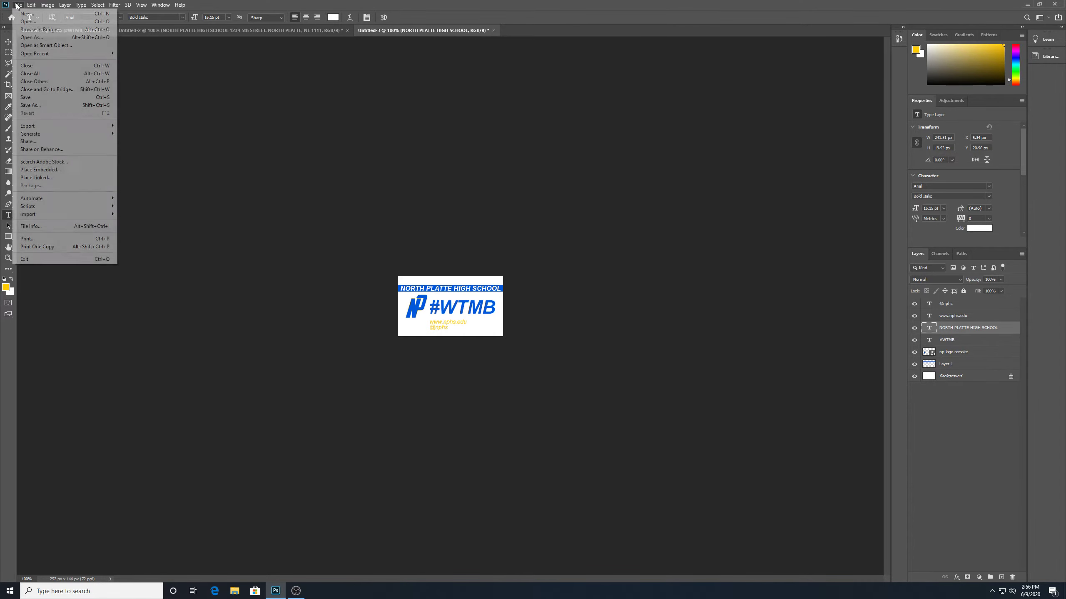
pyautogui.click(43, 106)
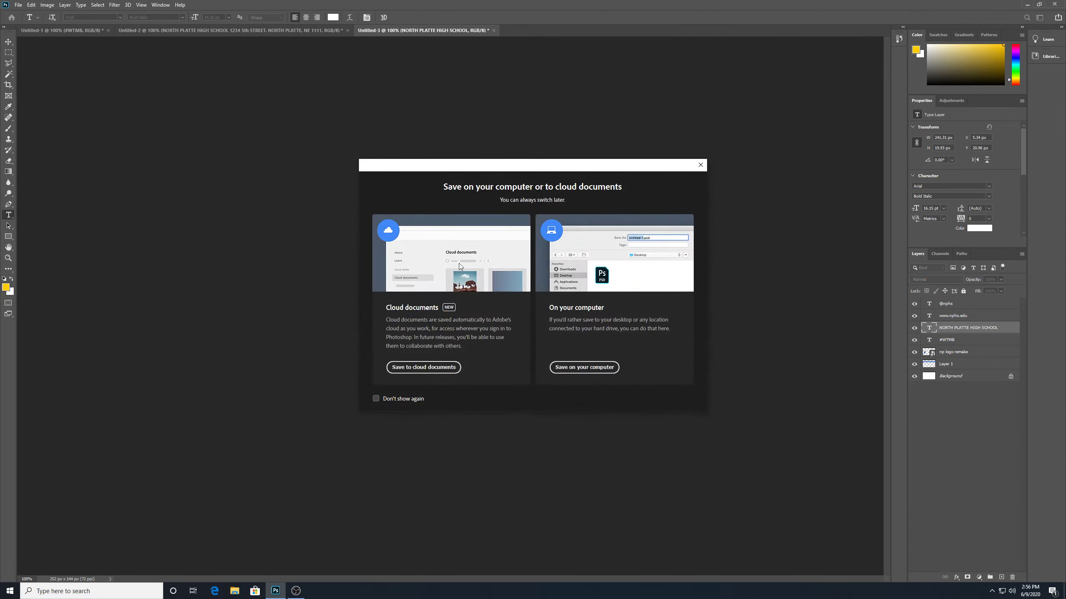
pyautogui.click(567, 367)
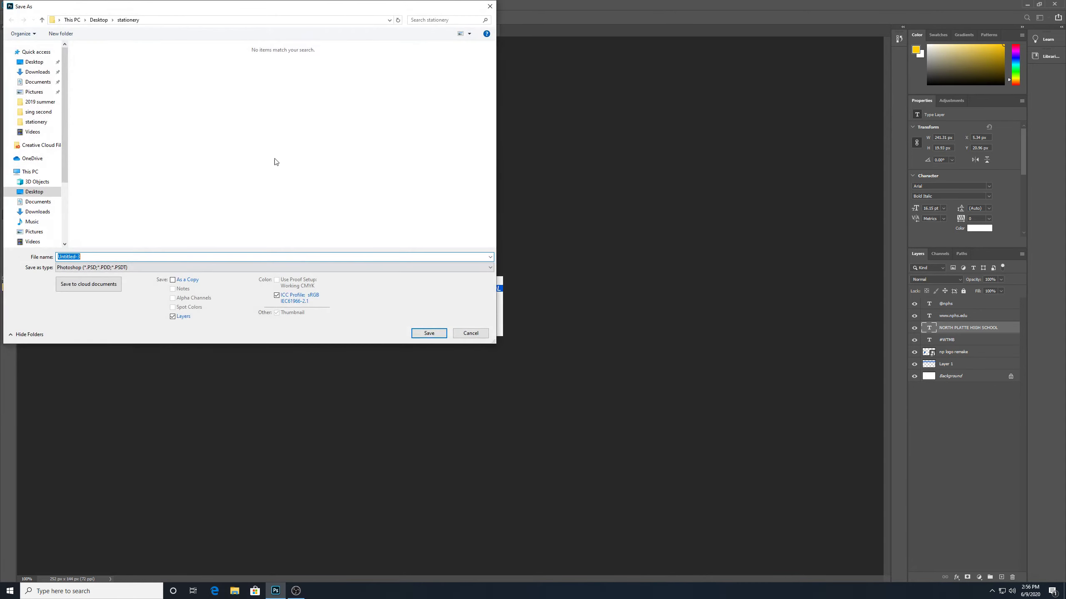
pyautogui.click(158, 270)
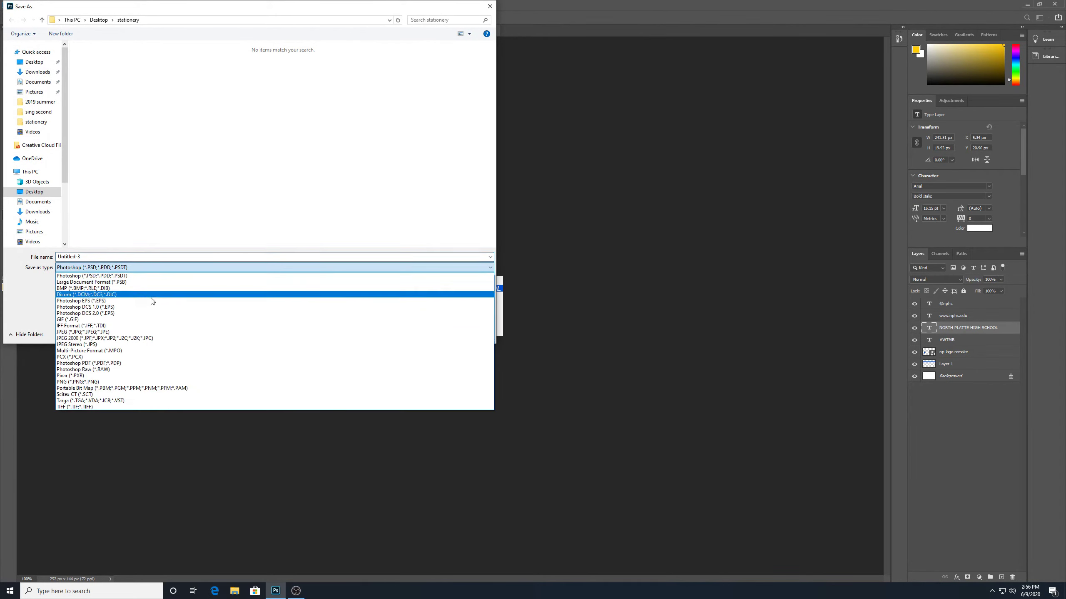
pyautogui.click(165, 382)
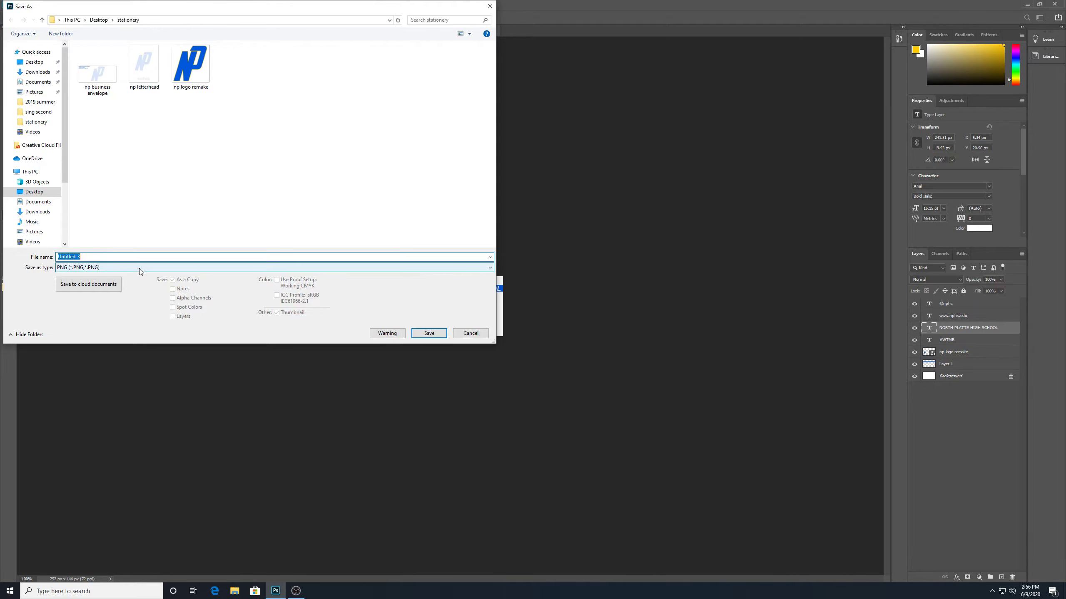
pyautogui.write('np')
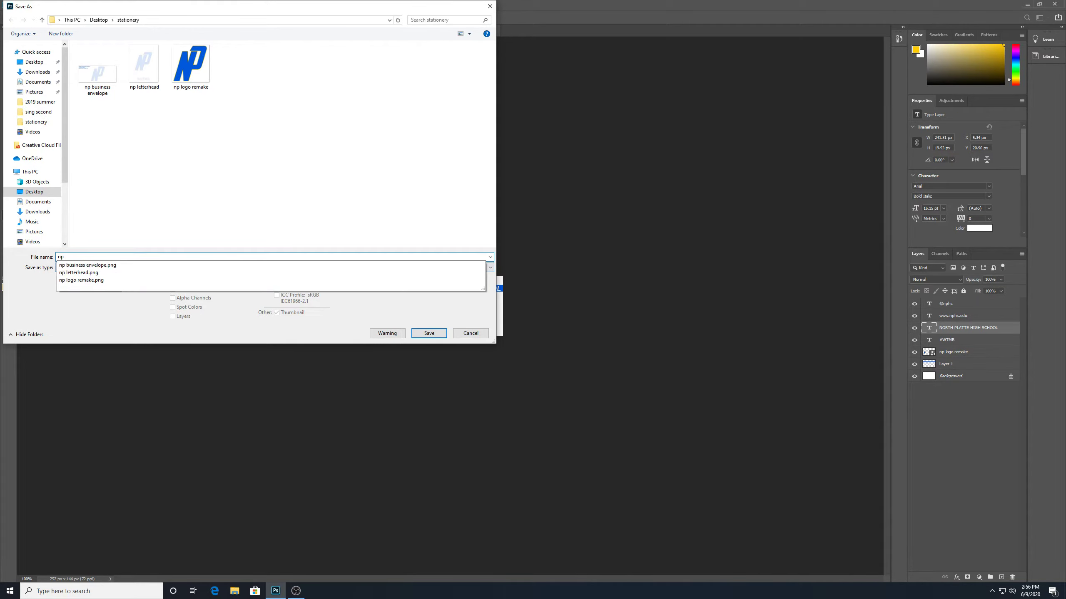
pyautogui.write(' business card')
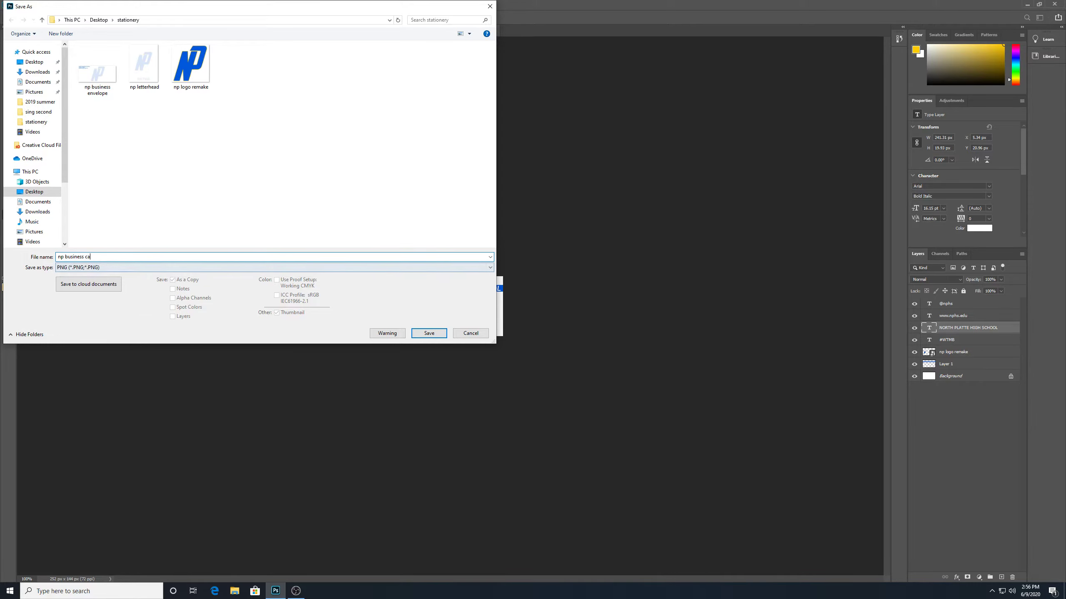
pyautogui.click(429, 333)
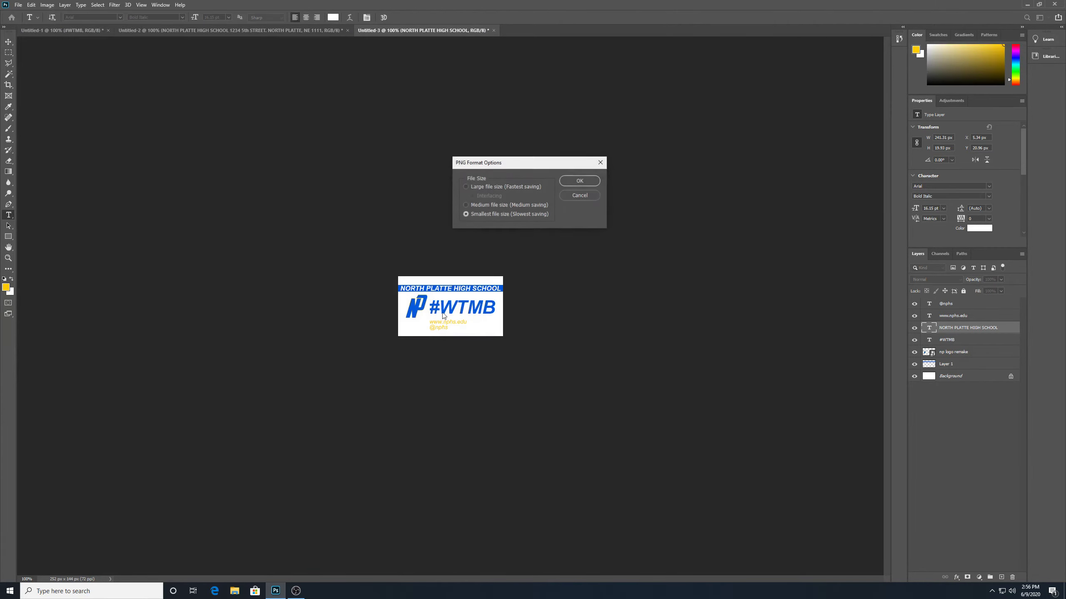
pyautogui.click(594, 179)
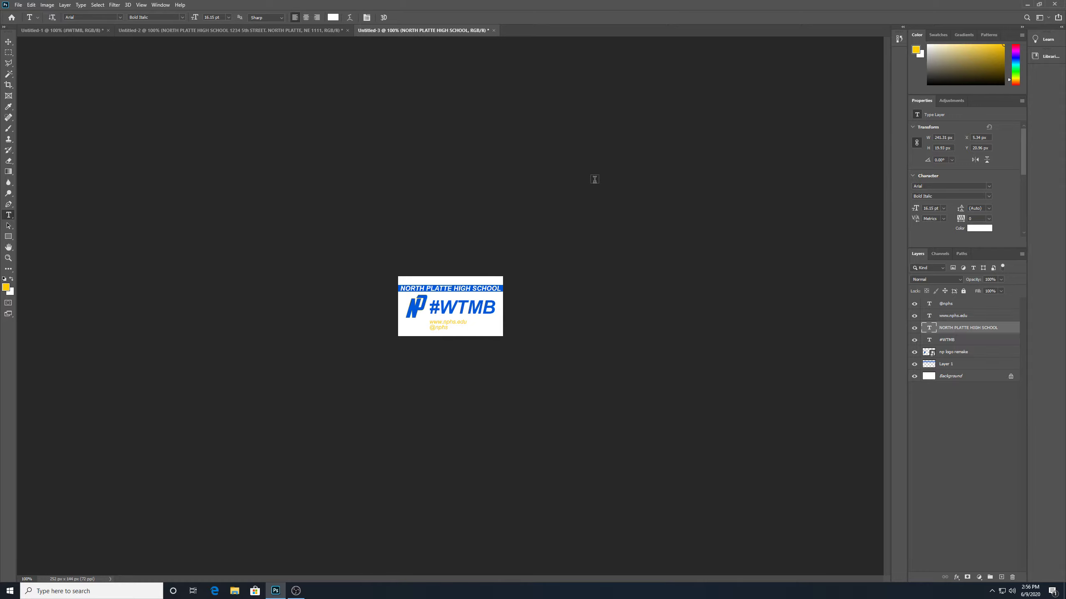
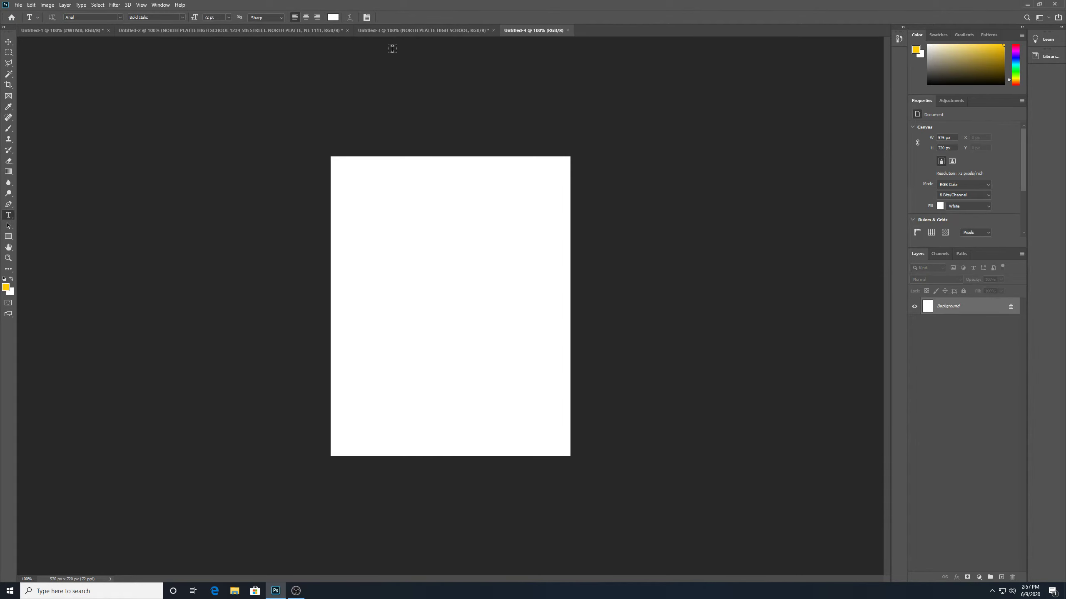
# Set the foreground color to black for the new blank 576 × 720 px document
pyautogui.click(6, 287)
pyautogui.click(301, 234)
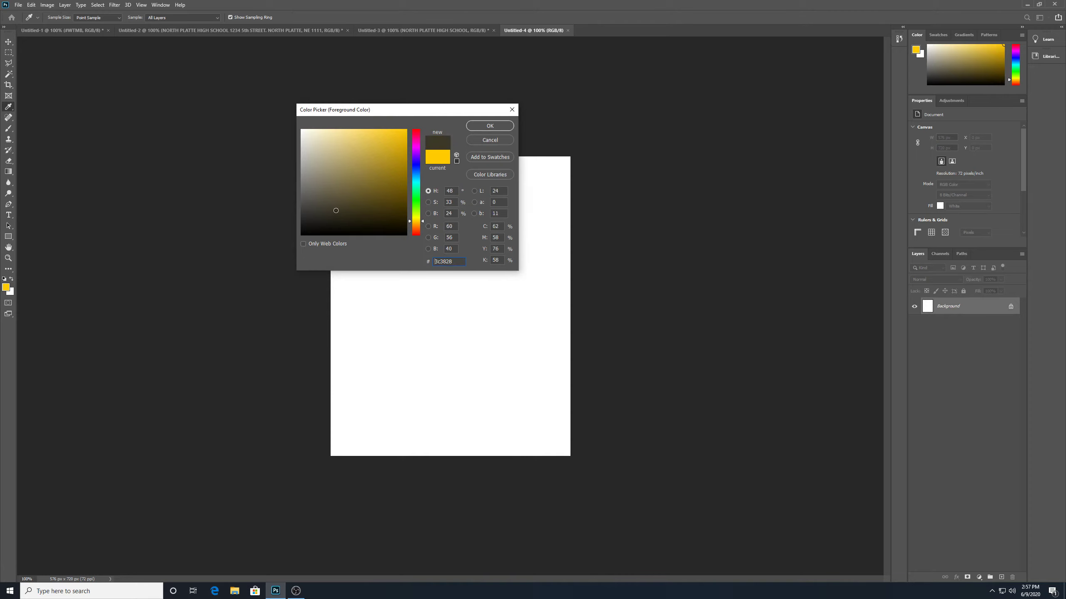
pyautogui.click(488, 125)
pyautogui.press('t')
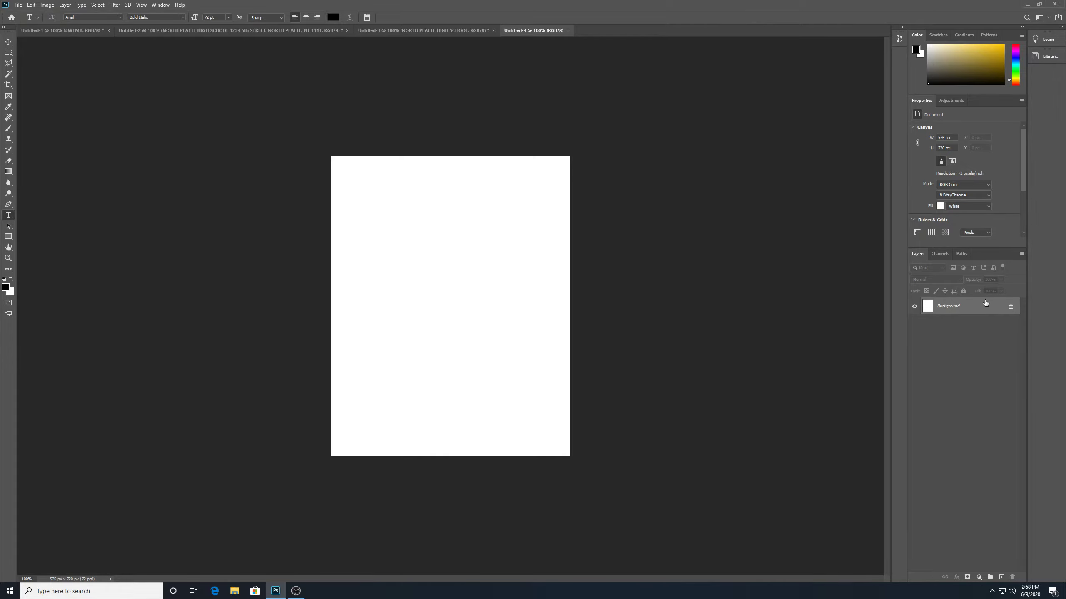
# Unlock the background layer and add a gradient overlay to it at 100% opacity
pyautogui.click(1010, 308)
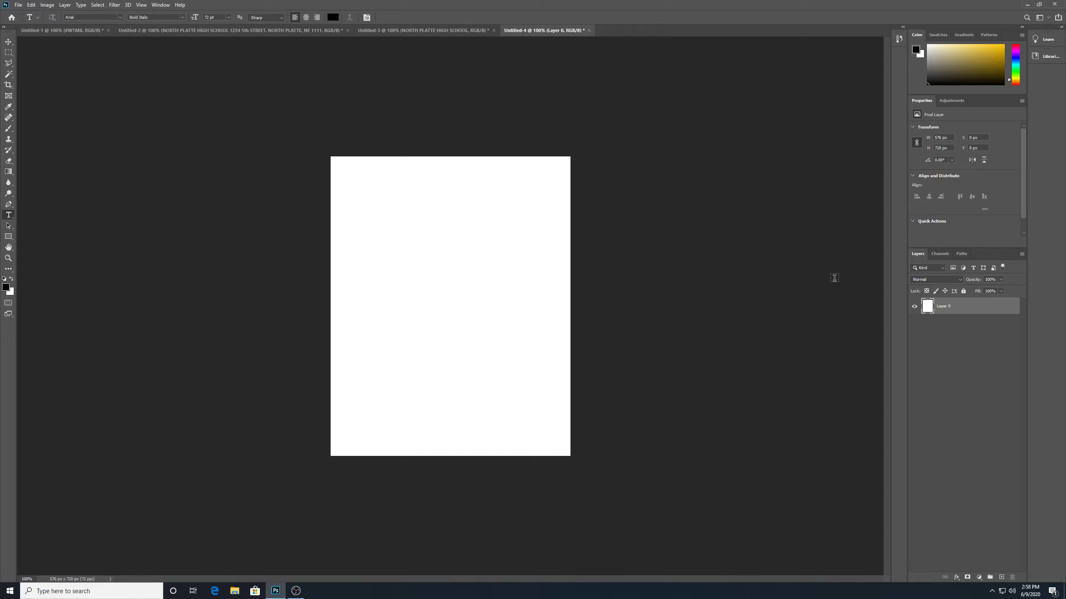
pyautogui.doubleClick(983, 309)
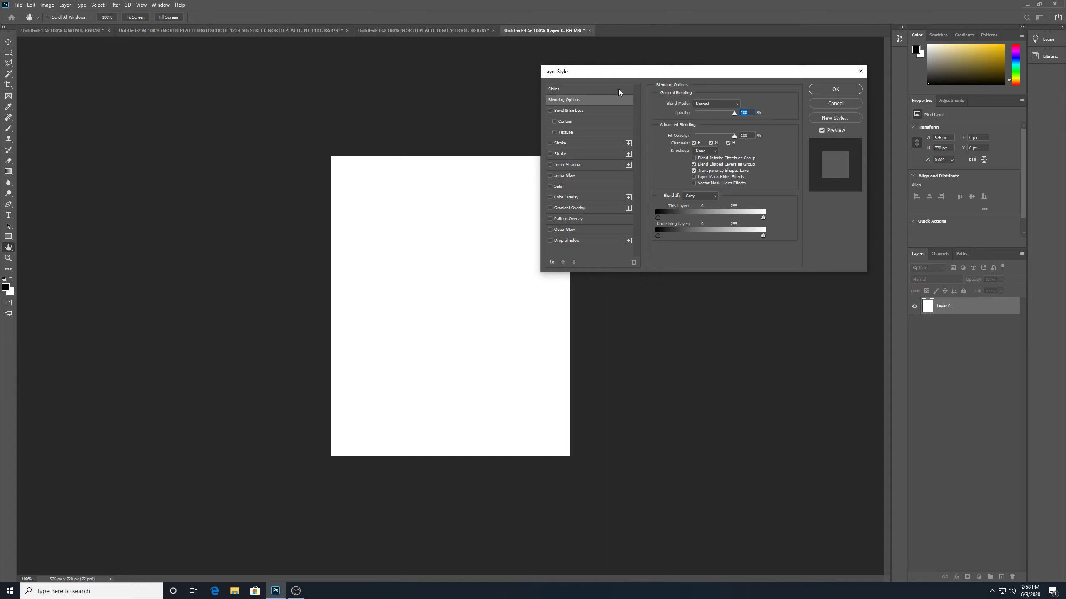
pyautogui.click(595, 208)
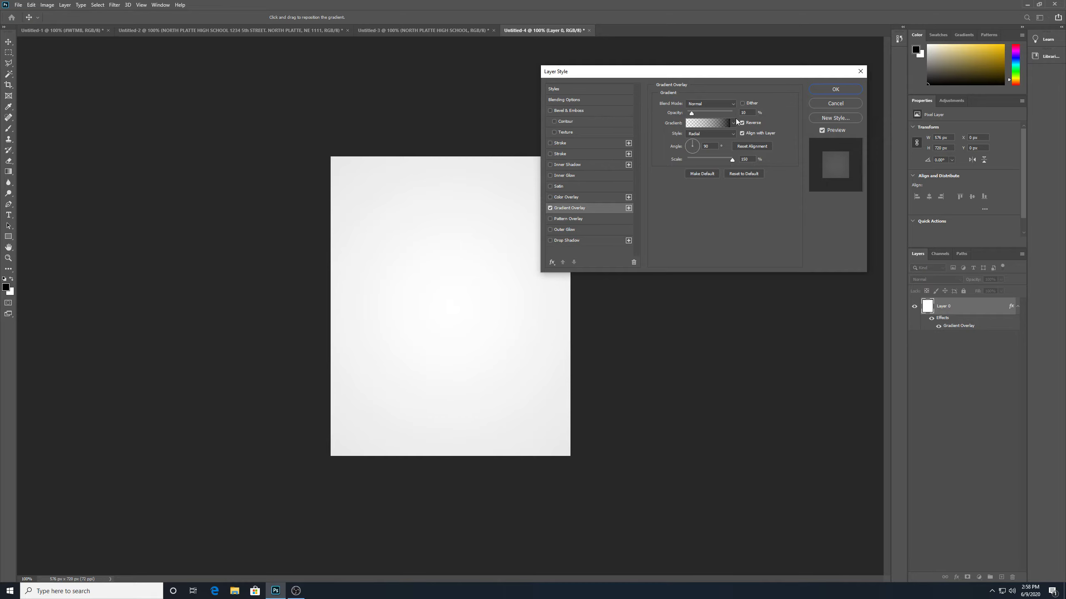
pyautogui.moveTo(692, 114); pyautogui.dragTo(731, 113)
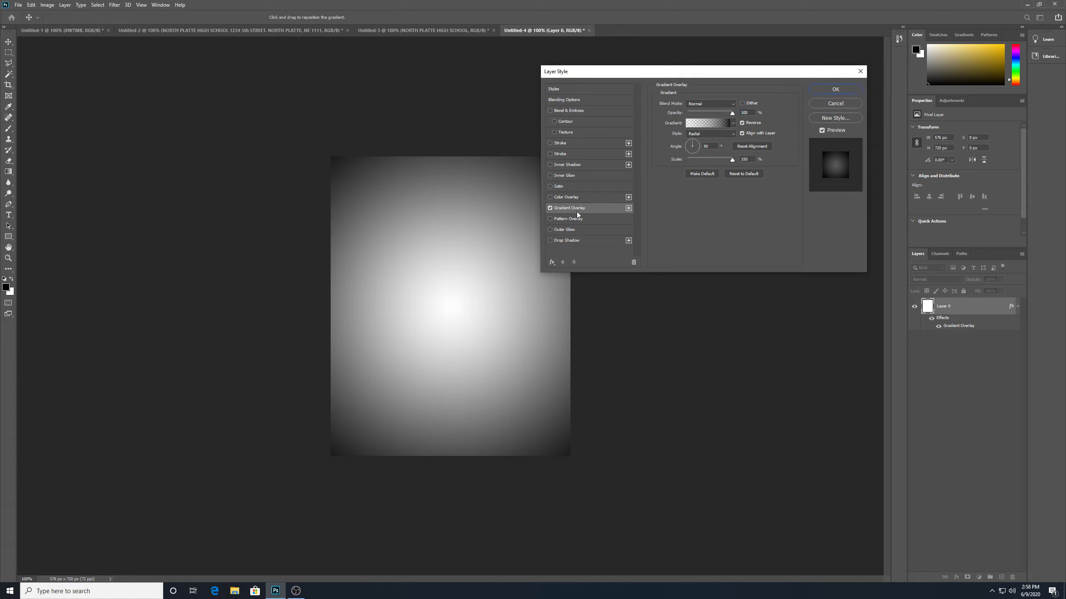
# Set the gradient overlay's blend mode to Normal and choose the black-to-transparent gradient from the Basics presets
pyautogui.click(734, 104)
pyautogui.click(733, 106)
pyautogui.click(733, 105)
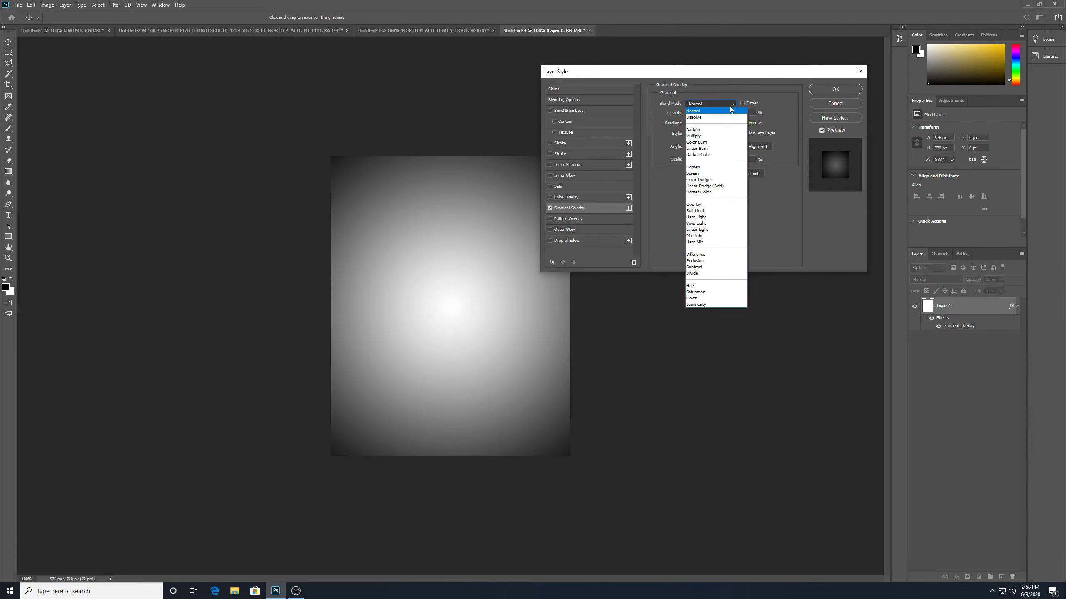
pyautogui.click(732, 106)
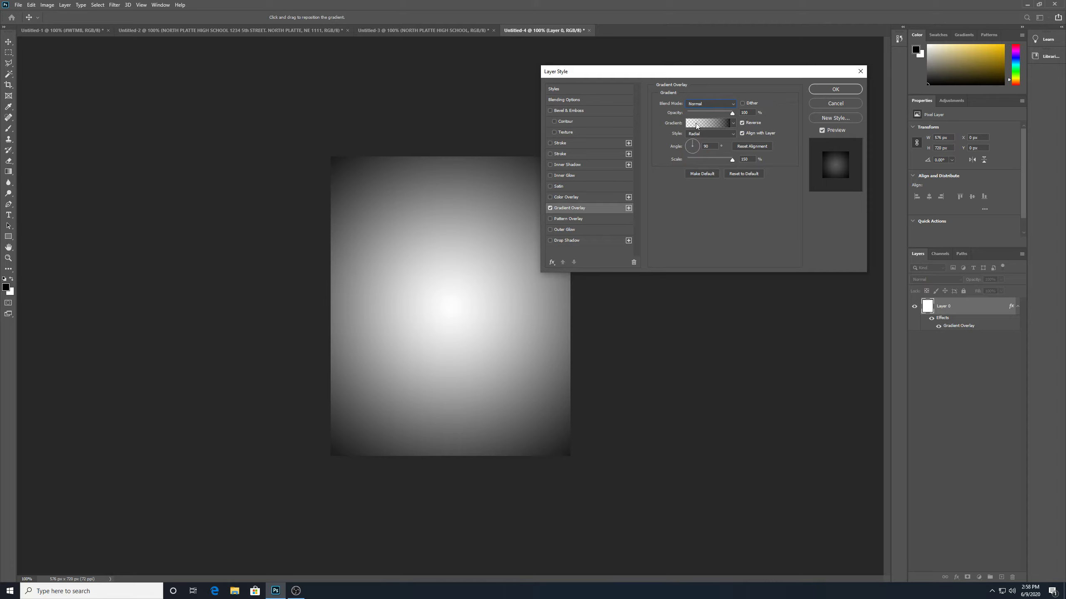
pyautogui.click(733, 123)
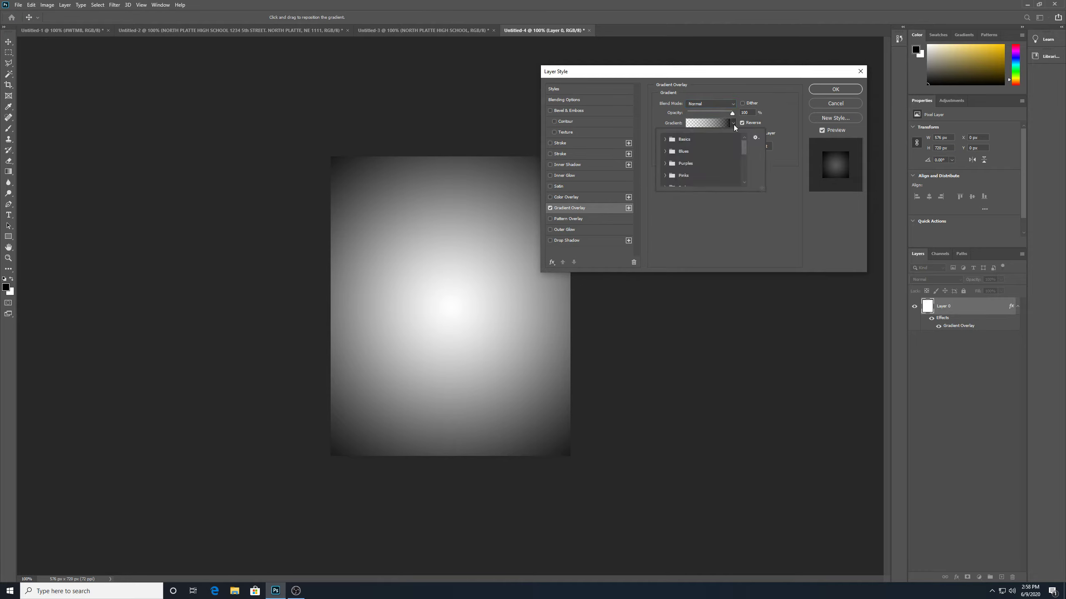
pyautogui.click(665, 139)
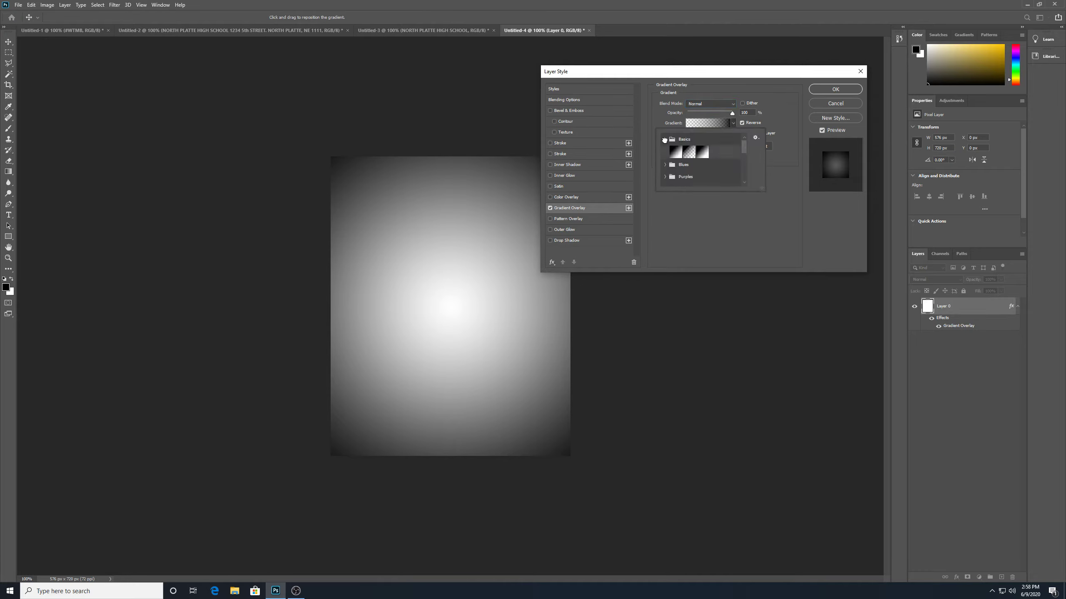
pyautogui.click(692, 157)
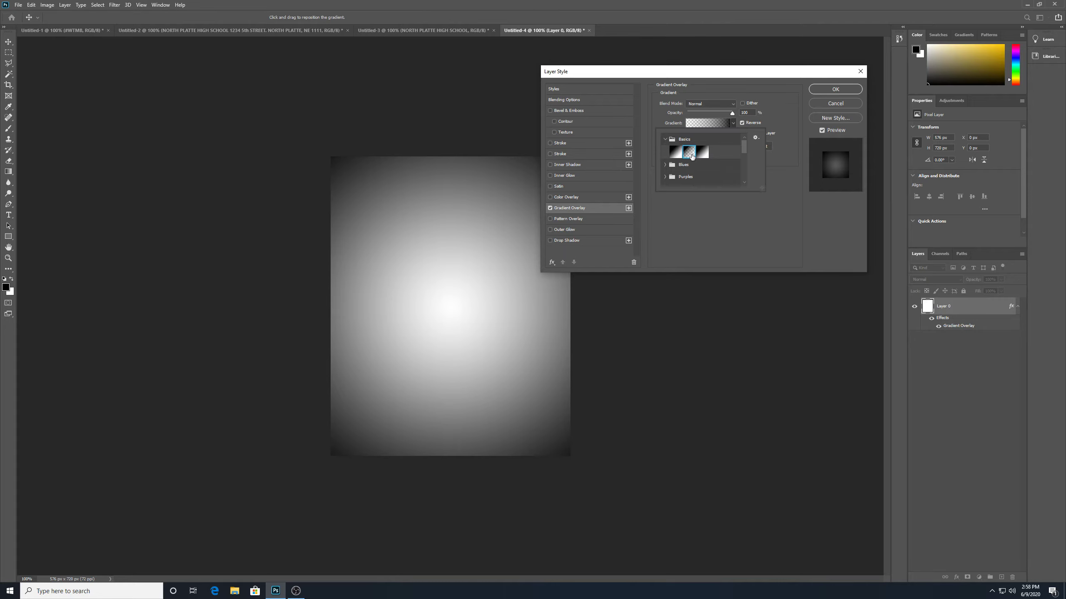
pyautogui.click(777, 111)
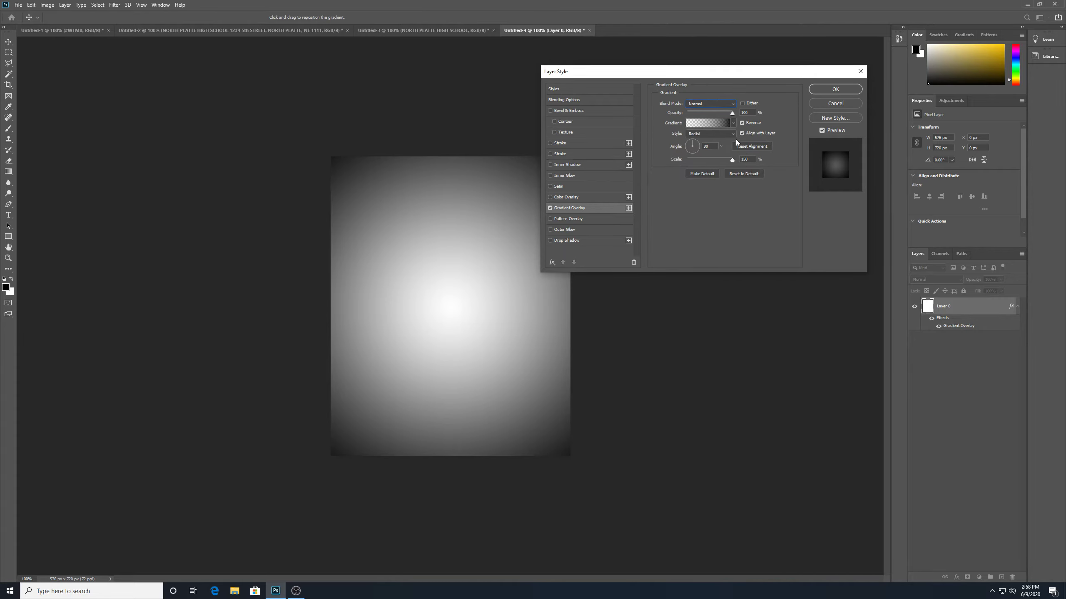
# Set the gradient overlay's style to Radial and its scale to the maximum
pyautogui.click(709, 135)
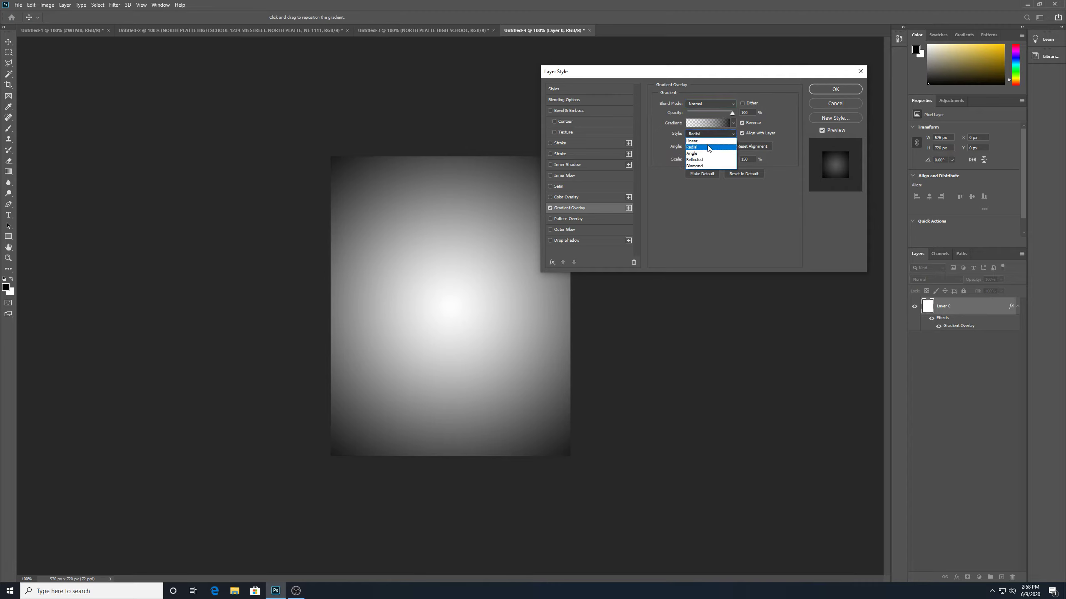
pyautogui.click(709, 147)
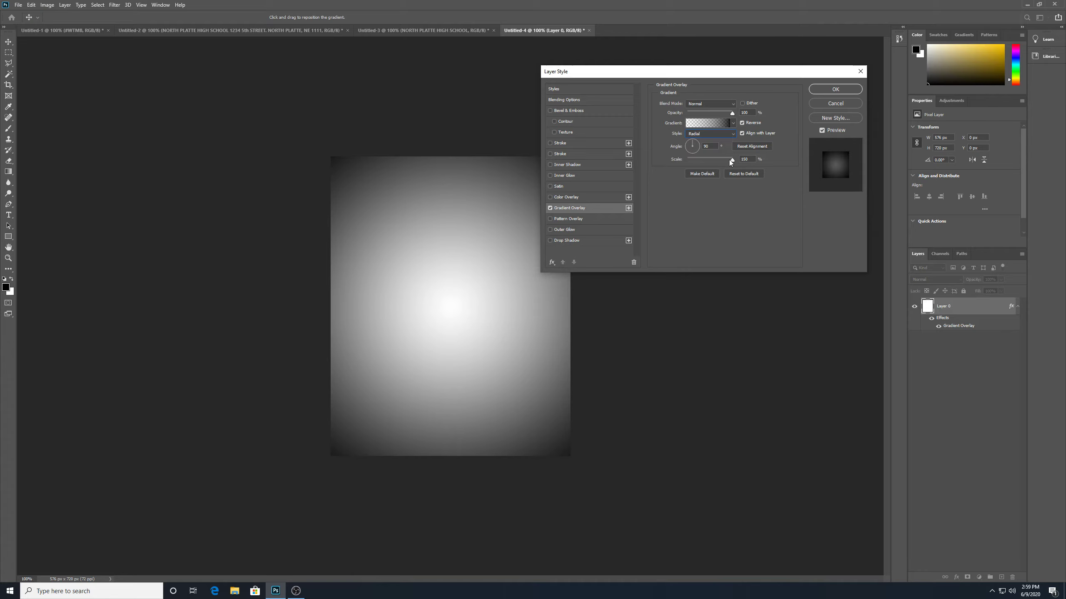
pyautogui.moveTo(733, 160); pyautogui.dragTo(797, 151)
# Compare the radial gradient with and without the Reverse option, leaving Reverse on
pyautogui.click(743, 122)
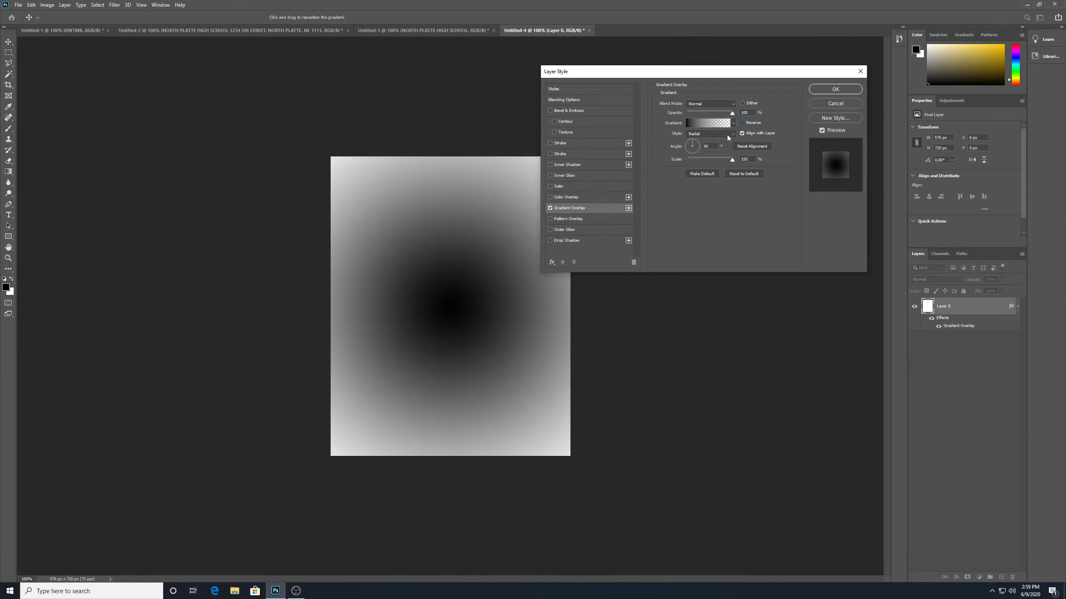
pyautogui.click(742, 122)
pyautogui.click(742, 123)
pyautogui.click(743, 123)
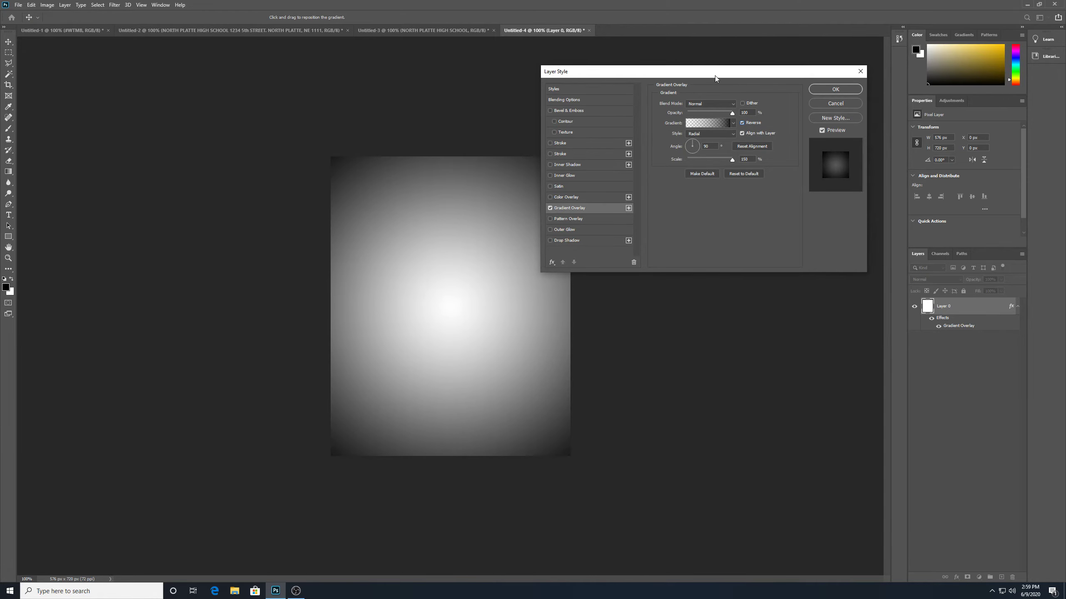
# Move the layer style dialog clear of the canvas and set the gradient overlay's opacity to 15%
pyautogui.moveTo(717, 76); pyautogui.dragTo(737, 69)
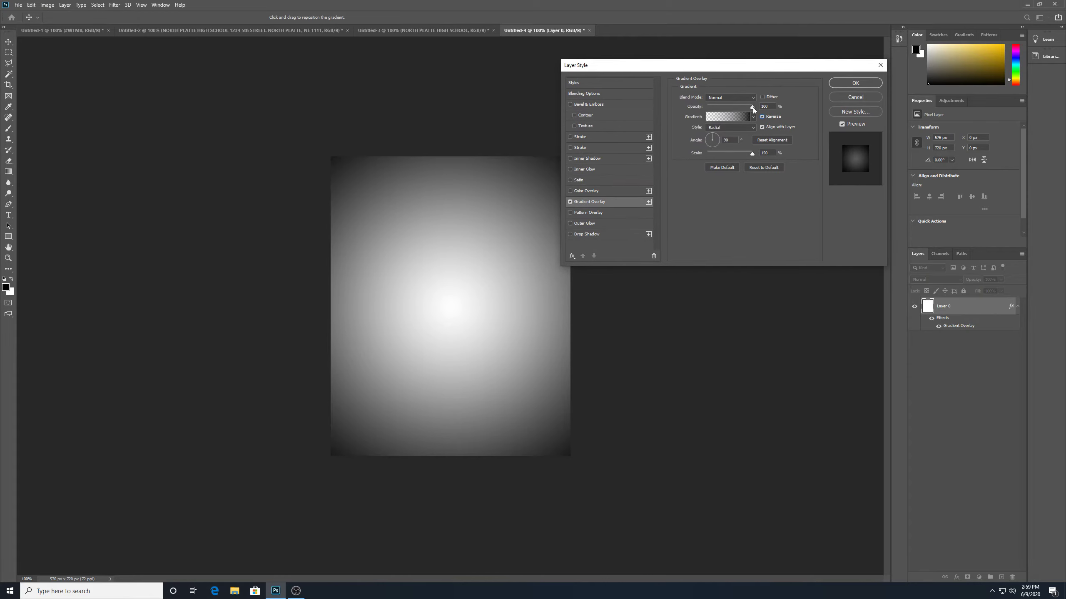
pyautogui.moveTo(753, 107); pyautogui.dragTo(723, 108)
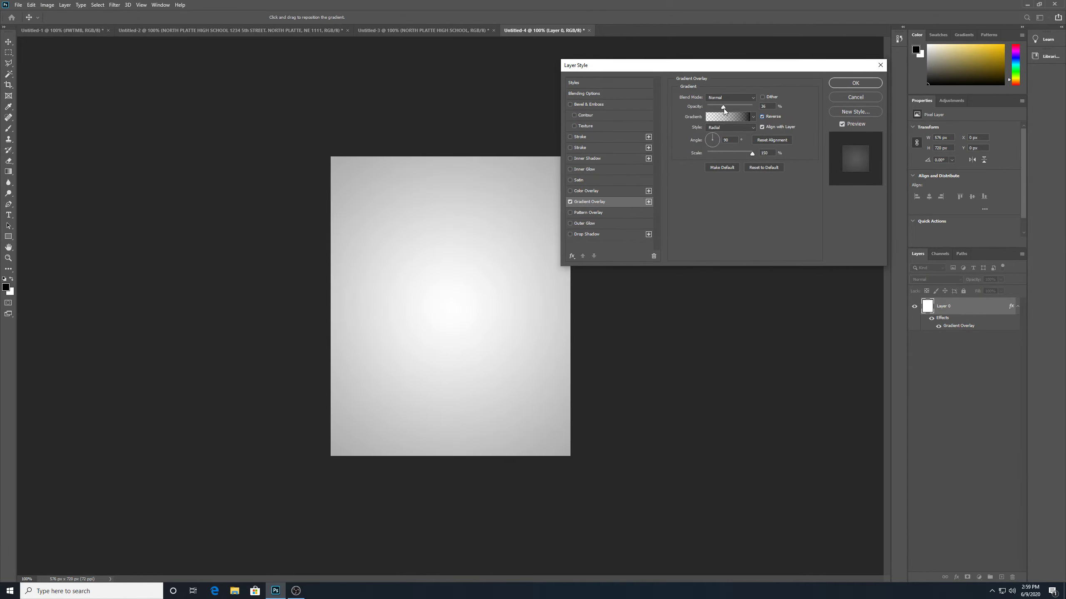
pyautogui.click(766, 106)
pyautogui.write('15')
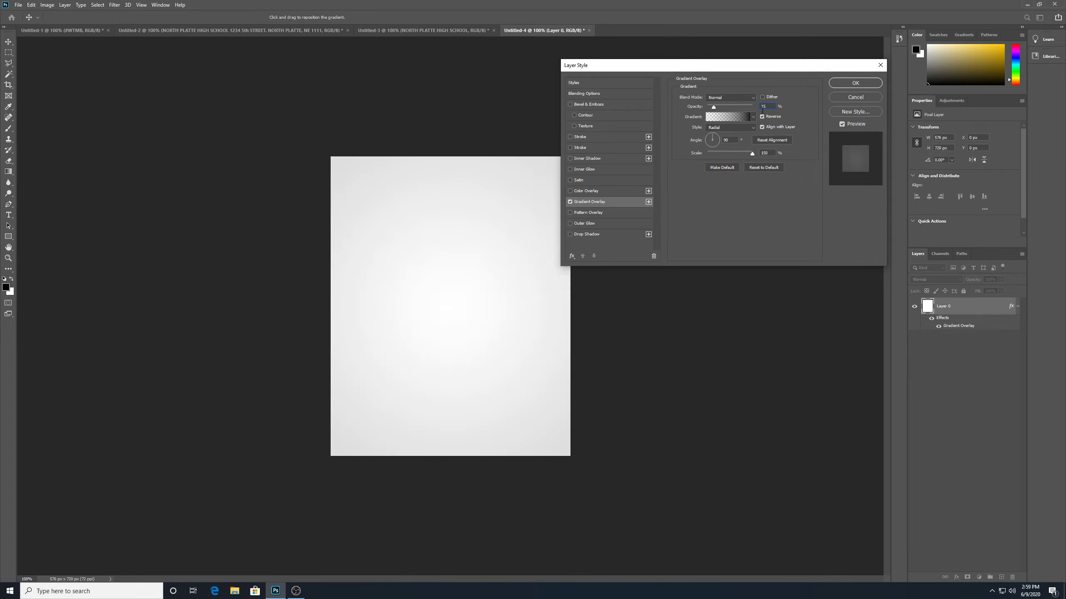
# Compare the page with and without the gradient overlay, then apply the layer style with the overlay enabled
pyautogui.click(571, 202)
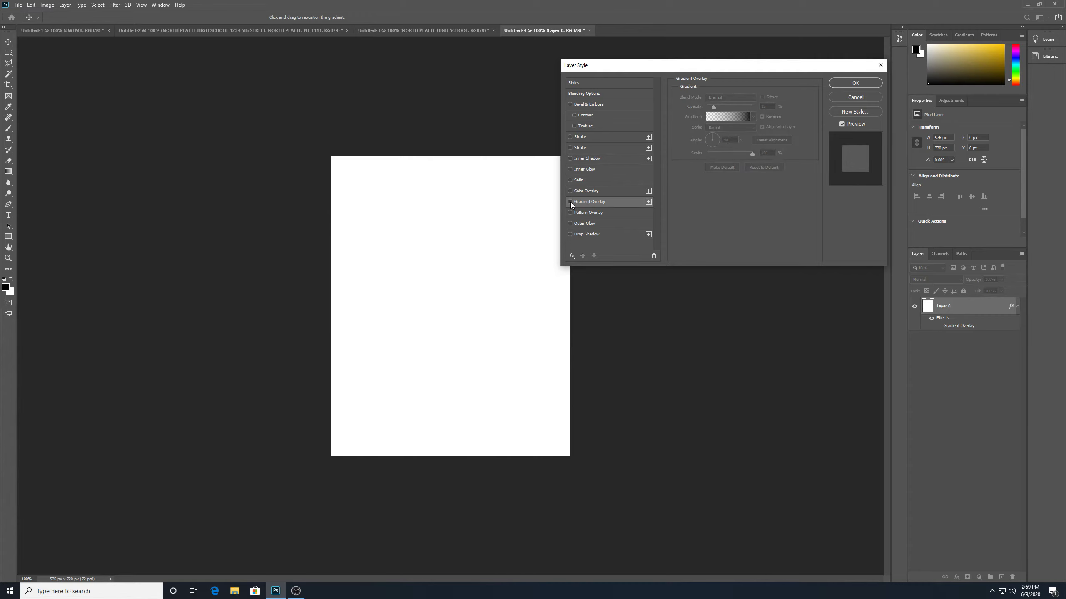
pyautogui.click(570, 202)
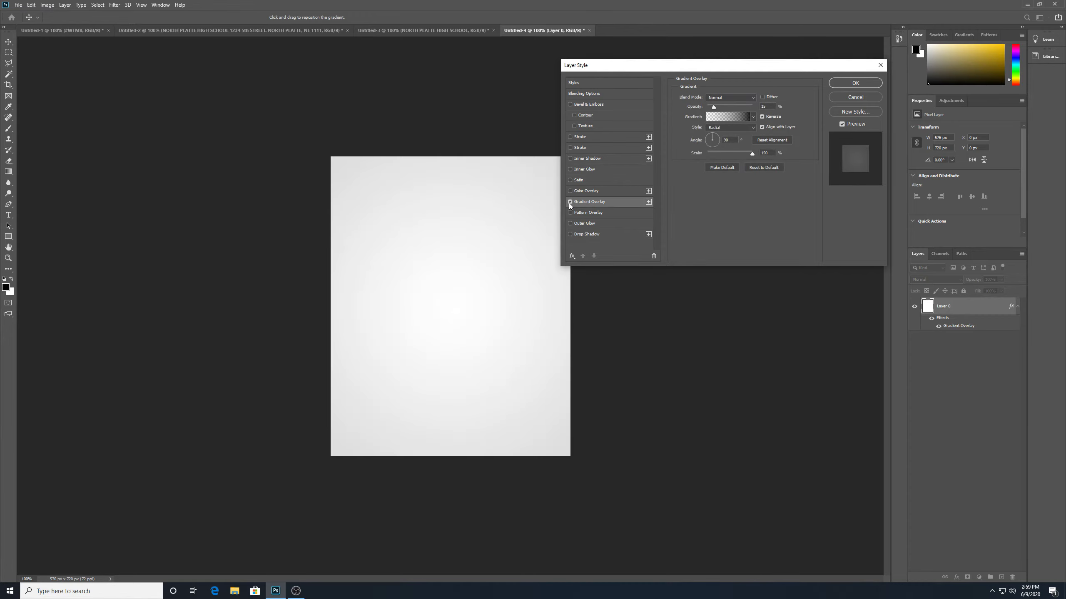
pyautogui.click(570, 203)
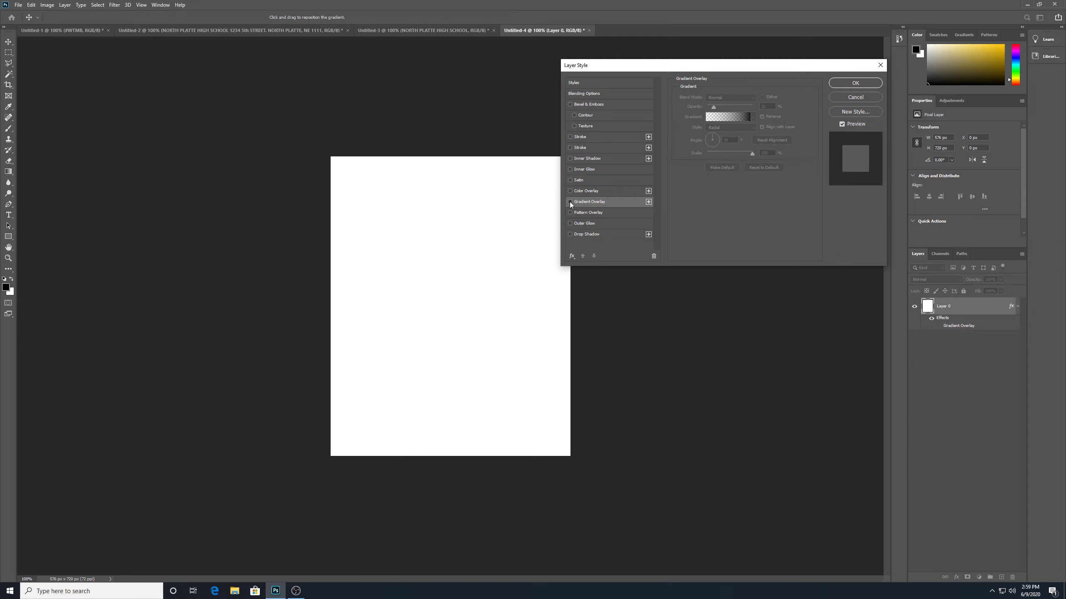
pyautogui.click(571, 203)
pyautogui.click(570, 203)
pyautogui.click(570, 203)
pyautogui.click(570, 204)
pyautogui.click(571, 203)
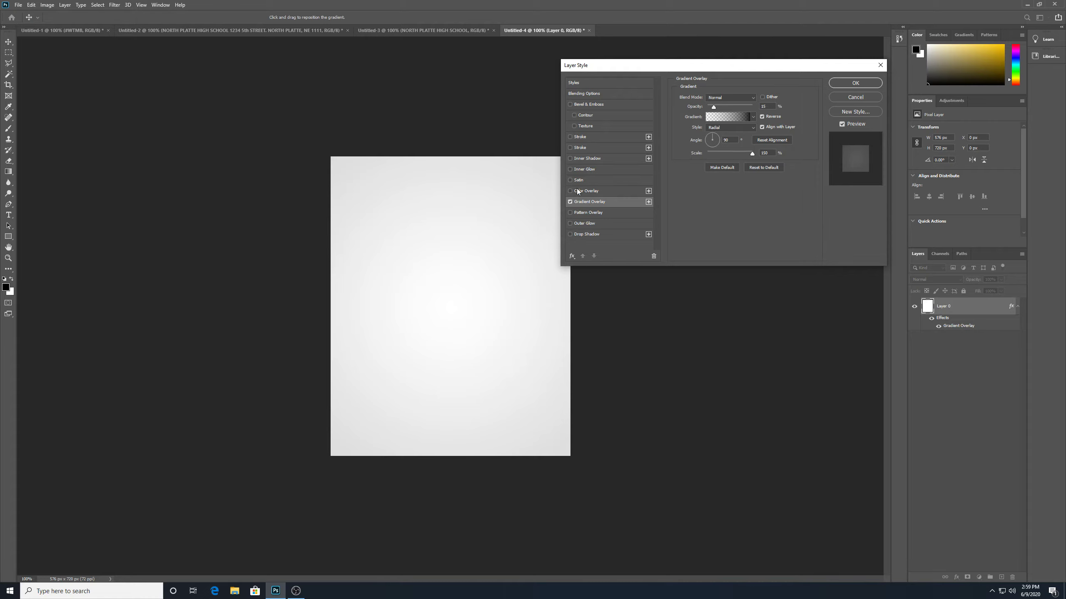
pyautogui.click(569, 202)
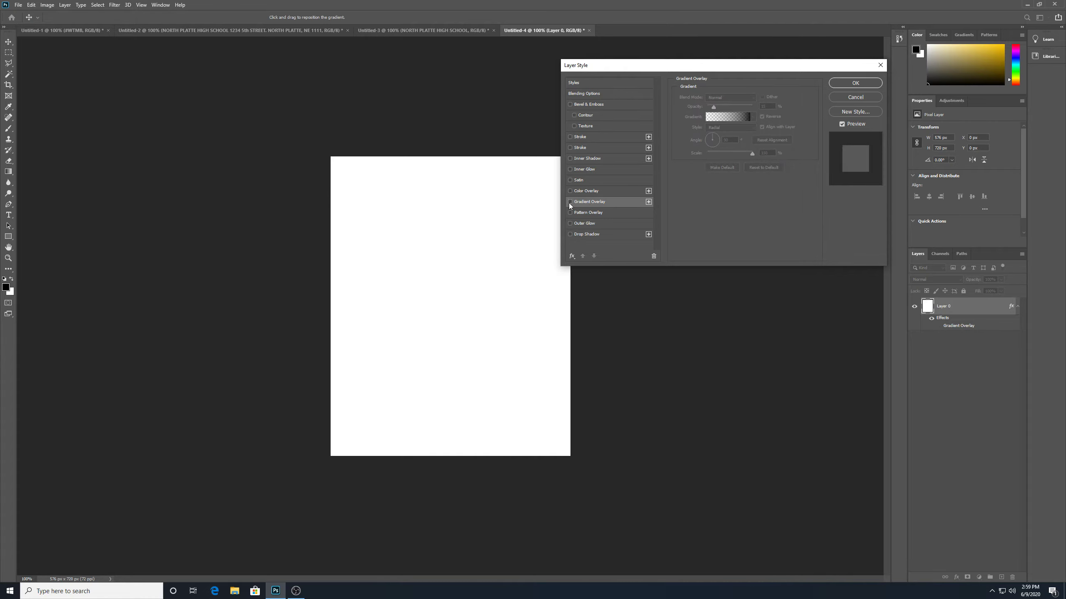
pyautogui.click(570, 202)
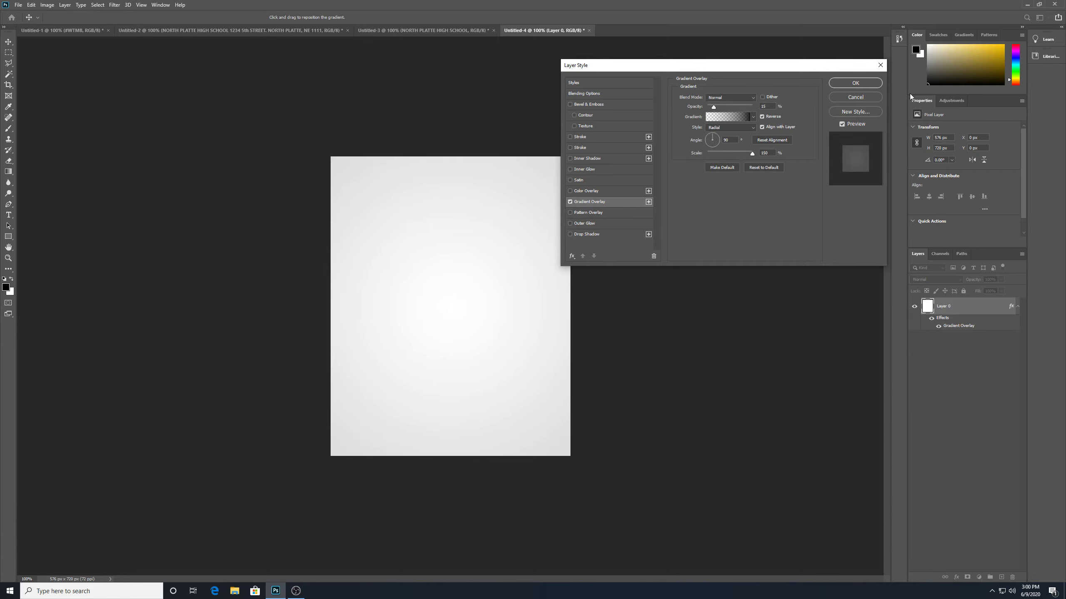
pyautogui.click(854, 83)
pyautogui.press('t')
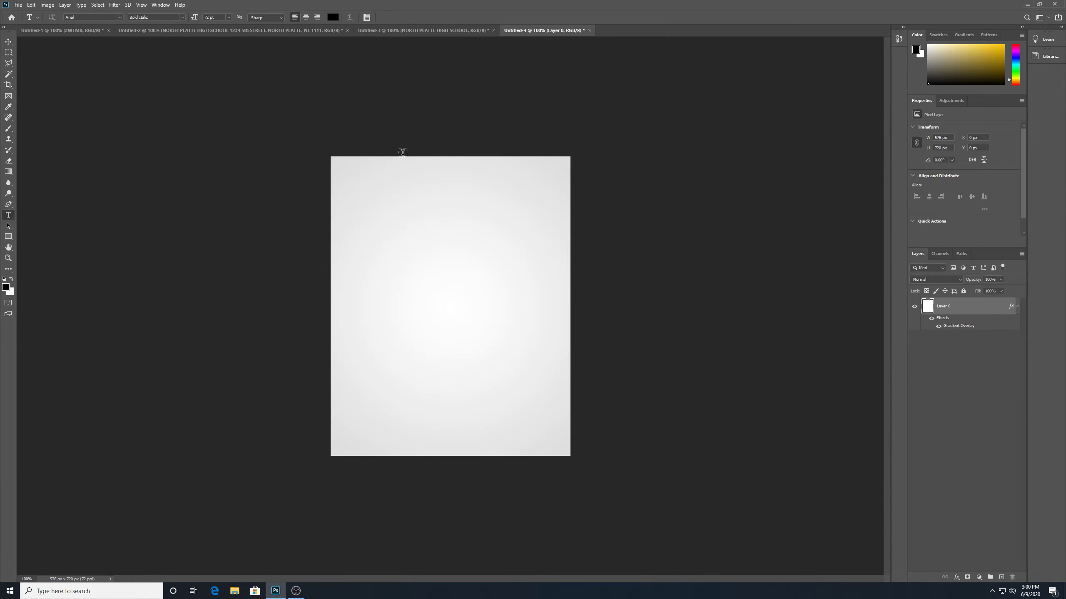
# Place the np letterhead image as an embedded object, scaled to about 52% on the left half of the page
pyautogui.click(18, 5)
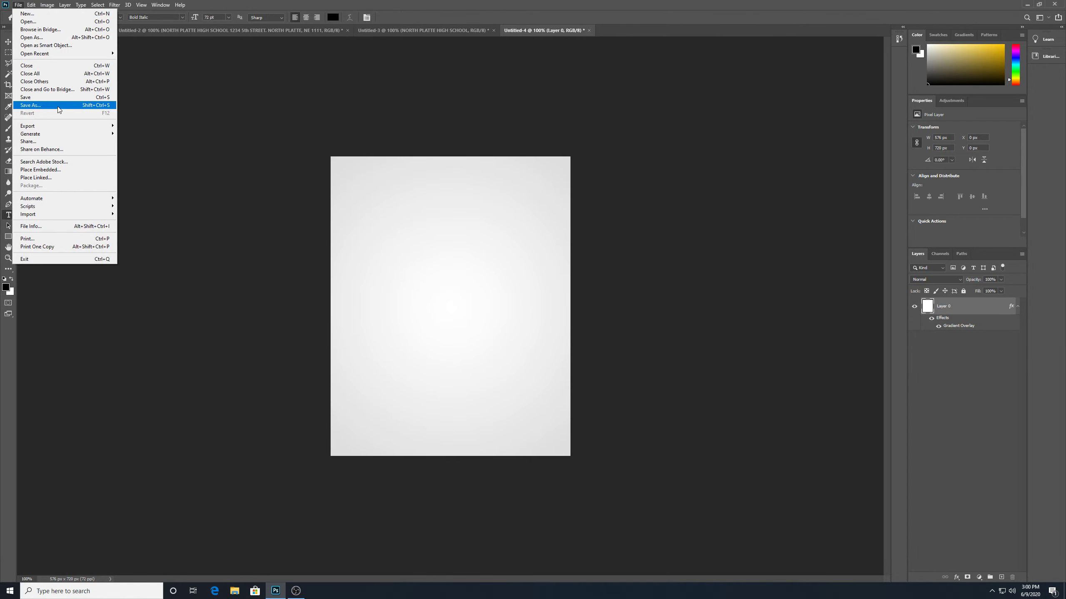
pyautogui.click(77, 169)
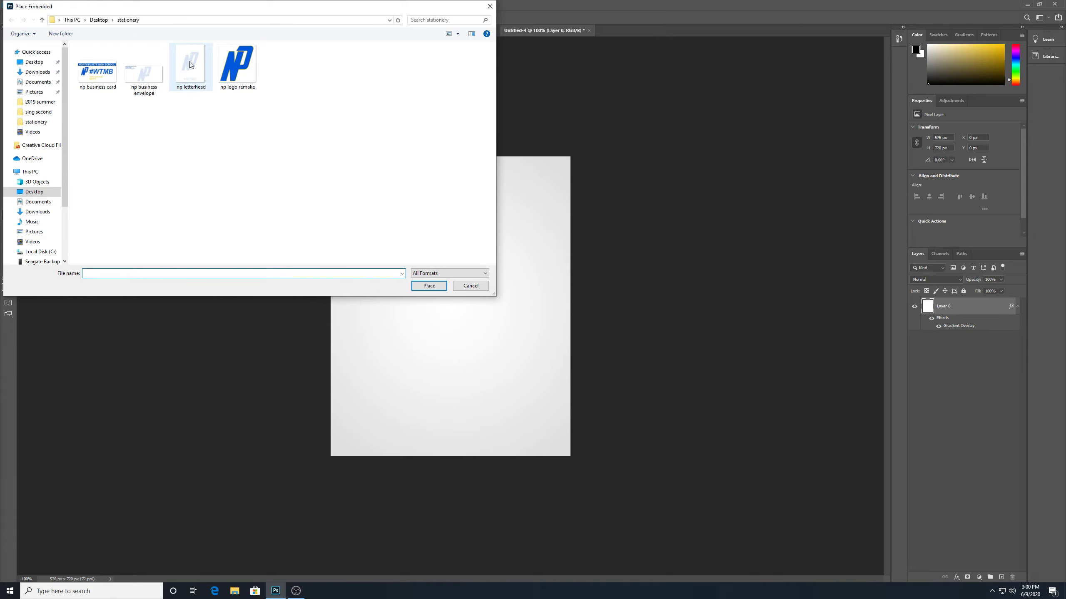
pyautogui.doubleClick(190, 65)
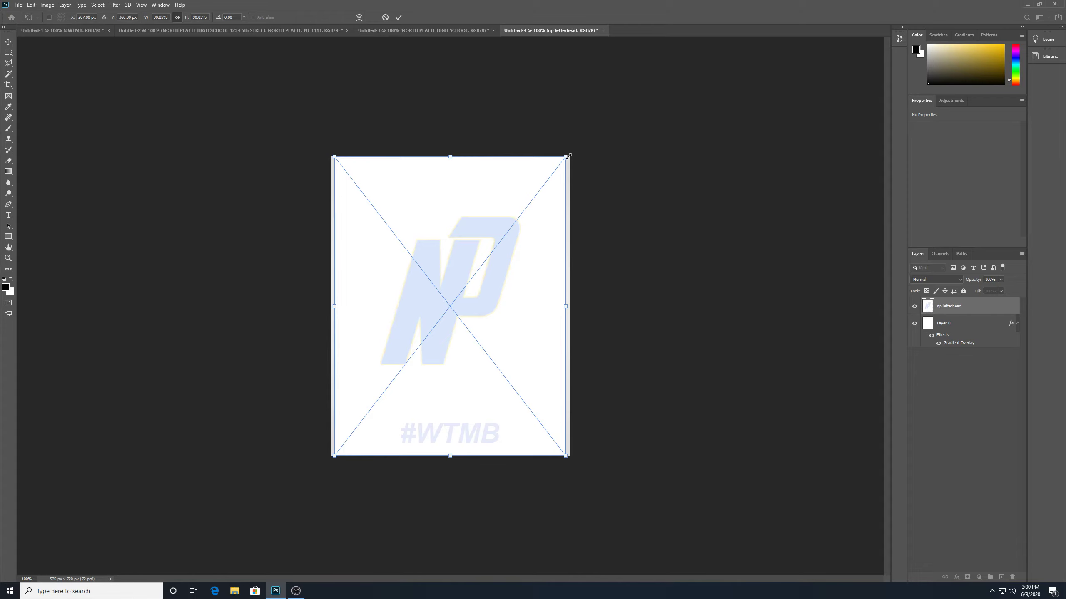
pyautogui.moveTo(567, 156); pyautogui.dragTo(374, 215)
pyautogui.moveTo(442, 342); pyautogui.dragTo(457, 257)
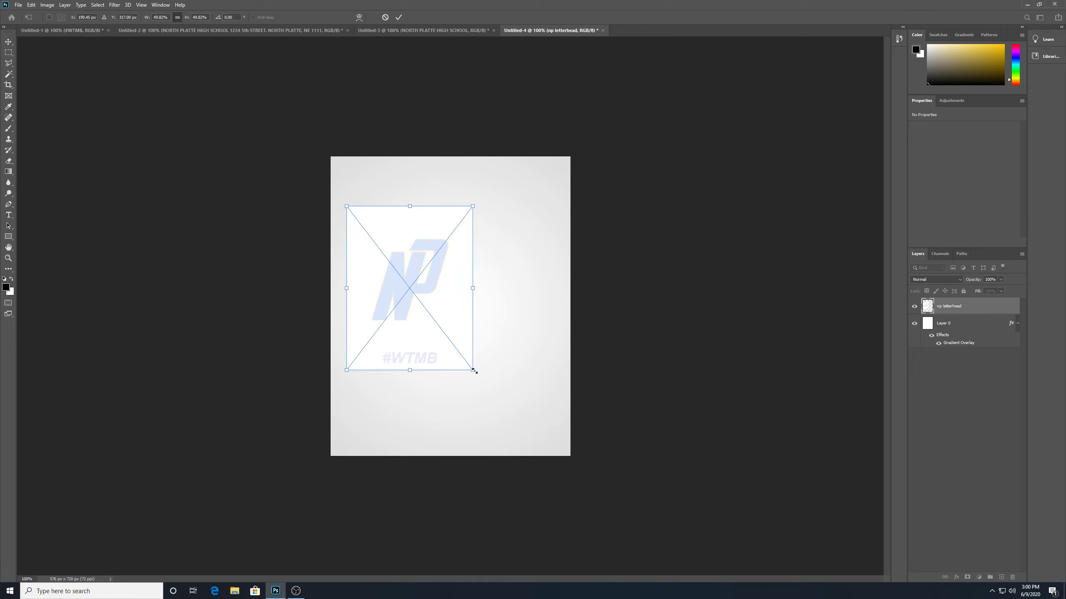
pyautogui.moveTo(474, 371); pyautogui.dragTo(469, 385)
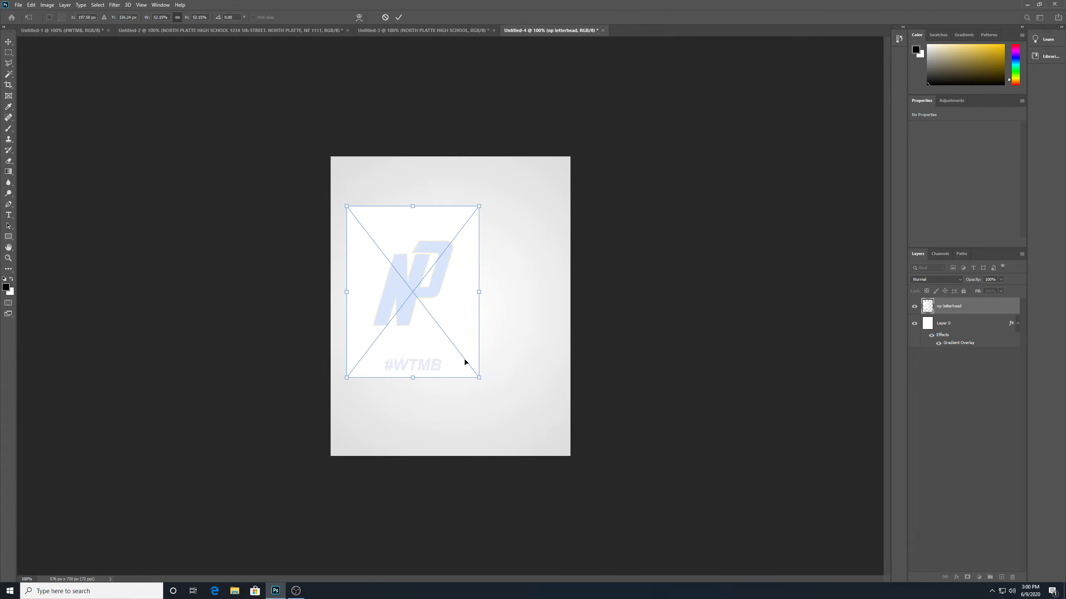
pyautogui.moveTo(465, 344); pyautogui.dragTo(463, 348)
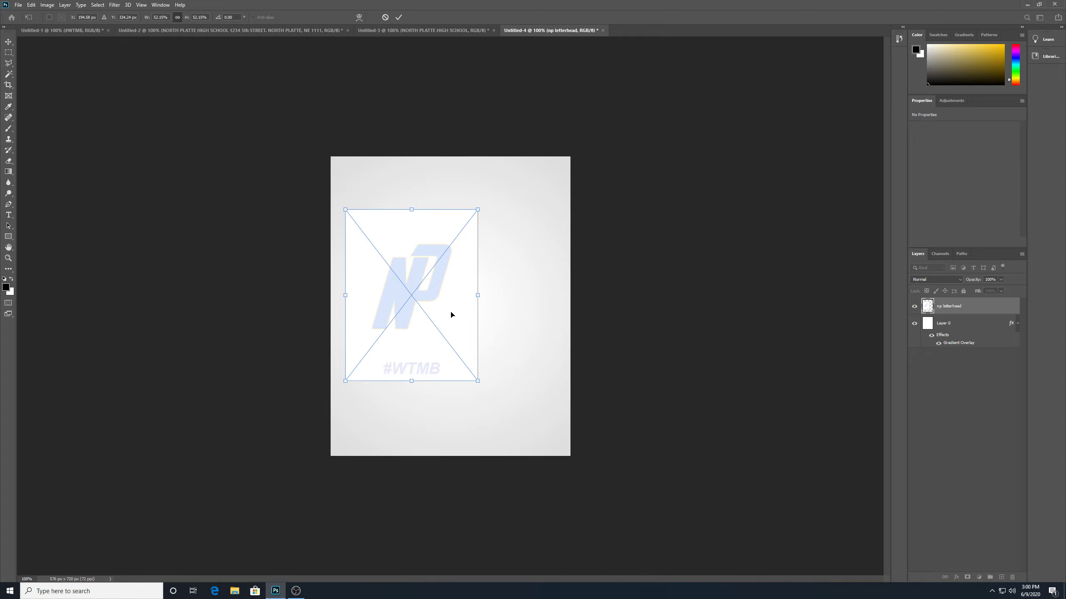
pyautogui.press('Return')
pyautogui.press('t')
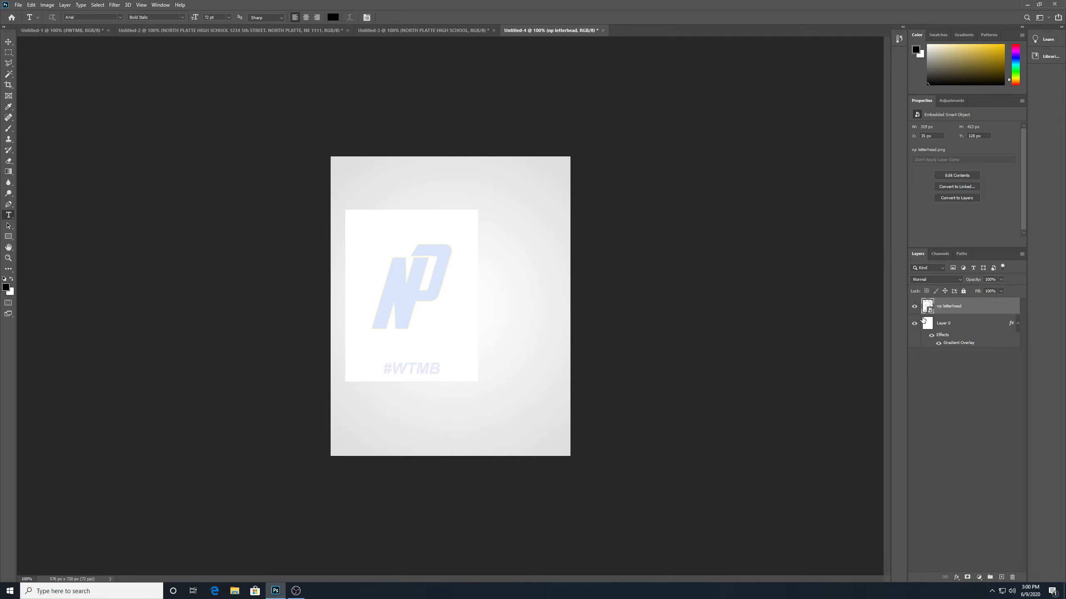
# Set the letterhead layer's opacity to 97% and add a black Multiply drop shadow with a 1 px distance
pyautogui.doubleClick(980, 307)
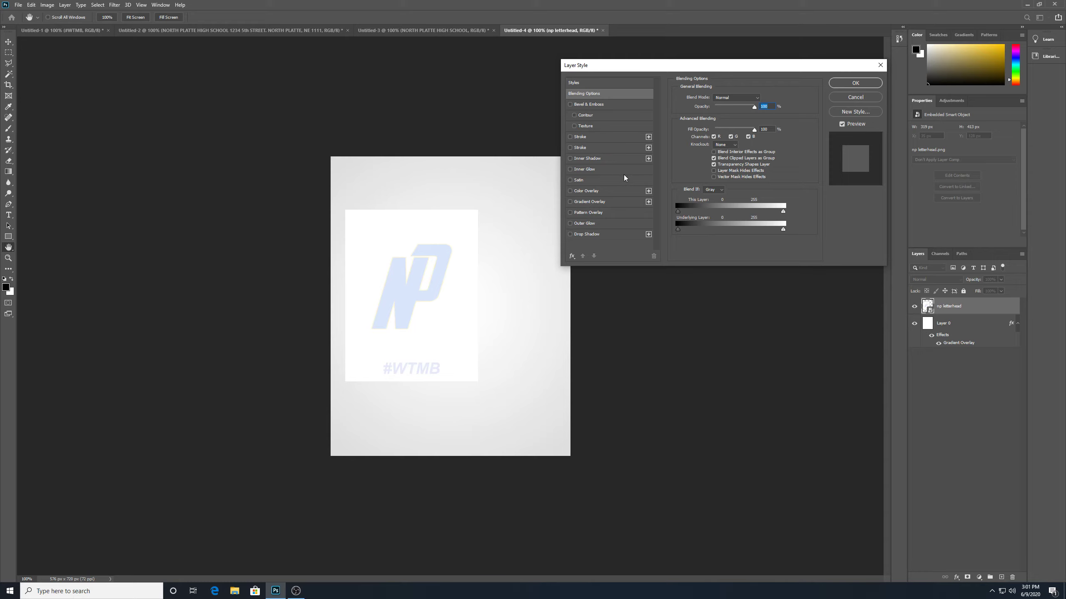
pyautogui.press('Down')
pyautogui.press('Down')
pyautogui.press('Down')
pyautogui.click(610, 235)
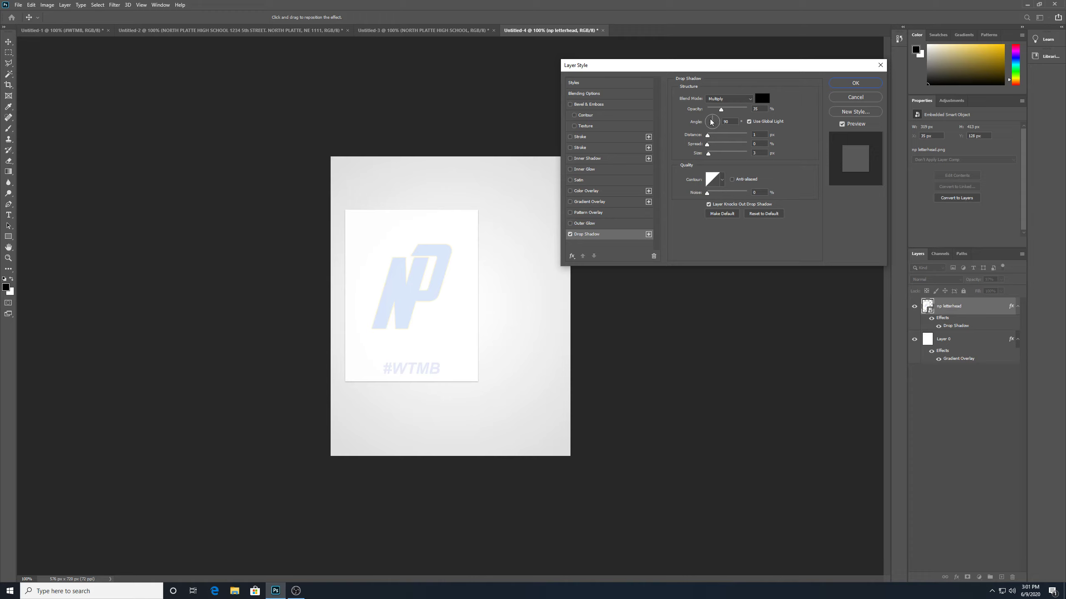
pyautogui.moveTo(710, 123); pyautogui.dragTo(716, 120)
pyautogui.moveTo(710, 139); pyautogui.dragTo(708, 142)
pyautogui.write('1')
pyautogui.click(855, 83)
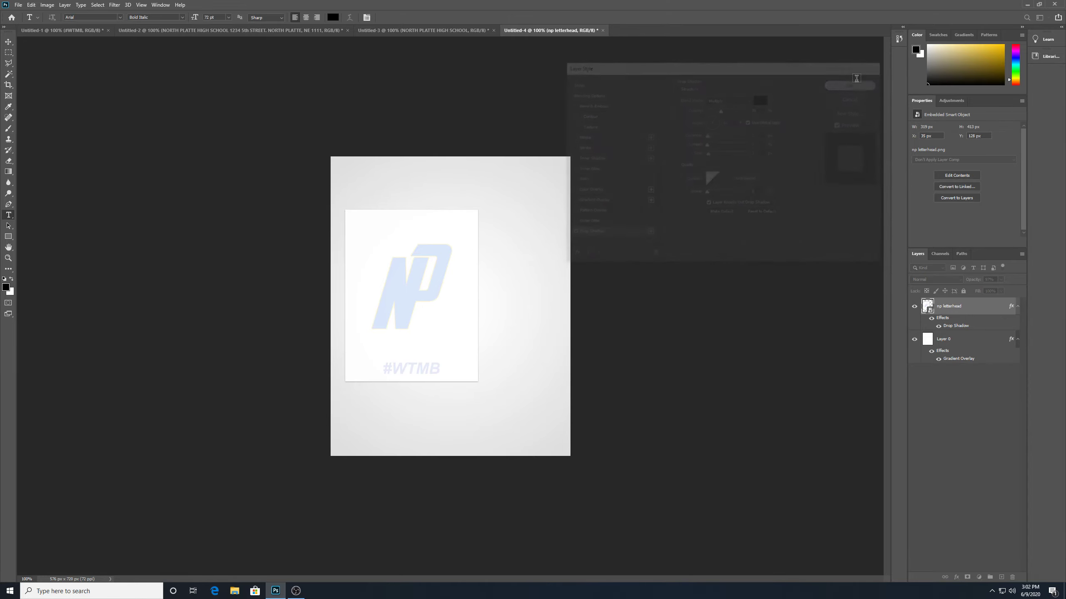
# Place the np business envelope image, scaled to about 53% and overlapping the lower right part of the letterhead
pyautogui.click(18, 5)
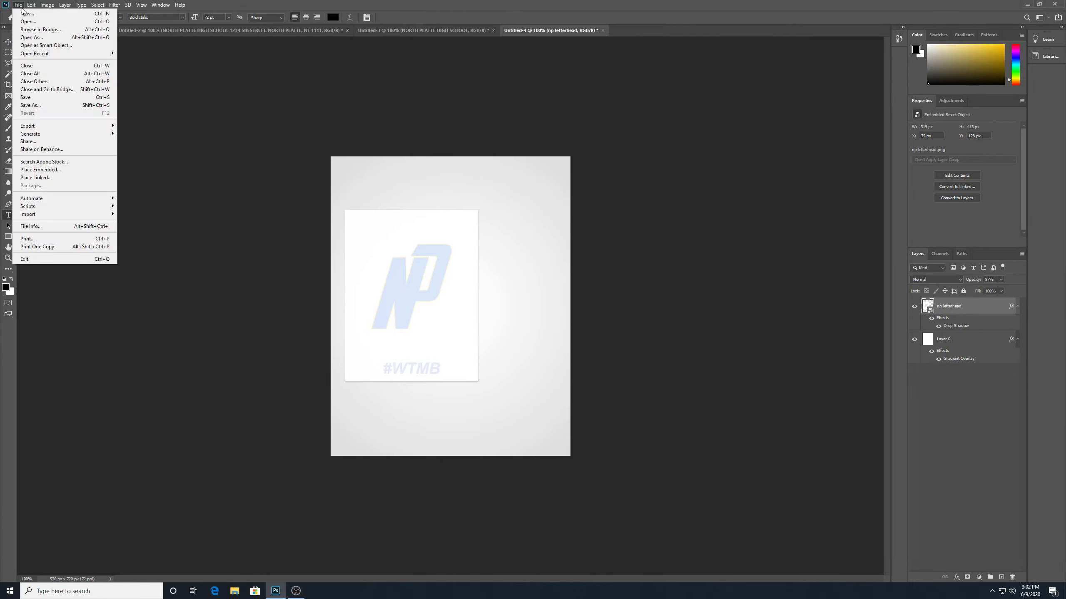
pyautogui.click(65, 169)
pyautogui.doubleClick(146, 84)
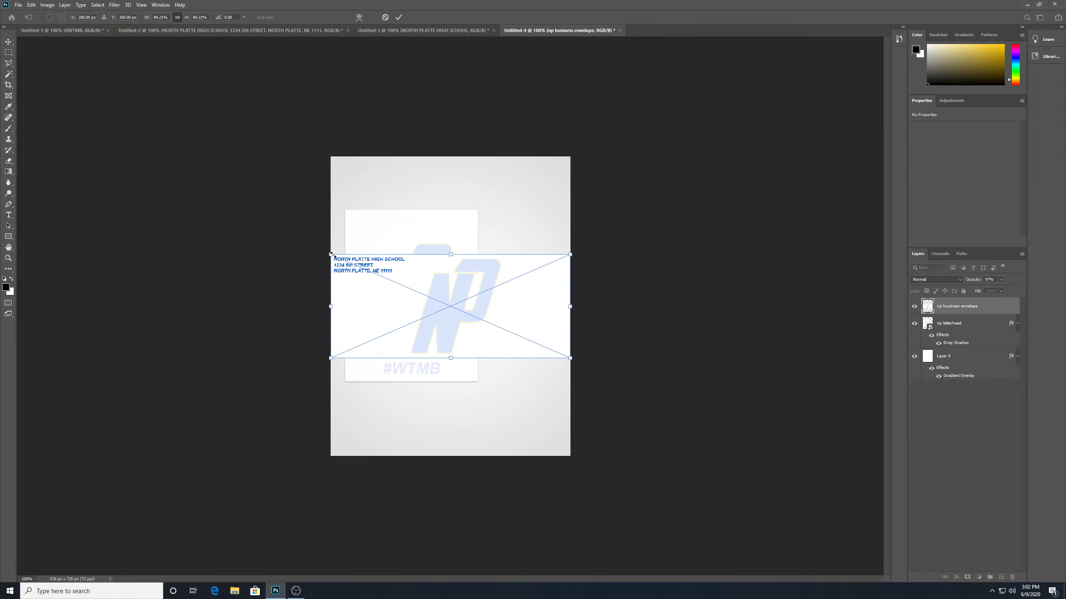
pyautogui.moveTo(331, 255); pyautogui.dragTo(424, 264)
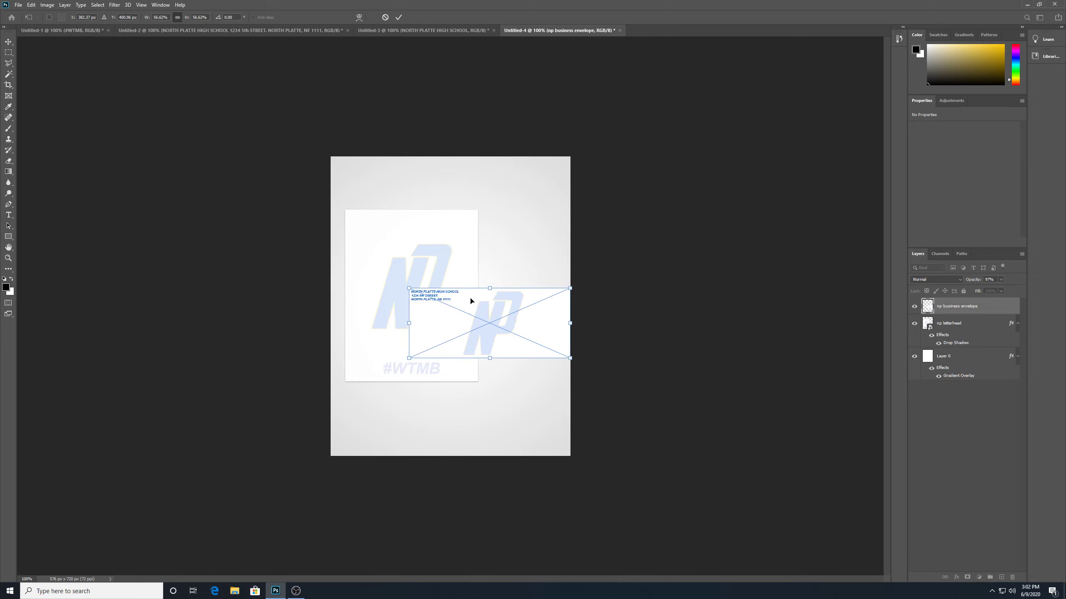
pyautogui.moveTo(531, 323); pyautogui.dragTo(465, 366)
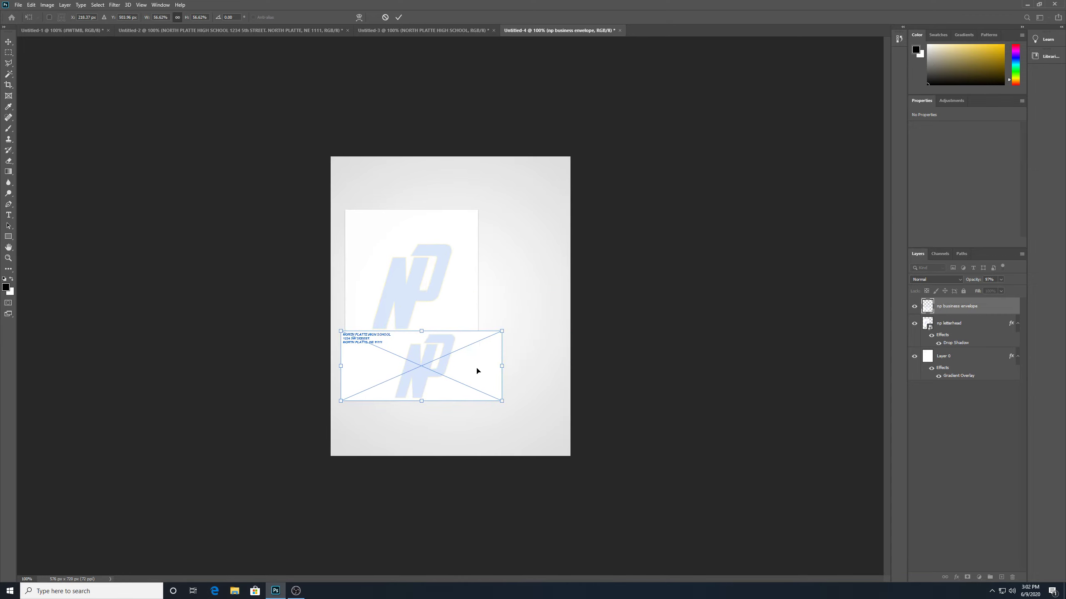
pyautogui.moveTo(503, 401); pyautogui.dragTo(527, 340)
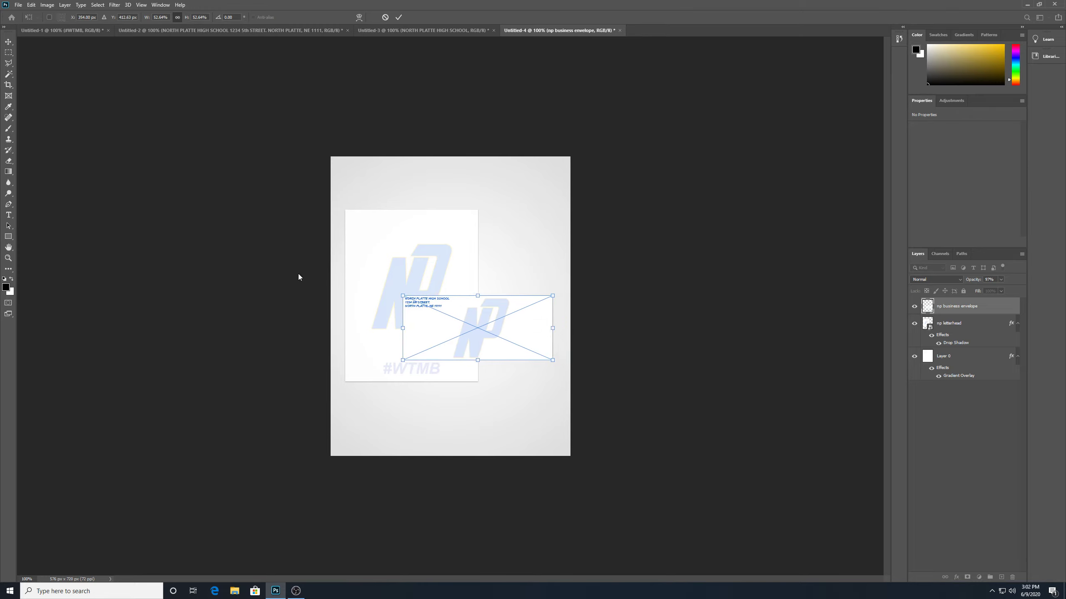
pyautogui.press('Return')
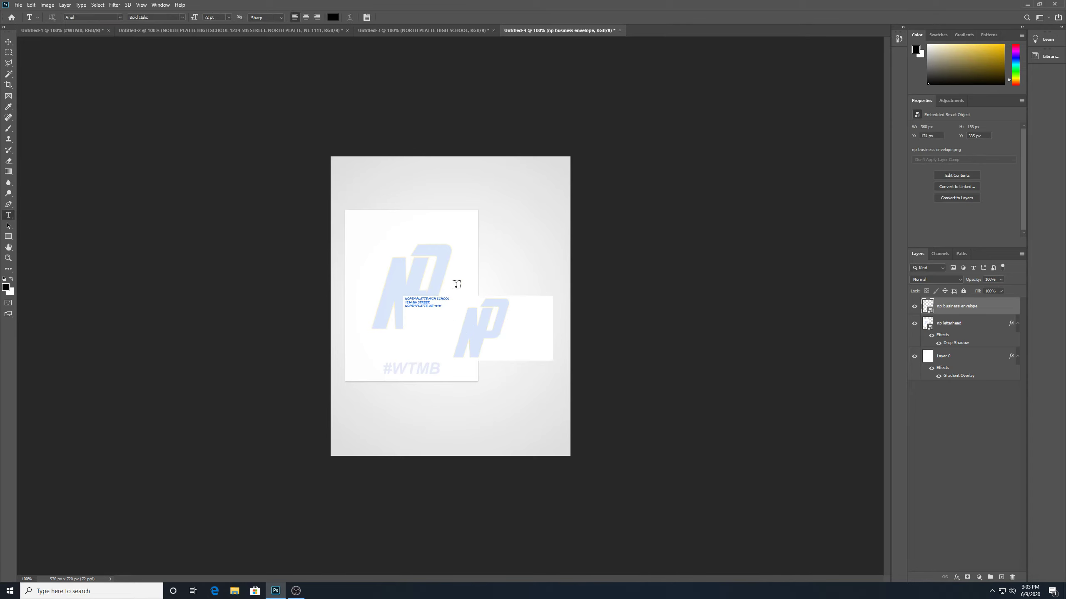
# Copy the letterhead's layer style and paste it onto the business envelope layer
pyautogui.click(978, 331)
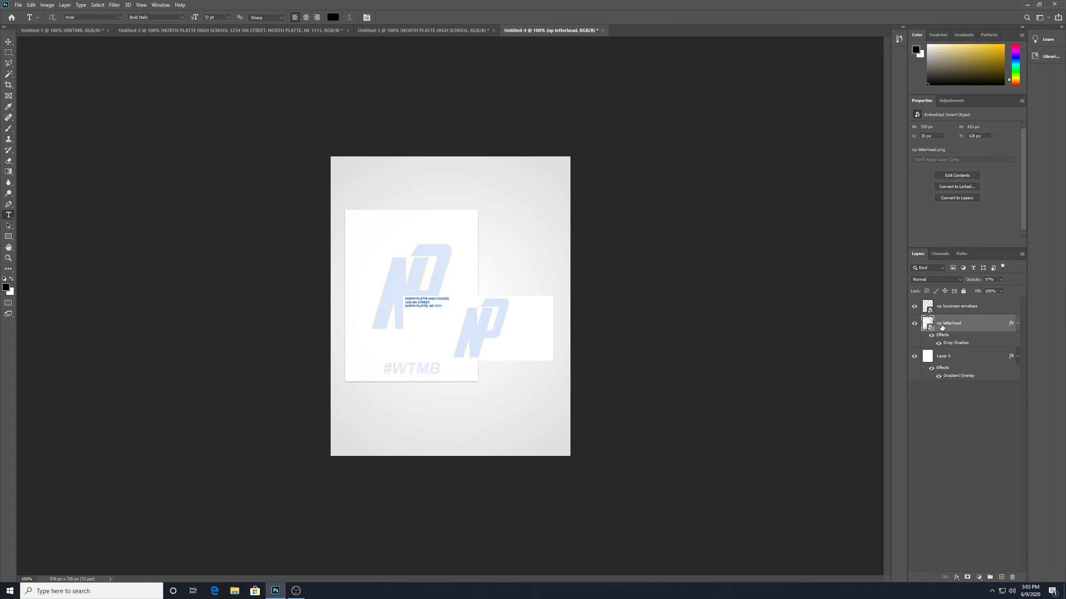
pyautogui.rightClick(986, 323)
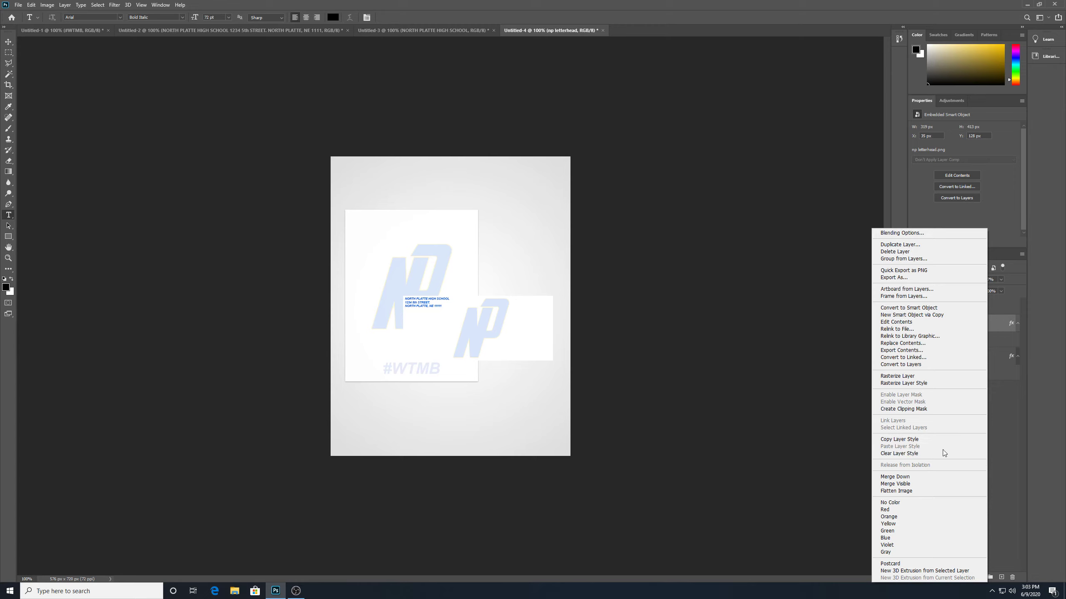
pyautogui.click(899, 439)
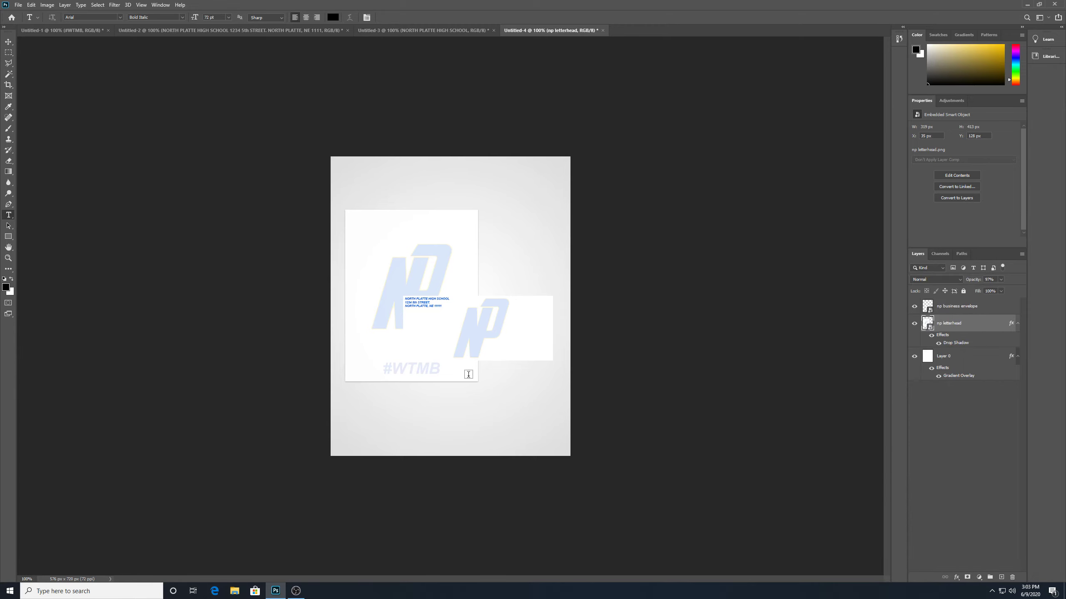
pyautogui.click(991, 312)
pyautogui.rightClick(990, 312)
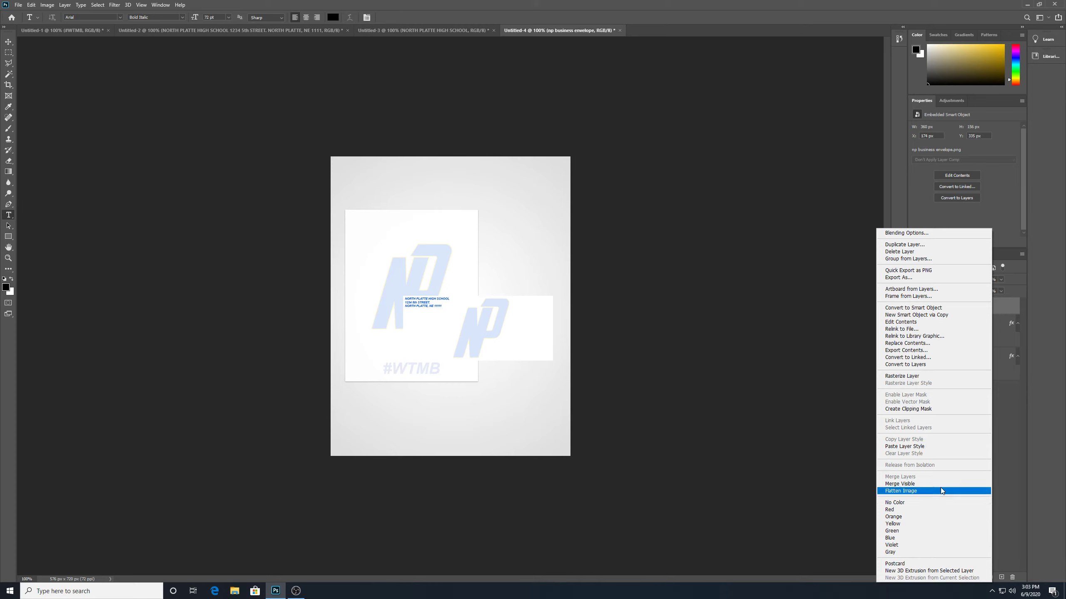
pyautogui.click(942, 447)
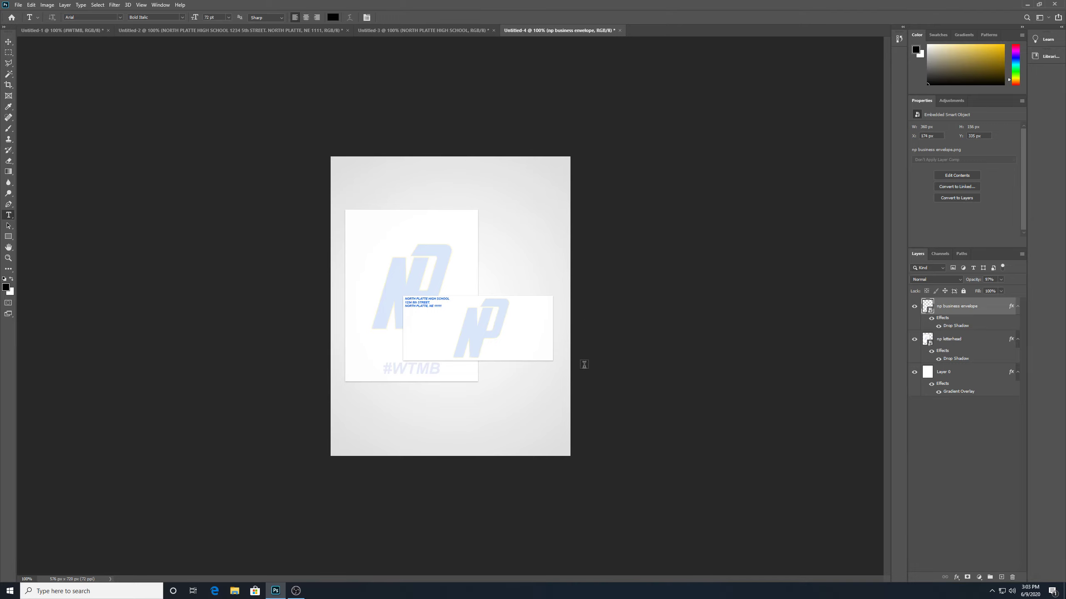
# Nudge the business envelope 5 px to the right and 1 px down
pyautogui.click(8, 41)
pyautogui.press('Right')
pyautogui.press('Right')
pyautogui.press('Right')
pyautogui.press('Right')
pyautogui.press('Right')
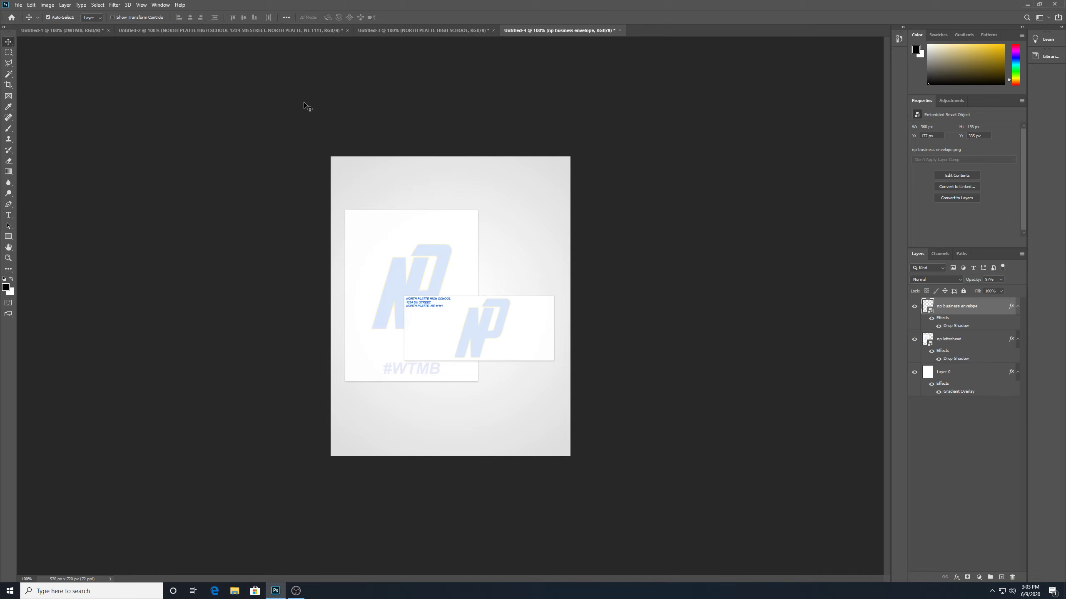
pyautogui.press('Down')
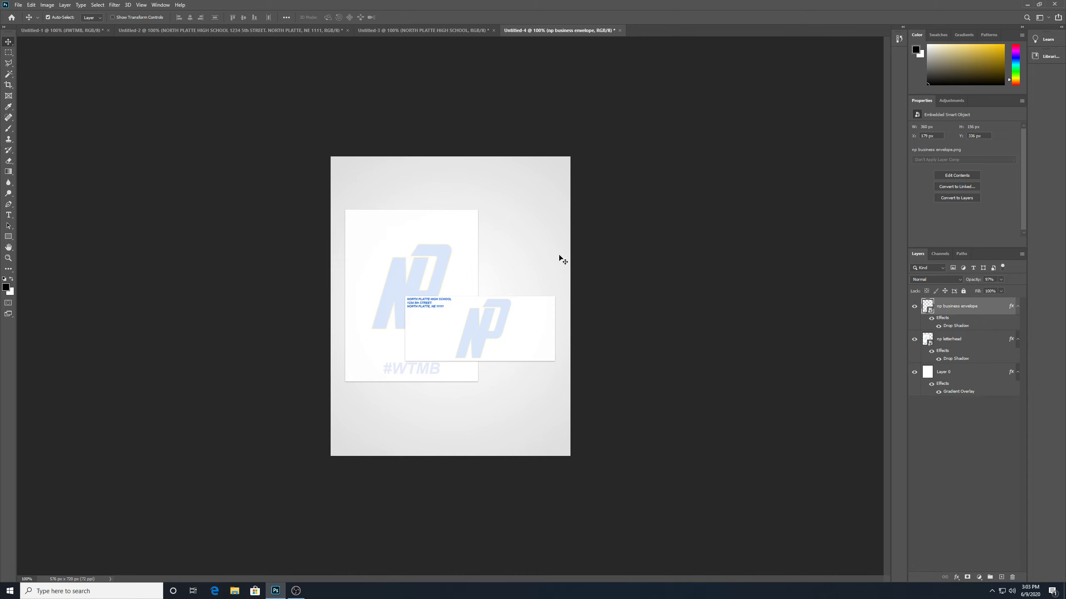
# Place the np business card image at about 113 px wide, right of the letterhead and above the envelope, and nudge it left
pyautogui.click(19, 5)
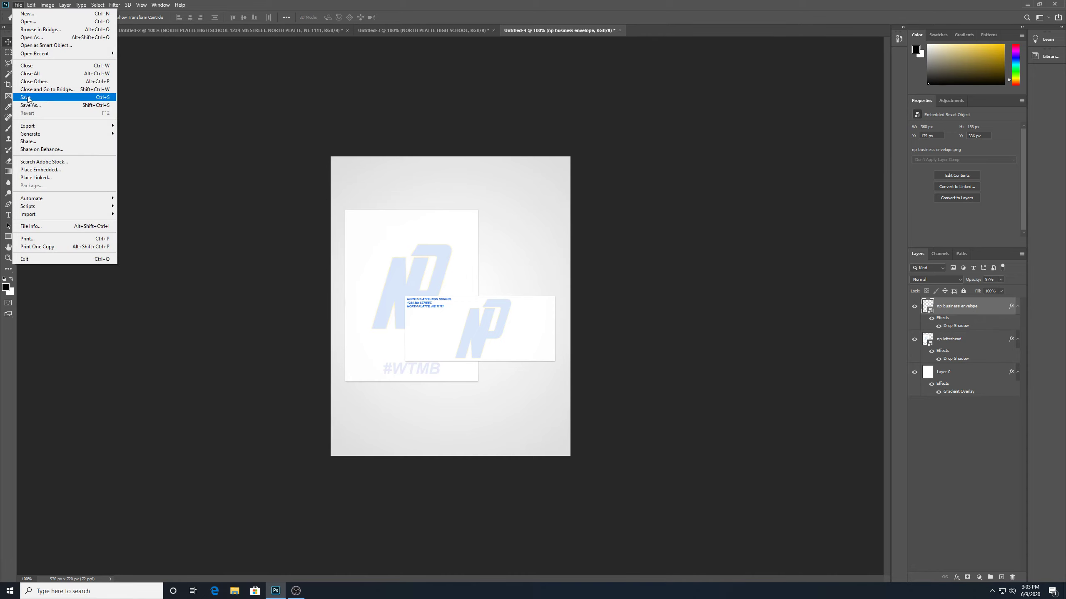
pyautogui.click(55, 169)
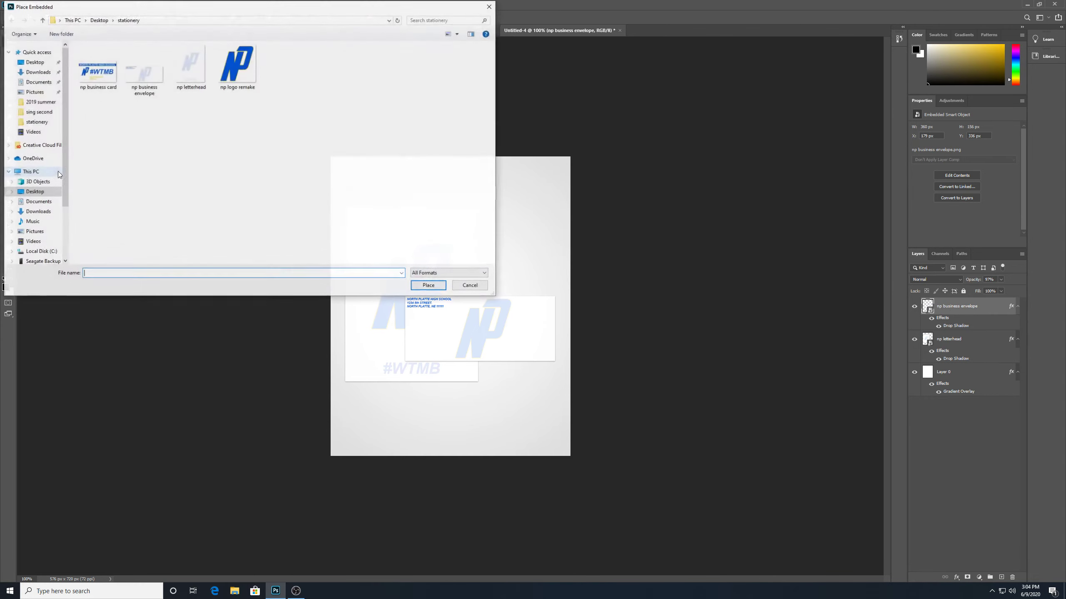
pyautogui.doubleClick(110, 82)
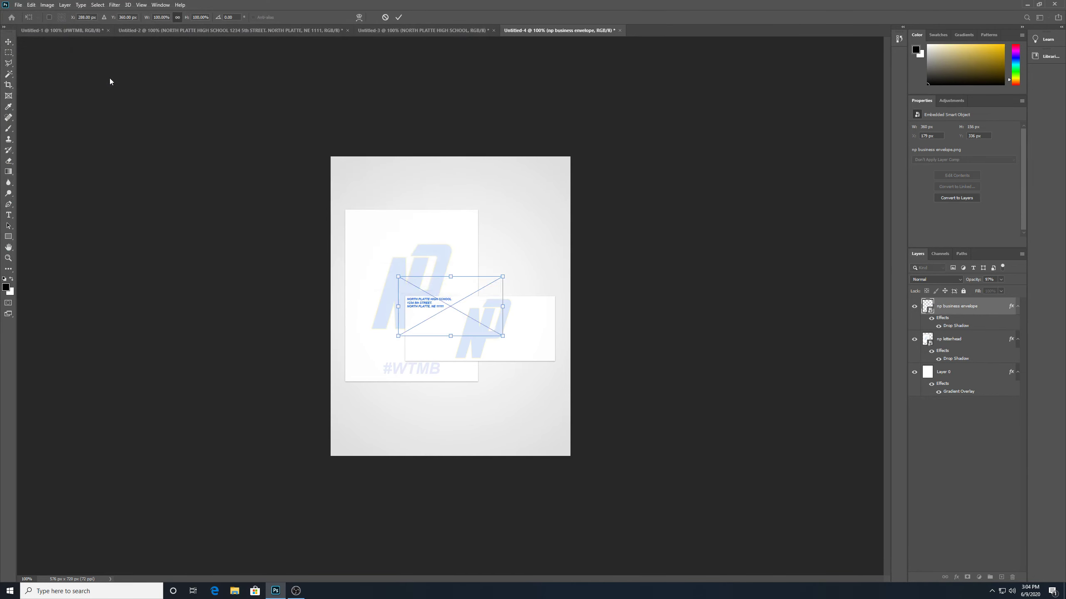
pyautogui.moveTo(502, 336); pyautogui.dragTo(525, 270)
pyautogui.press('Return')
pyautogui.press('Left')
pyautogui.press('Left')
pyautogui.press('Left')
pyautogui.press('Left')
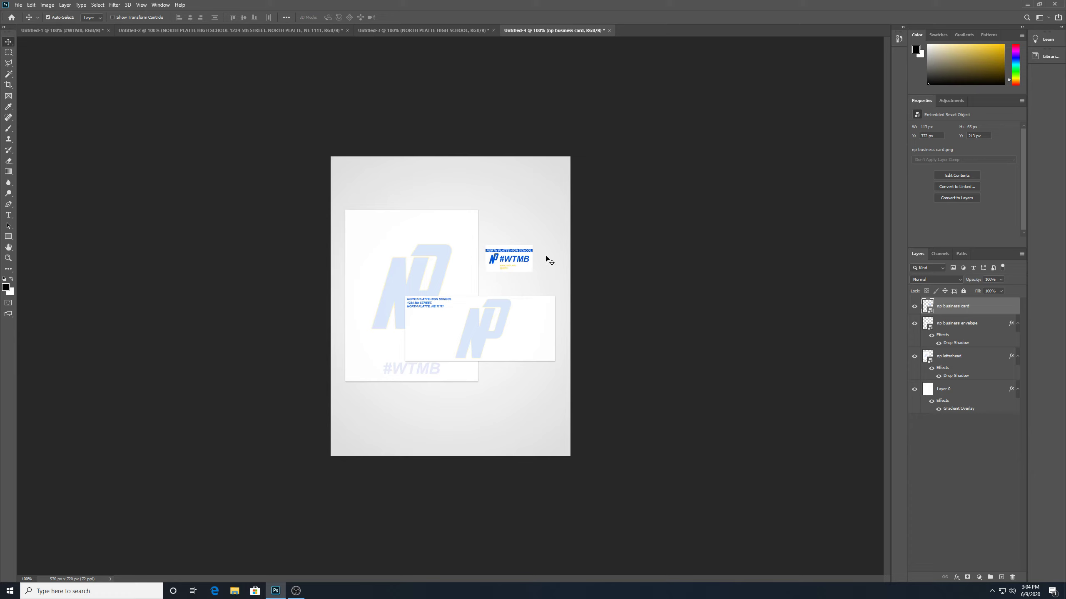
# Paste the copied drop shadow layer style onto the np business card layer
pyautogui.rightClick(529, 263)
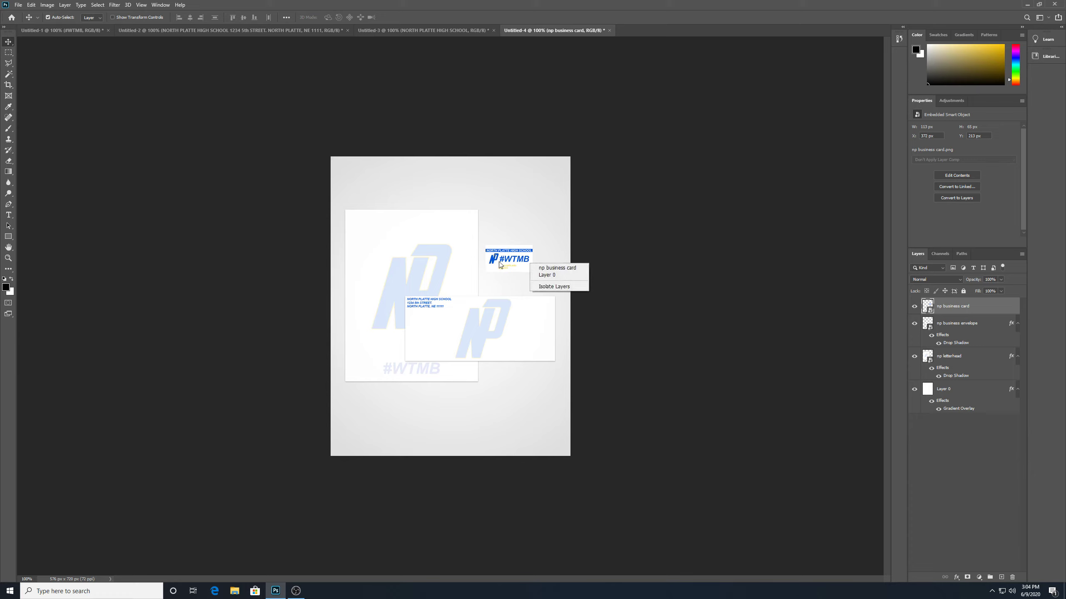
pyautogui.click(1000, 308)
pyautogui.rightClick(993, 306)
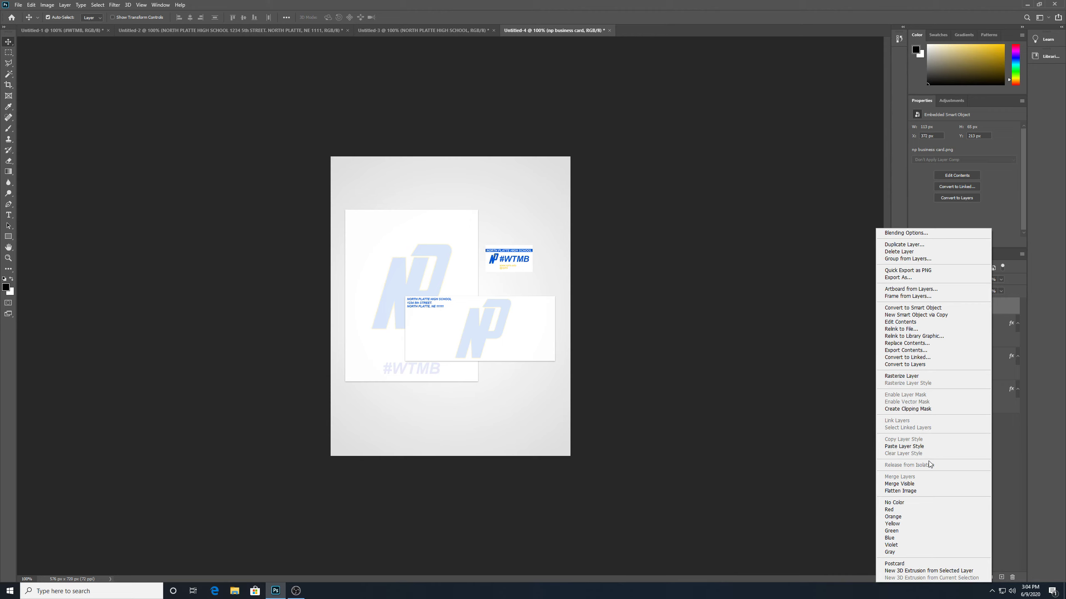
pyautogui.click(904, 446)
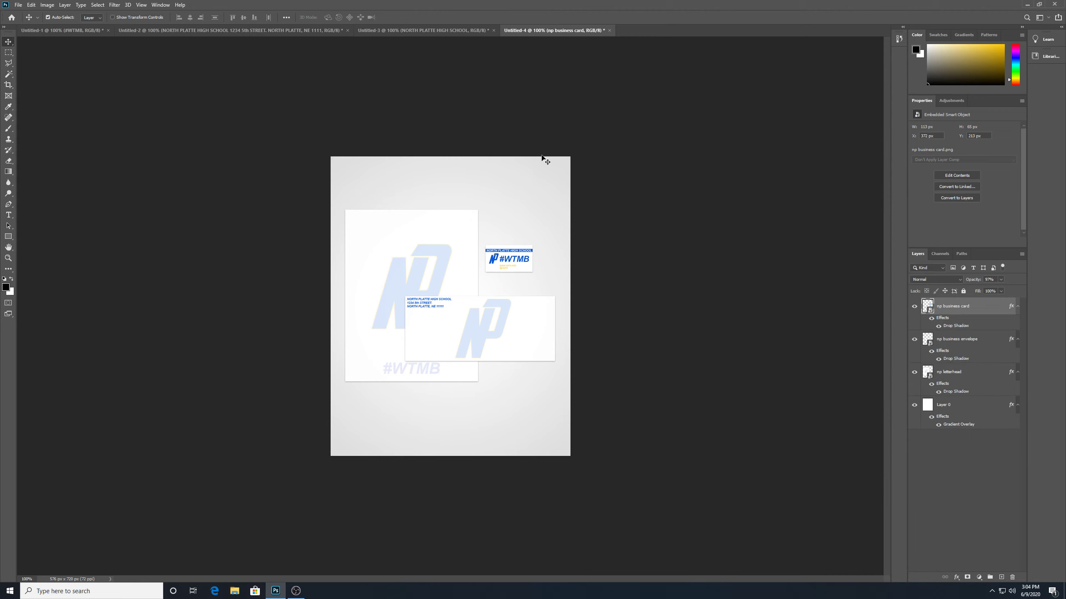
pyautogui.keyDown('shift'); pyautogui.click(983, 339); pyautogui.keyUp('shift')
pyautogui.keyDown('shift'); pyautogui.click(978, 372); pyautogui.keyUp('shift')
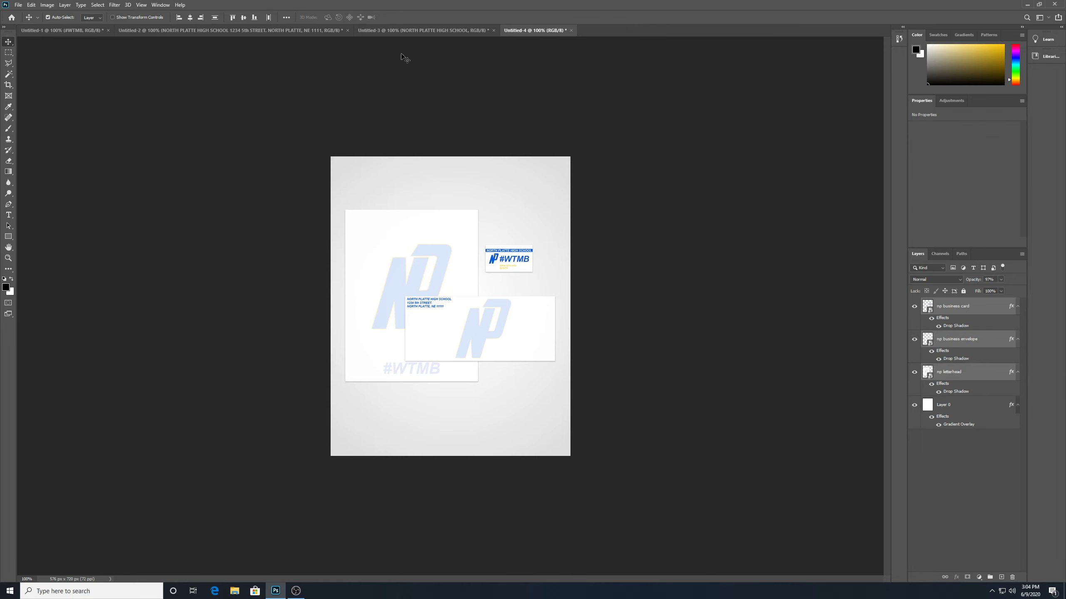
pyautogui.moveTo(520, 289); pyautogui.dragTo(516, 292)
pyautogui.hotkey('ctrl', 'z')
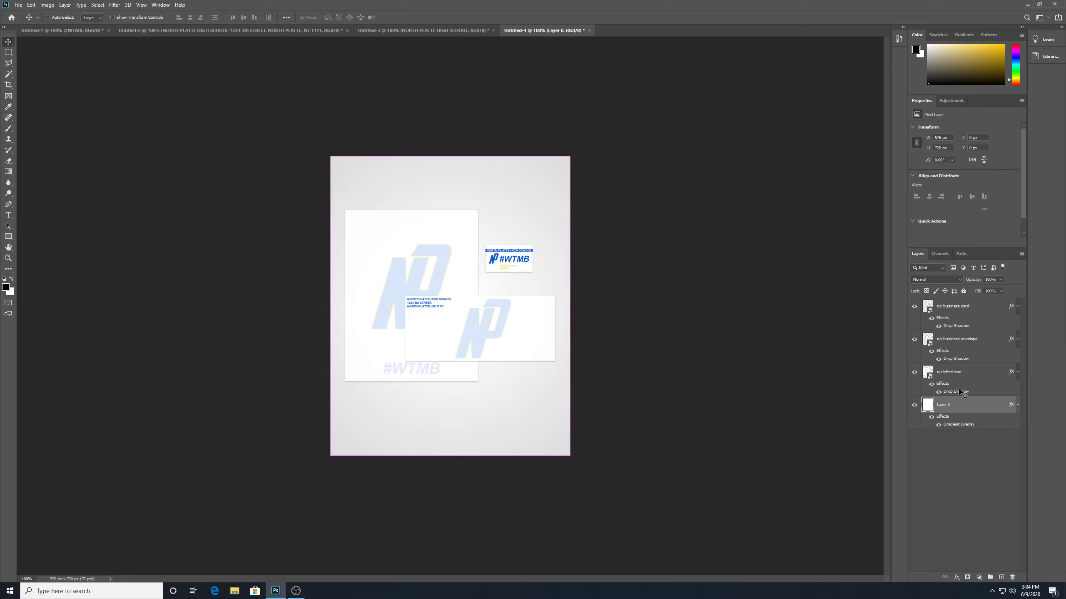
# Select the business card, envelope and letterhead layers together and move them straight down about 26 px
pyautogui.click(969, 310)
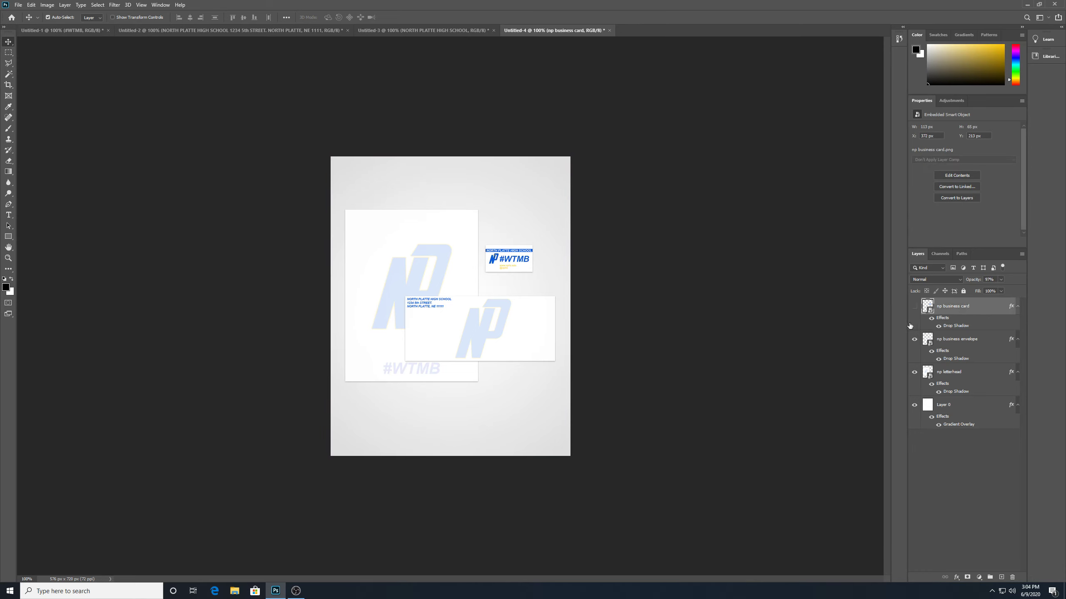
pyautogui.click(913, 310)
pyautogui.click(913, 311)
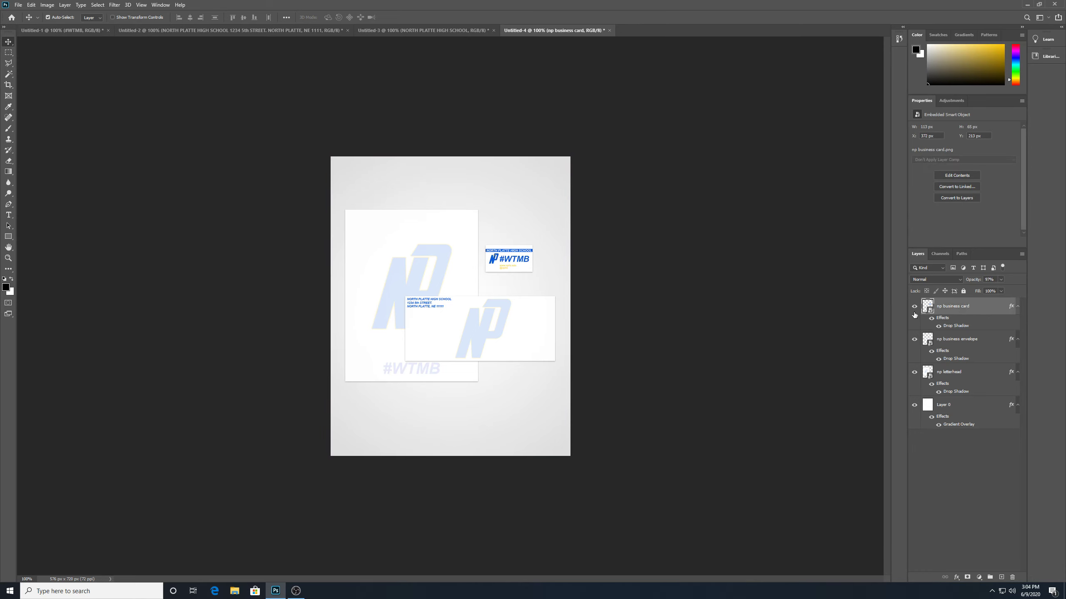
pyautogui.keyDown('shift'); pyautogui.click(981, 373); pyautogui.keyUp('shift')
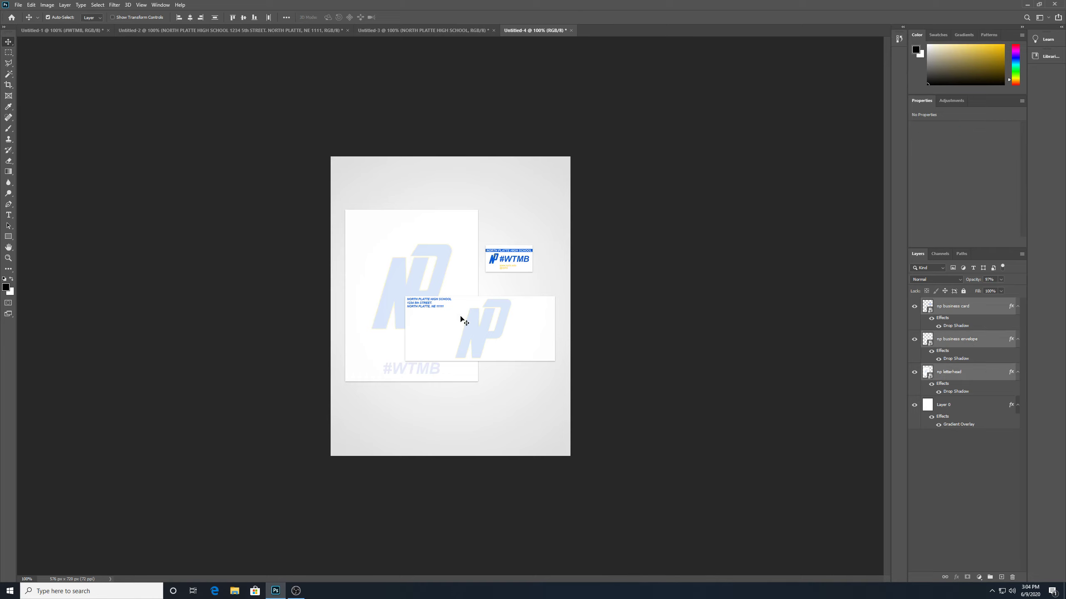
pyautogui.moveTo(459, 320); pyautogui.dragTo(457, 331)
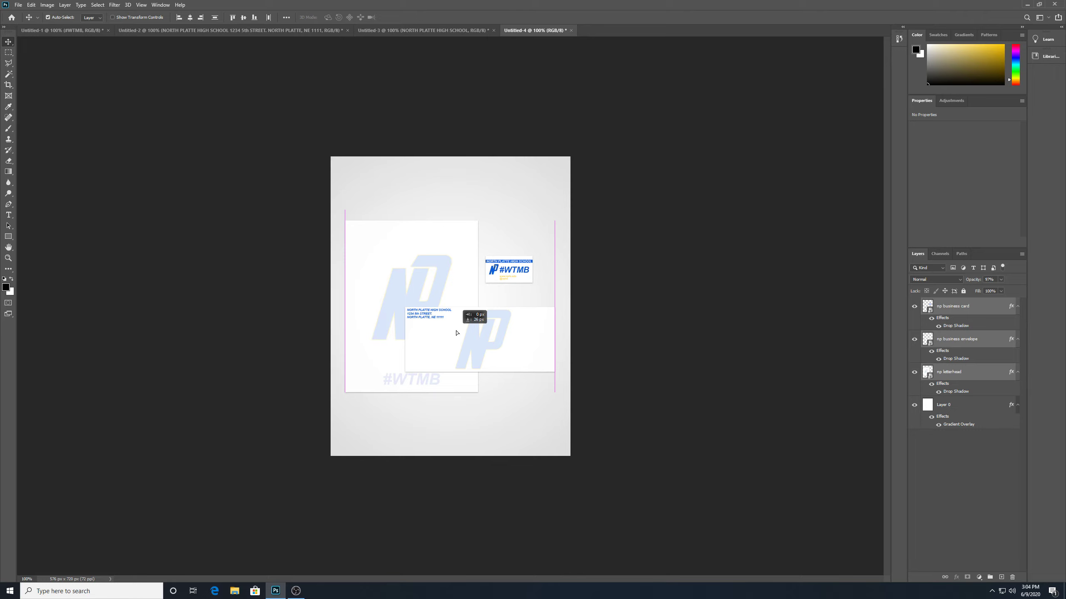
pyautogui.moveTo(457, 333); pyautogui.dragTo(457, 333)
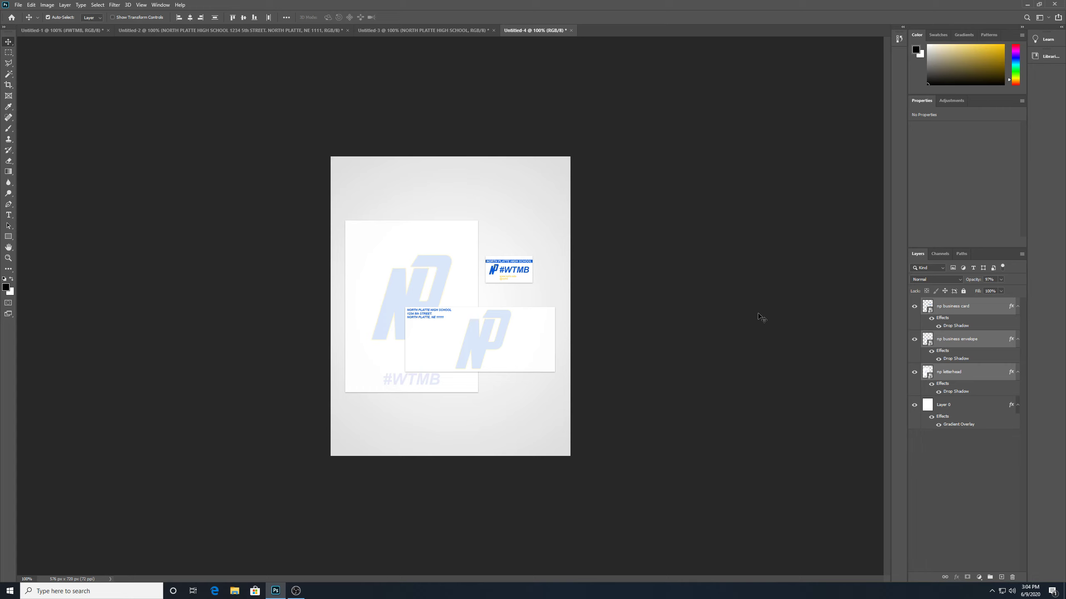
# Rotate the np letterhead layer slightly counterclockwise, by a couple of degrees
pyautogui.click(984, 378)
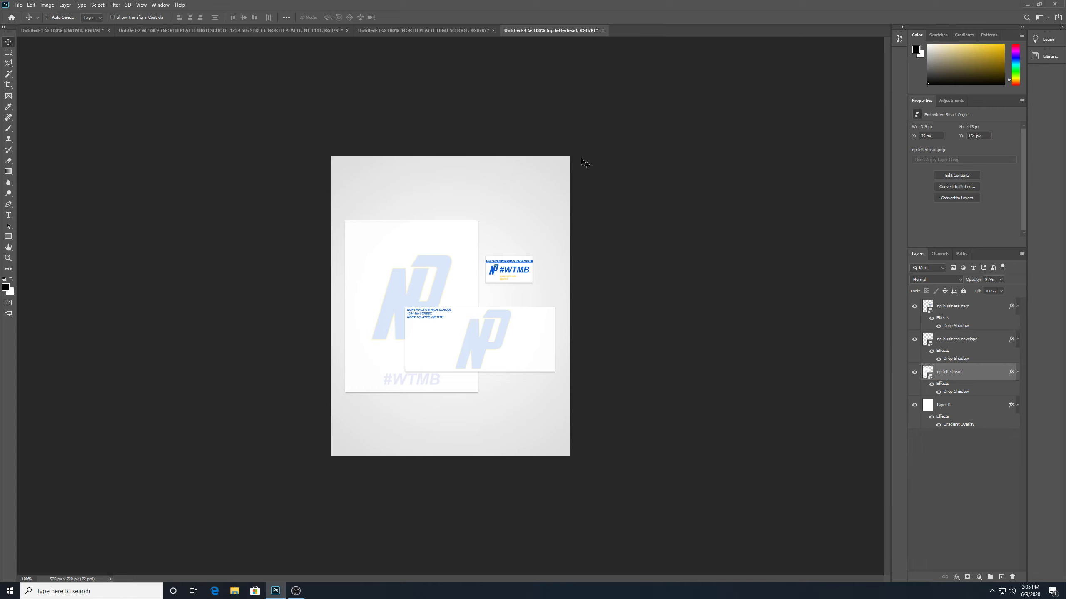
pyautogui.hotkey('ctrl', 't')
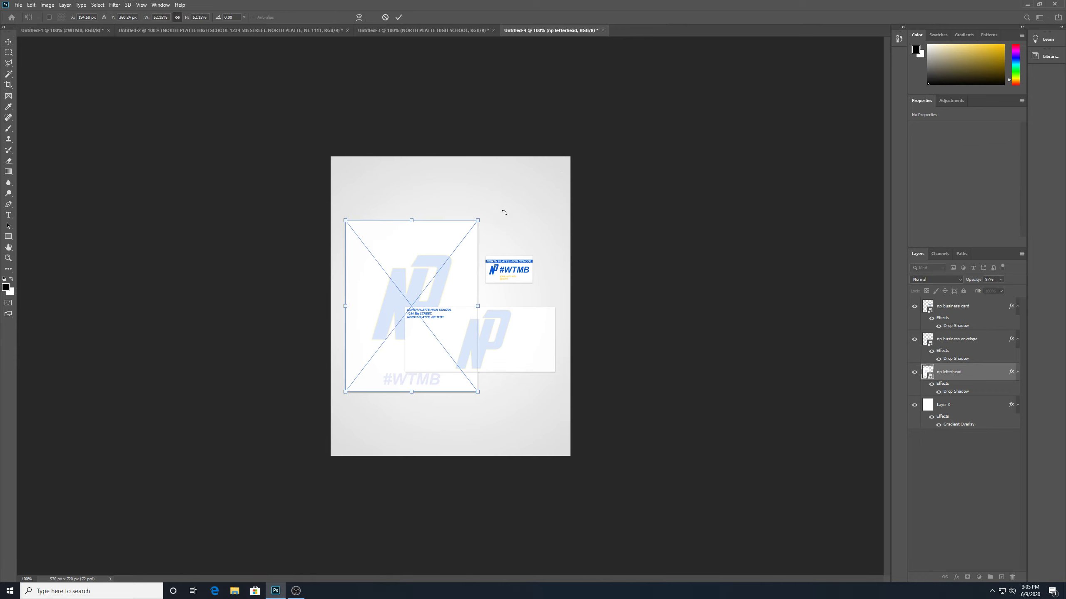
pyautogui.moveTo(511, 211); pyautogui.dragTo(514, 201)
pyautogui.press('Return')
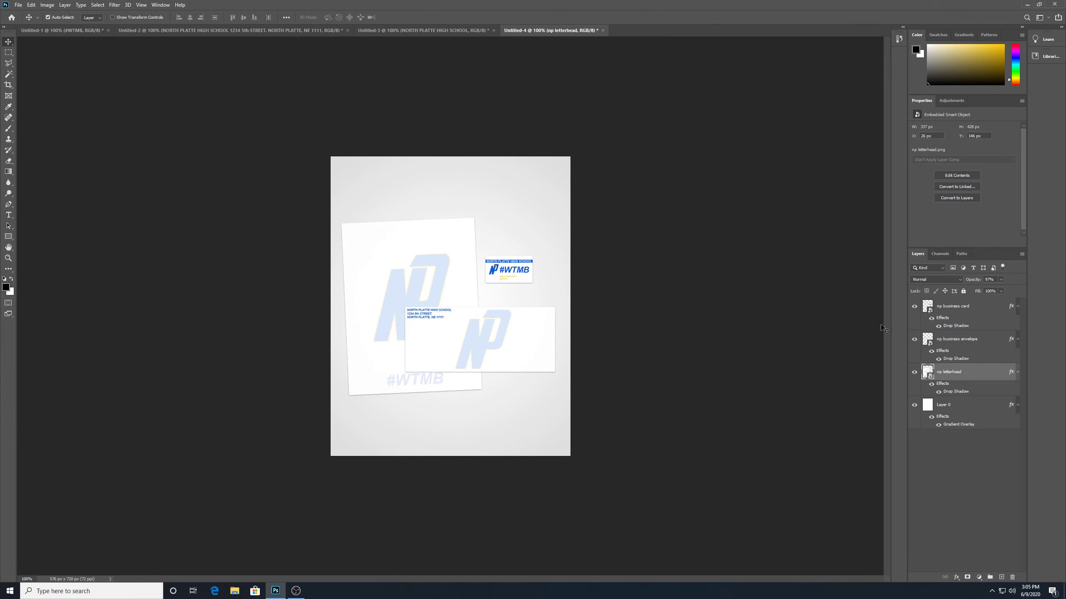
# Rotate the np business envelope layer slightly clockwise, by a couple of degrees
pyautogui.click(992, 343)
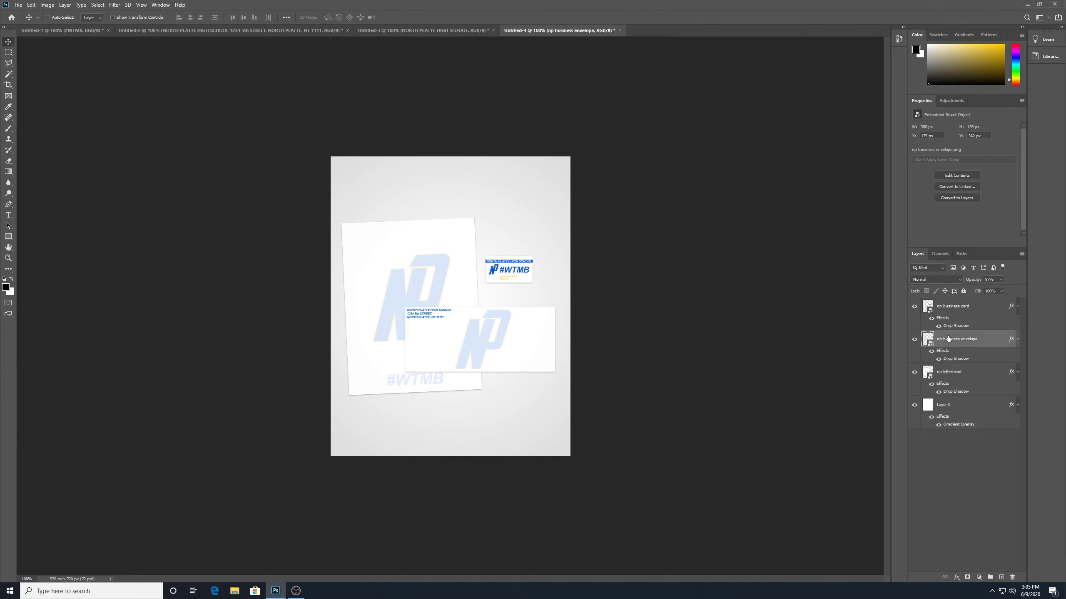
pyautogui.hotkey('ctrl', 't')
pyautogui.moveTo(634, 295)
pyautogui.mouseDown()
pyautogui.moveTo(647, 295)
pyautogui.moveTo(637, 300)
pyautogui.mouseUp()
pyautogui.press('Return')
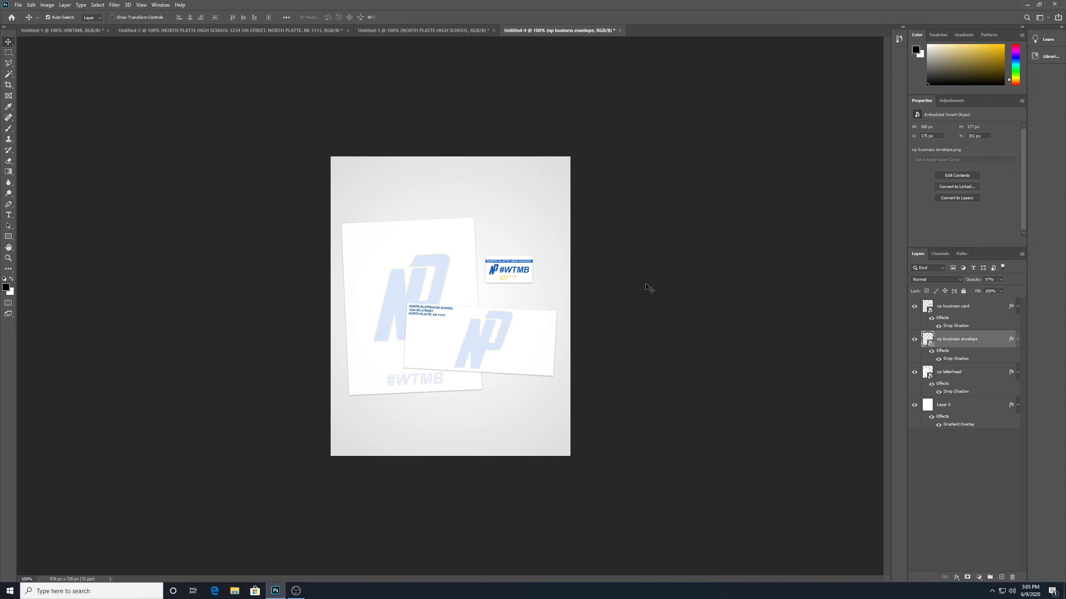
# Rotate the np business card layer slightly counterclockwise, by a few degrees
pyautogui.click(985, 310)
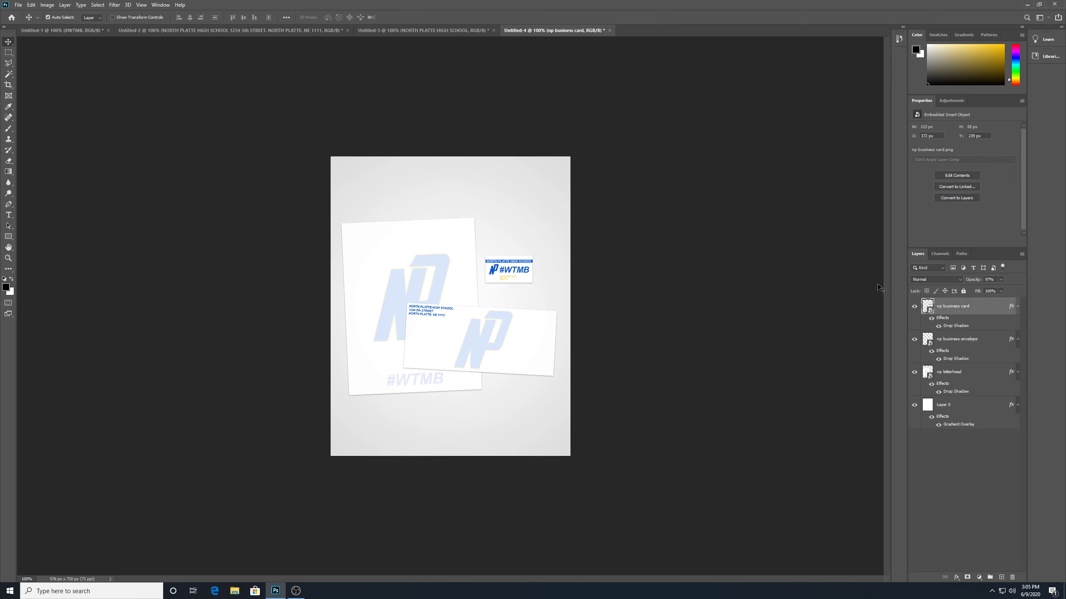
pyautogui.hotkey('ctrl', 't')
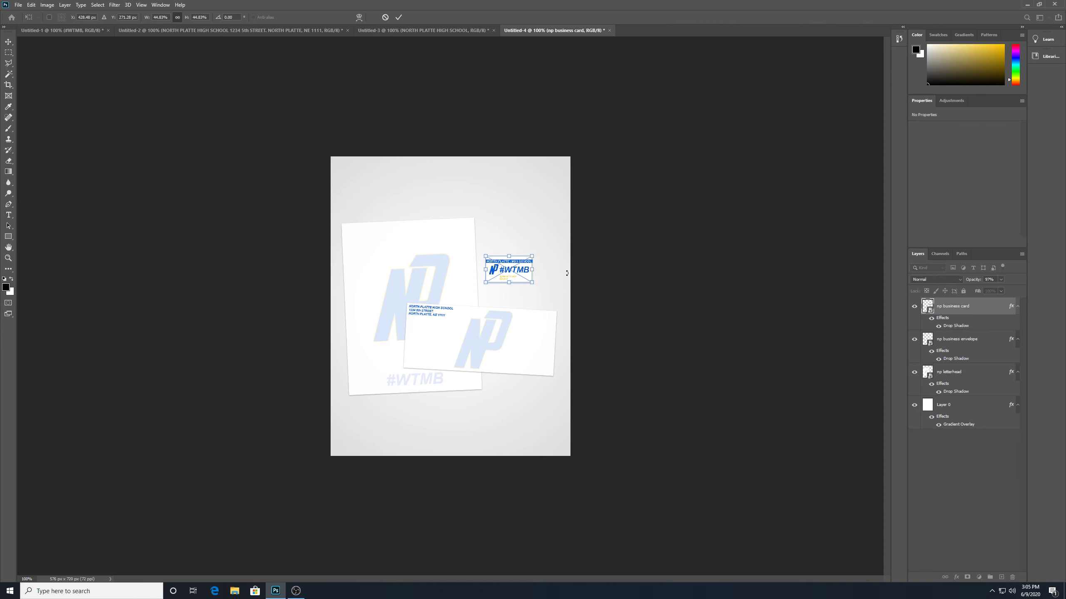
pyautogui.moveTo(570, 269); pyautogui.dragTo(578, 261)
pyautogui.press('Return')
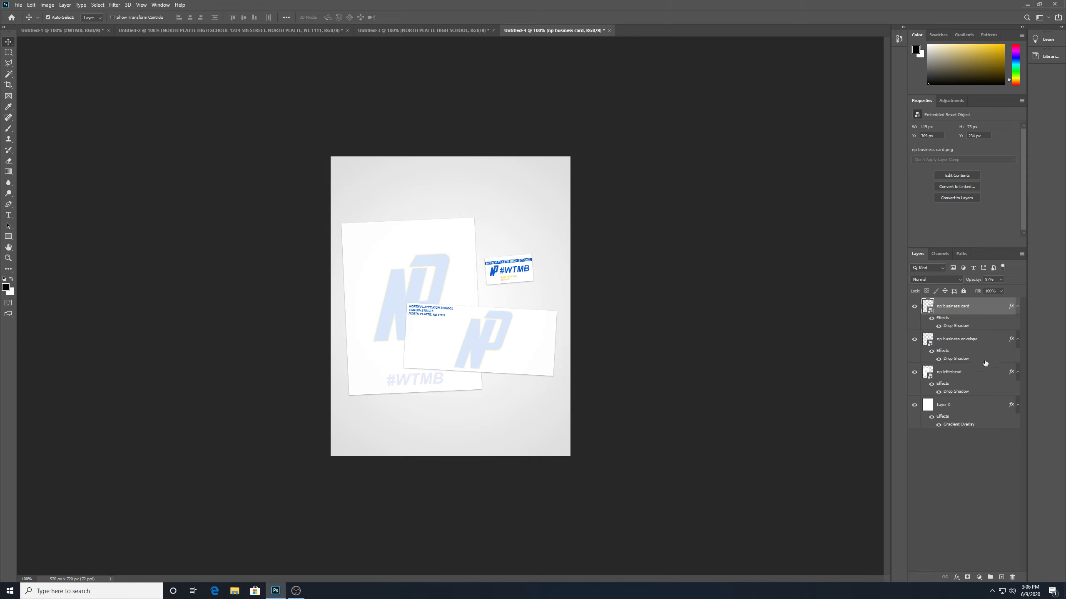
# Nudge the np business envelope layer 7 px down and 2 px to the right
pyautogui.click(986, 378)
pyautogui.click(914, 376)
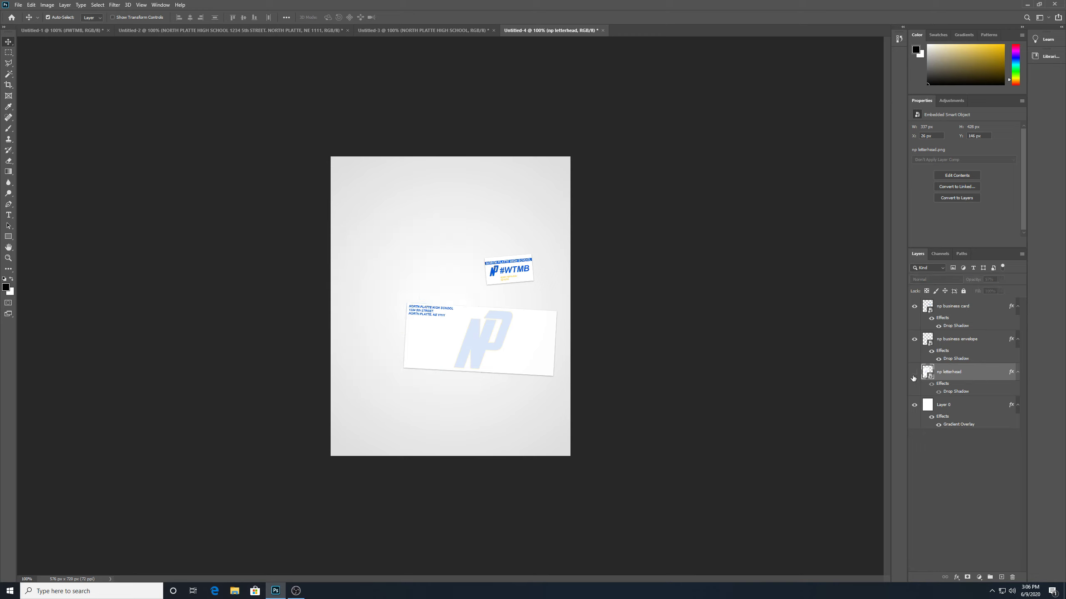
pyautogui.click(914, 378)
pyautogui.click(989, 345)
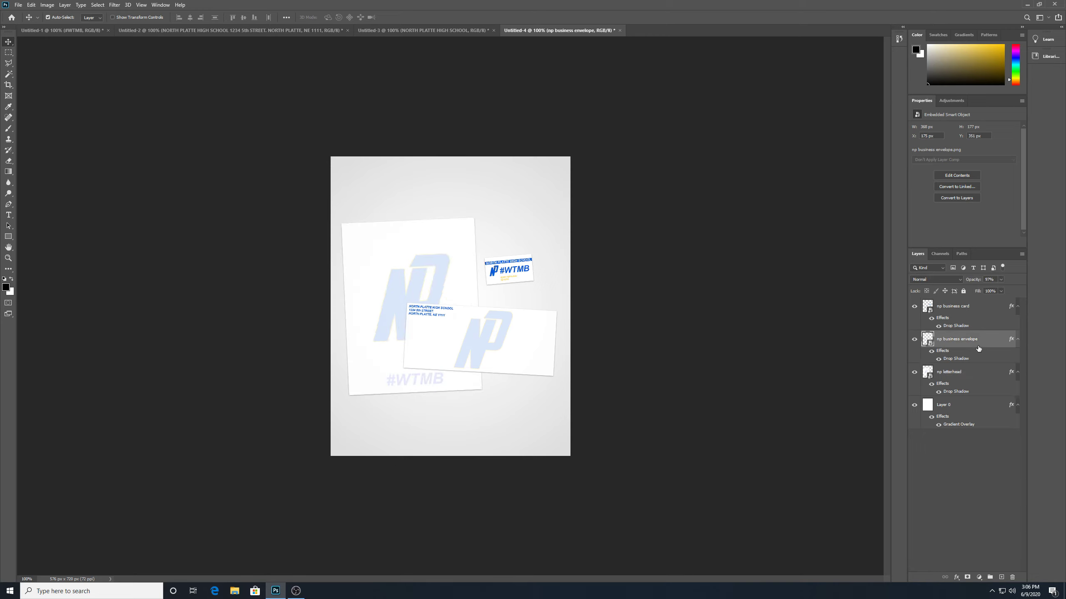
pyautogui.press('Down')
pyautogui.press('Down')
pyautogui.press('Down')
pyautogui.press('Down')
pyautogui.press('Down')
pyautogui.press('Down')
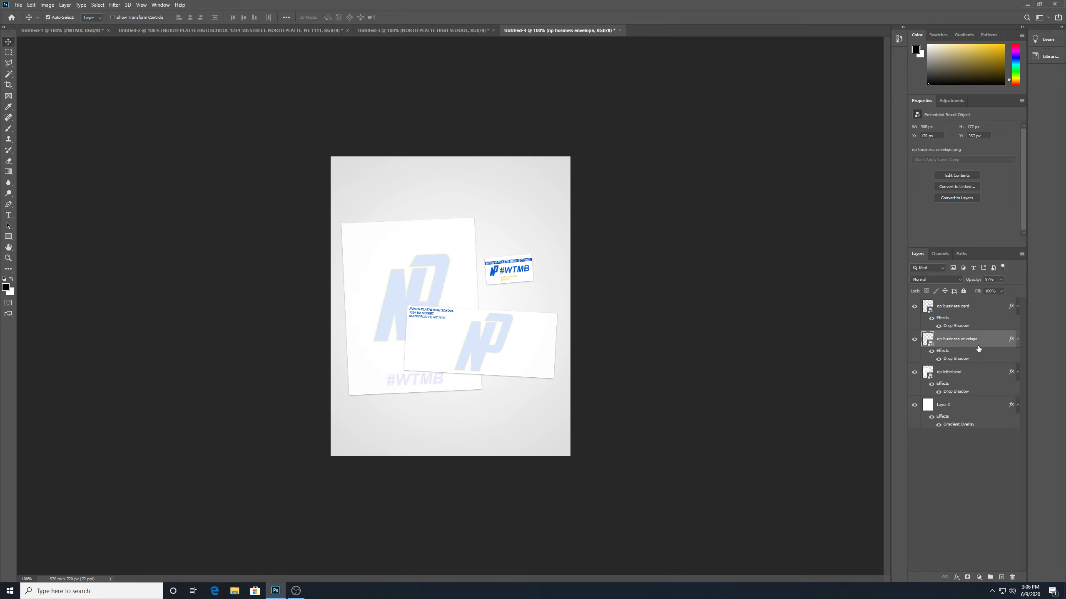
pyautogui.press('Right')
pyautogui.press('Right')
pyautogui.press('Down')
# Save a PNG copy of the layout on the computer as "np stationery layout" in the stationery folder, accepting the PNG options
pyautogui.click(18, 4)
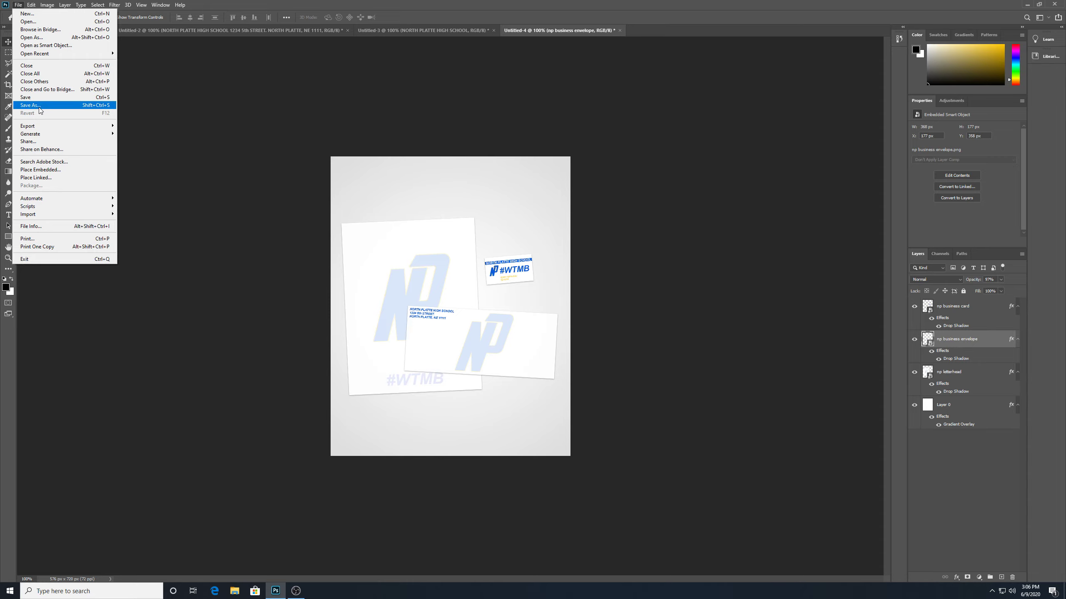
pyautogui.click(37, 104)
pyautogui.click(584, 367)
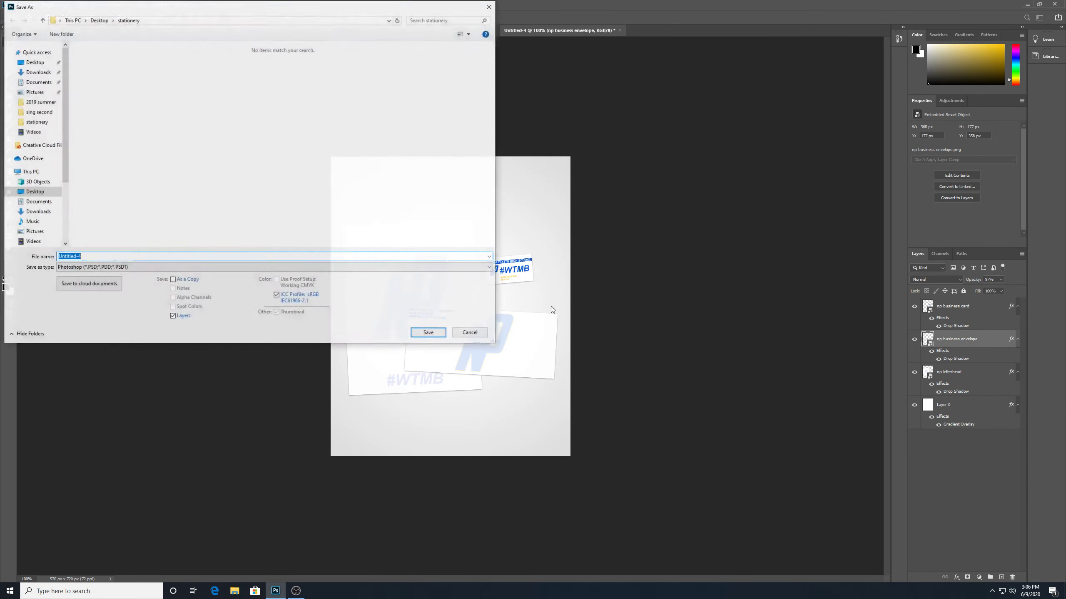
pyautogui.click(117, 268)
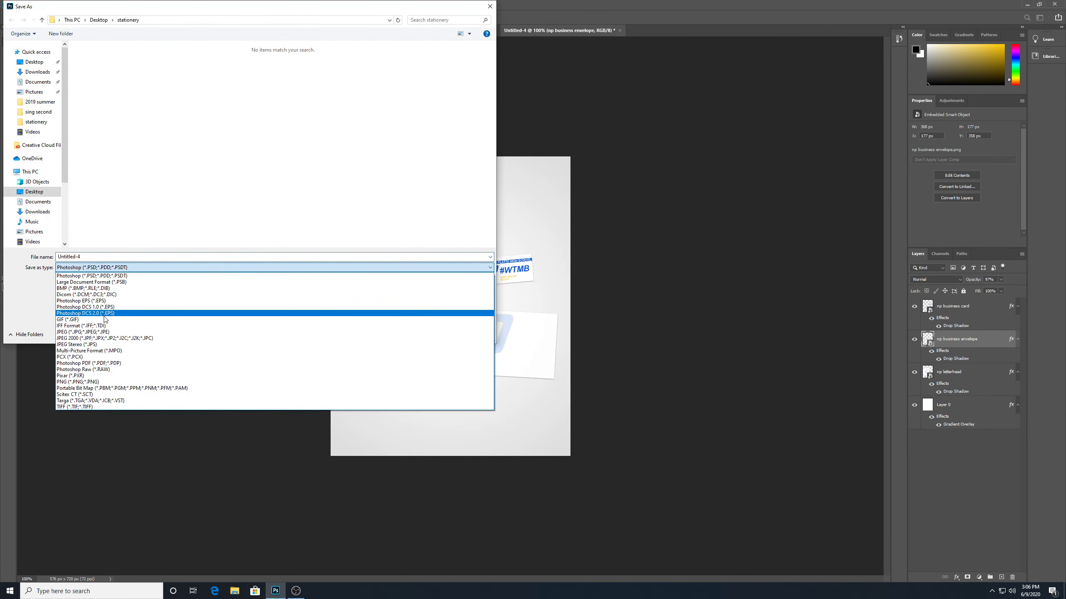
pyautogui.click(110, 375)
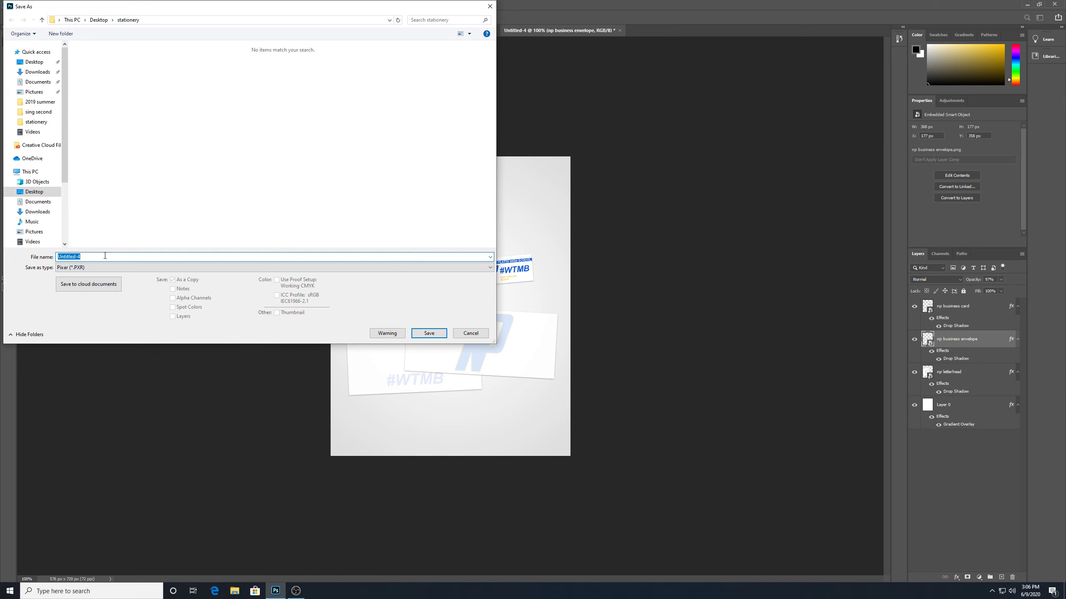
pyautogui.click(113, 267)
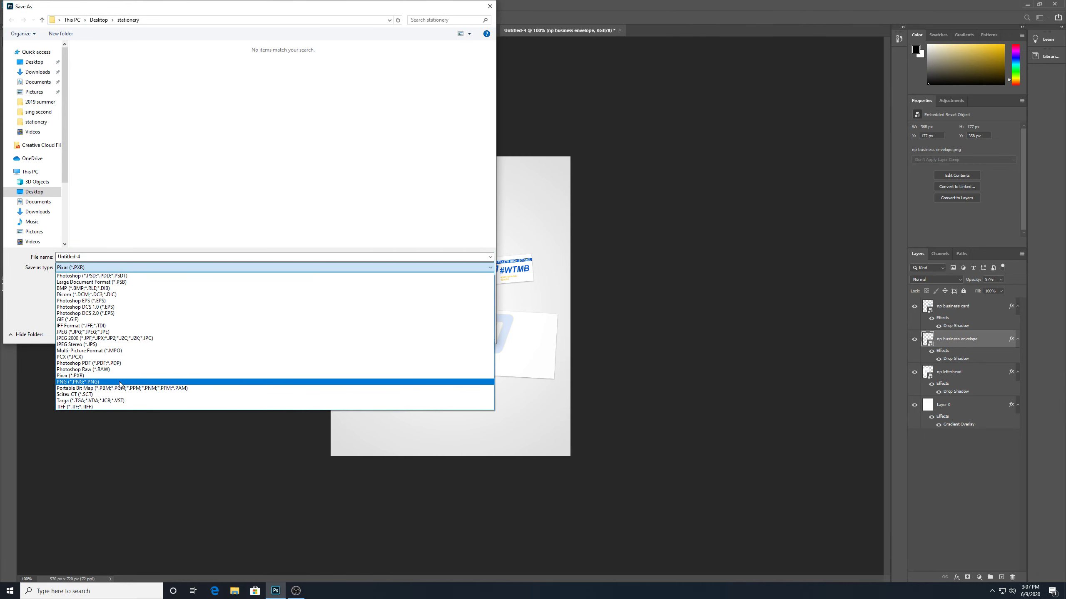
pyautogui.click(110, 382)
pyautogui.click(109, 259)
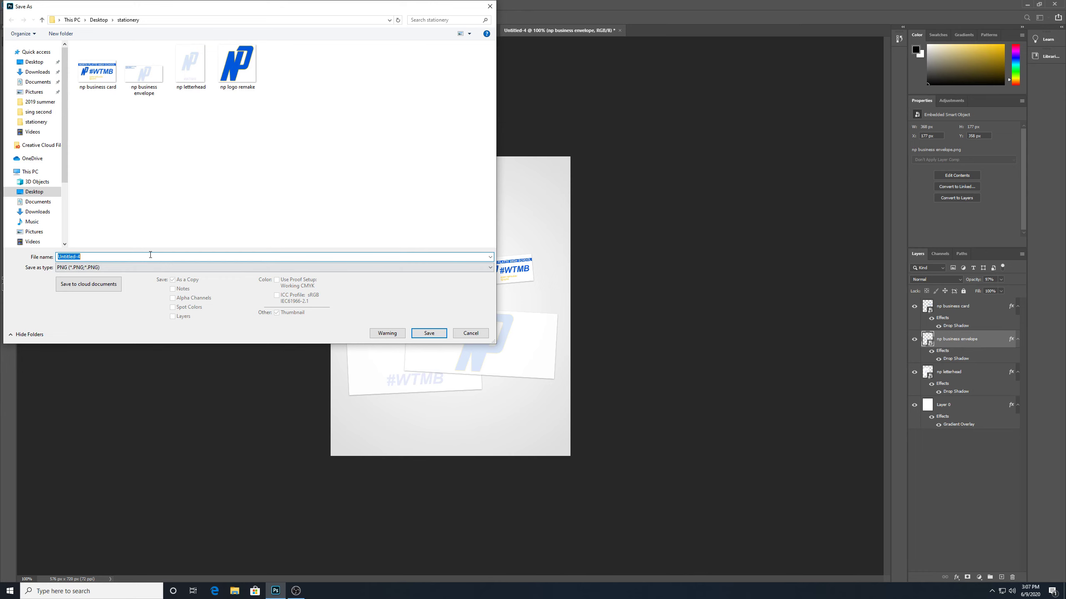
pyautogui.write('np')
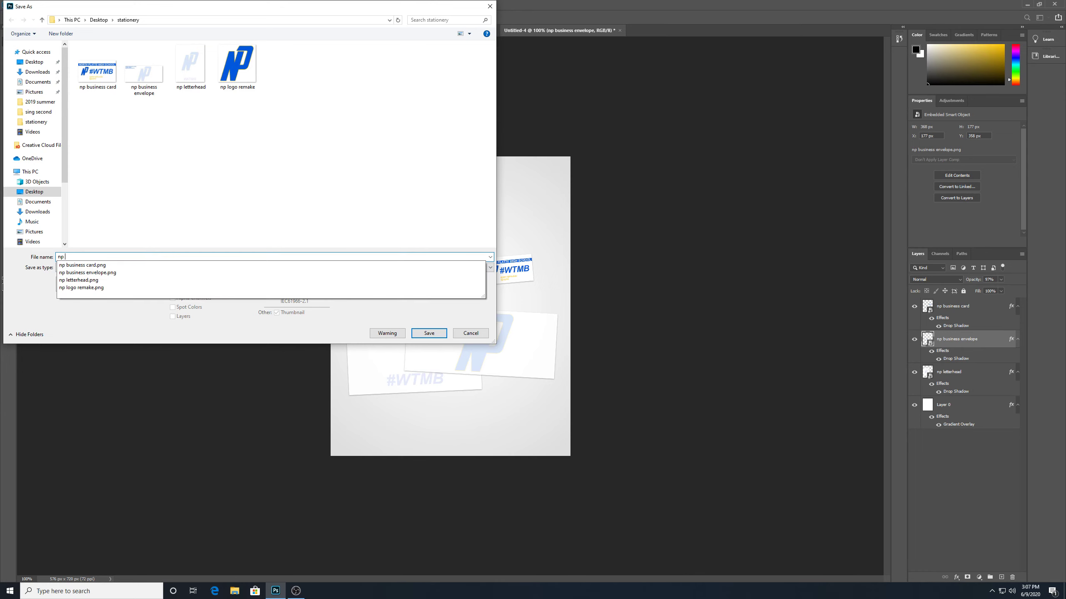
pyautogui.write(' stationery')
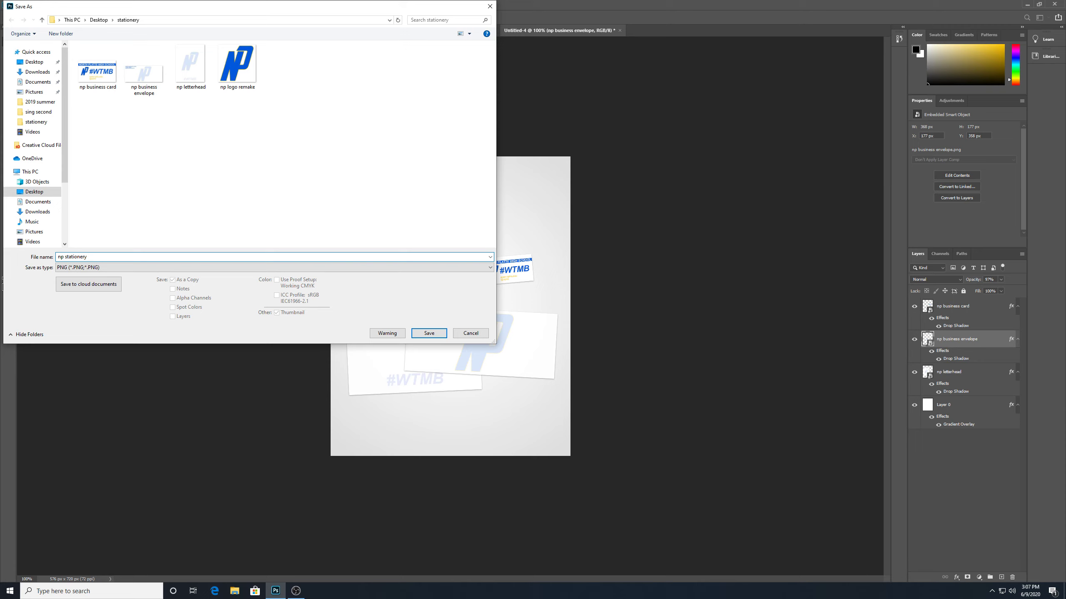
pyautogui.write('layout')
pyautogui.click(434, 334)
pyautogui.click(577, 182)
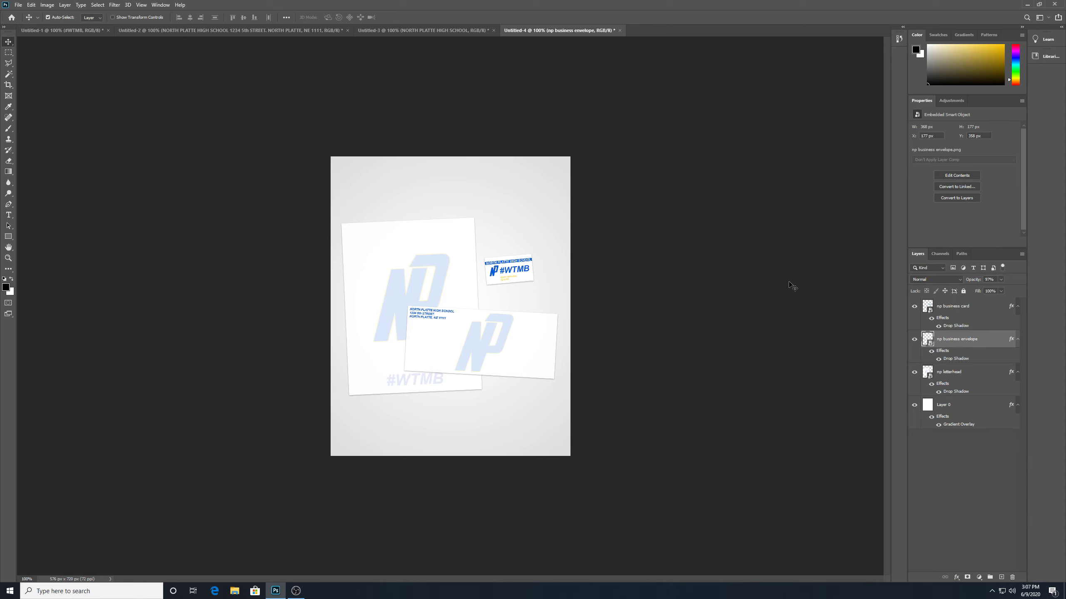
# Examine the finished stationery layout enlarged and at 100% with no layer selected
pyautogui.hotkey('ctrl', '+')
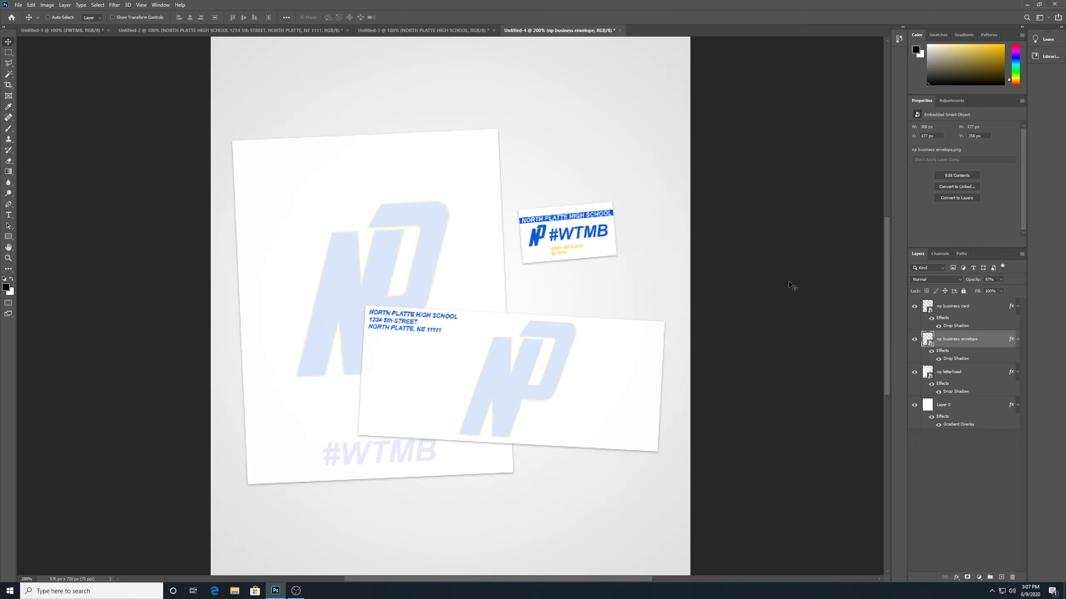
pyautogui.hotkey('ctrl', '-')
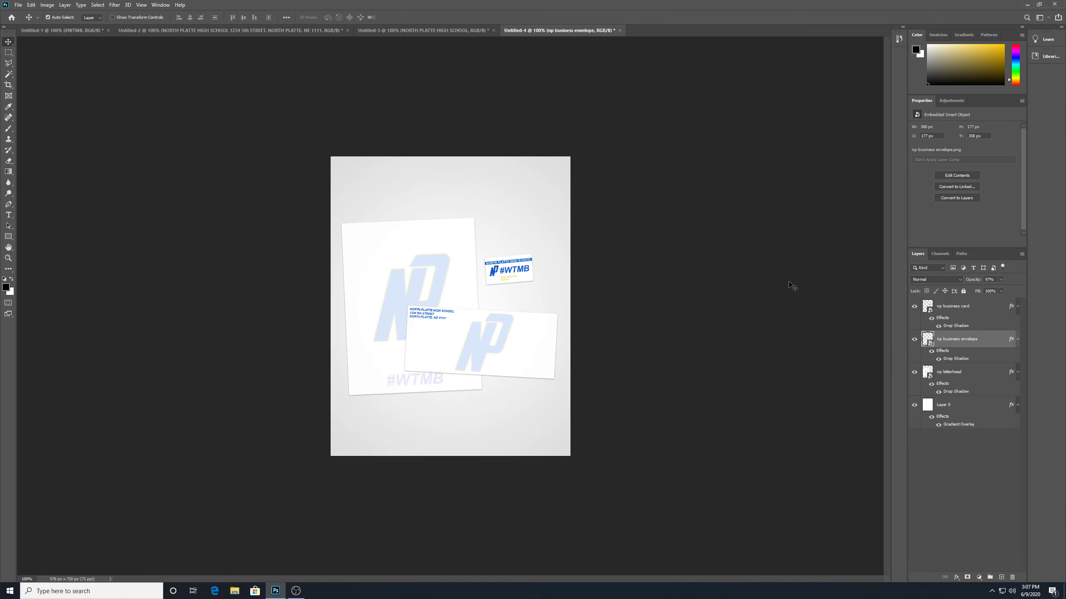
pyautogui.click(141, 5)
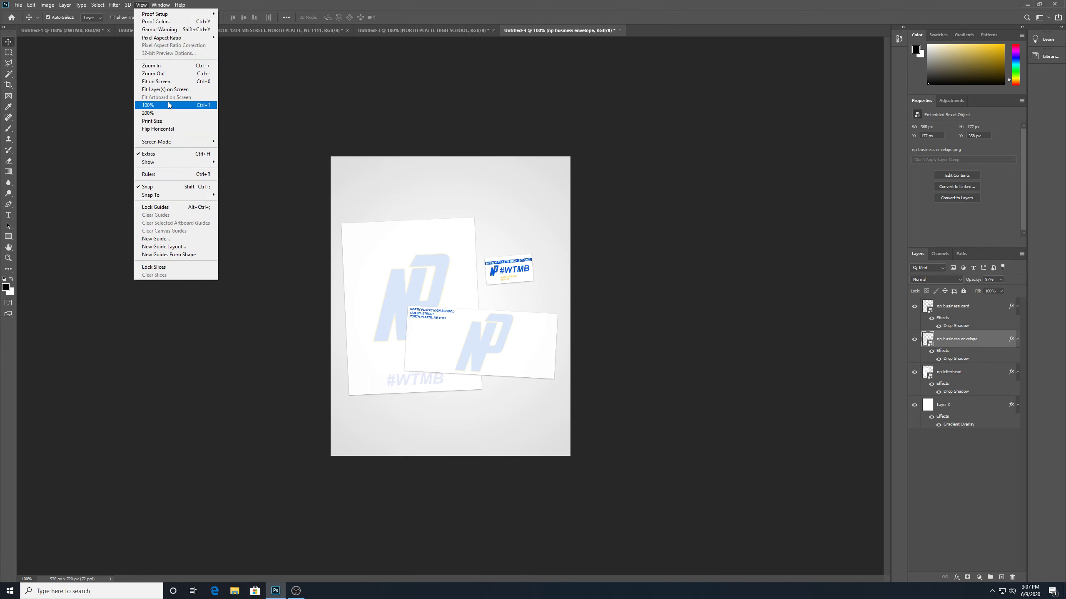
pyautogui.click(181, 106)
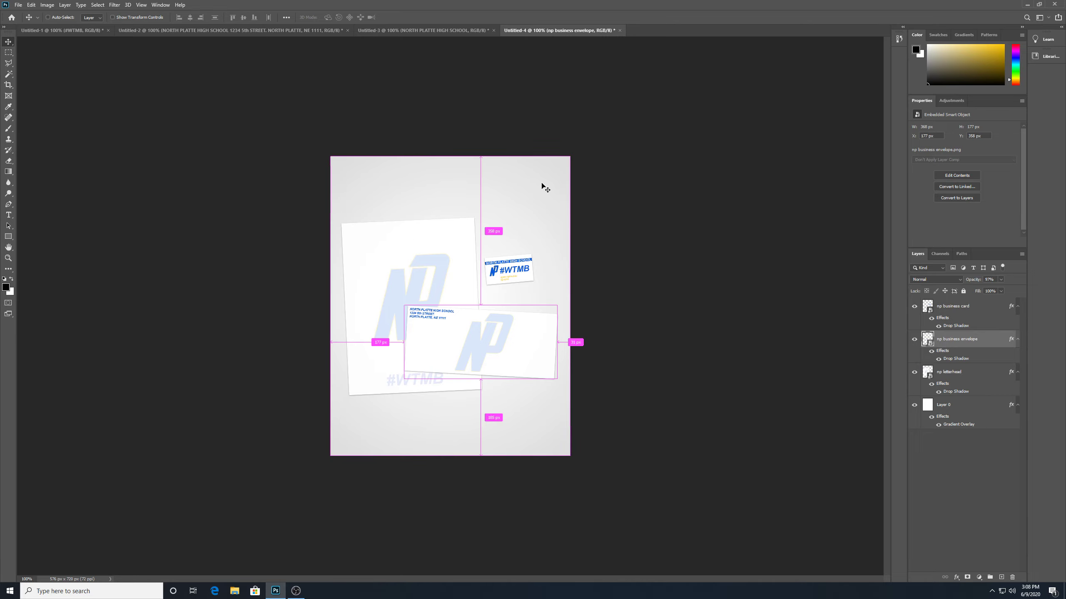
pyautogui.hotkey('ctrl', '+')
pyautogui.hotkey('ctrl', '+')
pyautogui.hotkey('ctrl', '-')
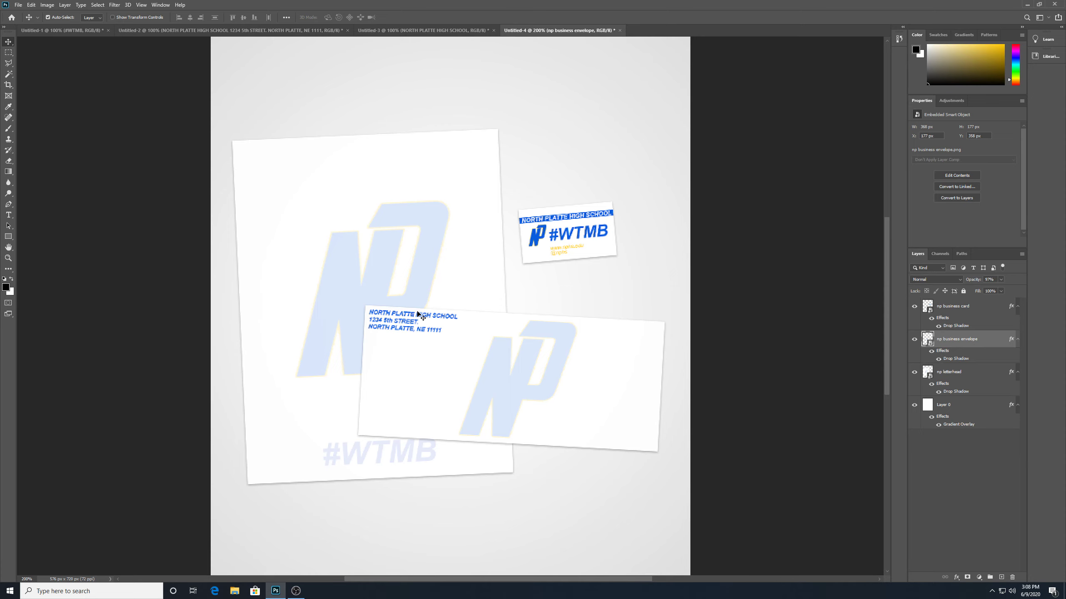
pyautogui.hotkey('ctrl', '-')
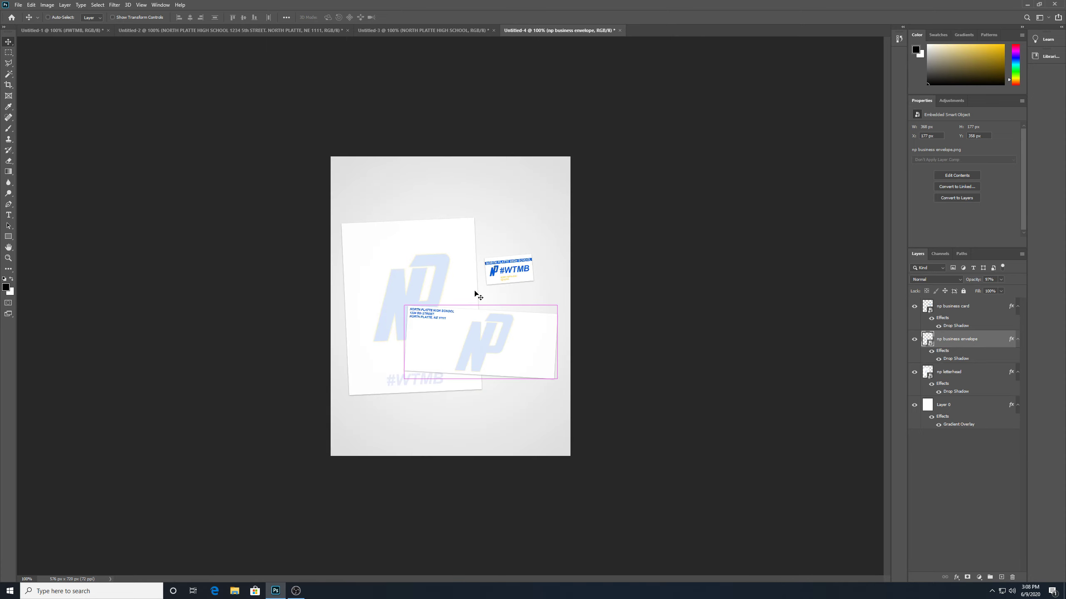
pyautogui.click(678, 324)
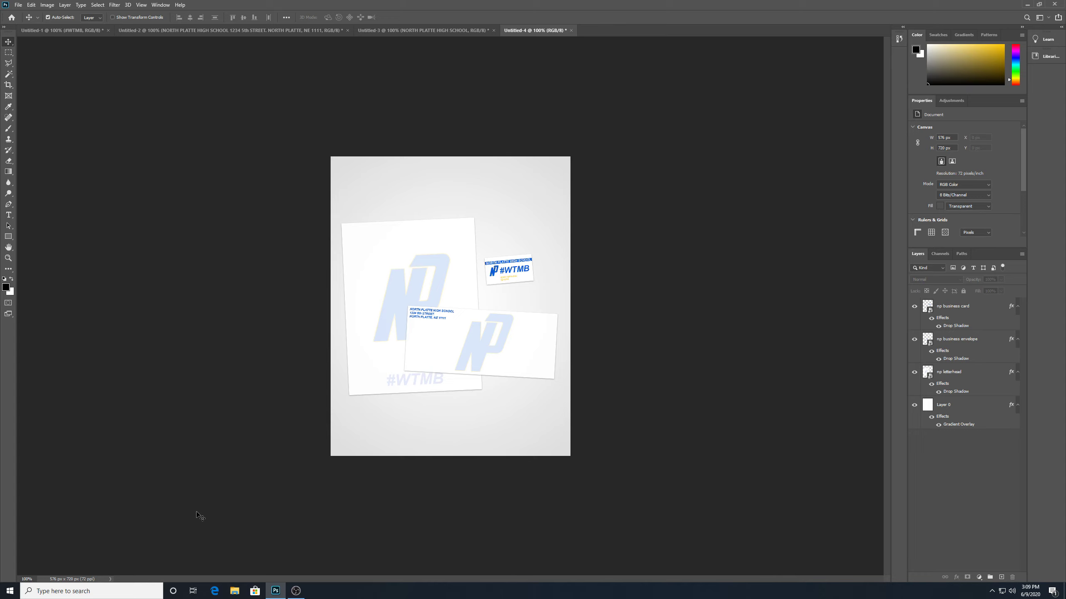
pyautogui.click(303, 593)
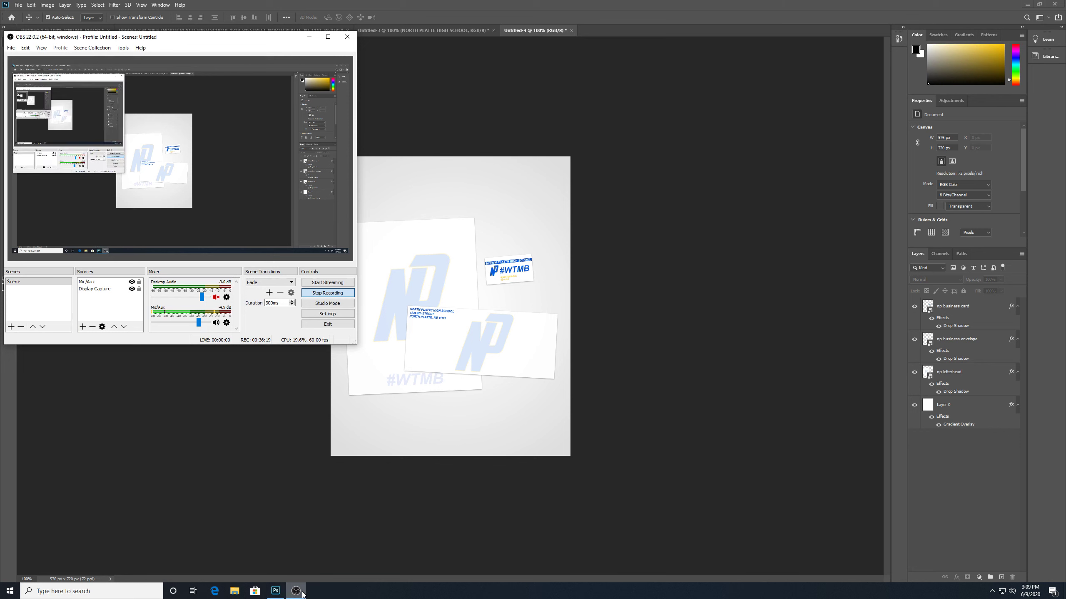